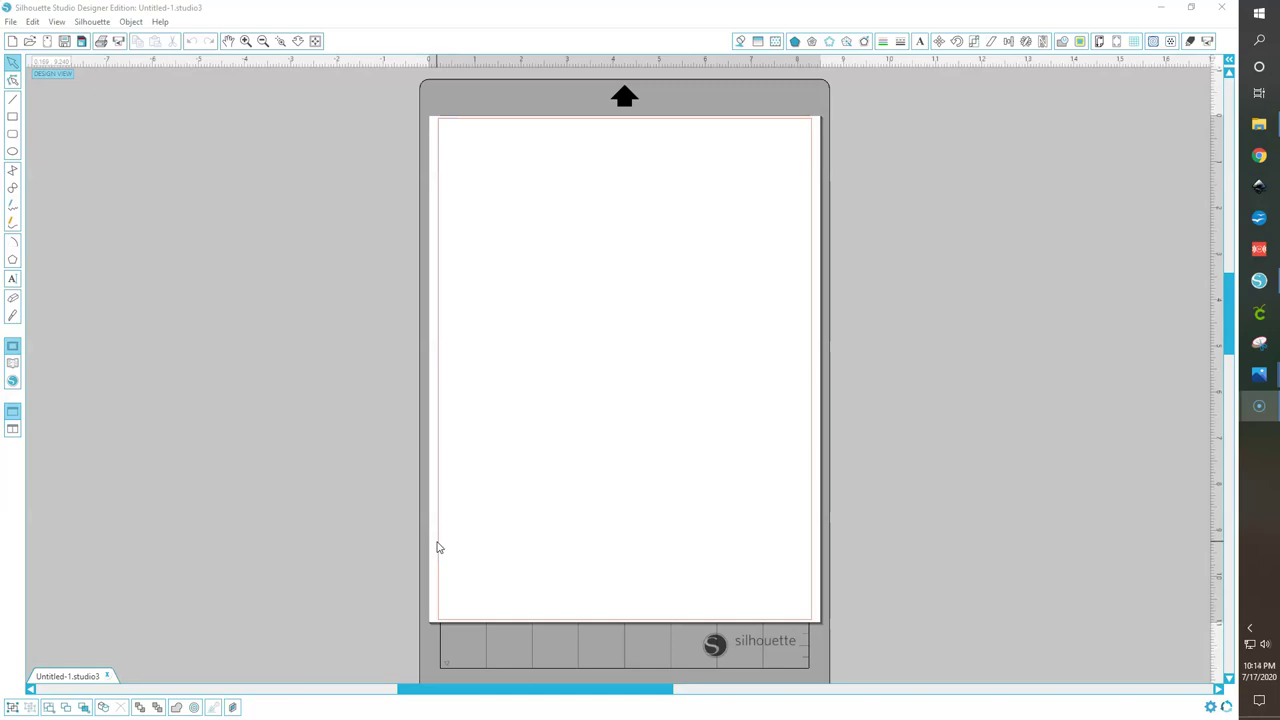
# Examine the photo of the handwritten word list, then the Starbucks and pizza night handwriting images.
pyautogui.click(494, 463)
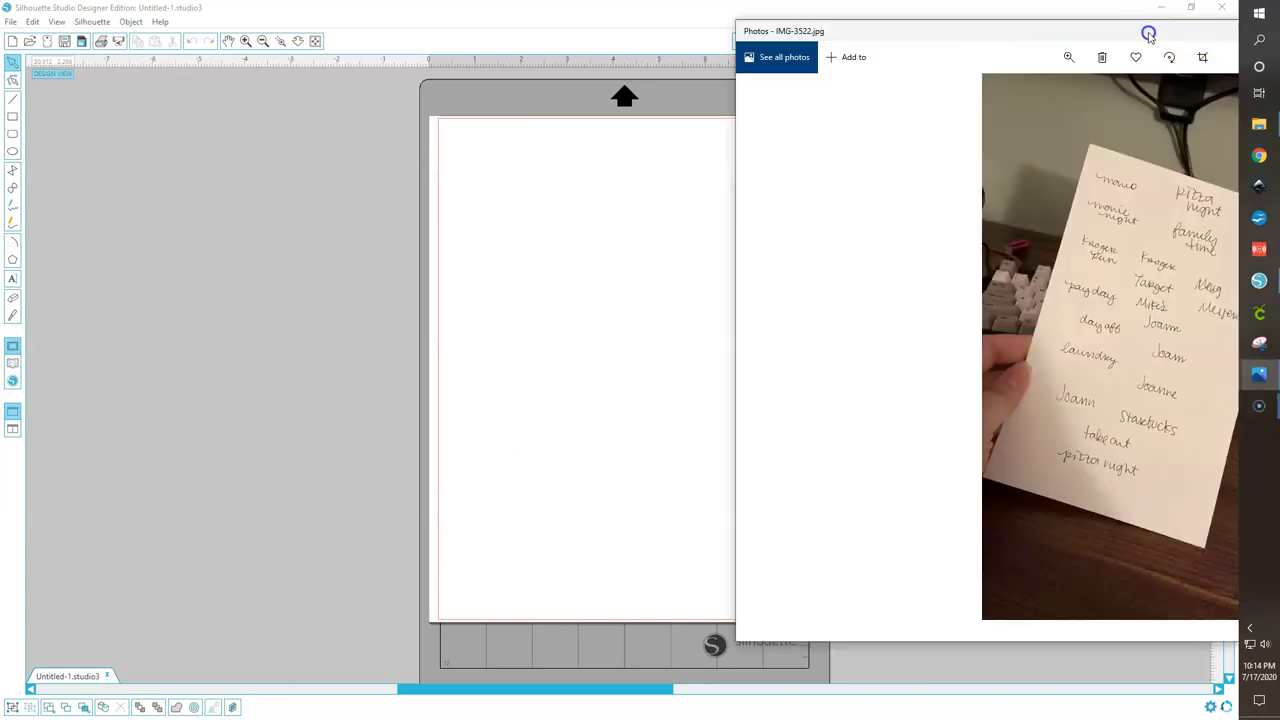
pyautogui.moveTo(1143, 34); pyautogui.dragTo(674, 62)
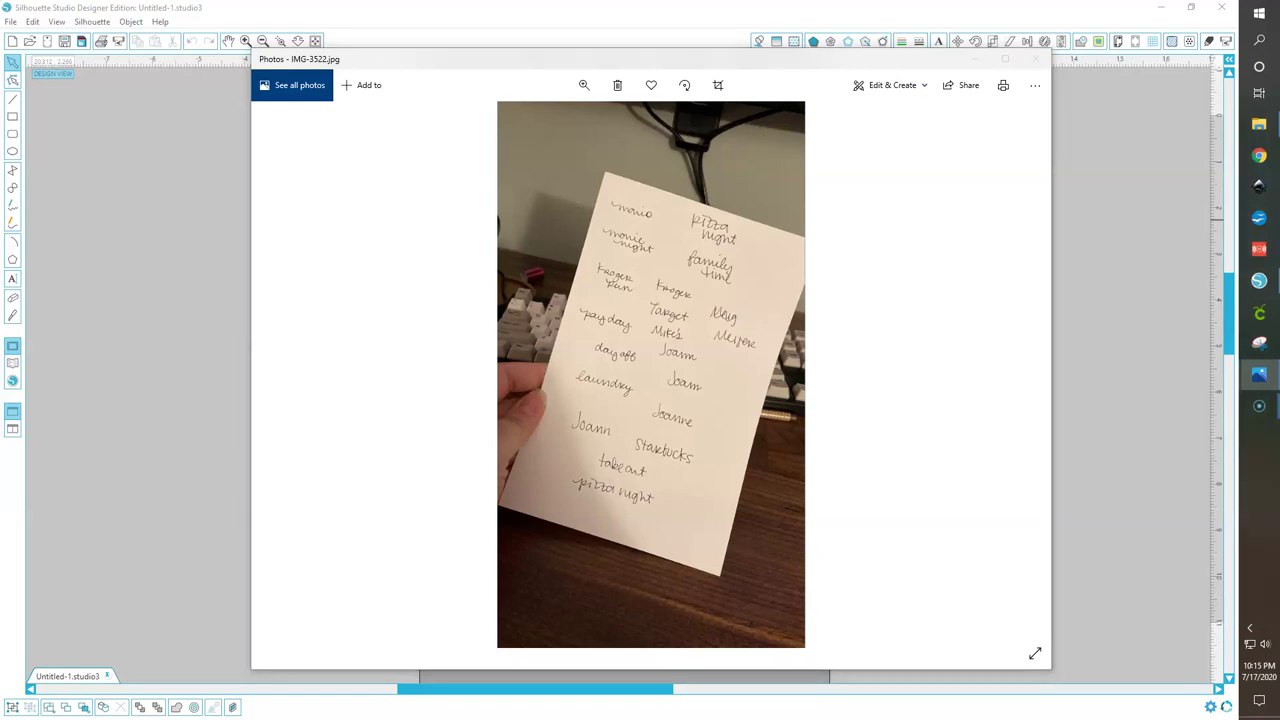
pyautogui.moveTo(666, 185); pyautogui.dragTo(684, 222)
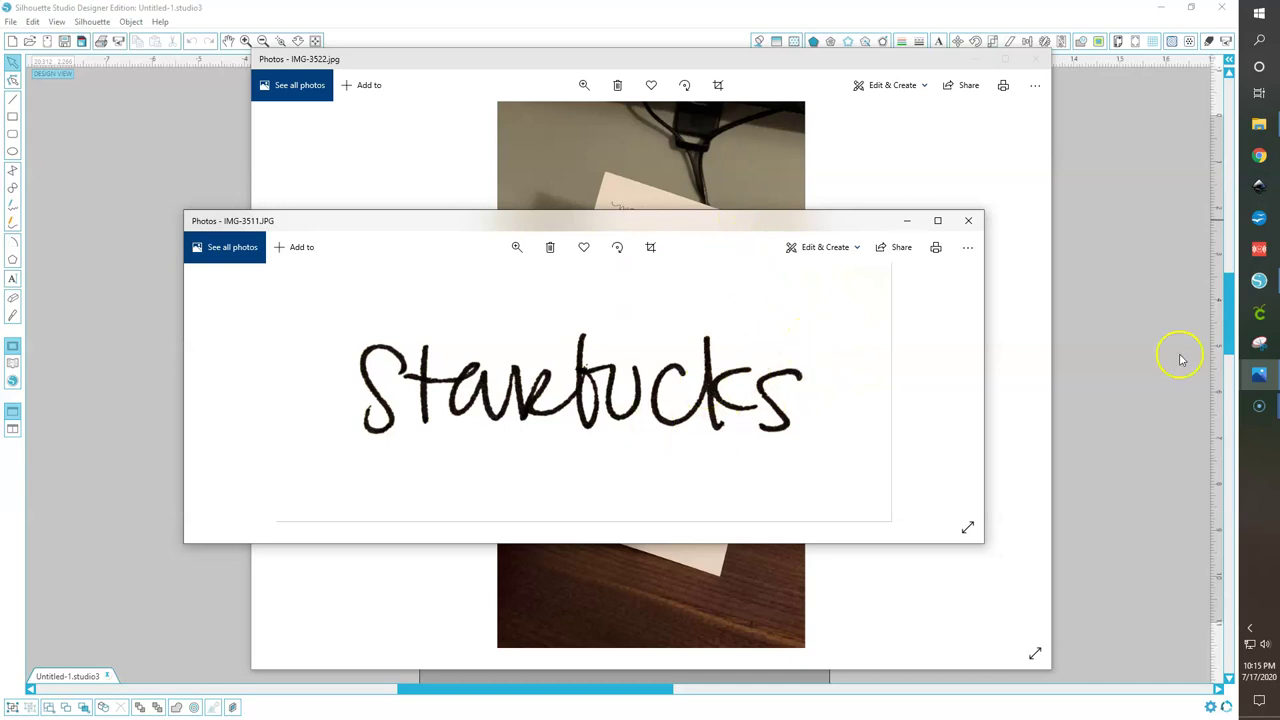
pyautogui.moveTo(1279, 112)
pyautogui.mouseDown()
pyautogui.moveTo(883, 123)
pyautogui.moveTo(1279, 135)
pyautogui.mouseUp()
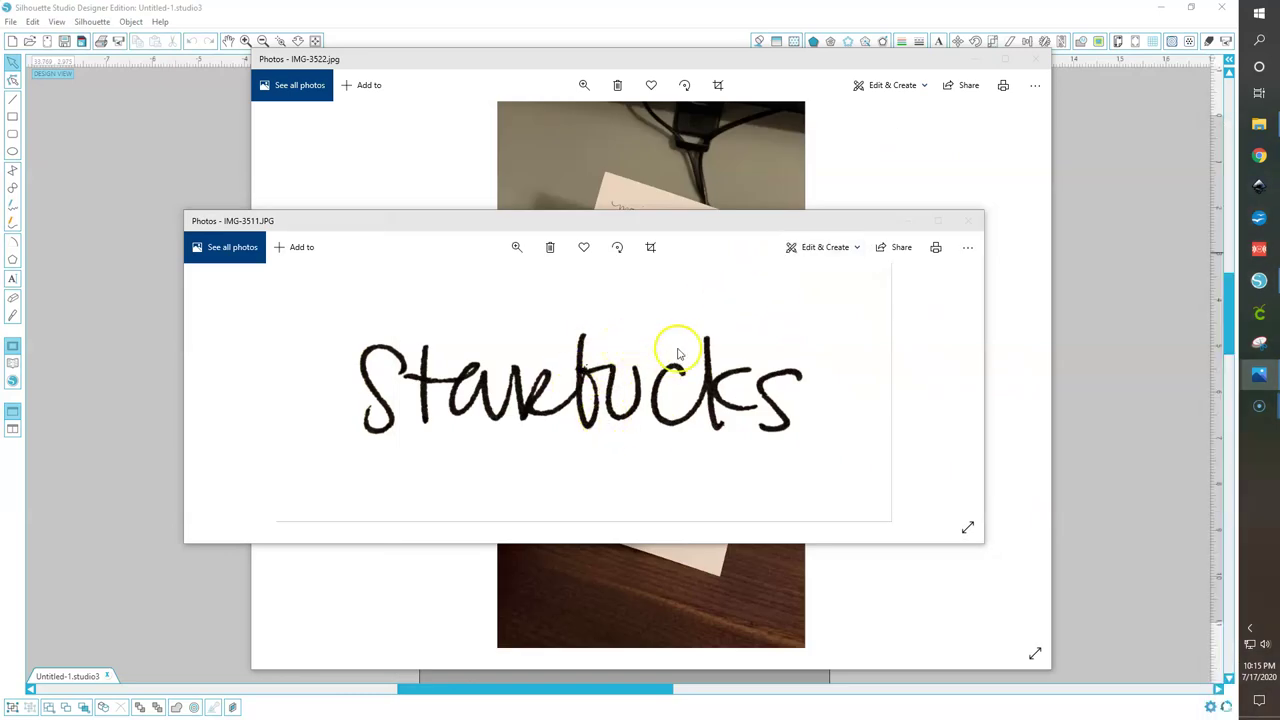
pyautogui.moveTo(1279, 121); pyautogui.dragTo(640, 83)
pyautogui.moveTo(1279, 100); pyautogui.dragTo(632, 88)
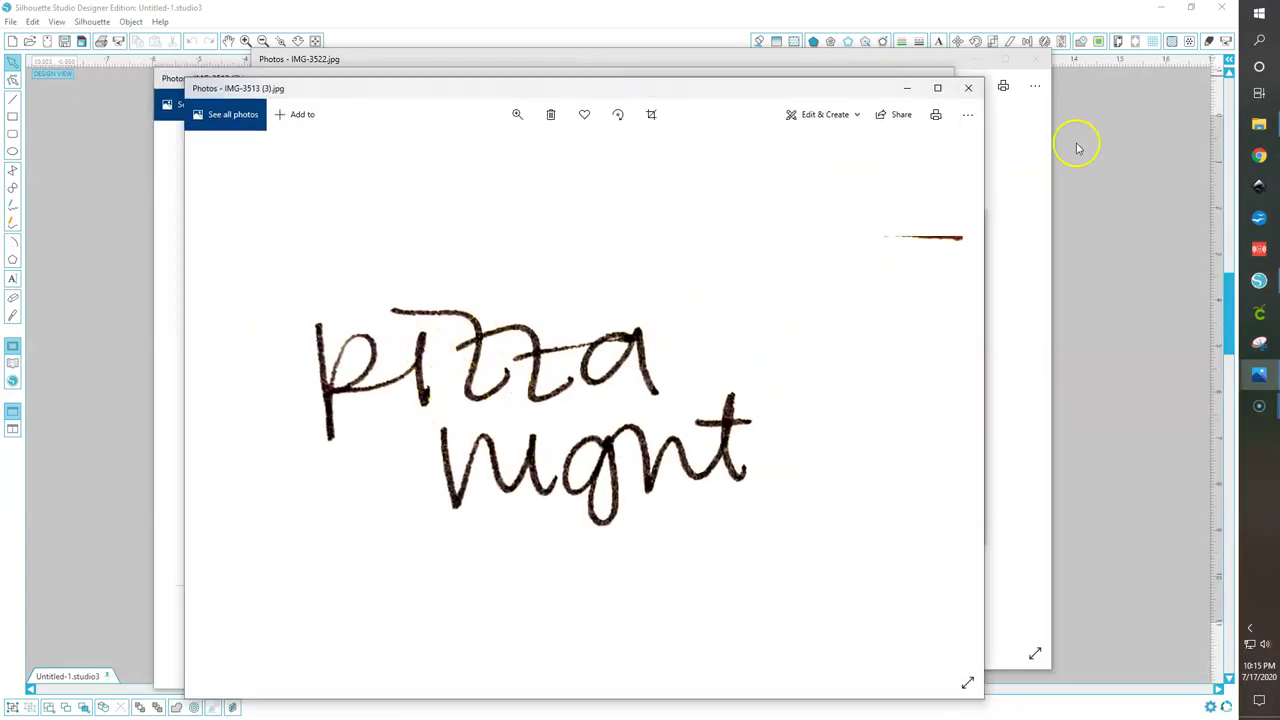
# Compare the original and edited family time images, then clear the photo windows away from the design page.
pyautogui.click(1019, 163)
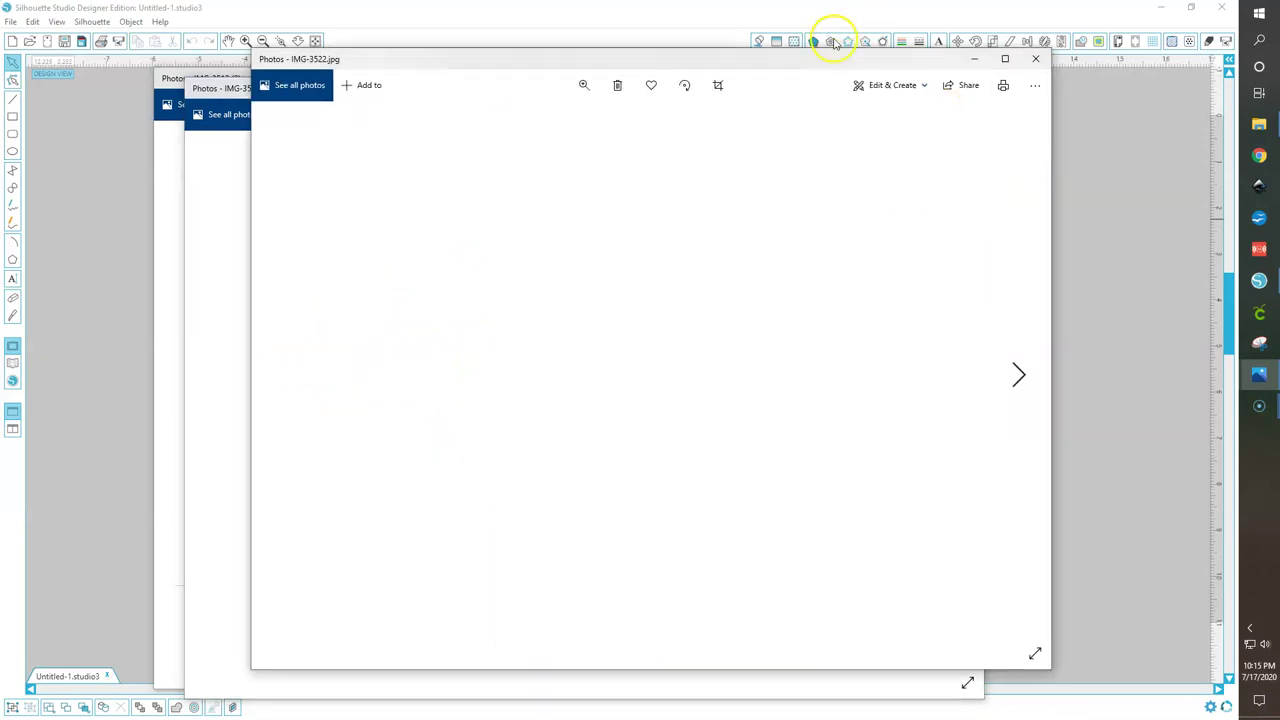
pyautogui.click(979, 61)
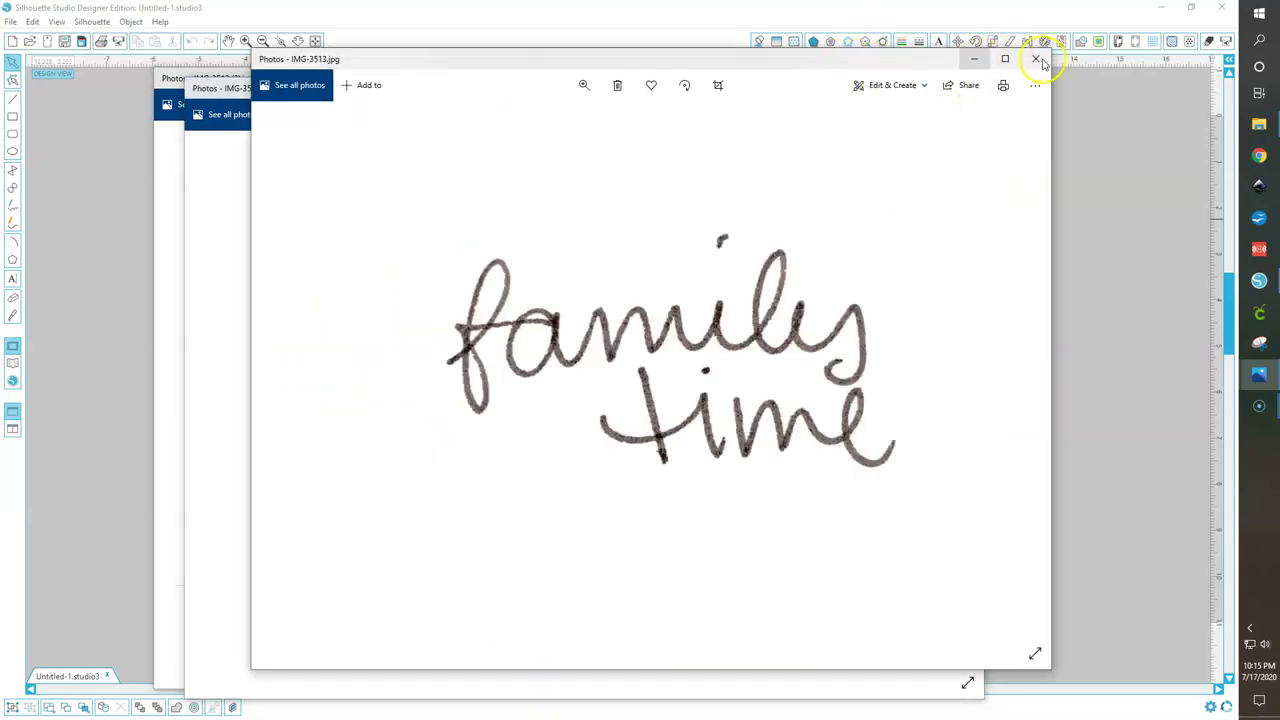
pyautogui.click(974, 59)
pyautogui.moveTo(880, 118); pyautogui.dragTo(680, 128)
pyautogui.moveTo(599, 129); pyautogui.dragTo(1279, 138)
pyautogui.moveTo(706, 79); pyautogui.dragTo(670, 62)
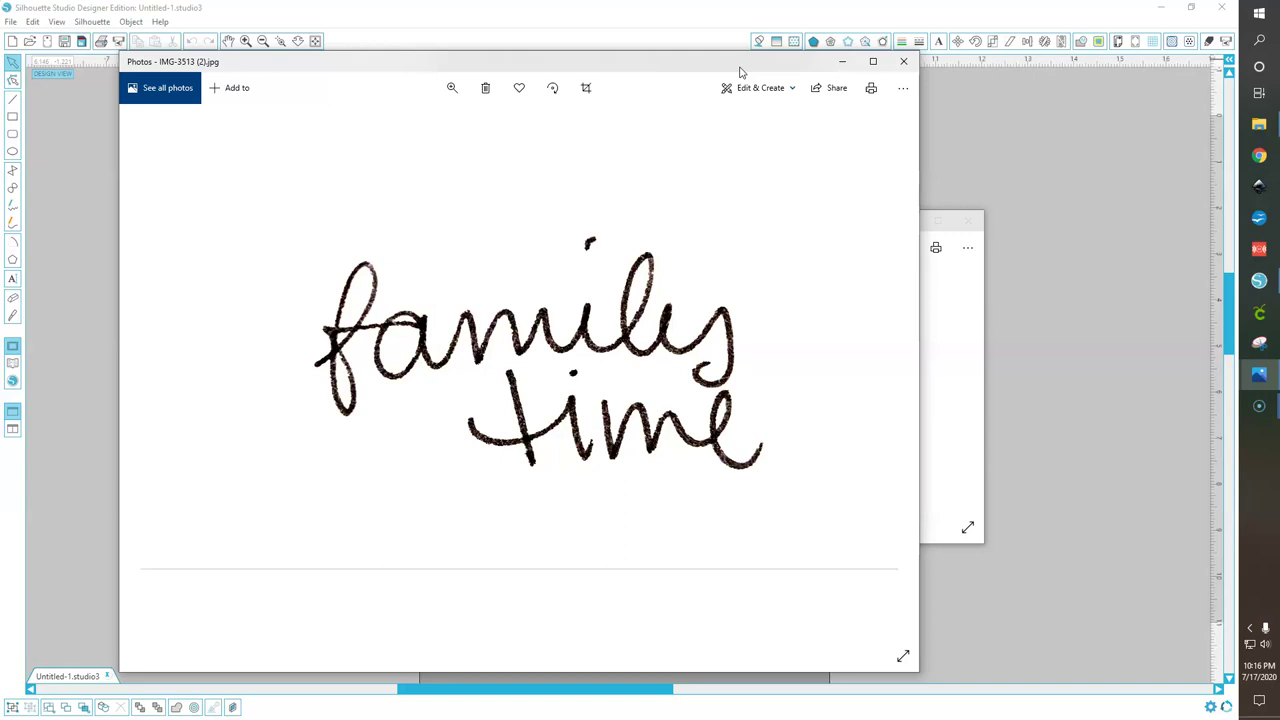
pyautogui.moveTo(740, 68); pyautogui.dragTo(1279, 140)
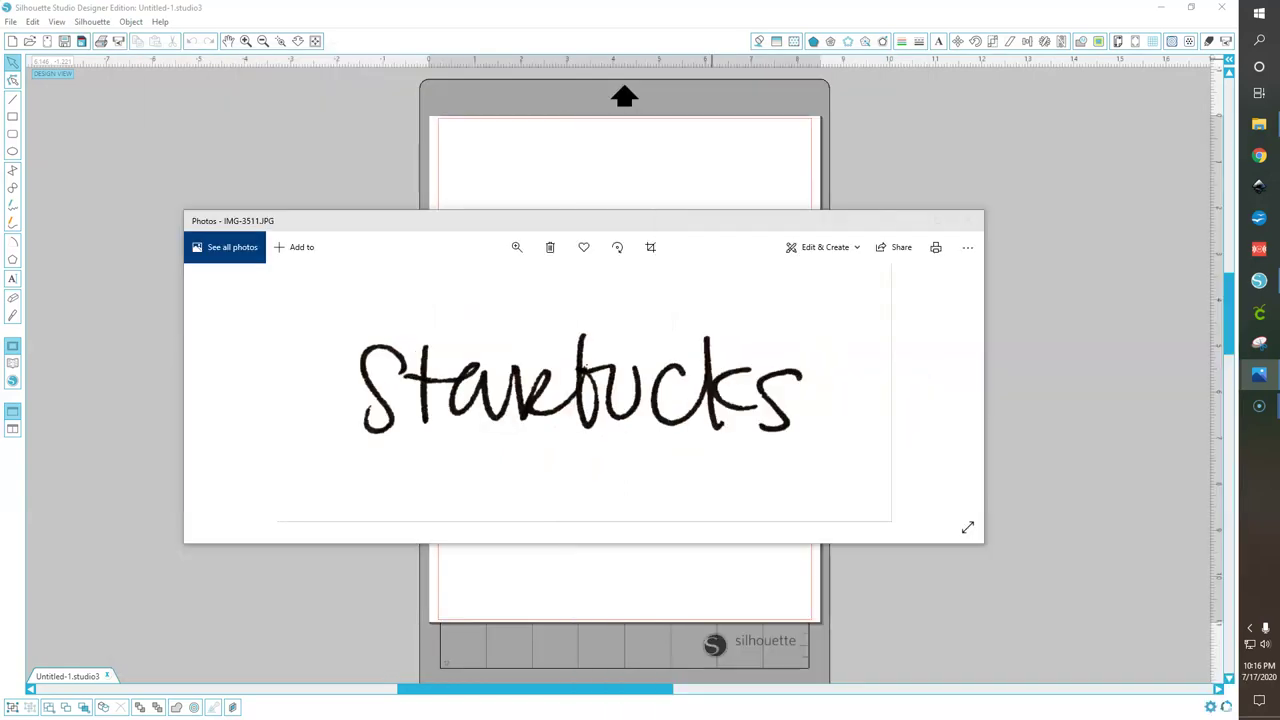
pyautogui.click(934, 220)
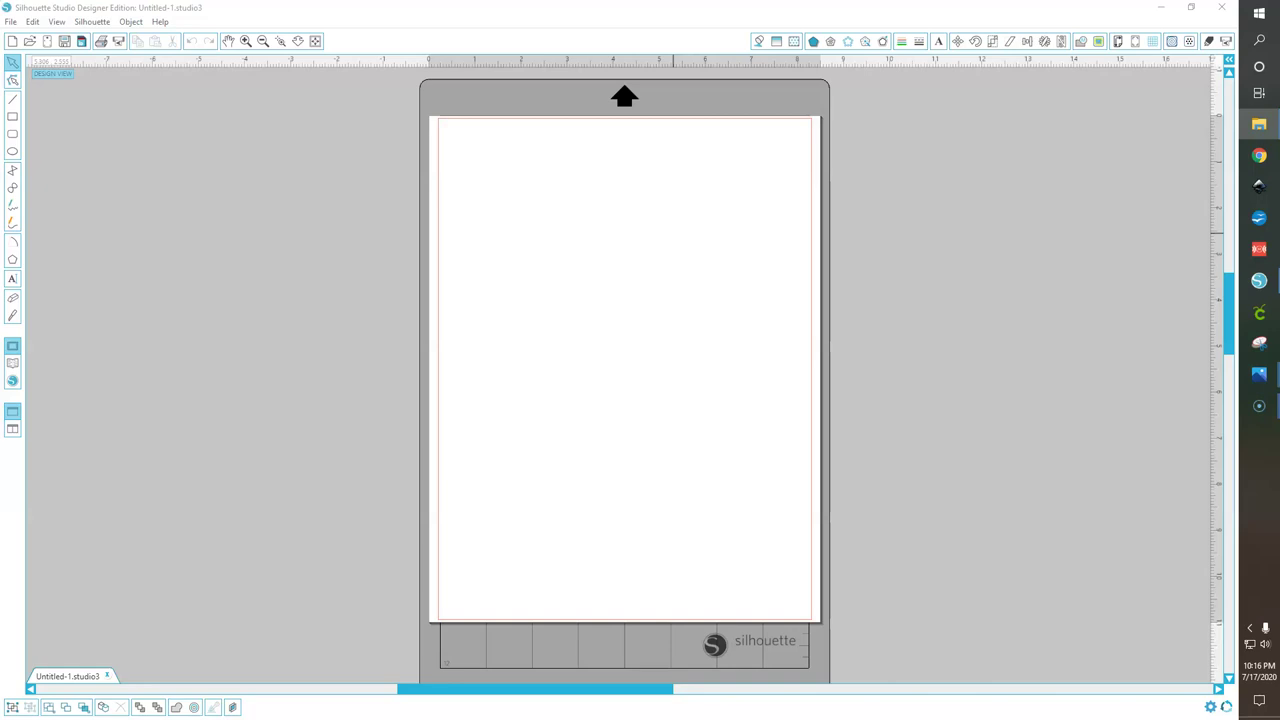
# Insert the handwritten Starbucks image into the blank design and reposition it across the page.
pyautogui.moveTo(1214, 240); pyautogui.dragTo(697, 339)
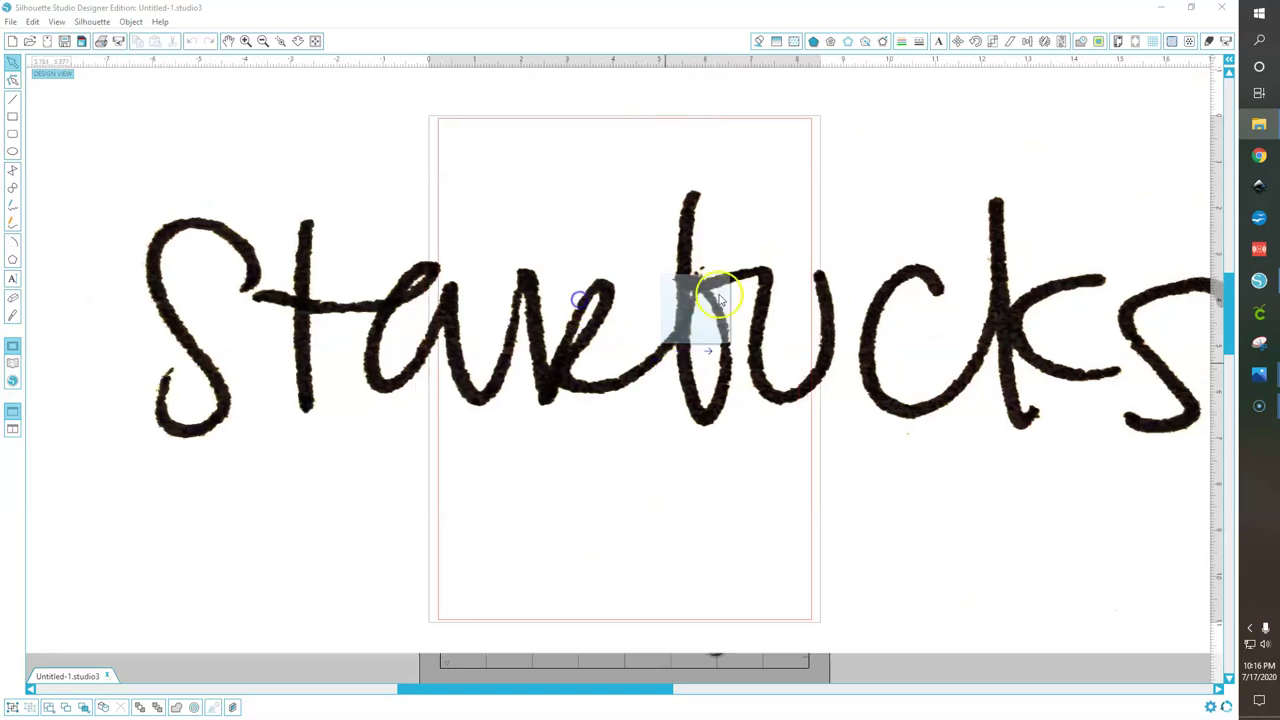
pyautogui.moveTo(985, 399); pyautogui.dragTo(801, 482)
pyautogui.moveTo(898, 443); pyautogui.dragTo(985, 316)
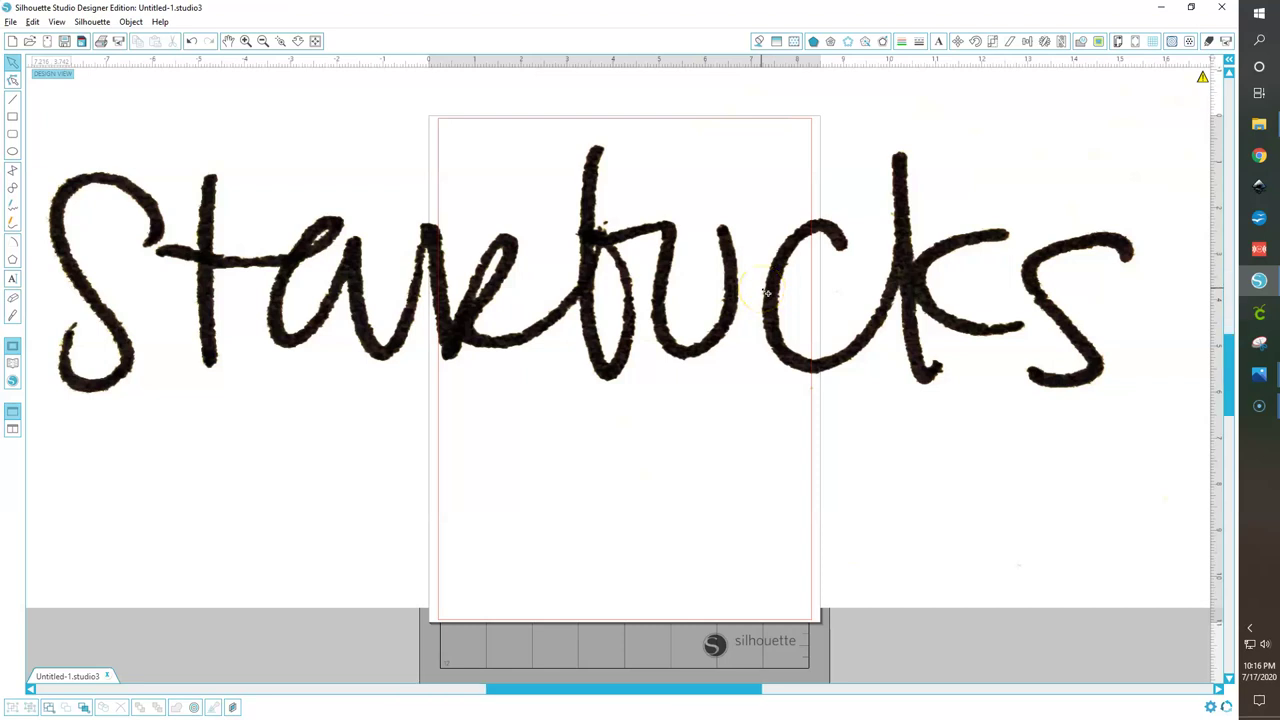
pyautogui.scroll(-4, 765, 291)
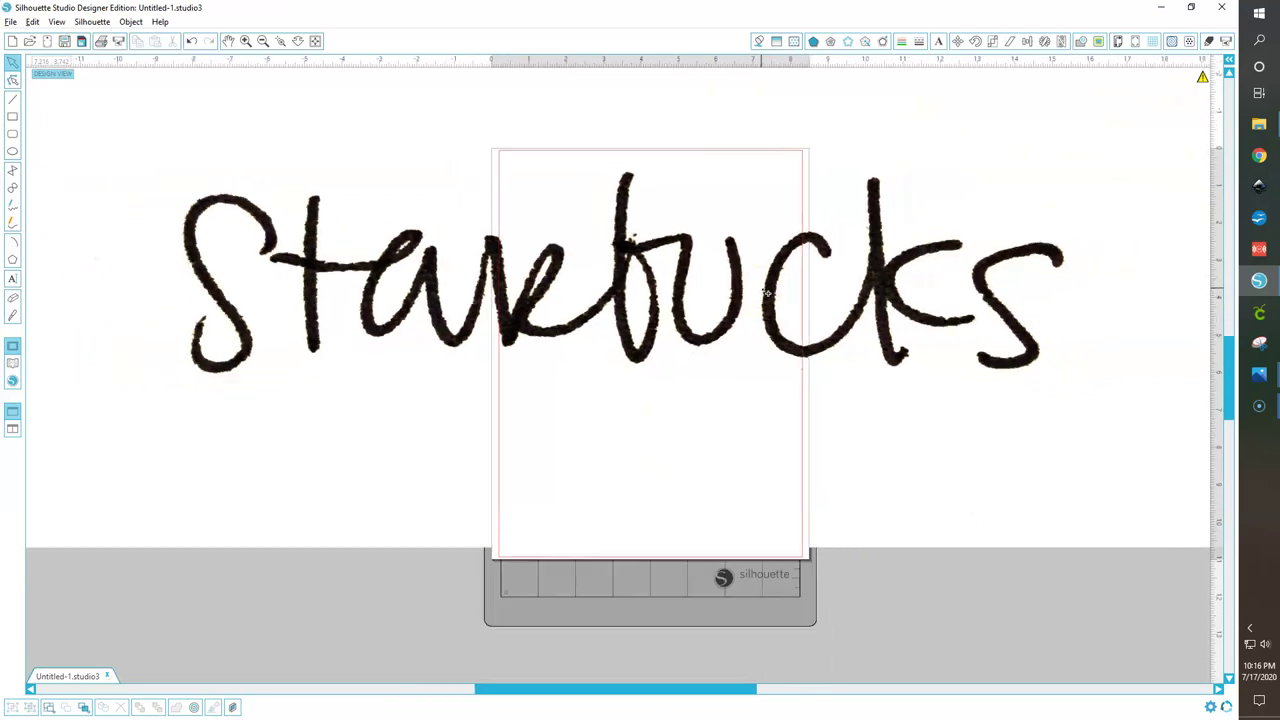
pyautogui.scroll(-3, 765, 291)
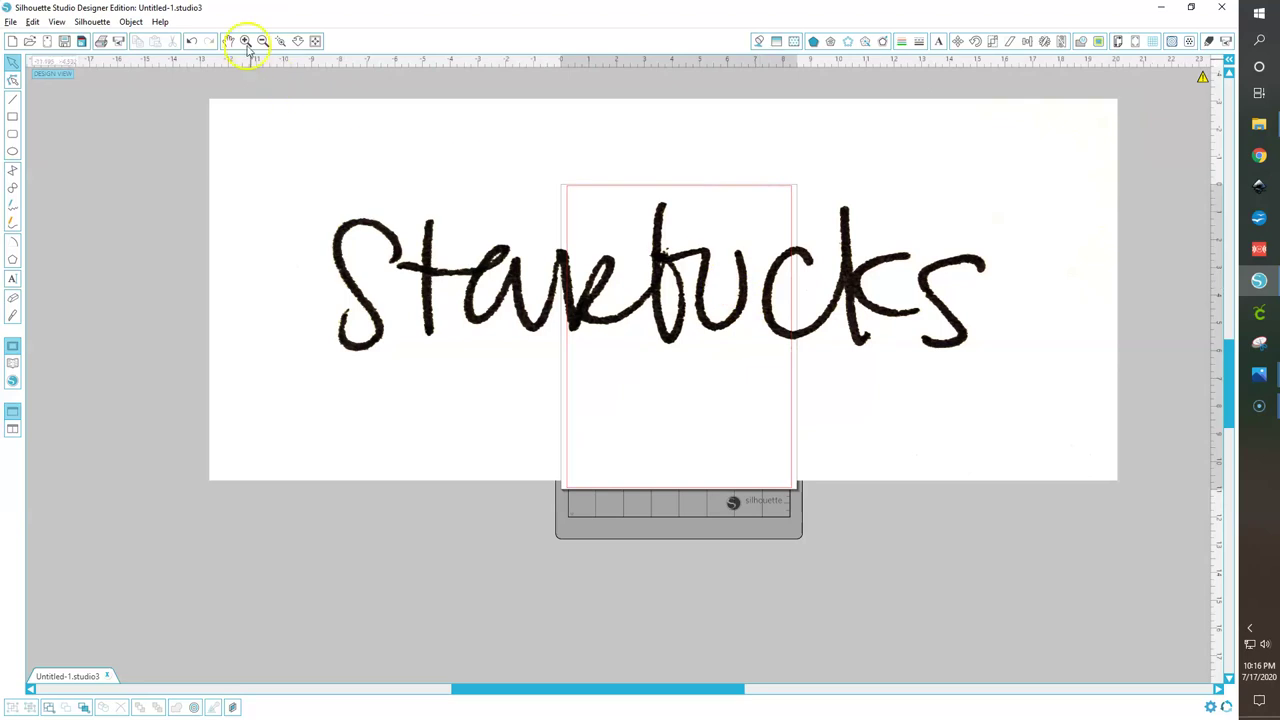
pyautogui.click(470, 154)
pyautogui.moveTo(469, 154); pyautogui.dragTo(446, 246)
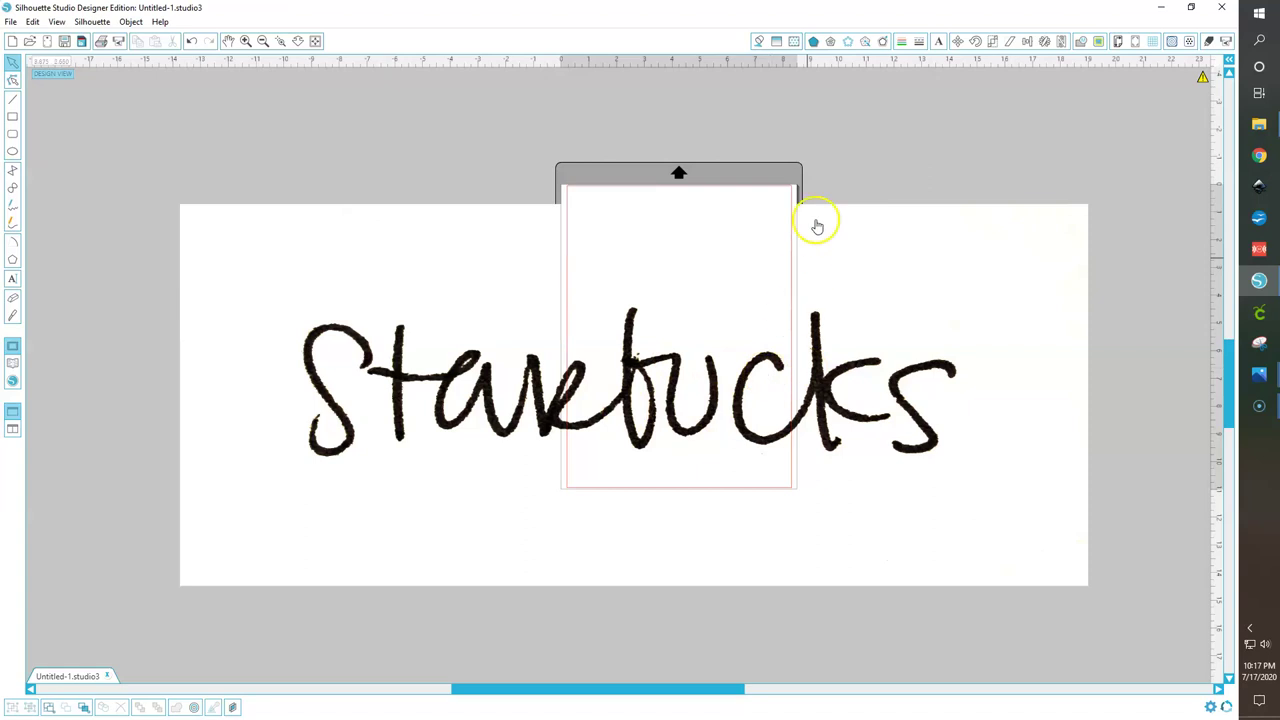
# Read the resolution warning and check the Starbucks image's dimensions in the Scale settings.
pyautogui.moveTo(1203, 78)
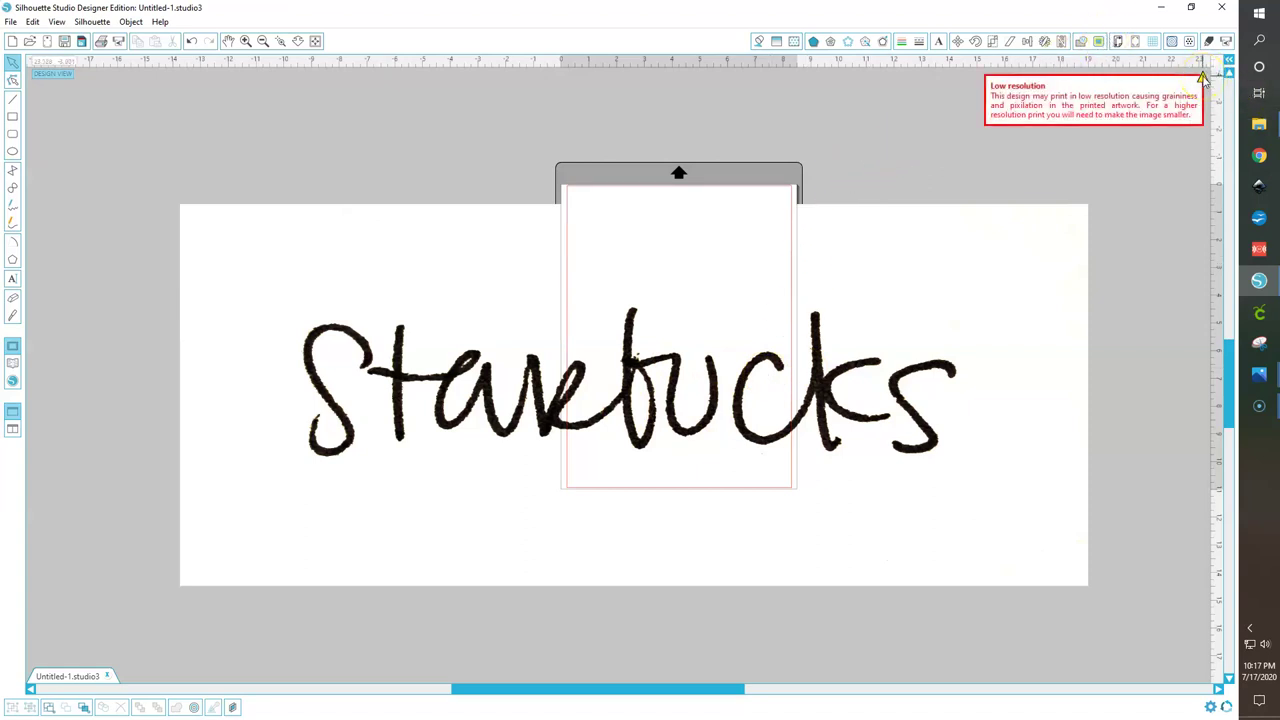
pyautogui.click(943, 320)
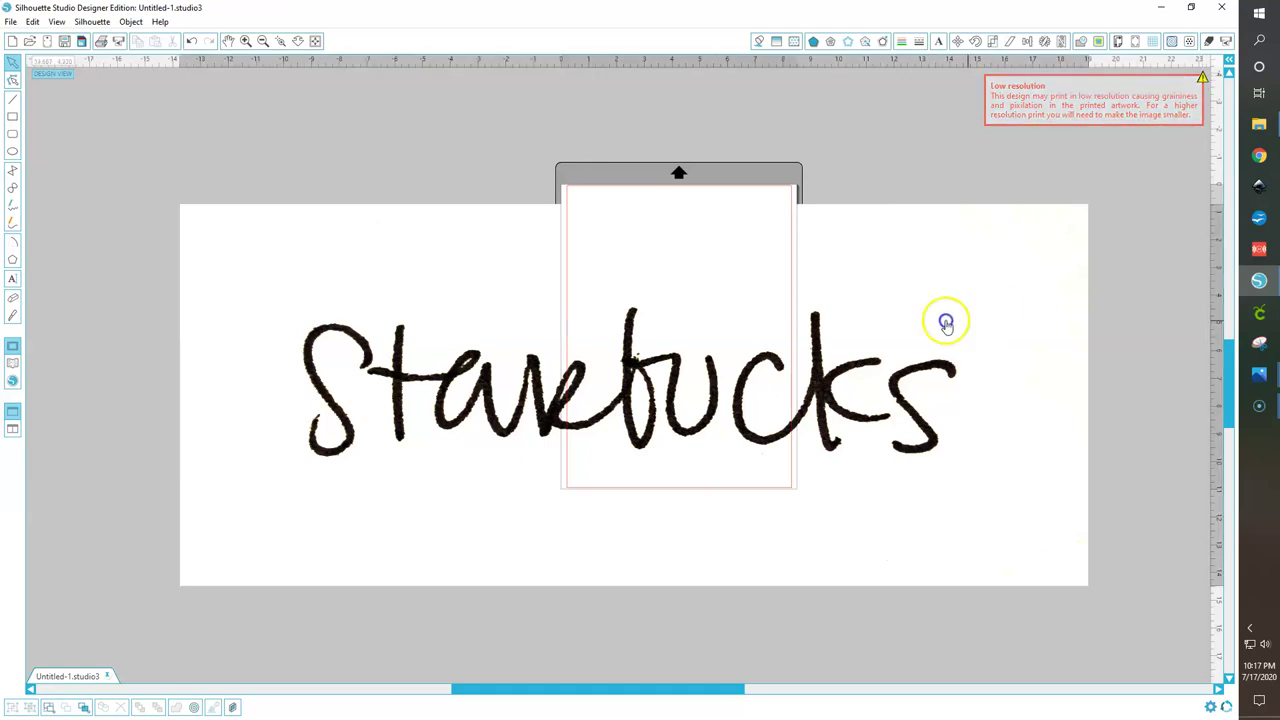
pyautogui.click(990, 40)
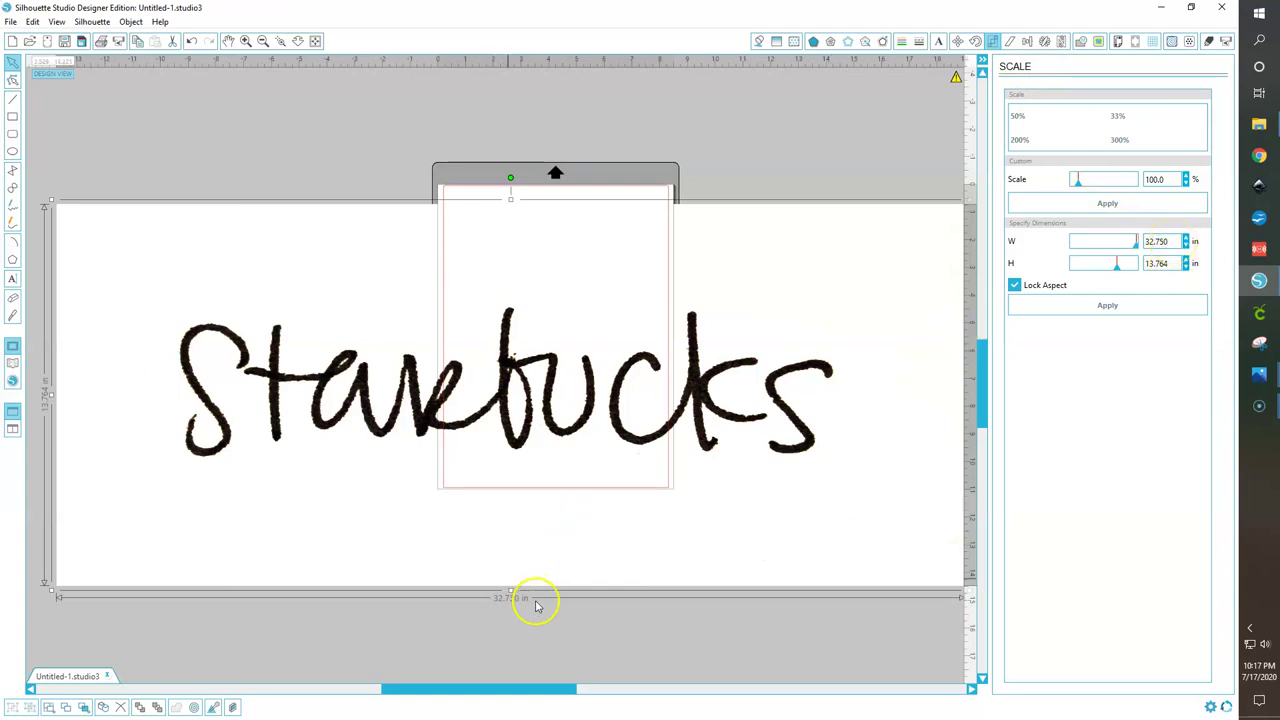
# Define a trace area about 26.9 by 8.1 in around the whole Starbucks word.
pyautogui.click(1098, 41)
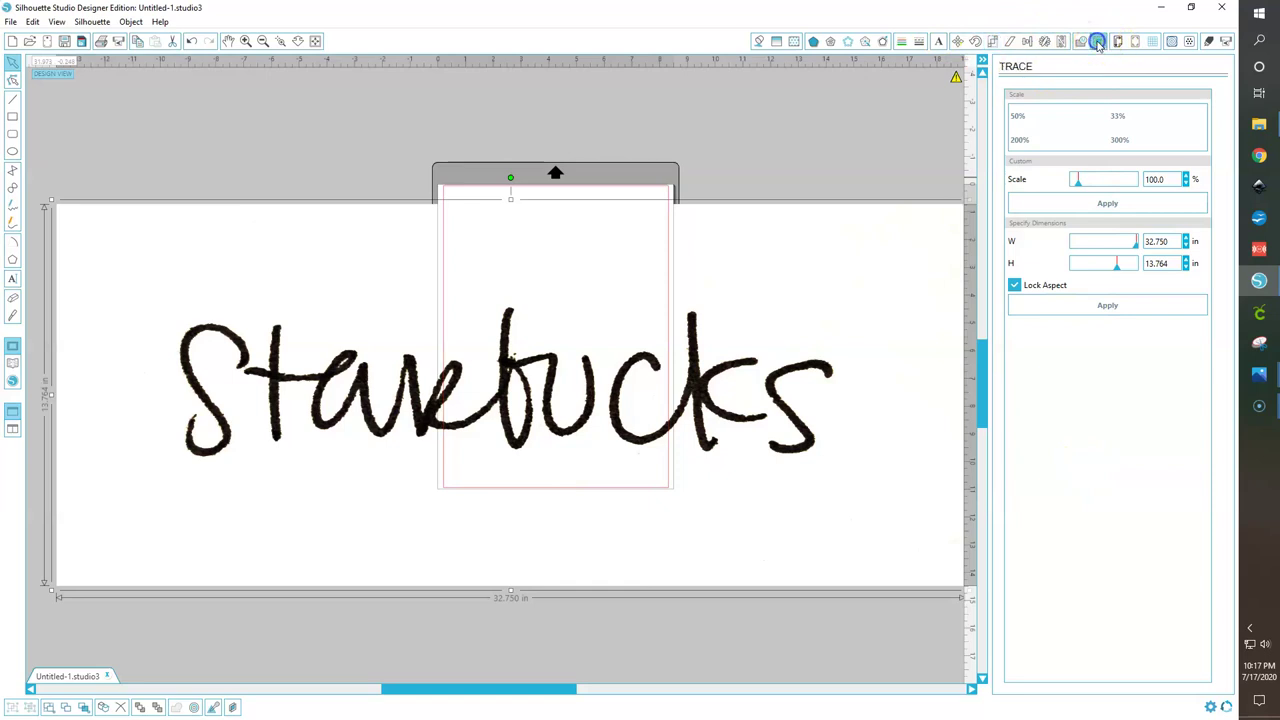
pyautogui.click(1076, 116)
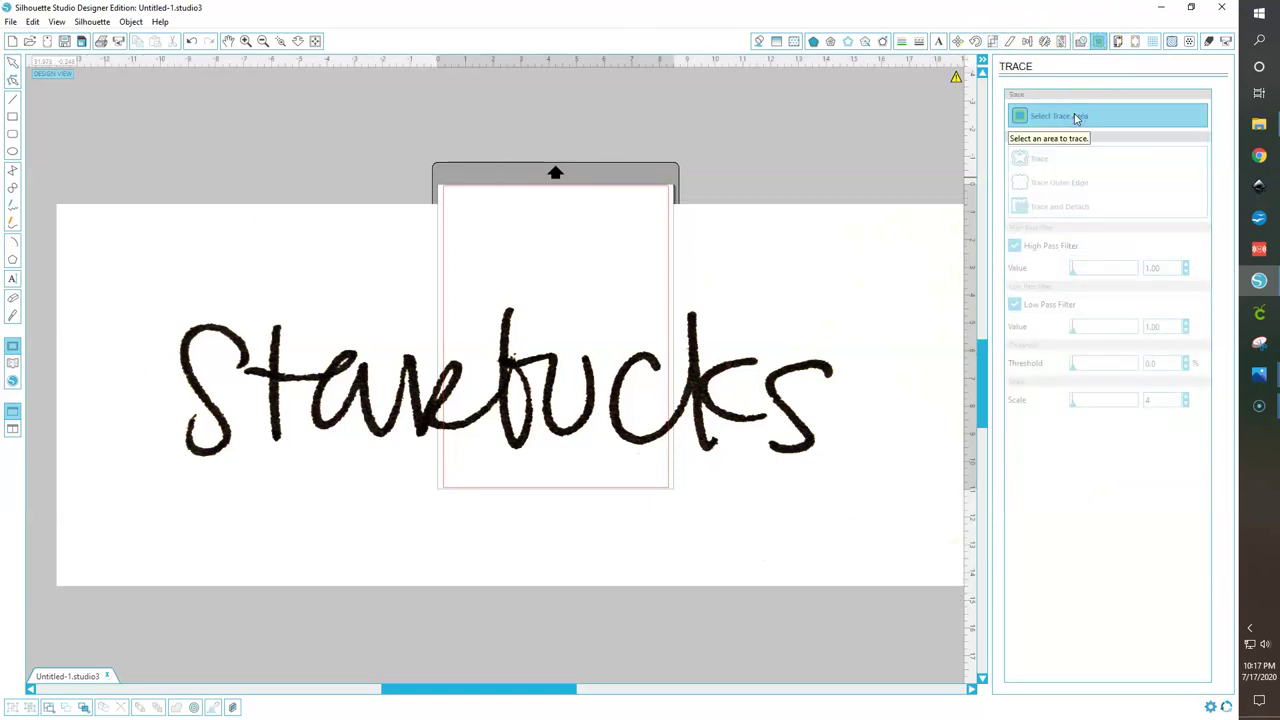
pyautogui.moveTo(142, 273)
pyautogui.mouseDown()
pyautogui.moveTo(509, 446)
pyautogui.moveTo(866, 489)
pyautogui.moveTo(888, 503)
pyautogui.mouseUp()
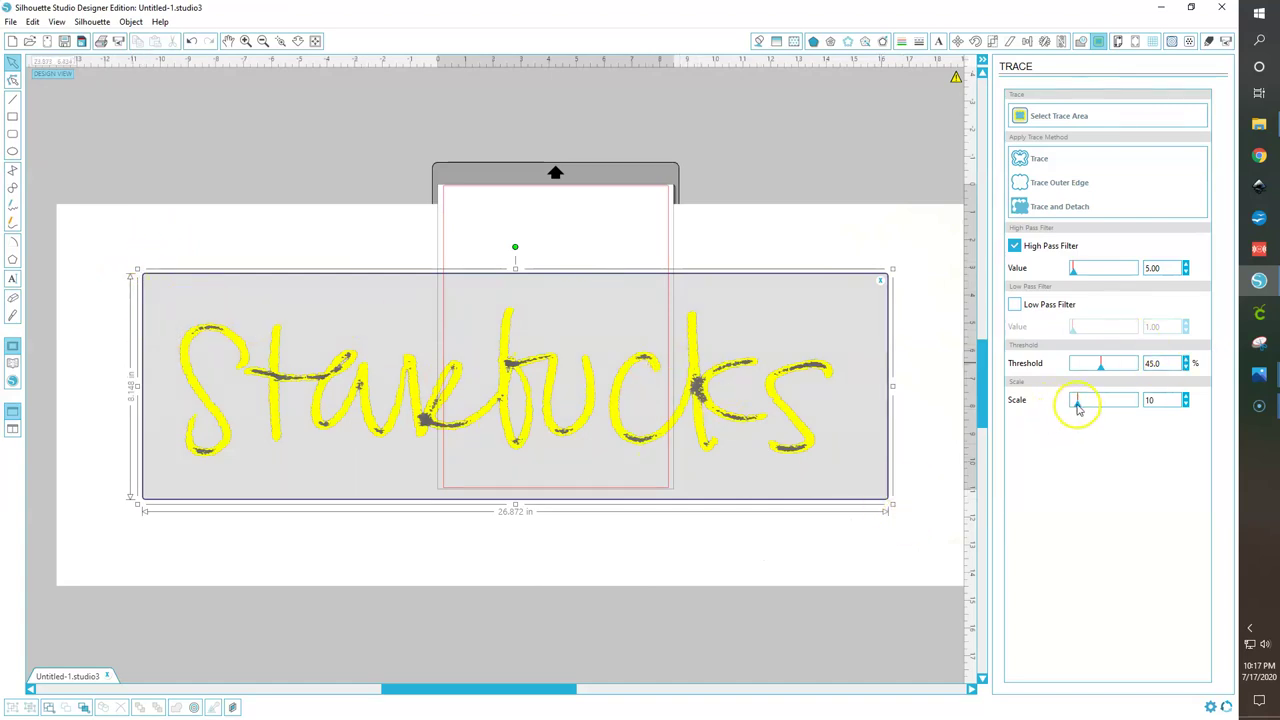
# Adjust the trace settings to scale 4, threshold 40.8% and a High Pass Filter value of 64.
pyautogui.moveTo(1055, 402); pyautogui.dragTo(1017, 402)
pyautogui.moveTo(1106, 368); pyautogui.dragTo(1097, 366)
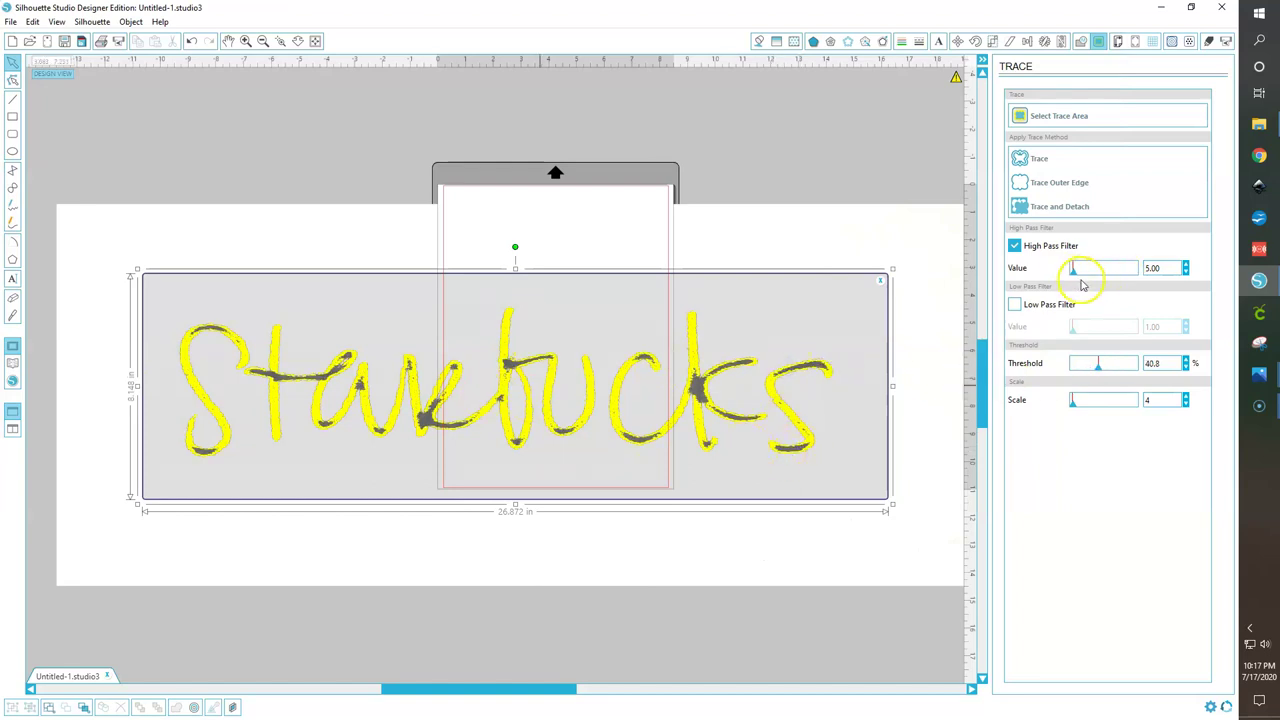
pyautogui.moveTo(1072, 267); pyautogui.dragTo(1086, 273)
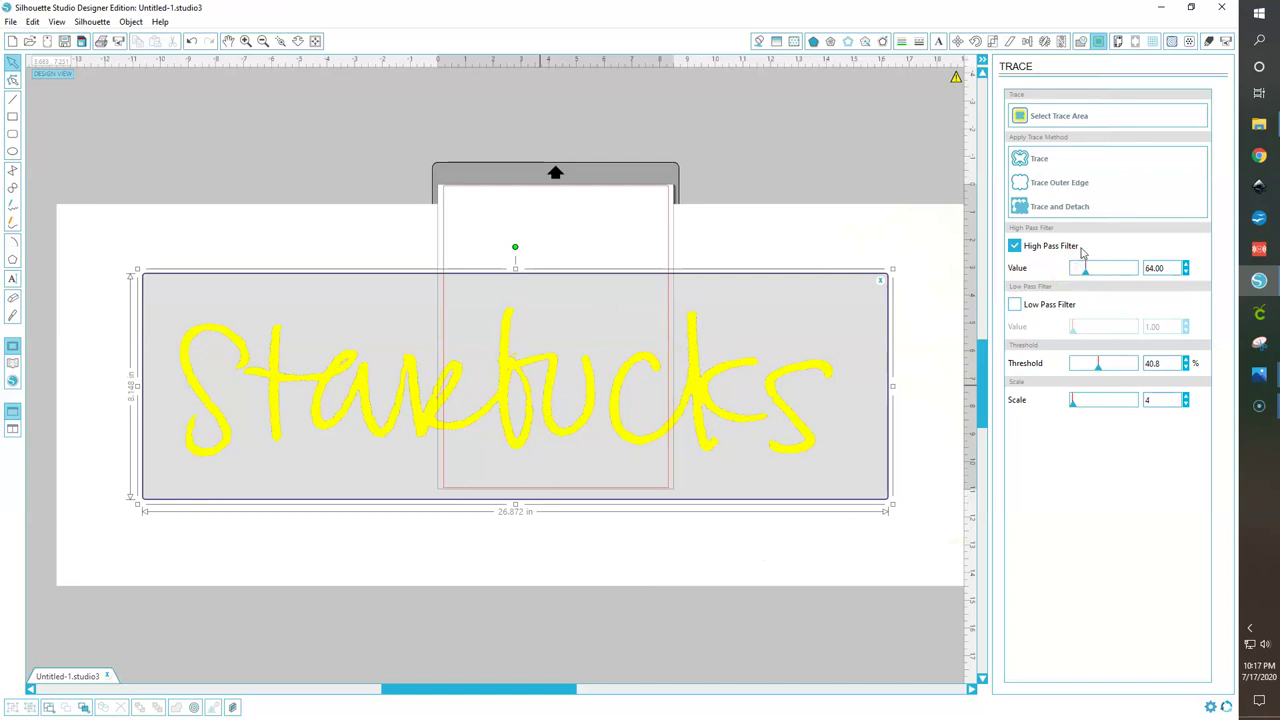
# Apply a standard trace to the Starbucks lettering and delete the original image behind the outlines.
pyautogui.click(1038, 160)
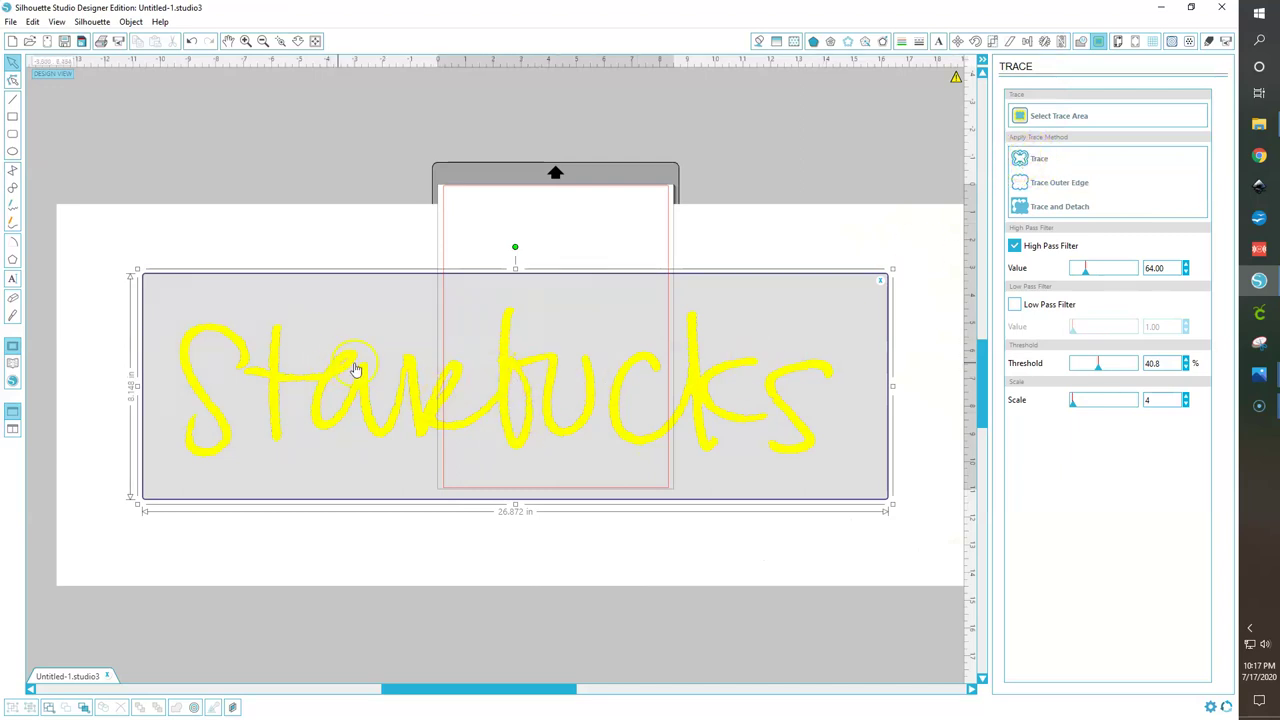
pyautogui.click(554, 358)
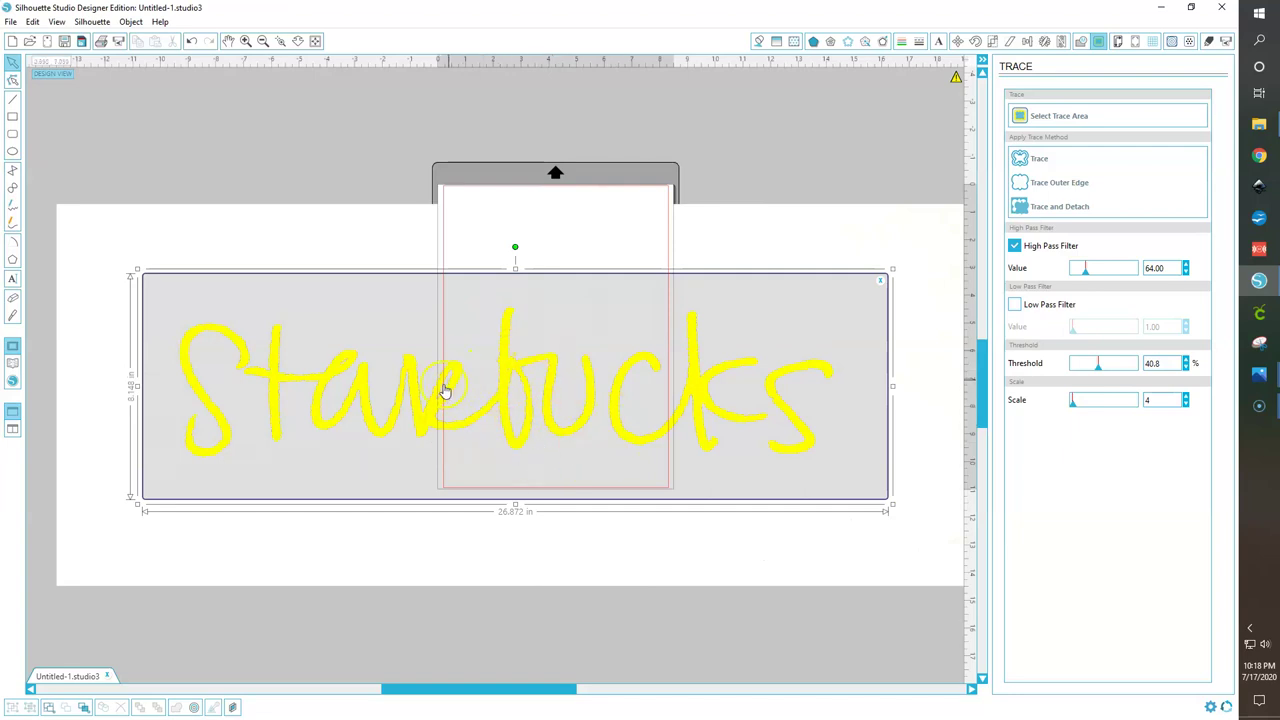
pyautogui.click(1040, 161)
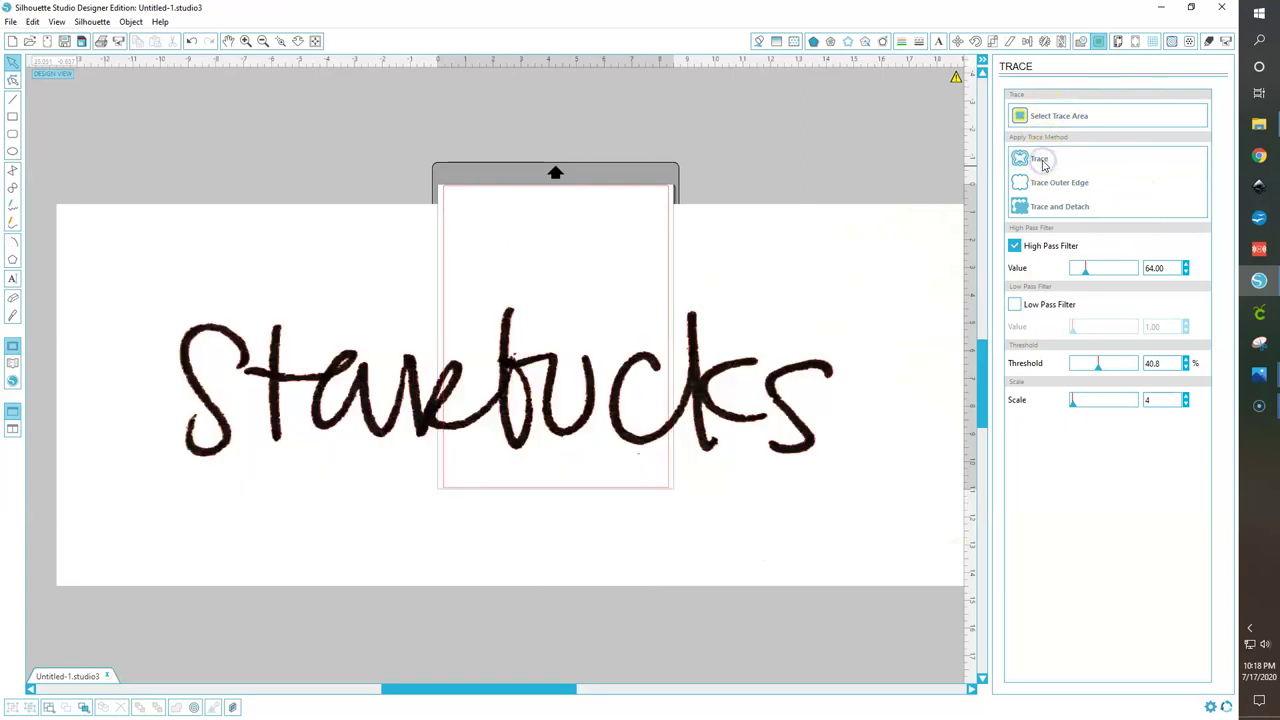
pyautogui.click(885, 290)
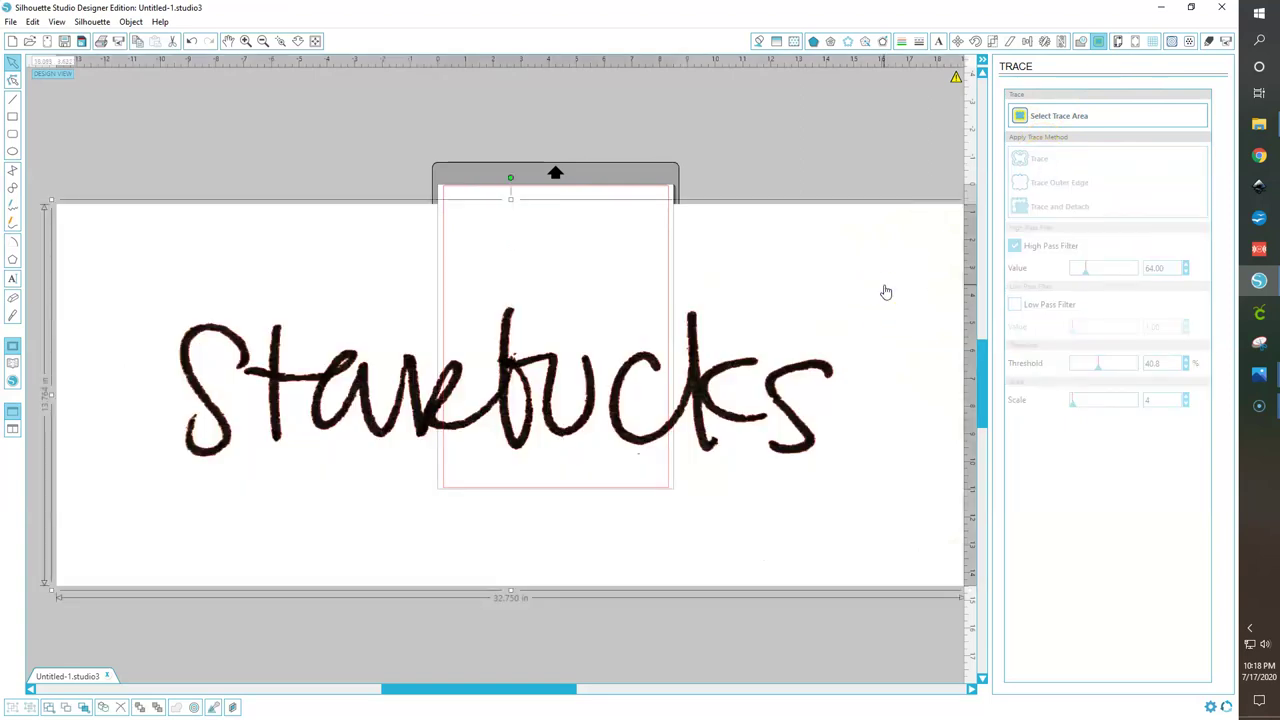
pyautogui.press('Delete')
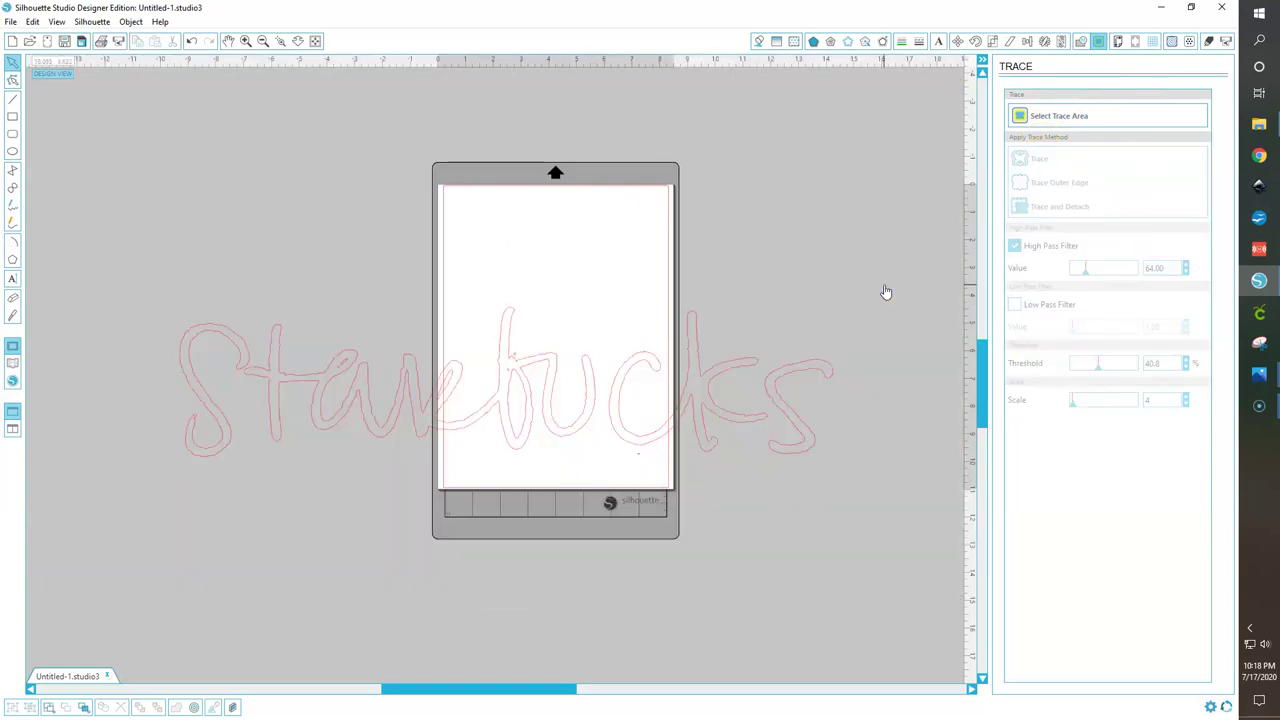
# Release the compound path of the traced Starbucks lettering into separate pieces.
pyautogui.click(640, 458)
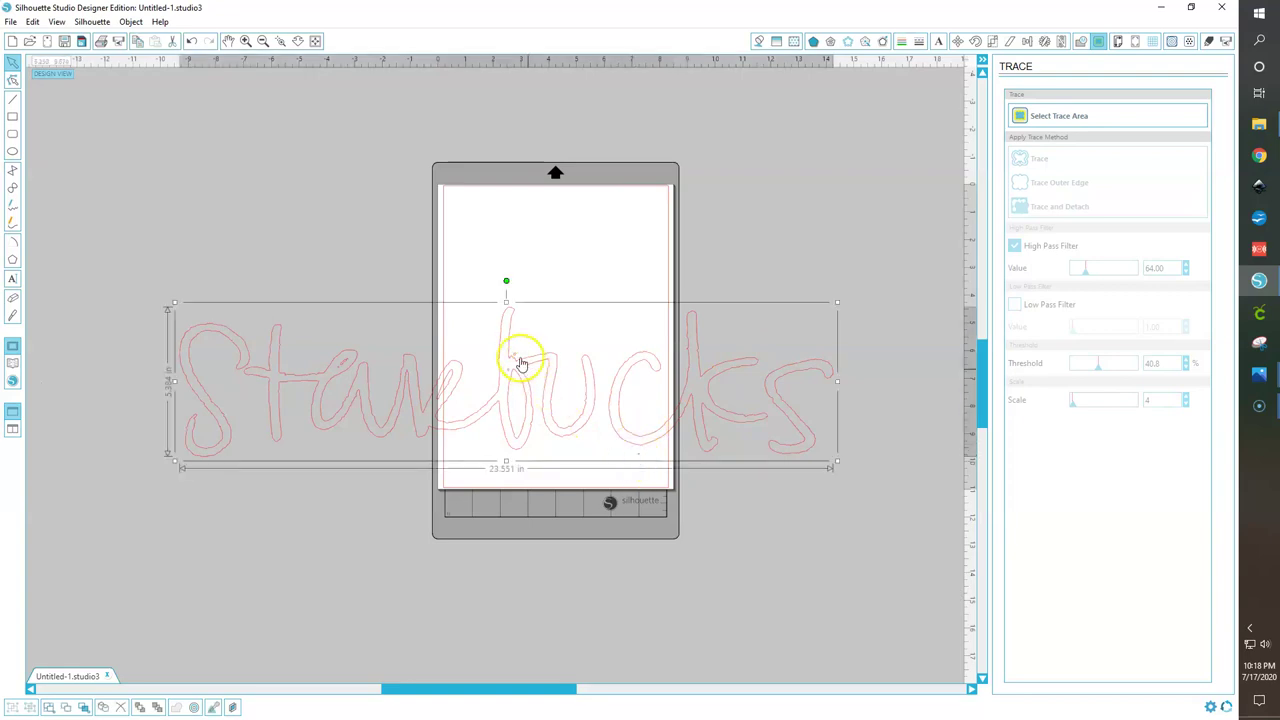
pyautogui.rightClick(641, 449)
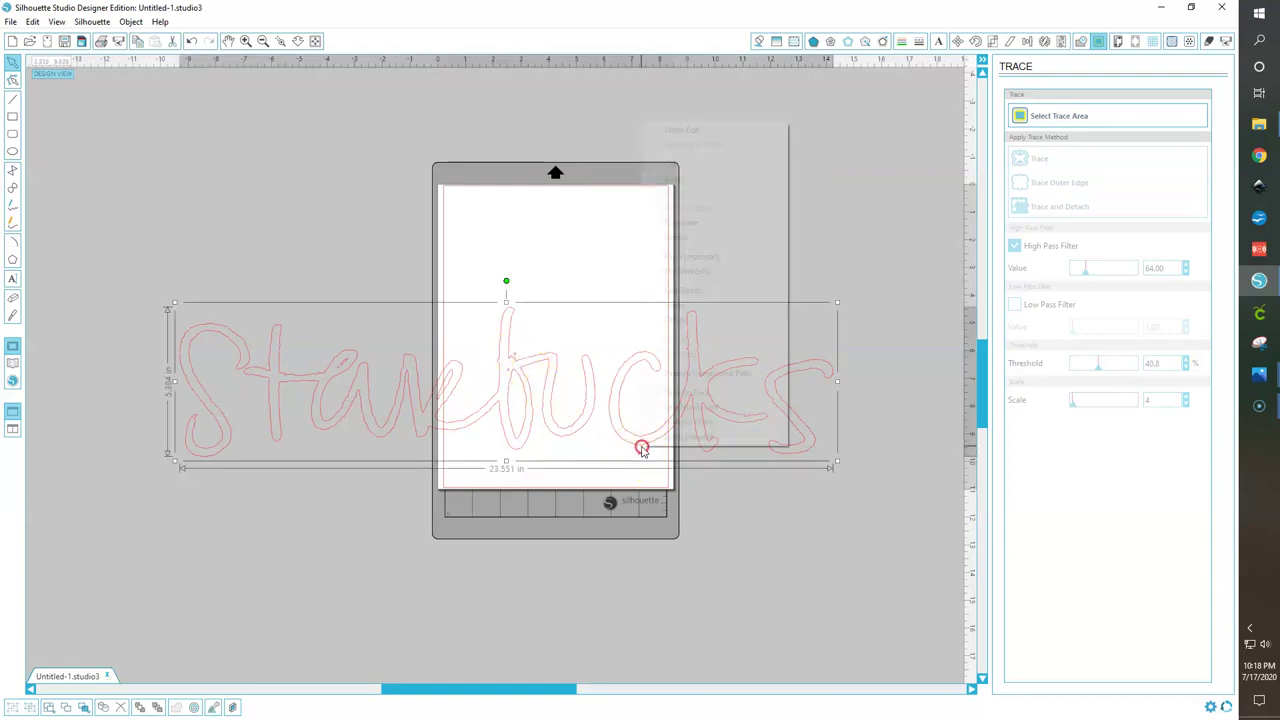
pyautogui.click(695, 375)
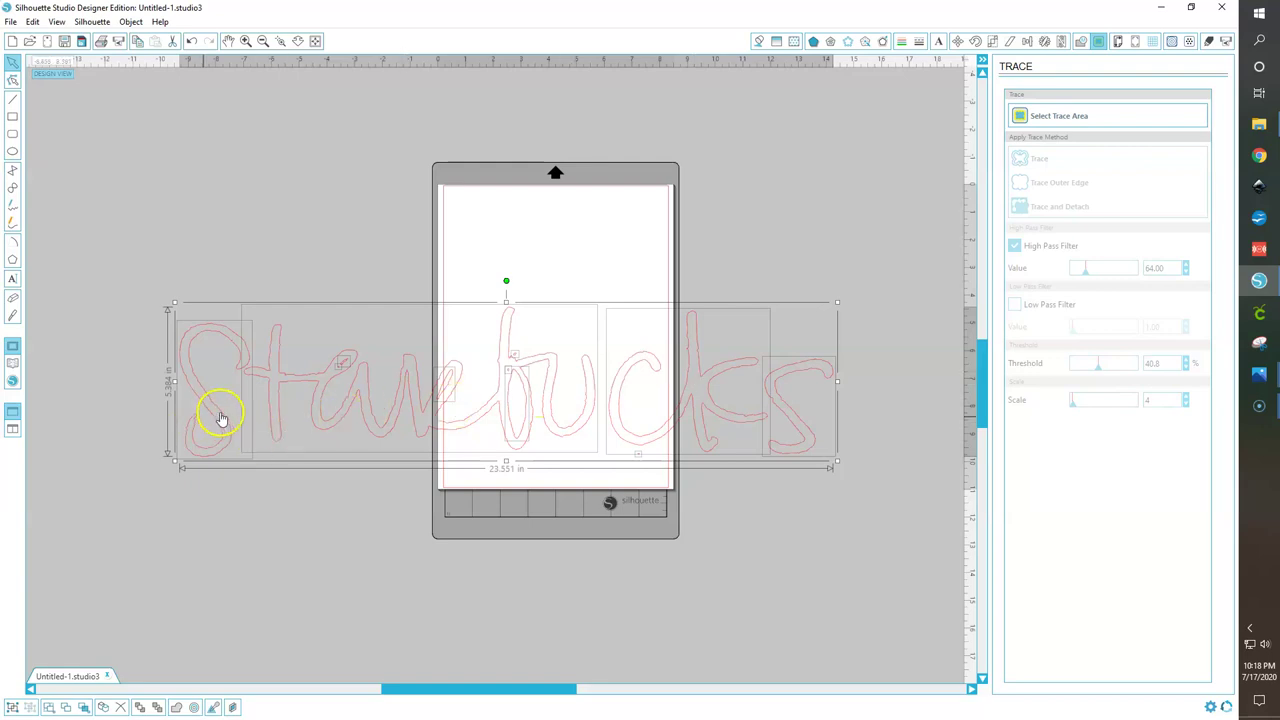
# Exclude the letter outlines and the needed inner loops from the selection and delete the remaining stray fragments.
pyautogui.keyDown('shift'); pyautogui.click(259, 418); pyautogui.keyUp('shift')
pyautogui.keyDown('shift'); pyautogui.click(270, 425); pyautogui.keyUp('shift')
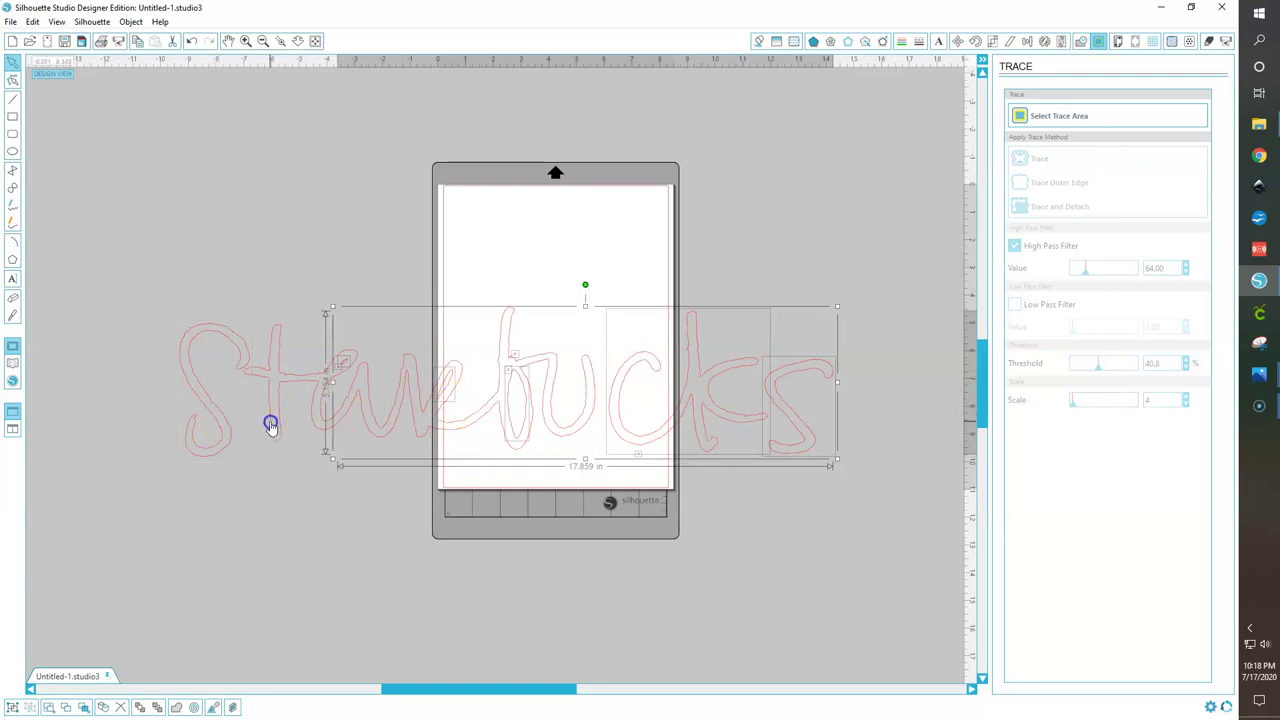
pyautogui.keyDown('shift'); pyautogui.click(517, 450); pyautogui.keyUp('shift')
pyautogui.keyDown('shift'); pyautogui.click(517, 450); pyautogui.keyUp('shift')
pyautogui.keyDown('shift'); pyautogui.click(788, 456); pyautogui.keyUp('shift')
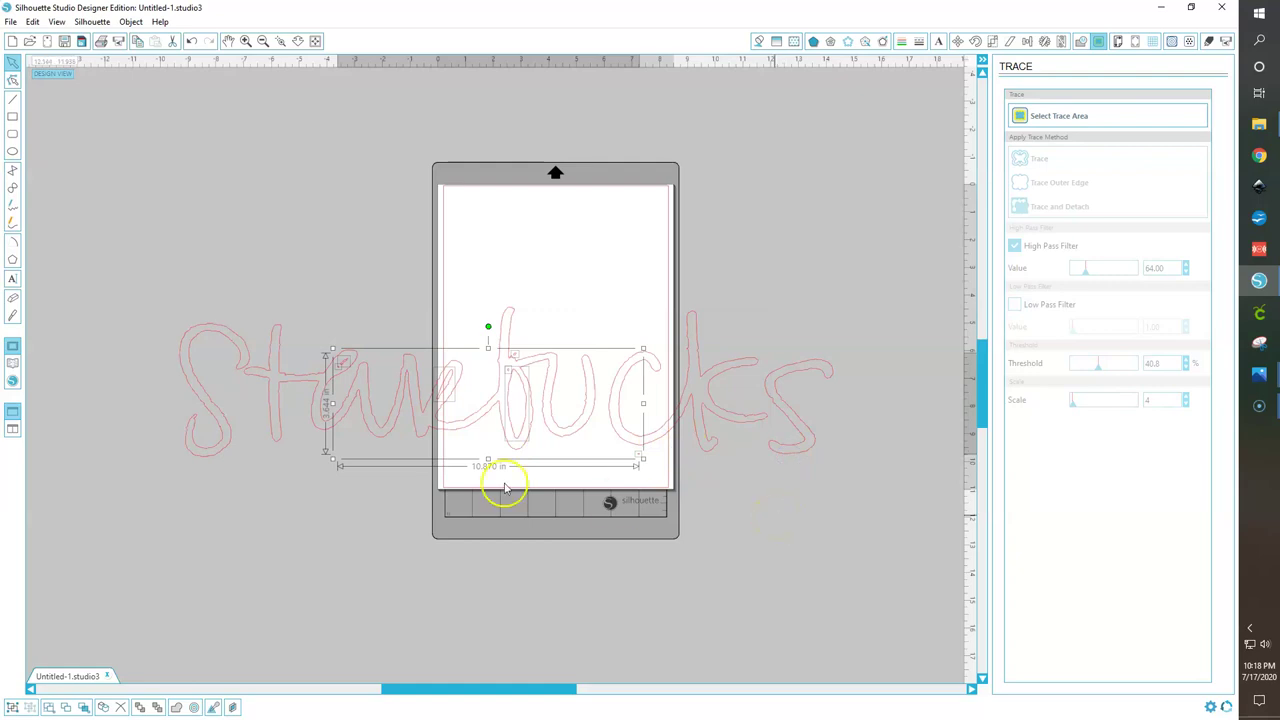
pyautogui.keyDown('shift'); pyautogui.click(436, 400); pyautogui.keyUp('shift')
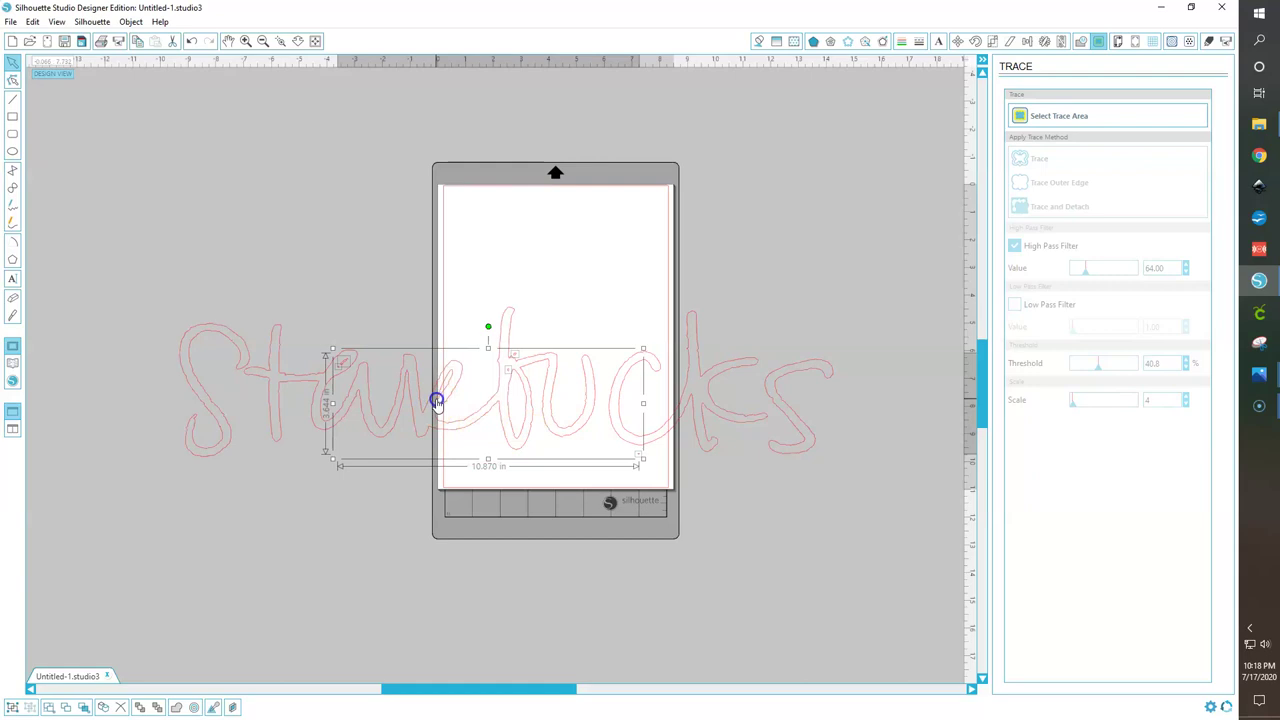
pyautogui.click(373, 446)
pyautogui.press('Delete')
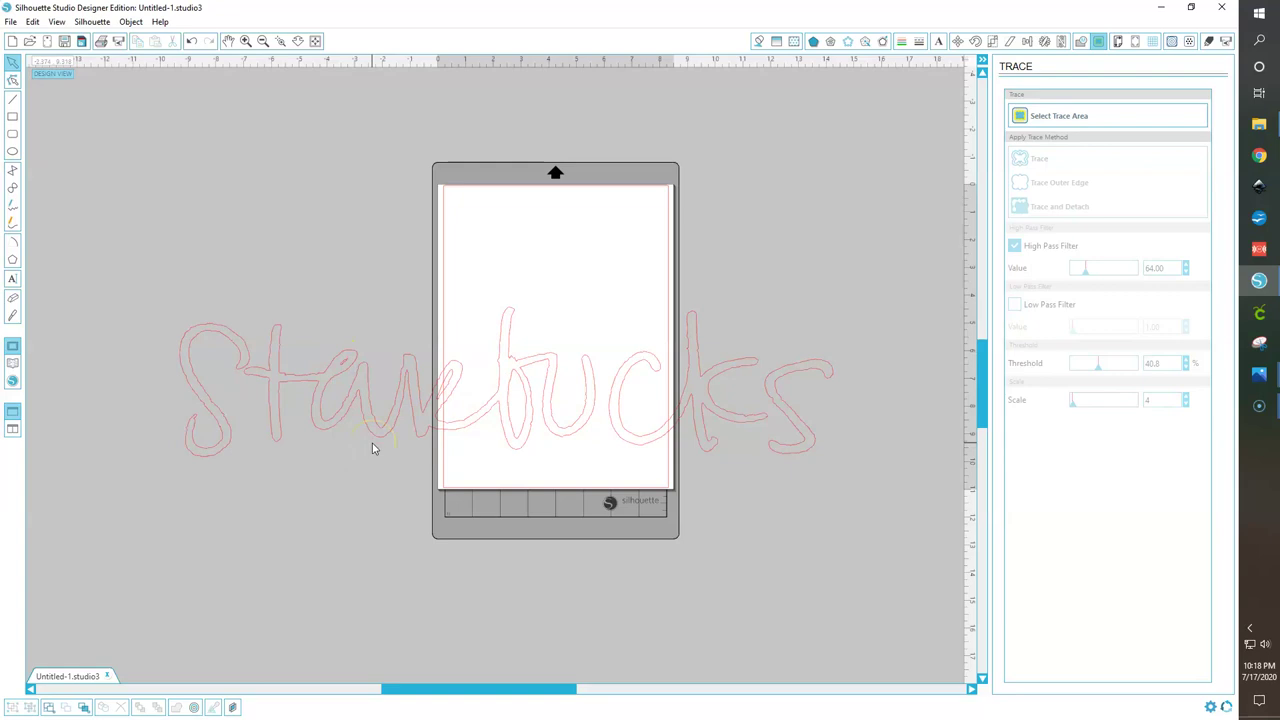
# Combine all the traced Starbucks letter outlines and inner loops into one compound path.
pyautogui.moveTo(113, 162); pyautogui.dragTo(872, 565)
pyautogui.click(794, 417)
pyautogui.rightClick(794, 417)
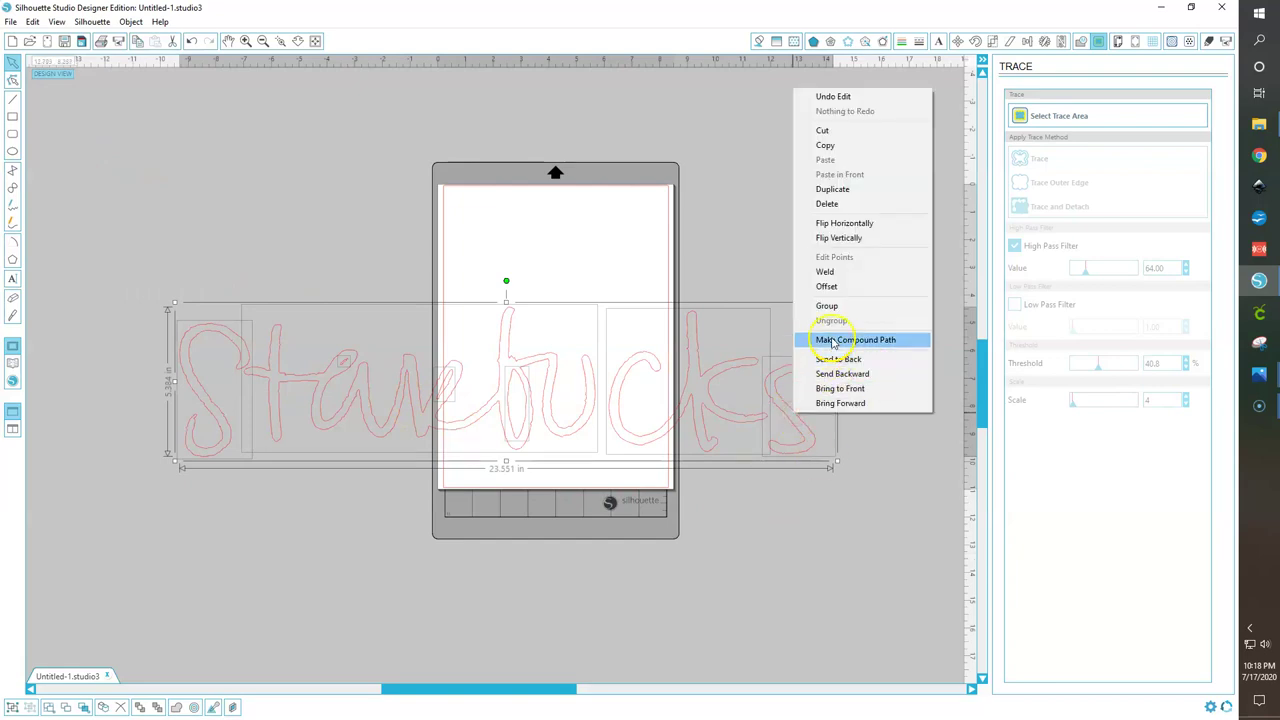
pyautogui.click(832, 343)
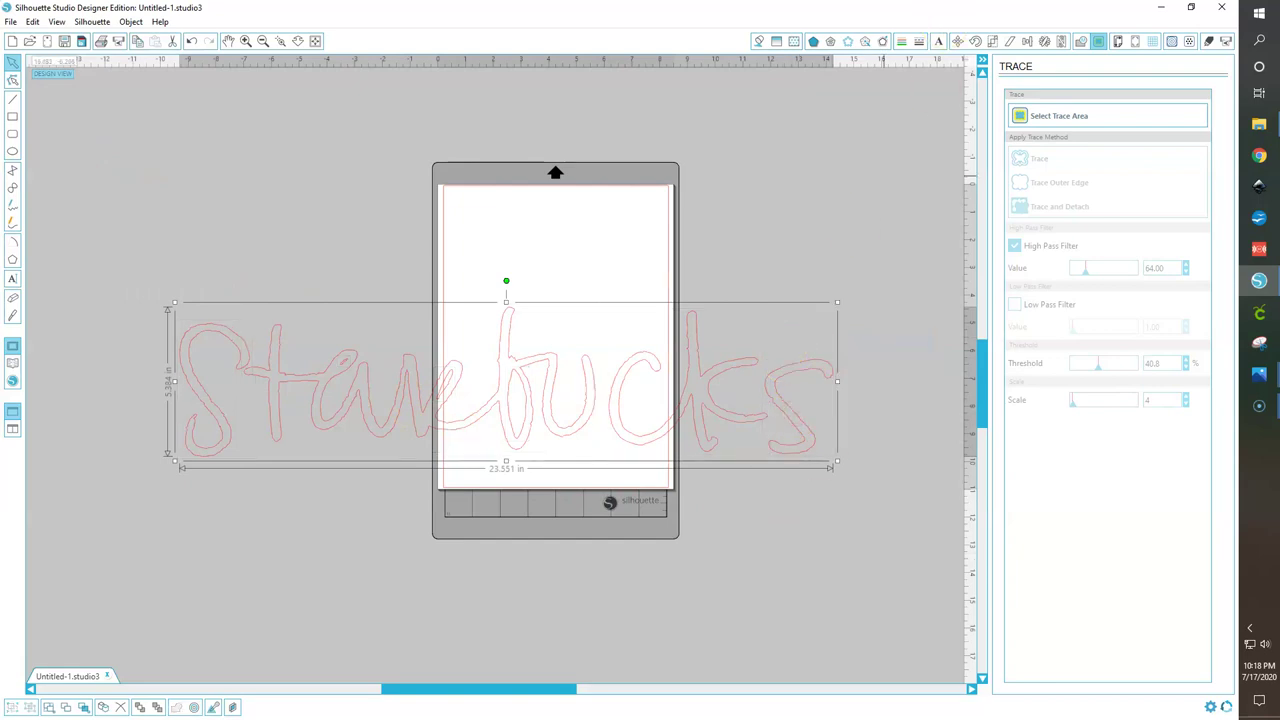
# Make the Starbucks lettering's line color transparent and fill the lettering with solid black.
pyautogui.click(901, 42)
pyautogui.click(1120, 127)
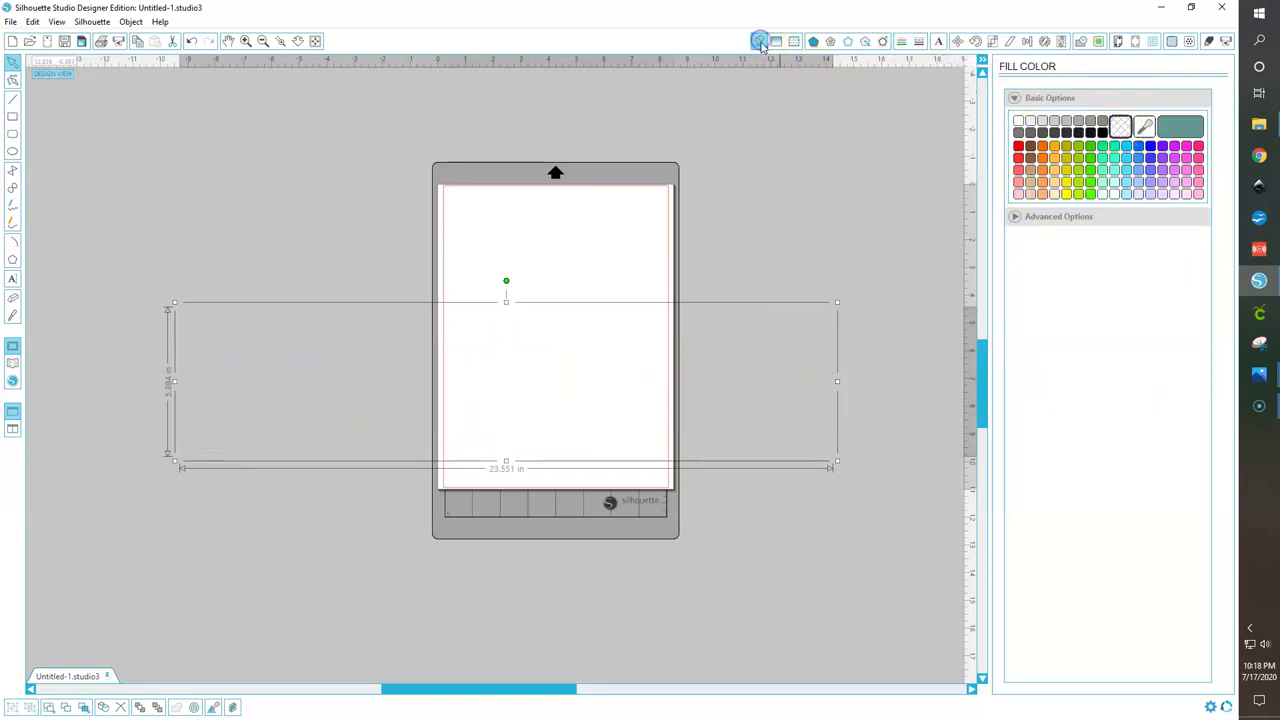
pyautogui.click(1102, 131)
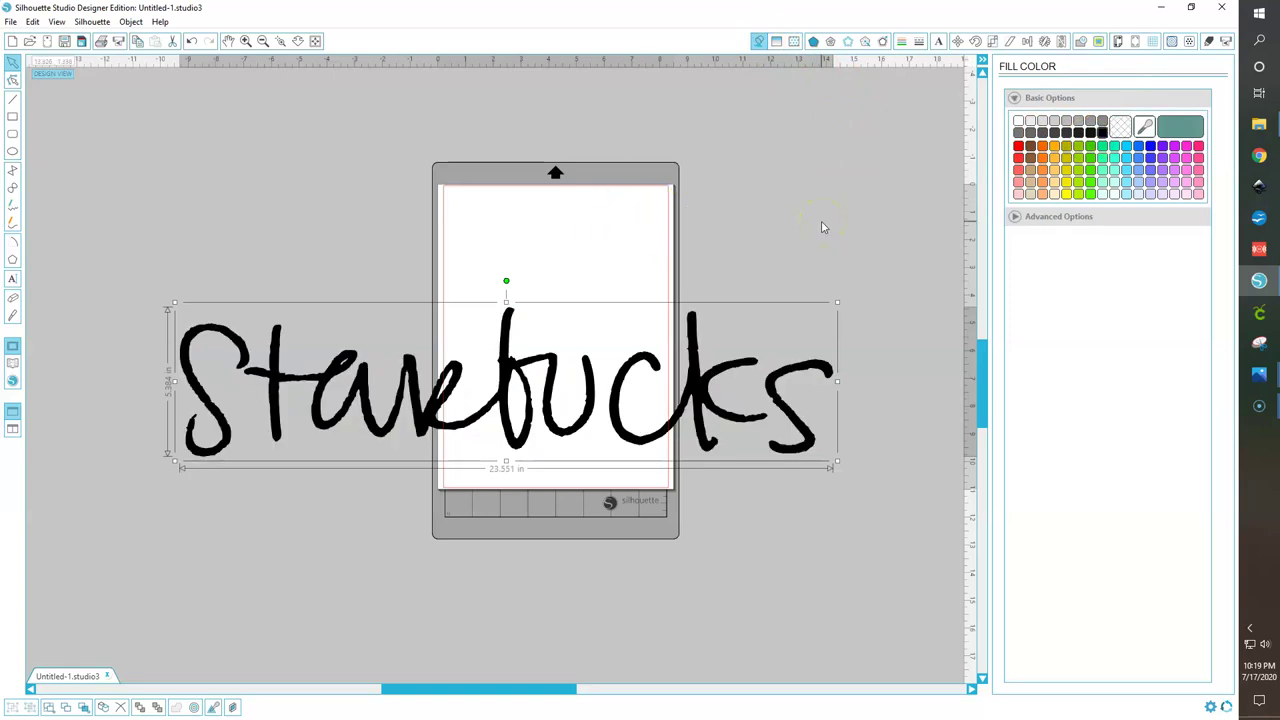
pyautogui.click(824, 146)
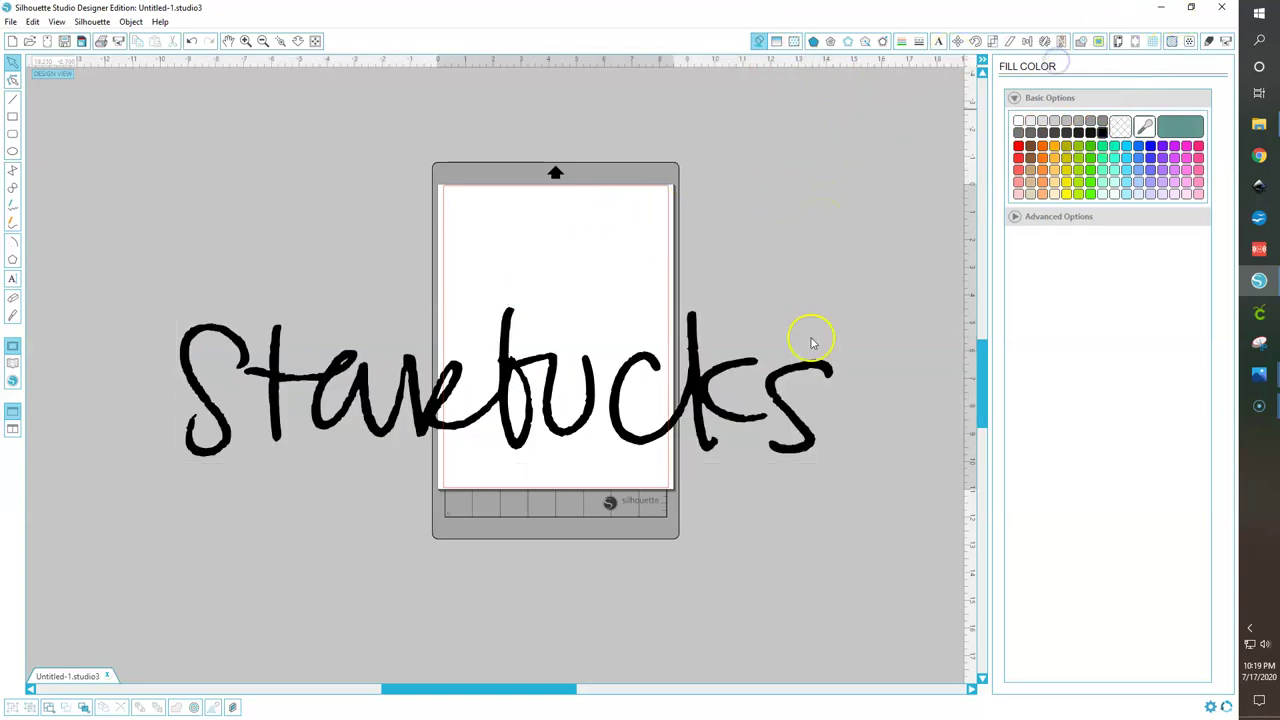
pyautogui.click(702, 395)
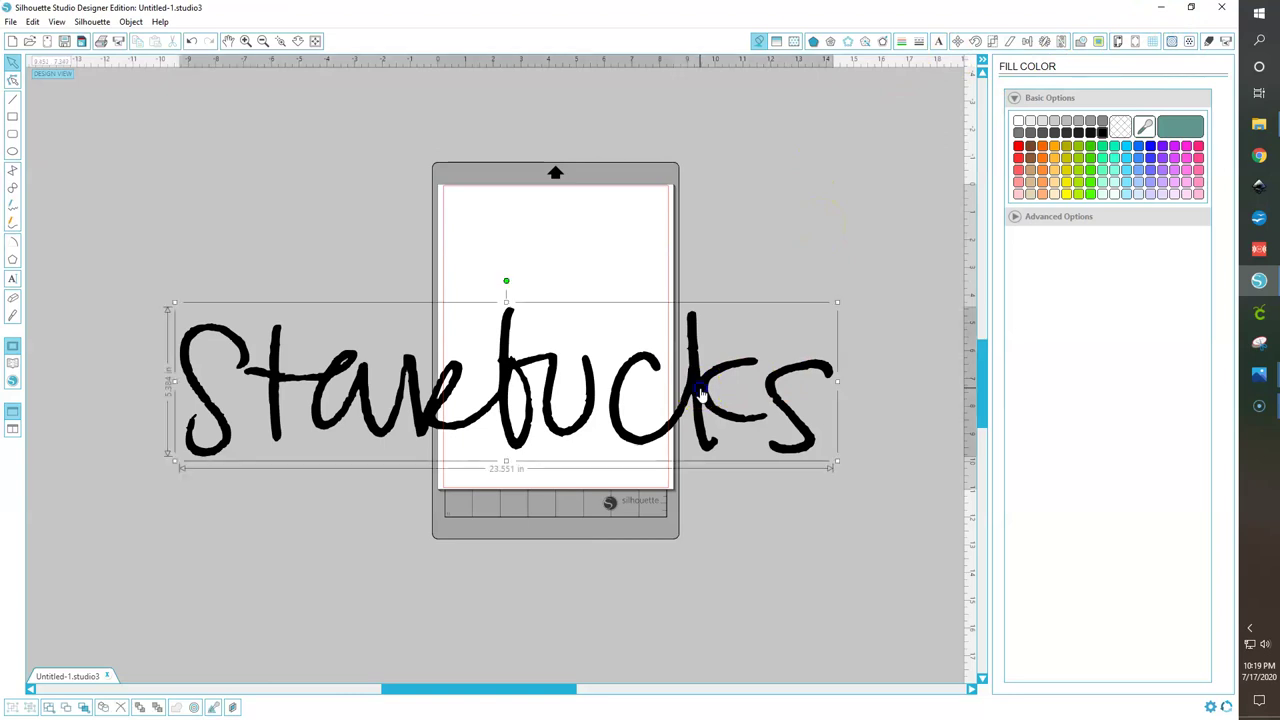
pyautogui.click(884, 42)
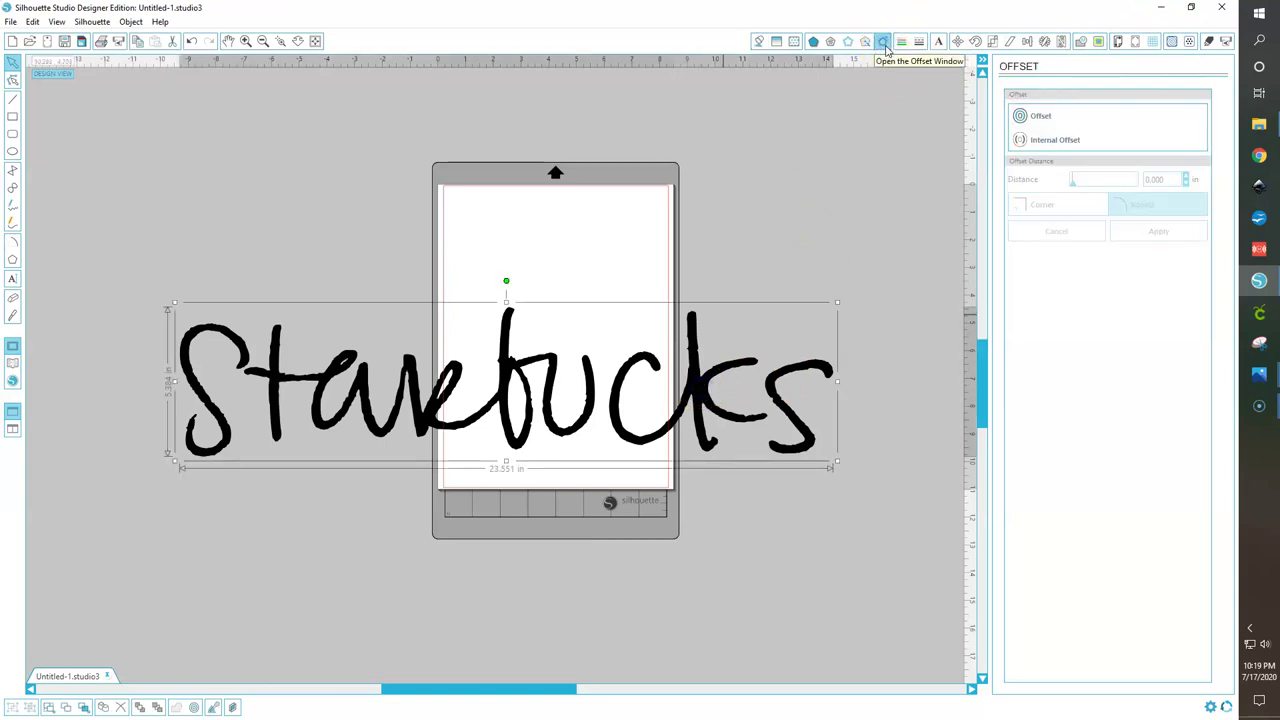
pyautogui.click(1042, 118)
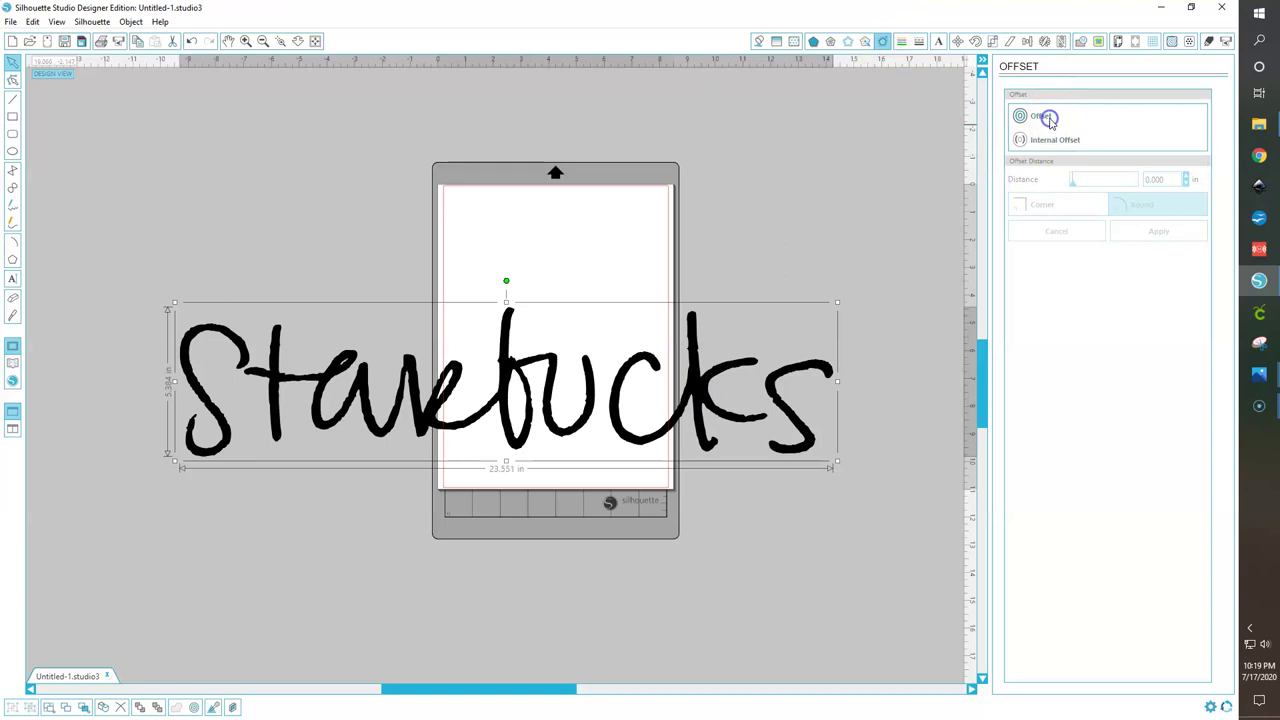
pyautogui.click(1077, 209)
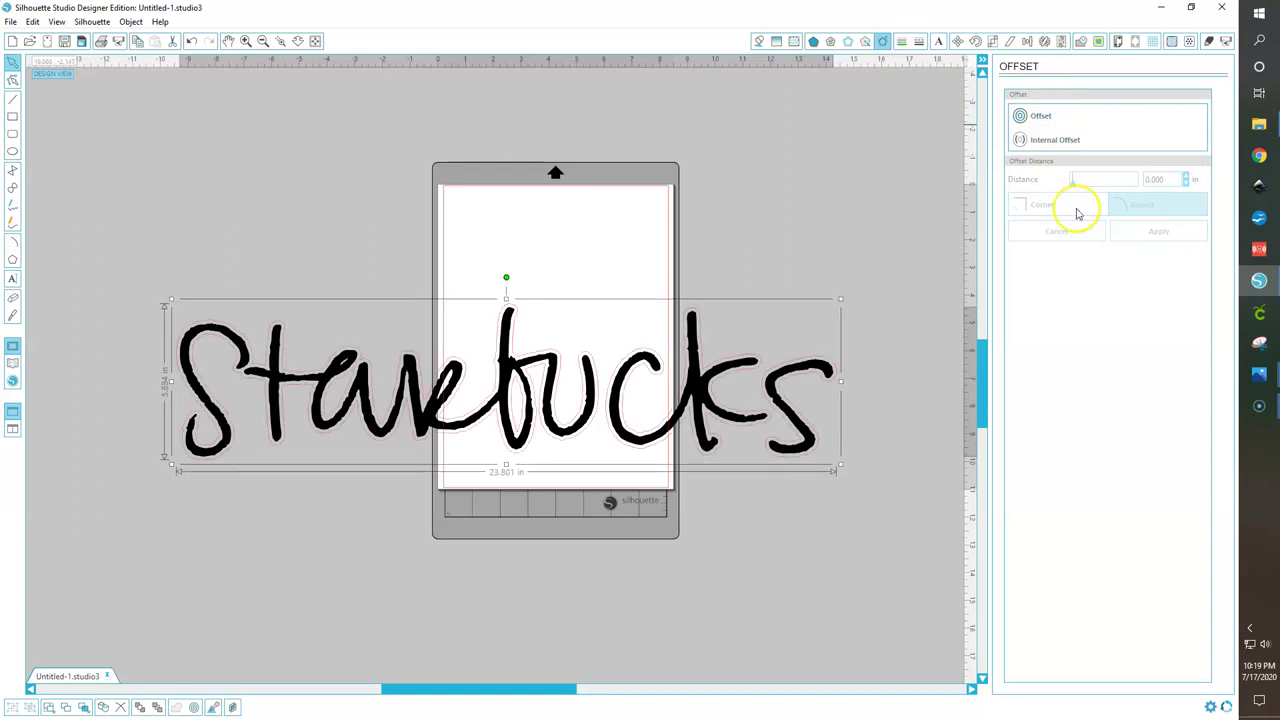
pyautogui.click(1008, 129)
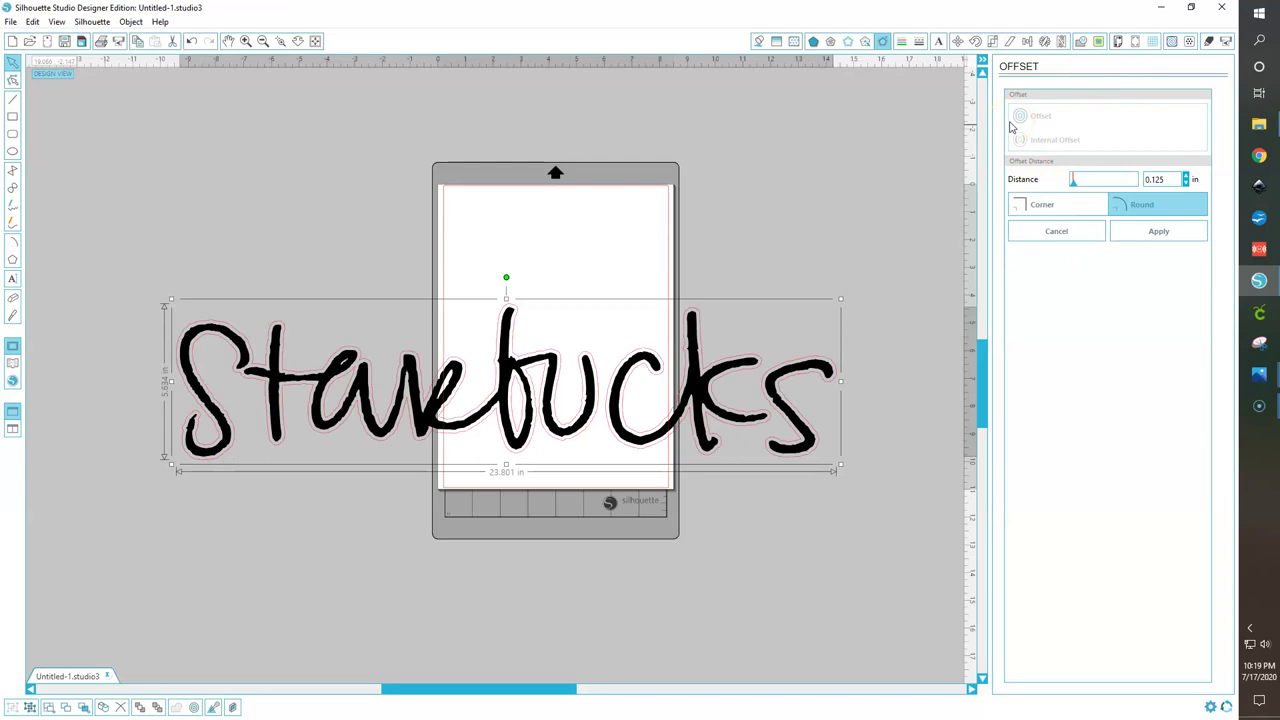
pyautogui.press('Escape')
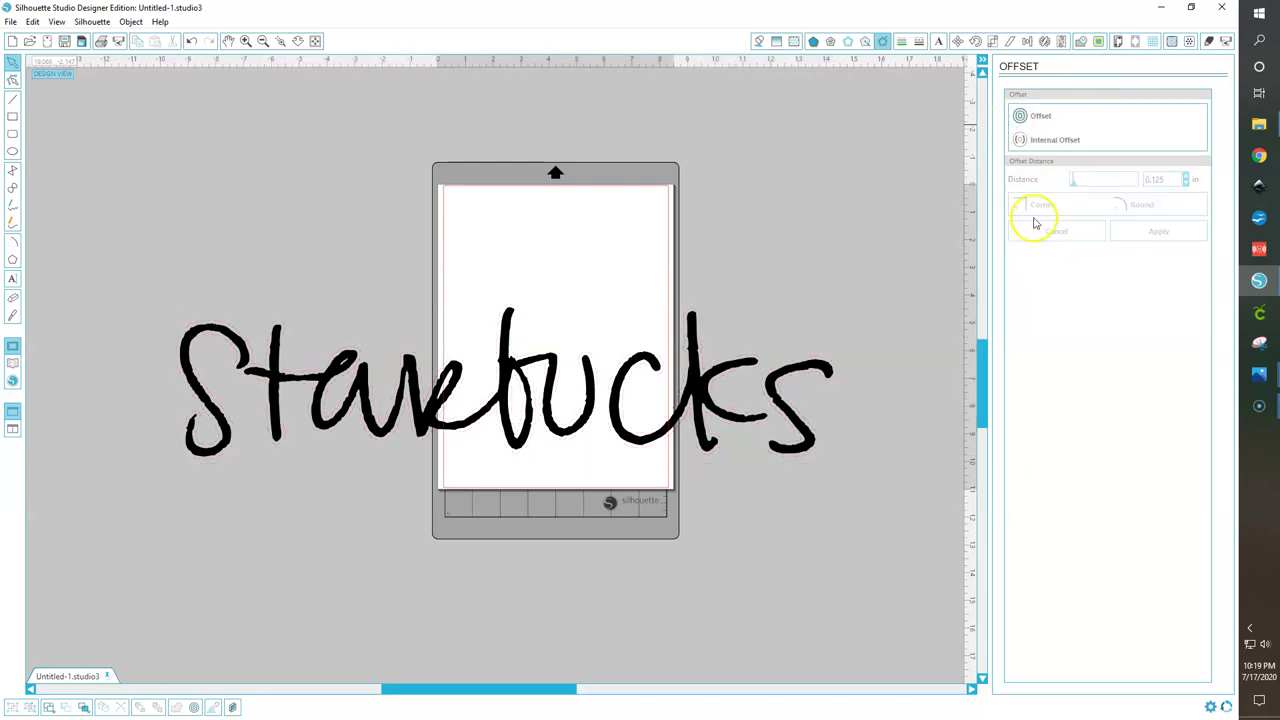
# Scale the black Starbucks lettering to a width of 0.700 in with the aspect ratio locked.
pyautogui.click(789, 397)
pyautogui.click(785, 400)
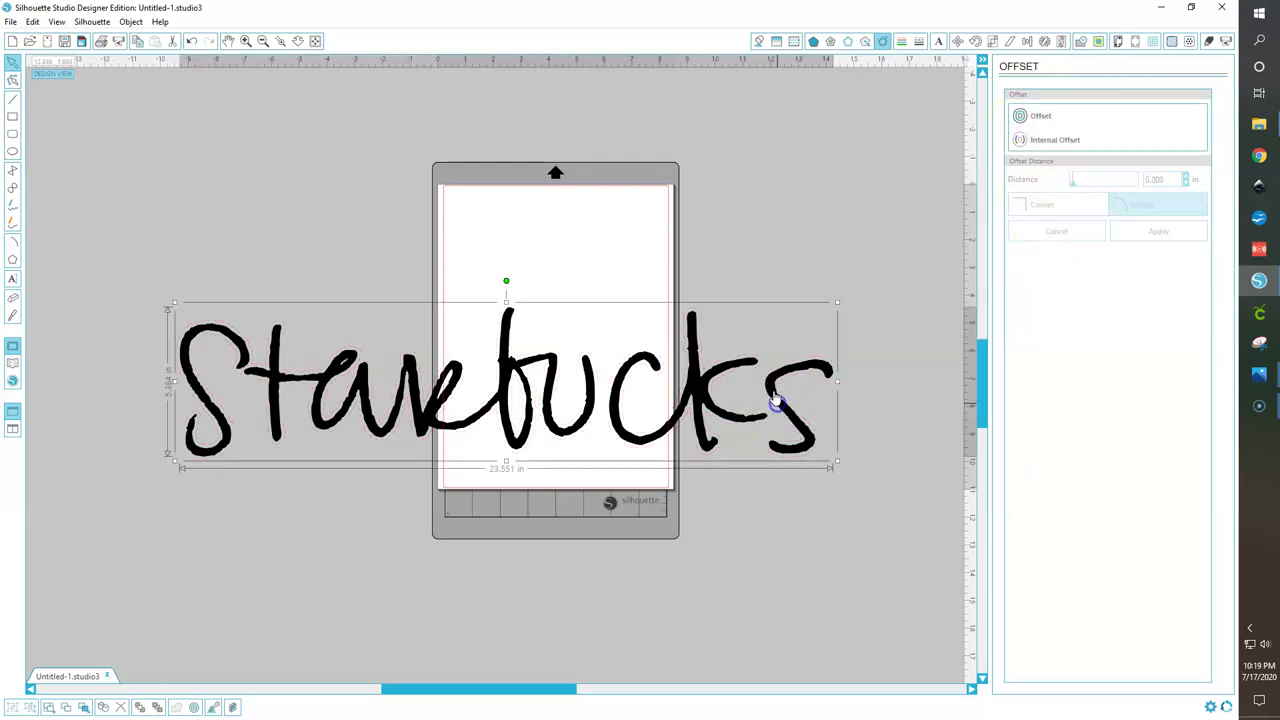
pyautogui.click(1025, 40)
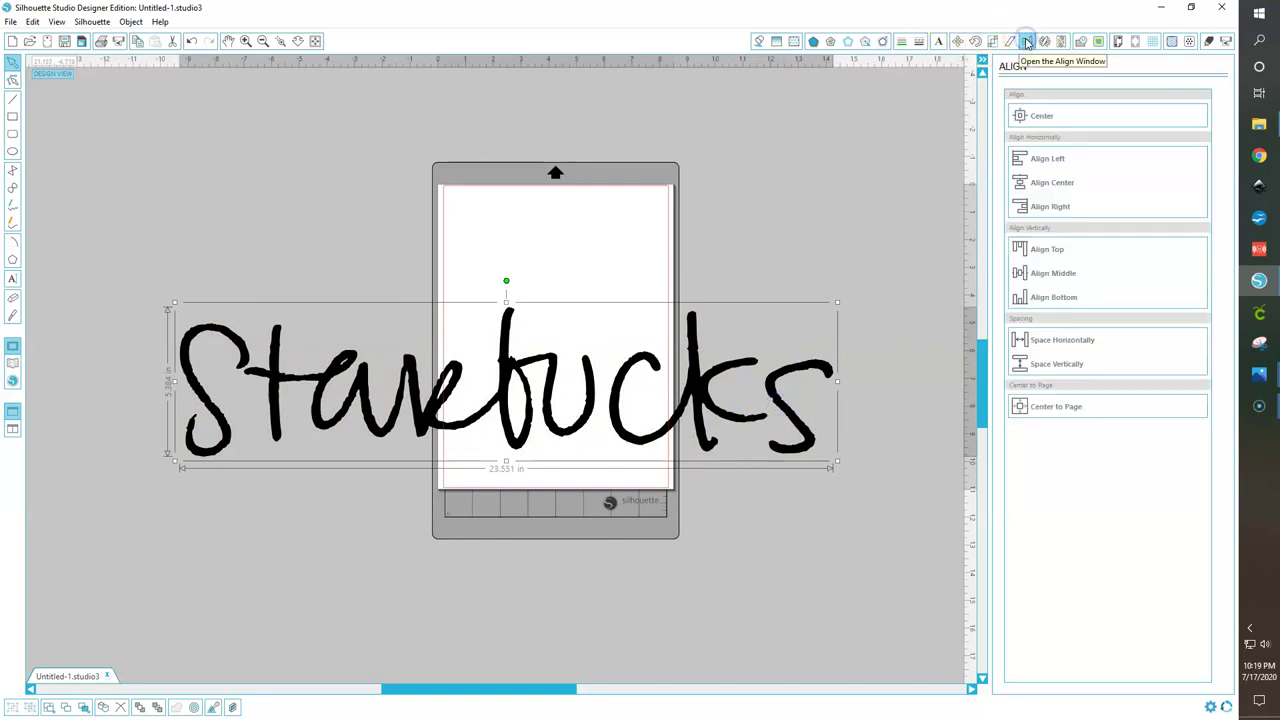
pyautogui.click(992, 40)
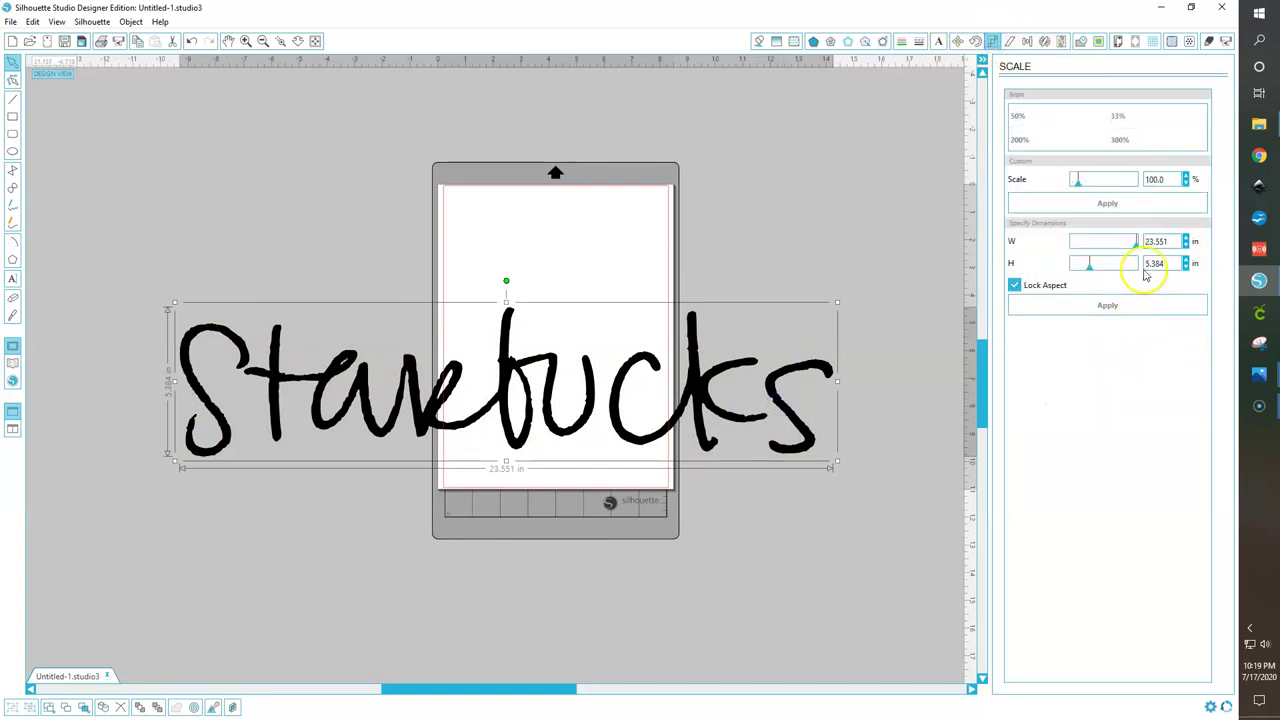
pyautogui.moveTo(1171, 241); pyautogui.dragTo(1064, 242)
pyautogui.write('.700')
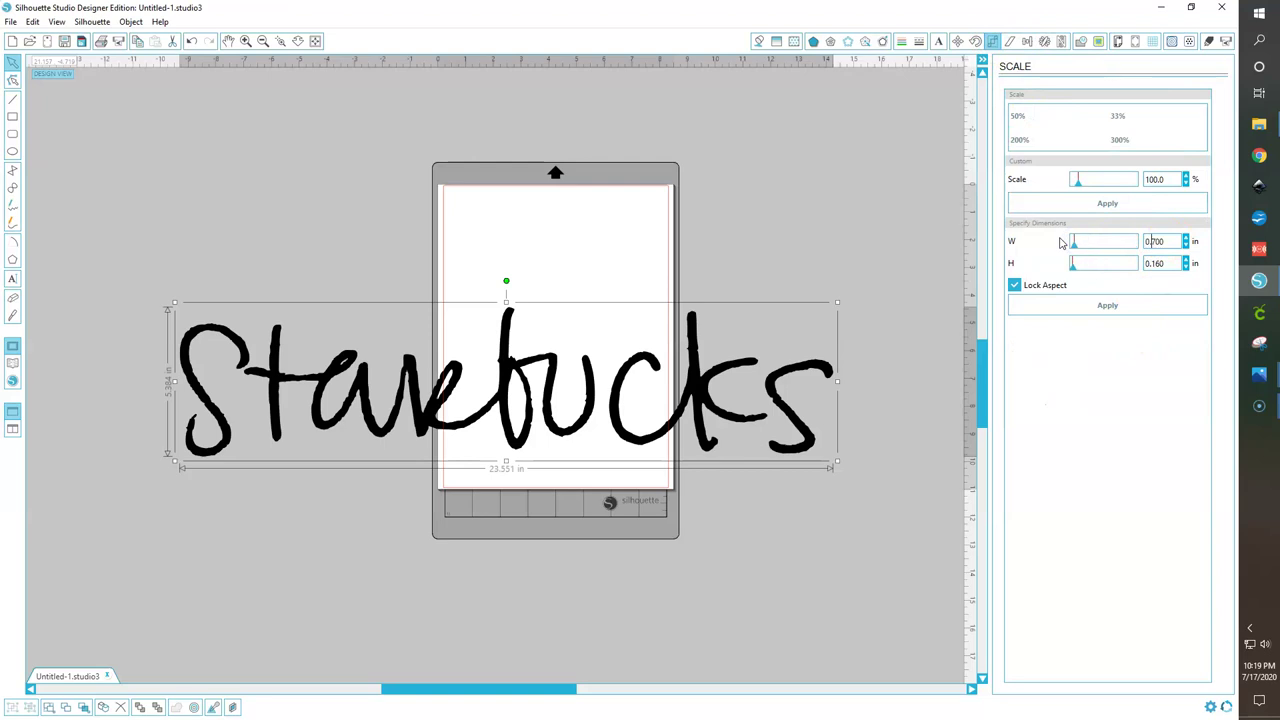
pyautogui.press('Return')
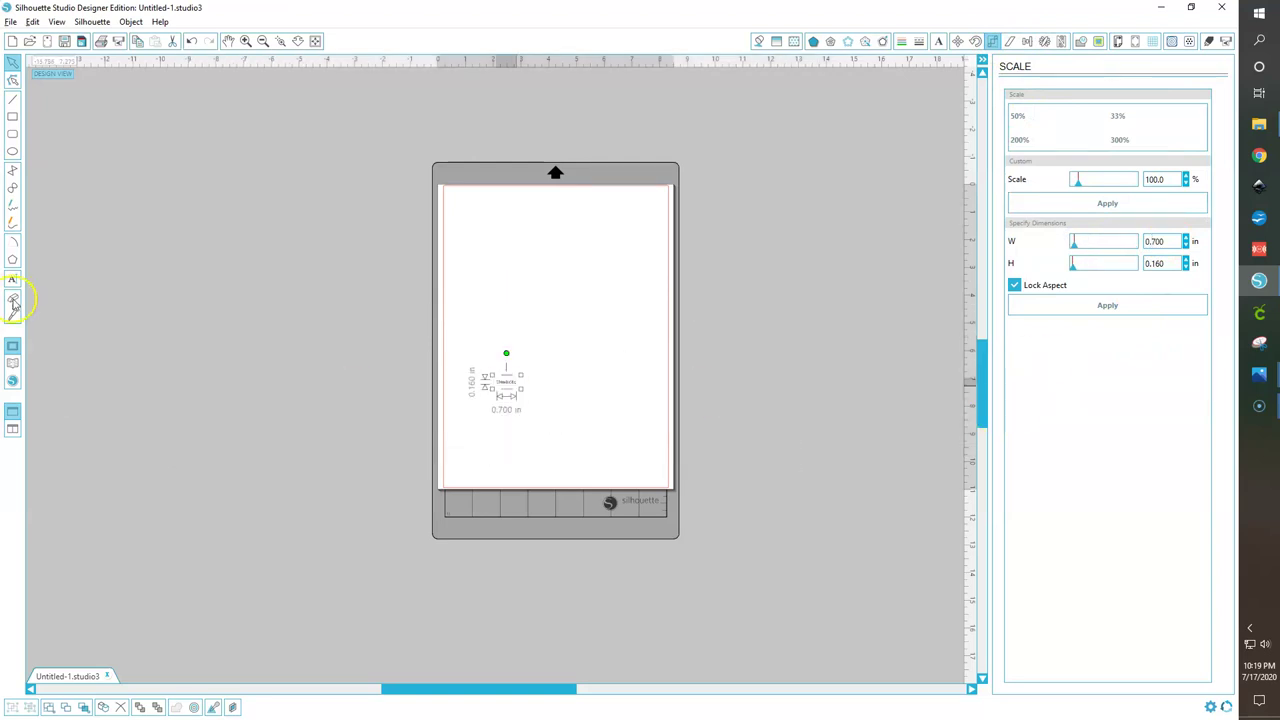
# Apply a rounded outer offset of 0.030 in around the Starbucks lettering.
pyautogui.scroll(1, 513, 393)
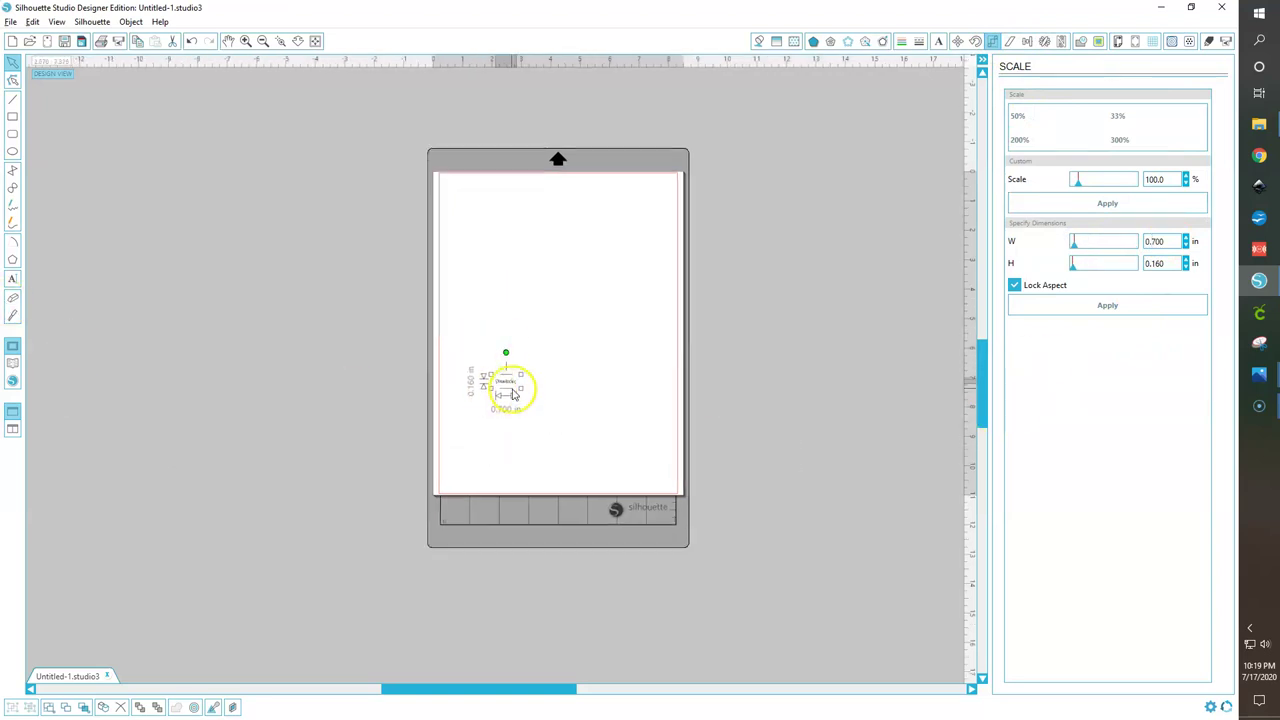
pyautogui.scroll(3, 513, 393)
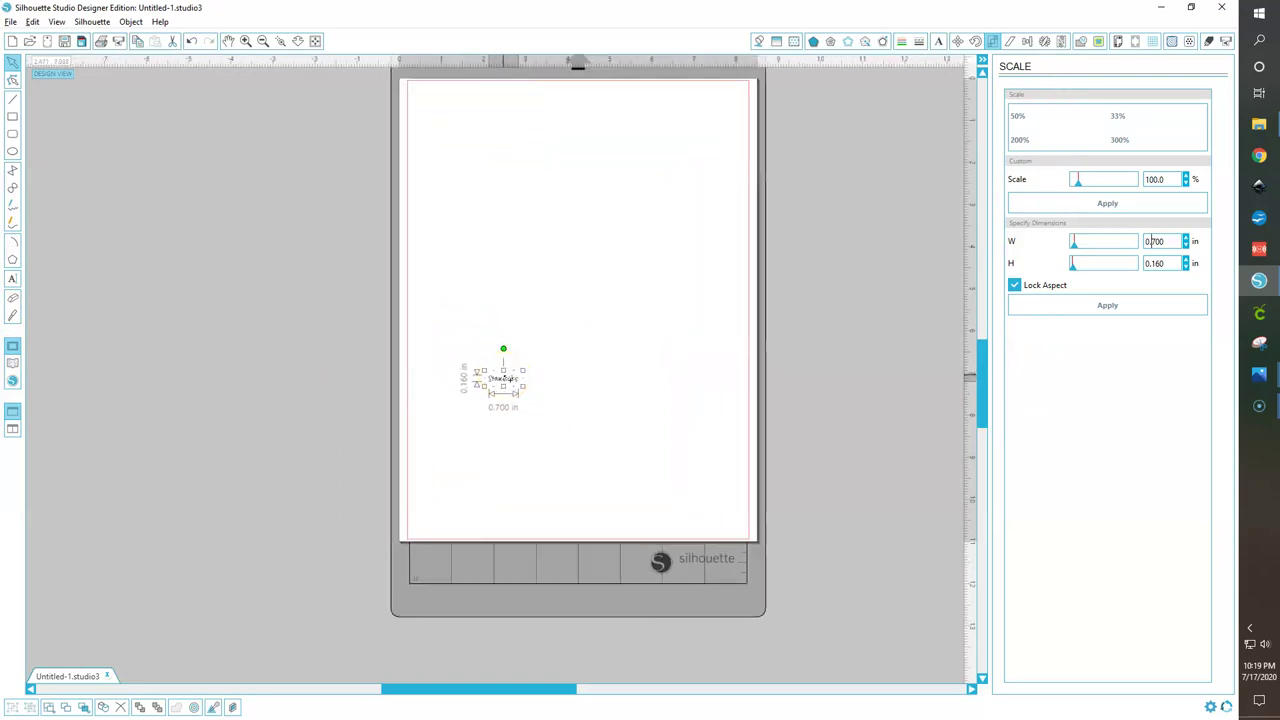
pyautogui.scroll(4, 503, 383)
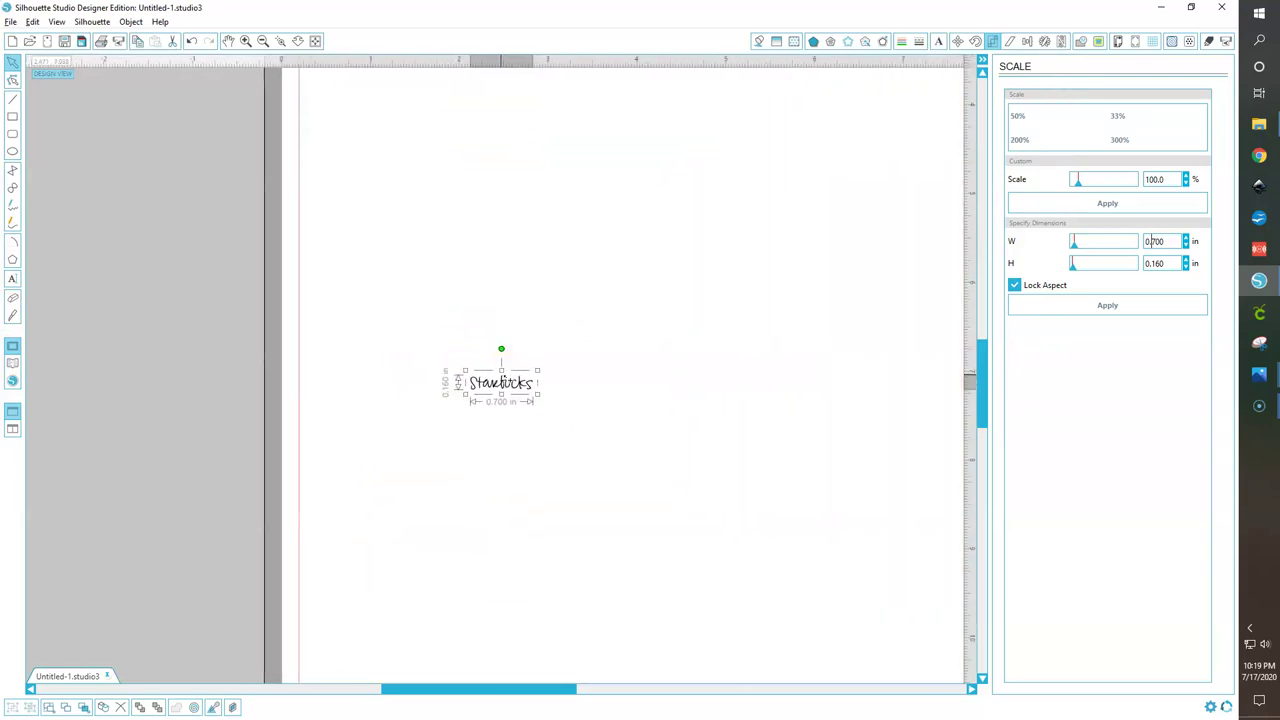
pyautogui.scroll(4, 507, 380)
pyautogui.scroll(2, 509, 379)
pyautogui.scroll(3, 507, 379)
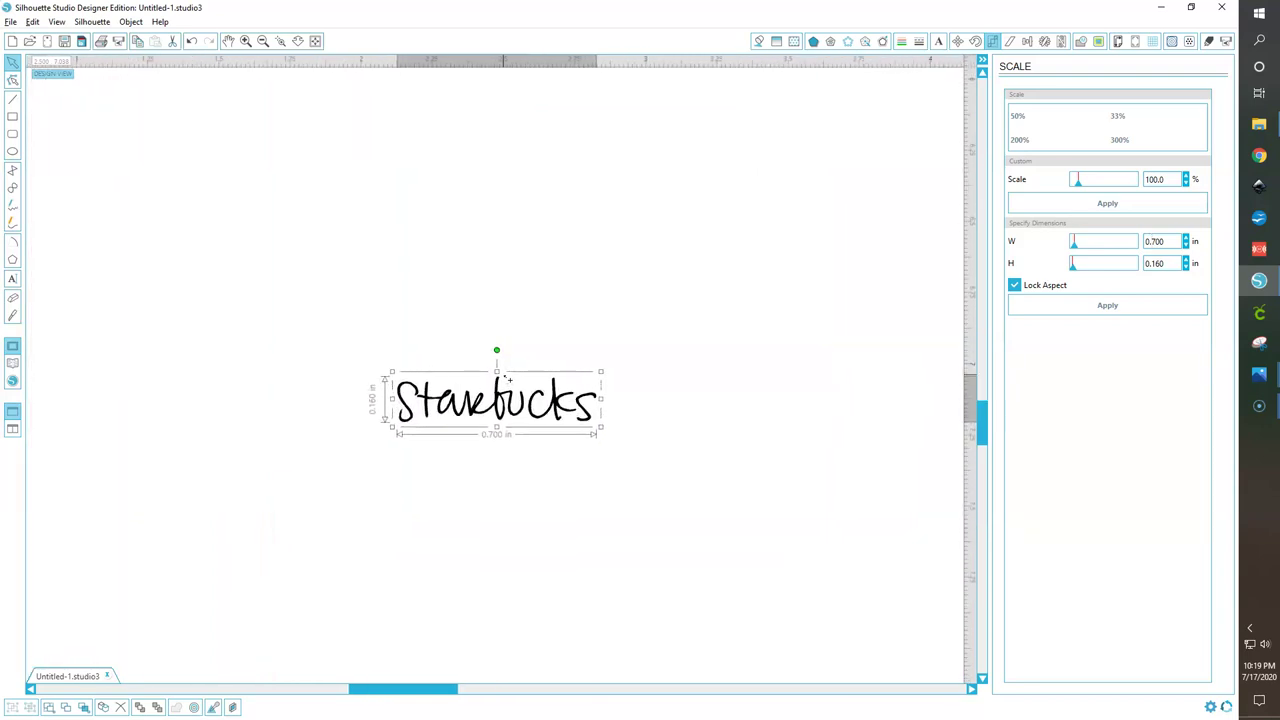
pyautogui.scroll(1, 507, 379)
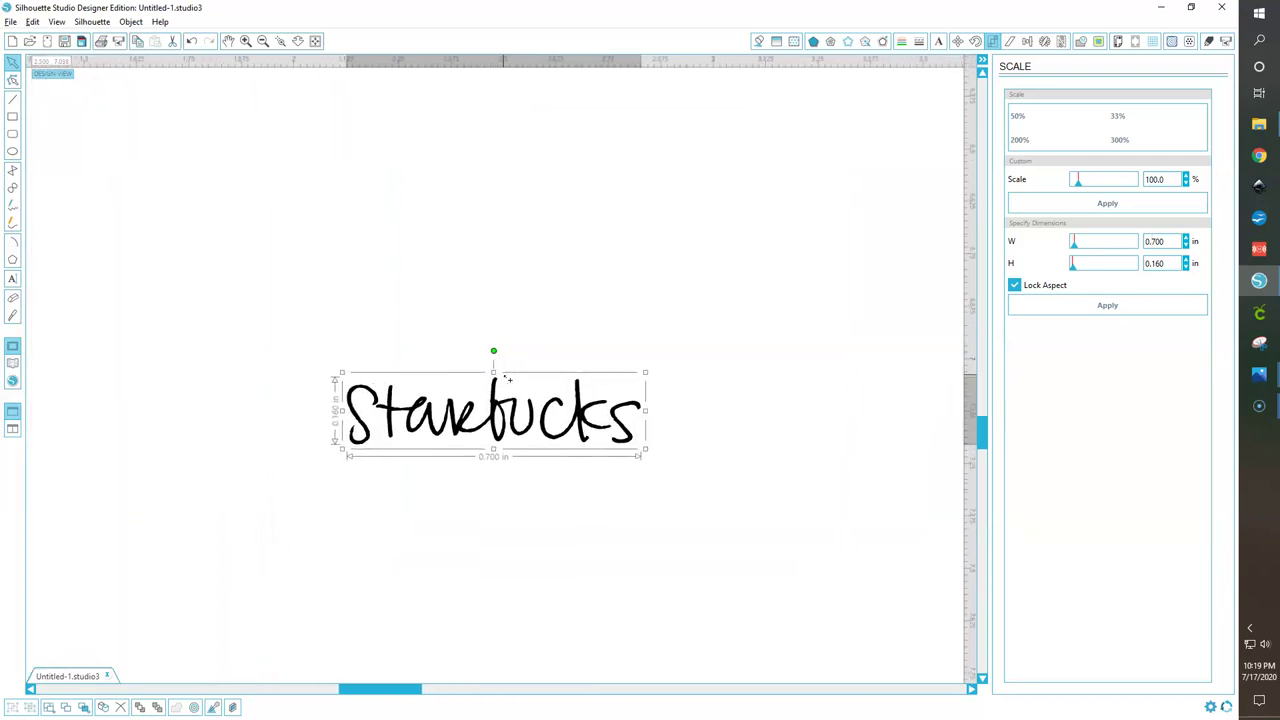
pyautogui.scroll(2, 507, 379)
pyautogui.click(497, 408)
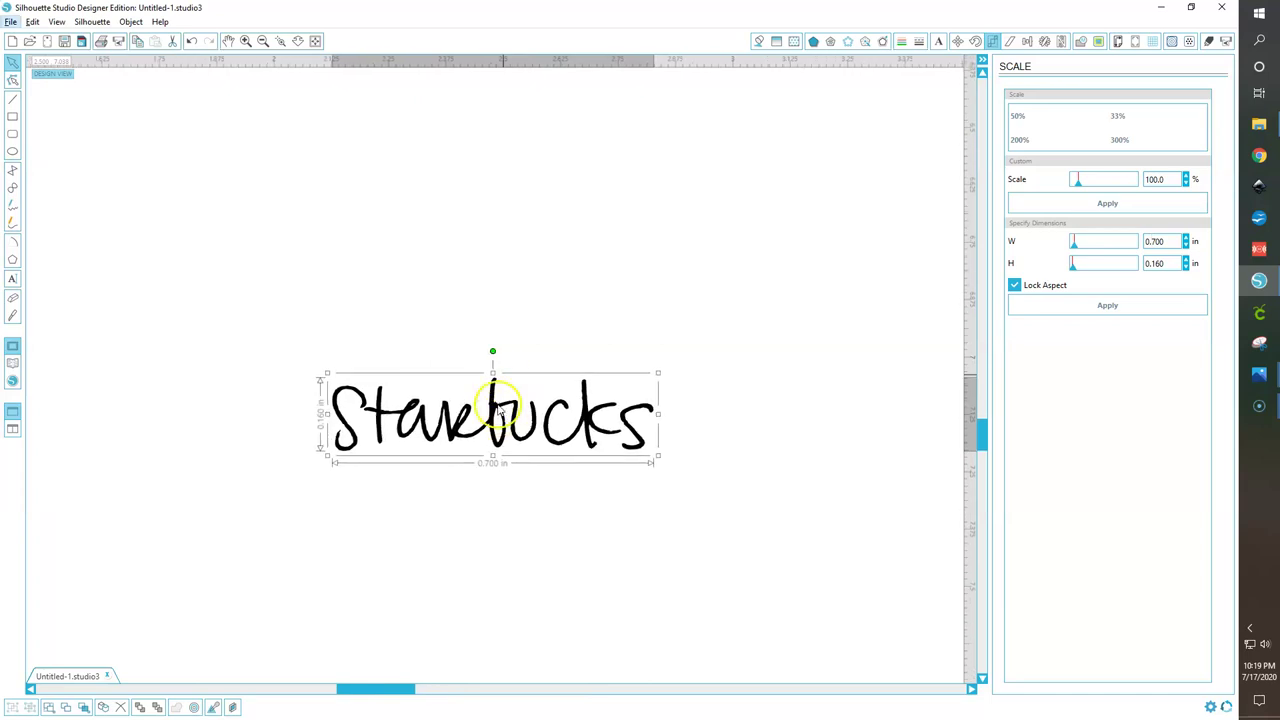
pyautogui.scroll(1, 500, 408)
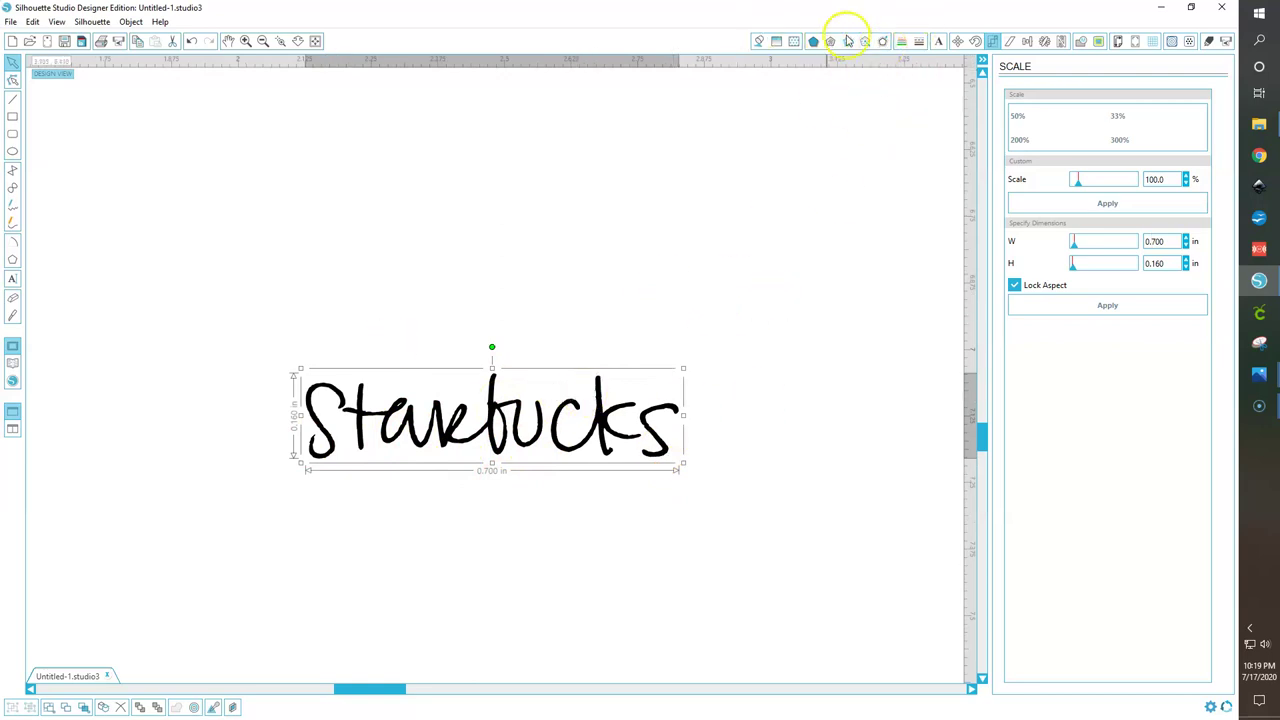
pyautogui.click(881, 44)
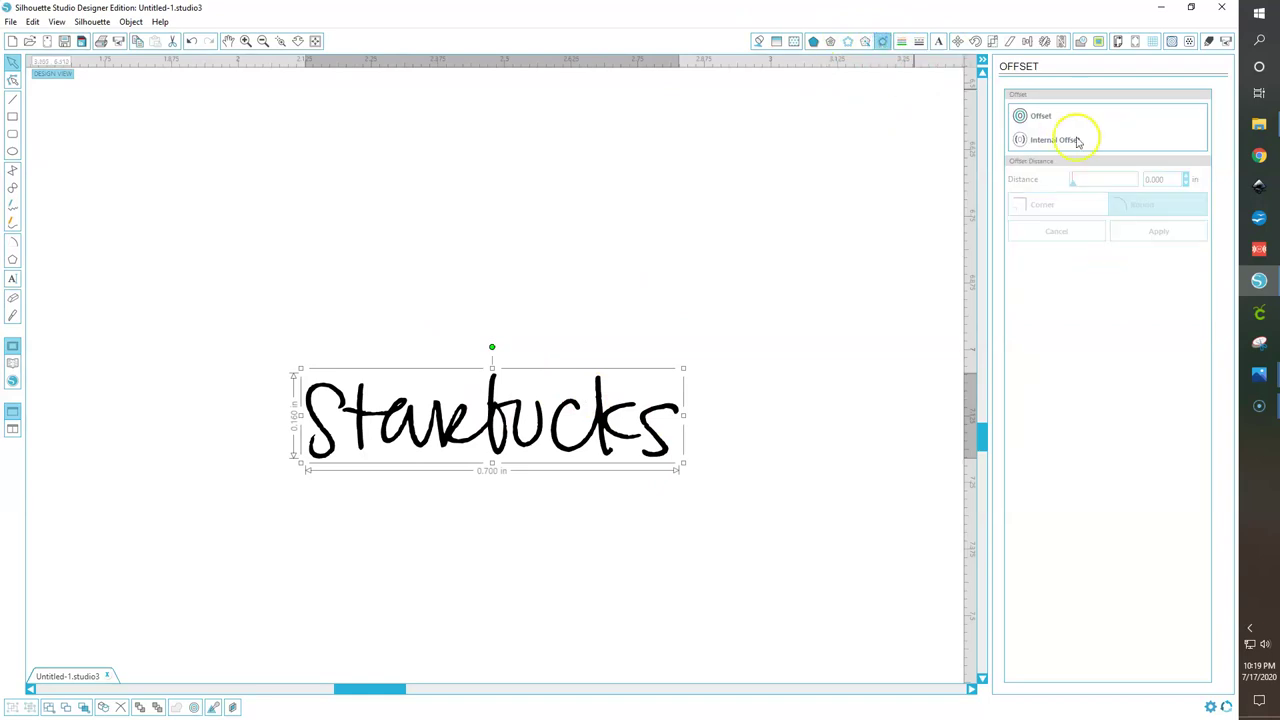
pyautogui.click(1045, 120)
pyautogui.click(1185, 183)
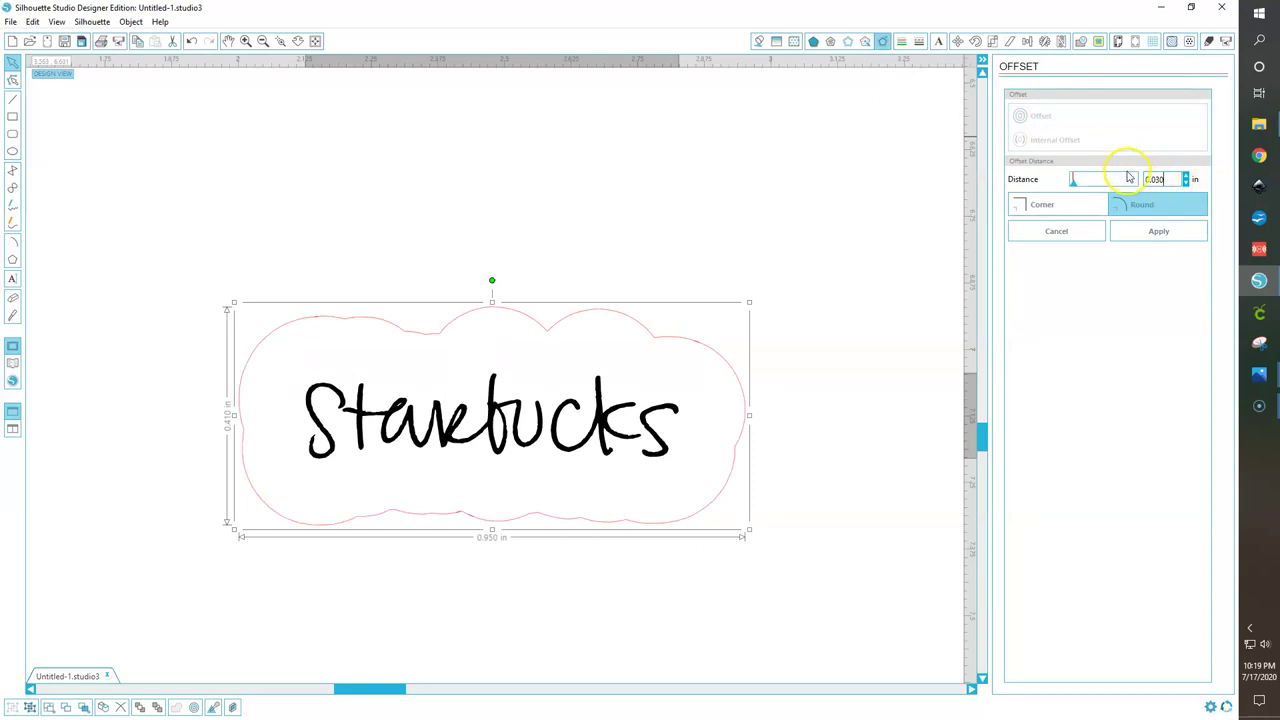
pyautogui.press('Return')
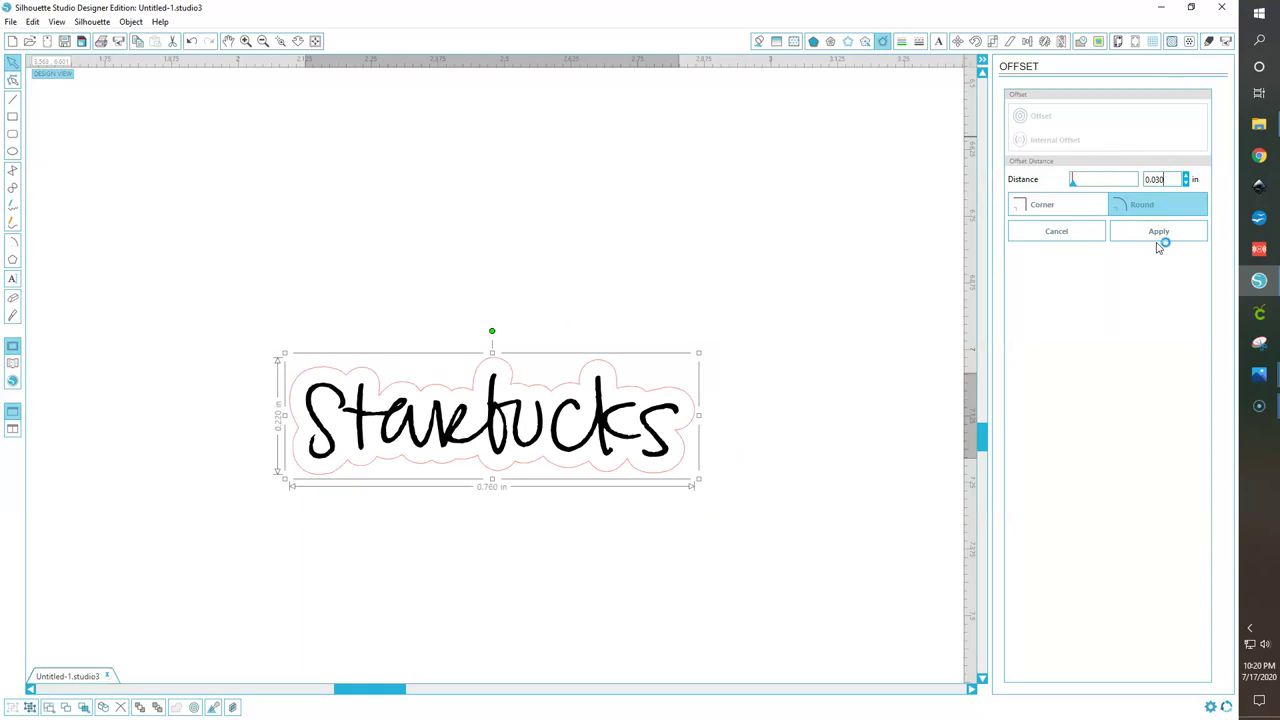
pyautogui.click(1165, 235)
# Group the Starbucks lettering with its offset outline.
pyautogui.click(505, 460)
pyautogui.moveTo(503, 460); pyautogui.dragTo(707, 521)
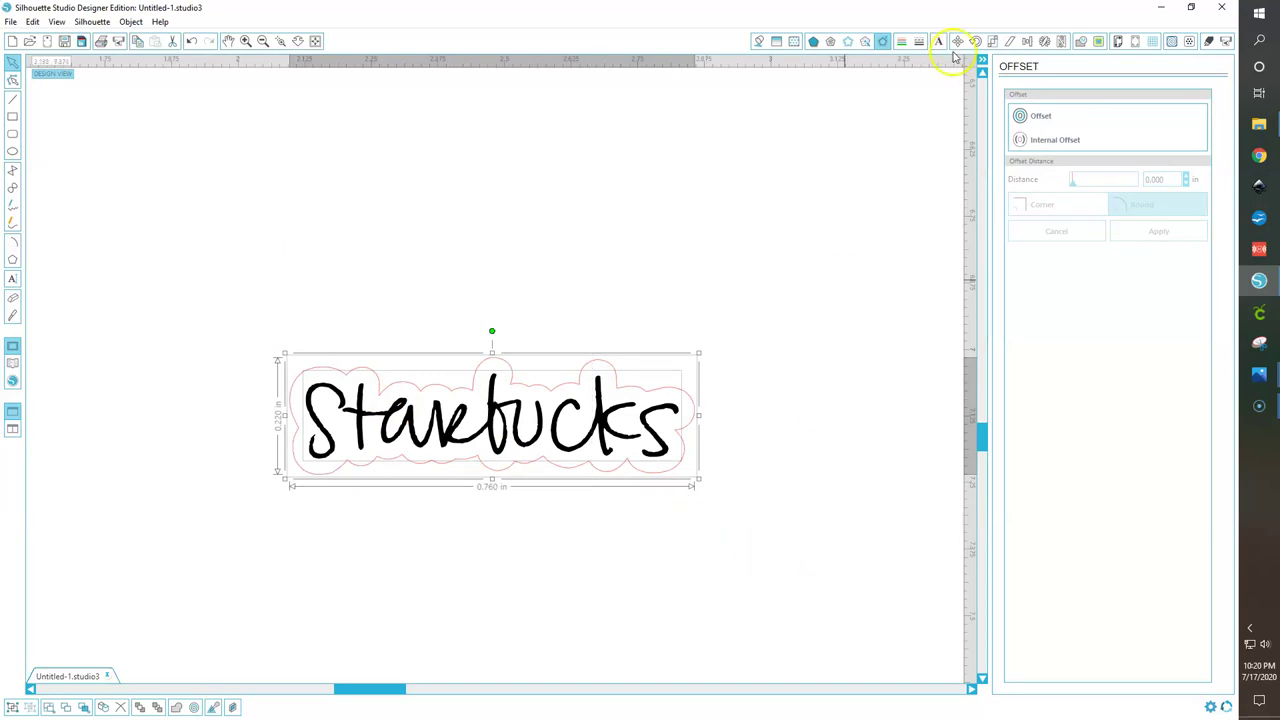
pyautogui.click(993, 42)
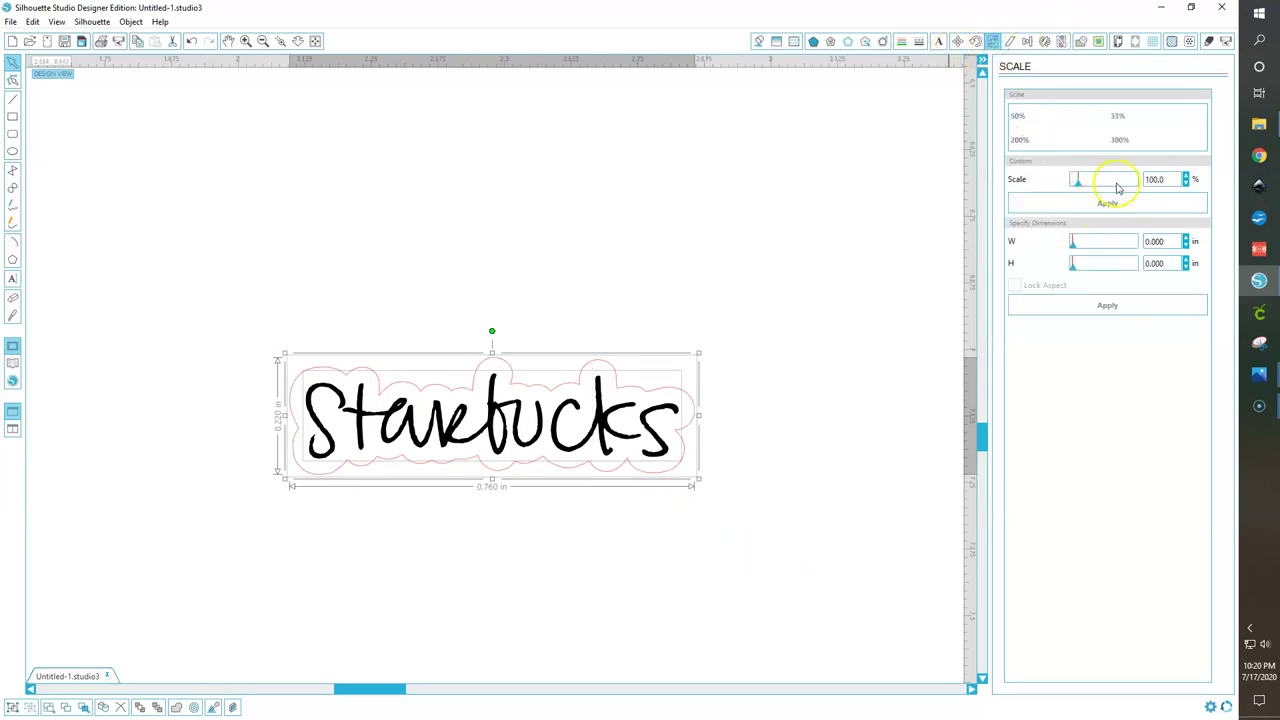
# Try to set the width of the lettering and offset outline to 0.800 in with the aspect ratio unlocked.
pyautogui.doubleClick(1167, 241)
pyautogui.write('0.800')
pyautogui.press('Return')
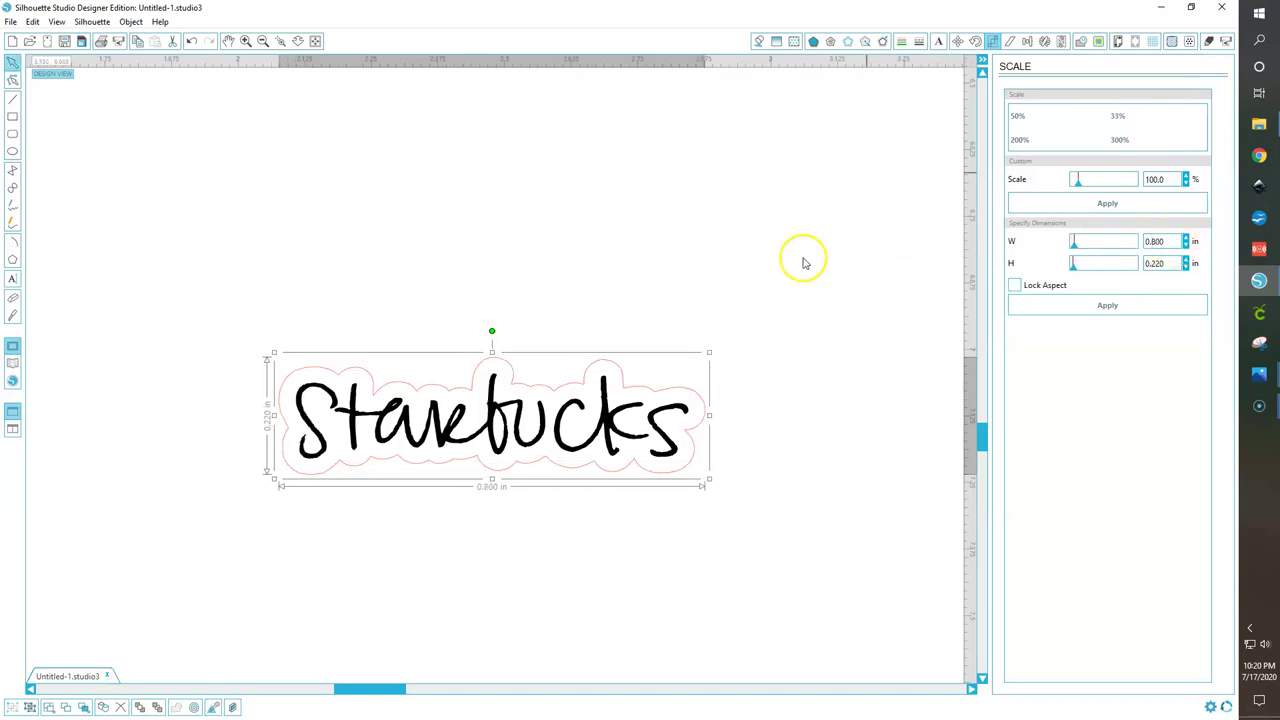
pyautogui.hotkey('ctrl', 'z')
# Lock the aspect ratio and set the width of the lettering and offset outline to 0.800 in.
pyautogui.click(1014, 285)
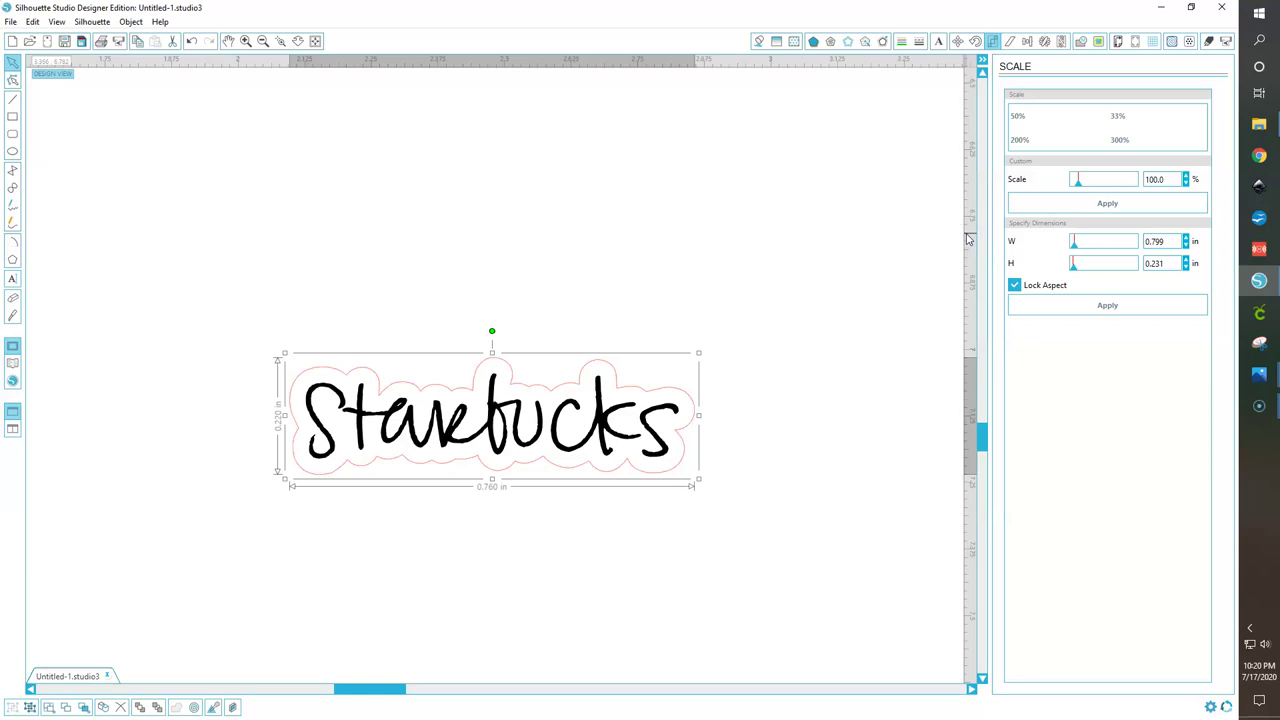
pyautogui.moveTo(1173, 243); pyautogui.dragTo(862, 253)
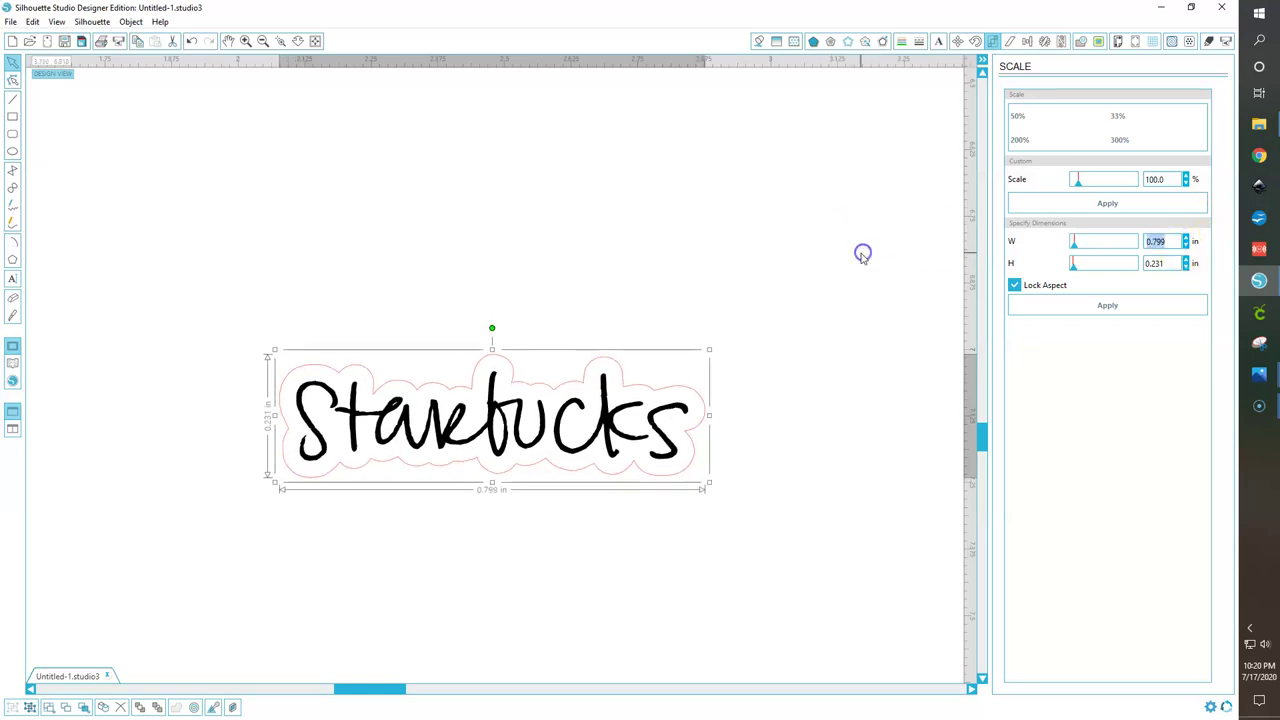
pyautogui.click(682, 232)
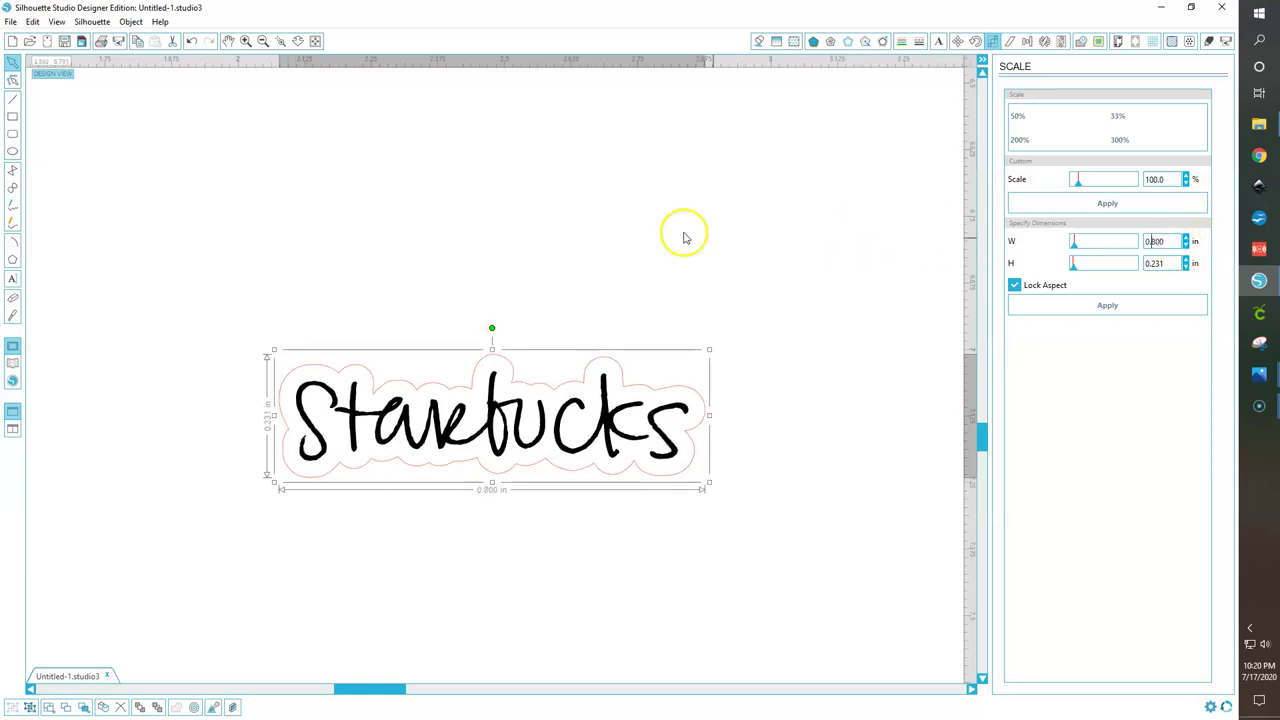
pyautogui.click(472, 280)
pyautogui.moveTo(525, 385)
pyautogui.mouseDown()
pyautogui.moveTo(364, 288)
pyautogui.moveTo(381, 319)
pyautogui.moveTo(508, 400)
pyautogui.mouseUp()
pyautogui.scroll(-4, 510, 399)
pyautogui.scroll(-4, 505, 440)
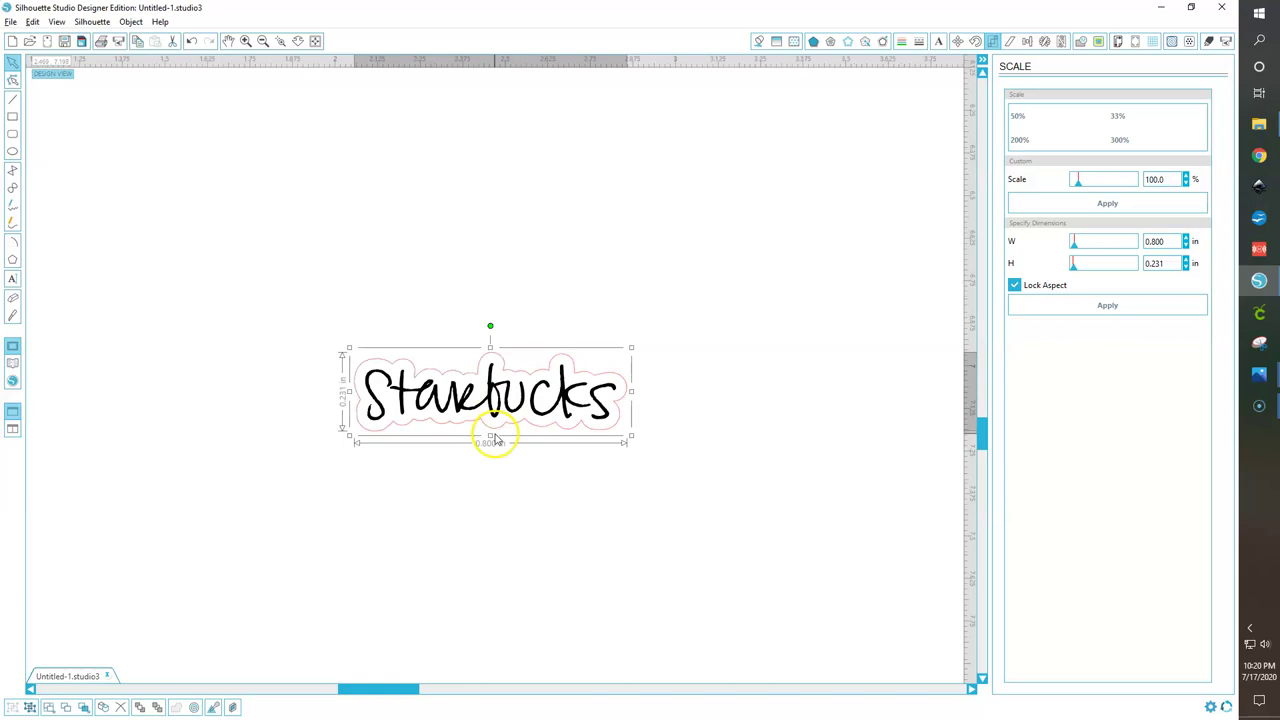
pyautogui.scroll(-3, 505, 450)
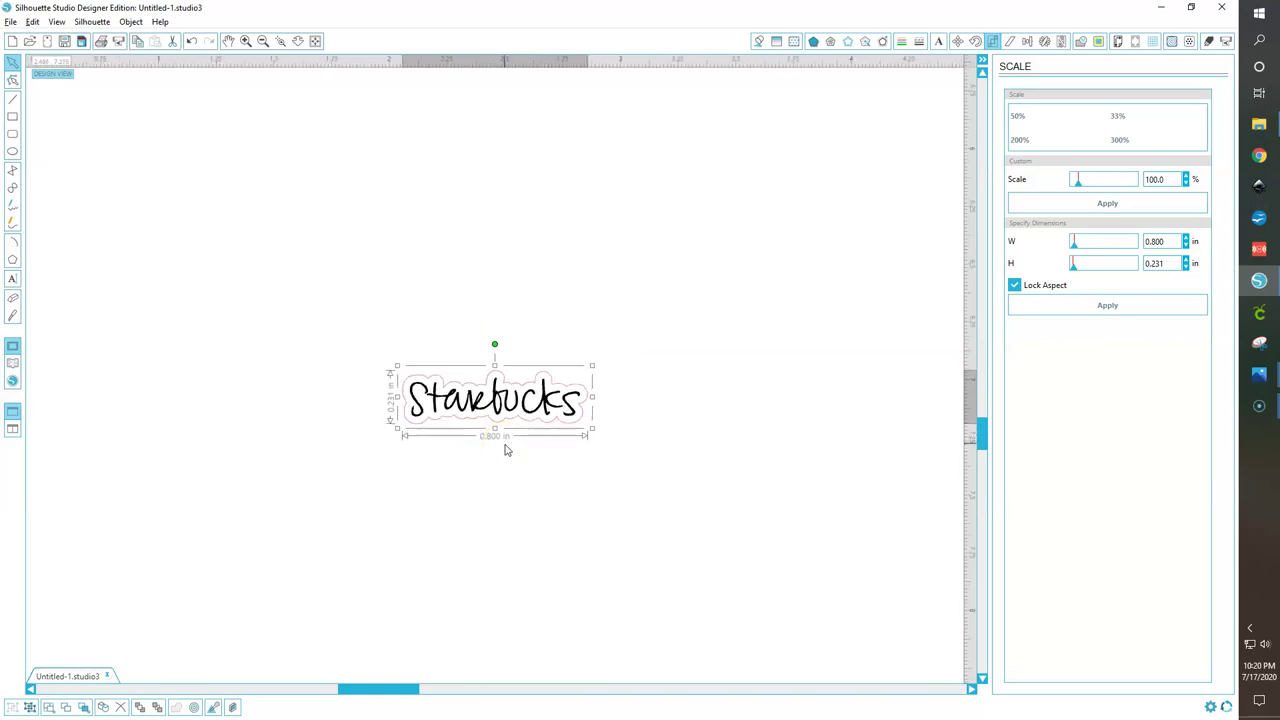
pyautogui.scroll(-4, 505, 450)
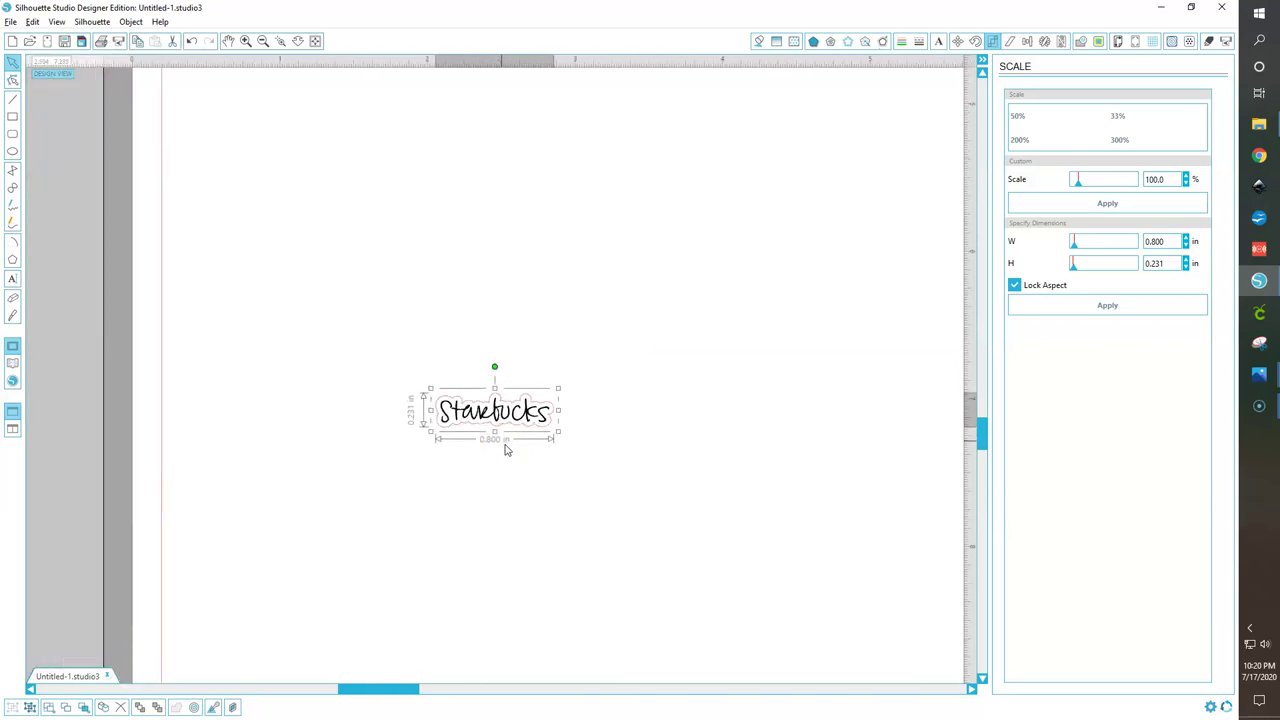
# Turn on Type 1 registration marks for the page.
pyautogui.scroll(-4, 505, 450)
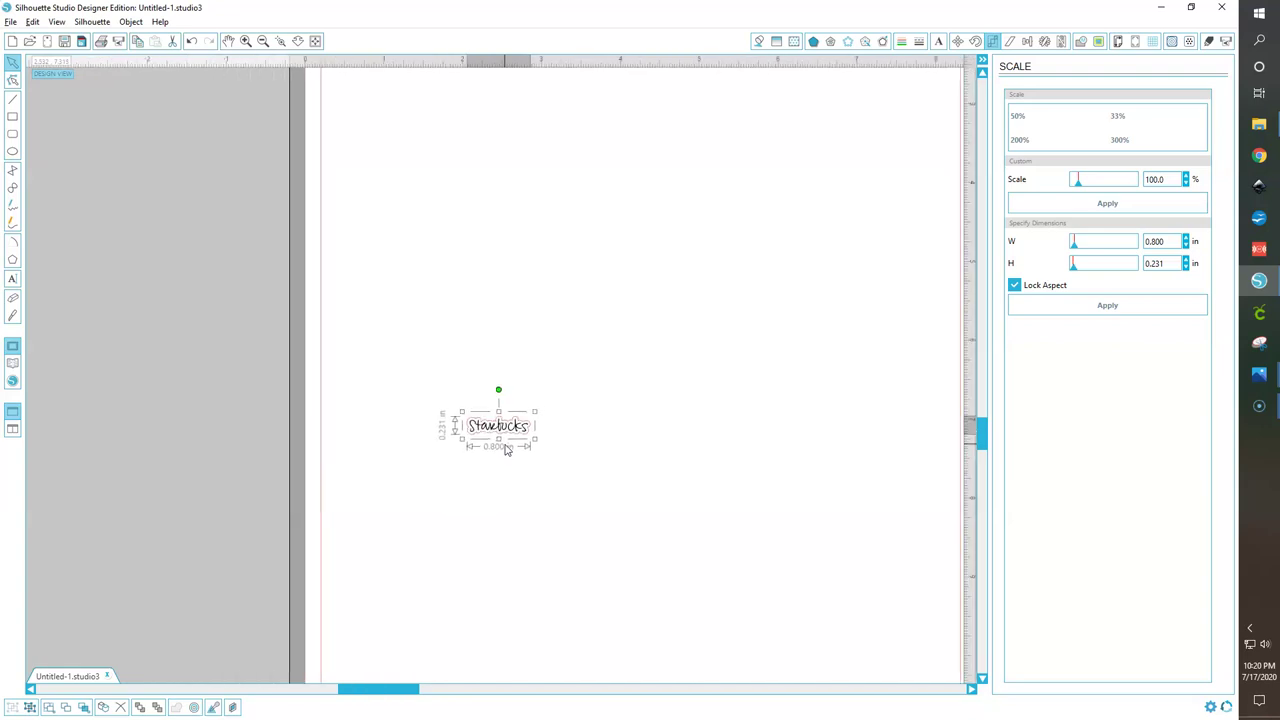
pyautogui.scroll(-1, 507, 450)
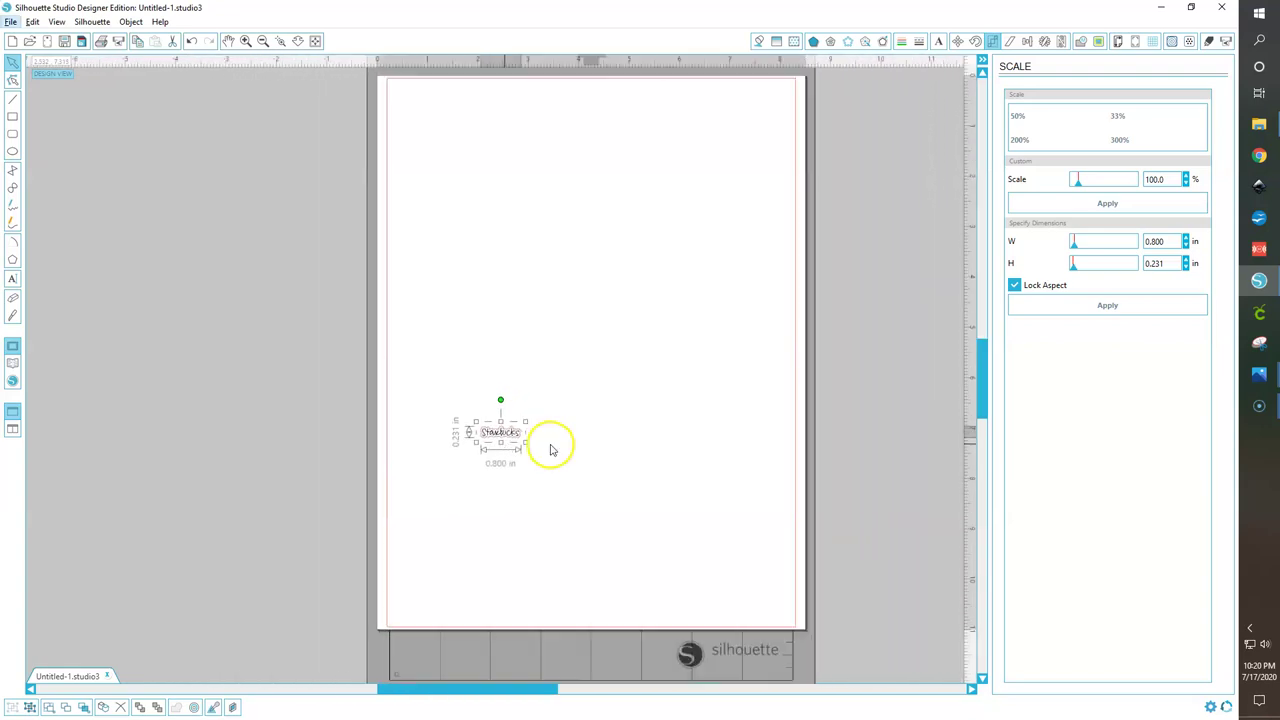
pyautogui.click(550, 450)
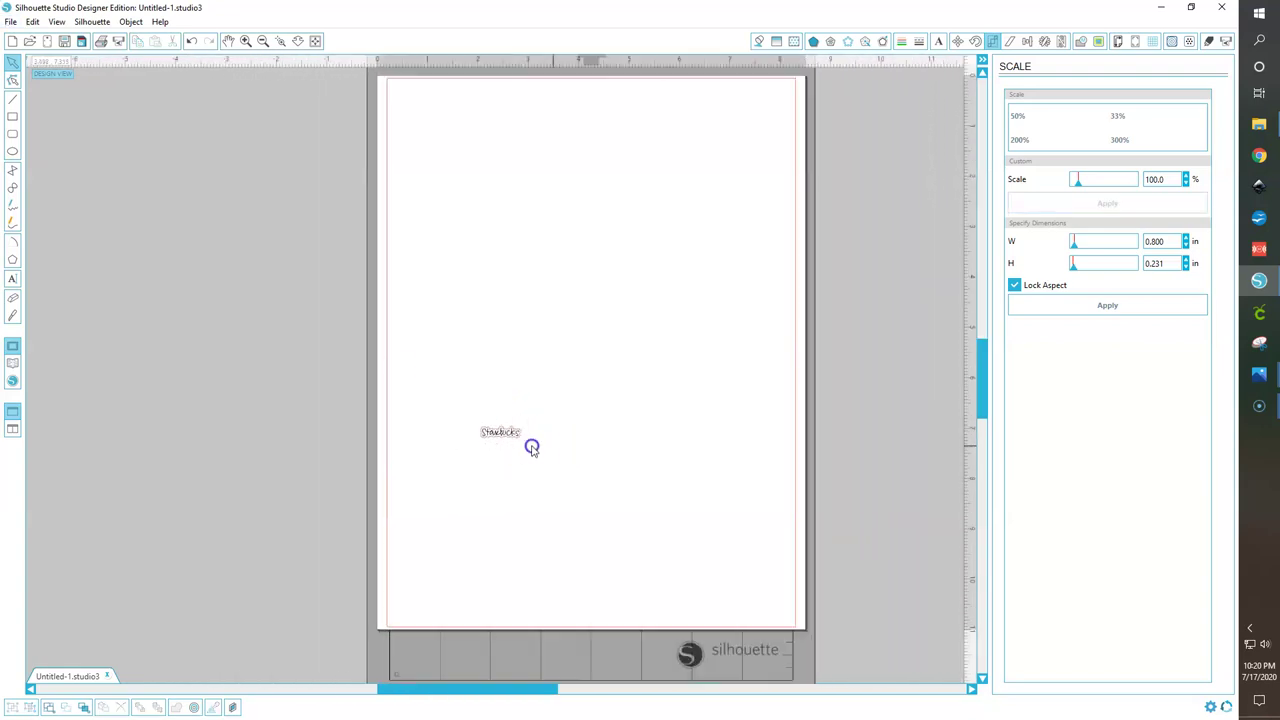
pyautogui.click(1136, 42)
pyautogui.click(1093, 118)
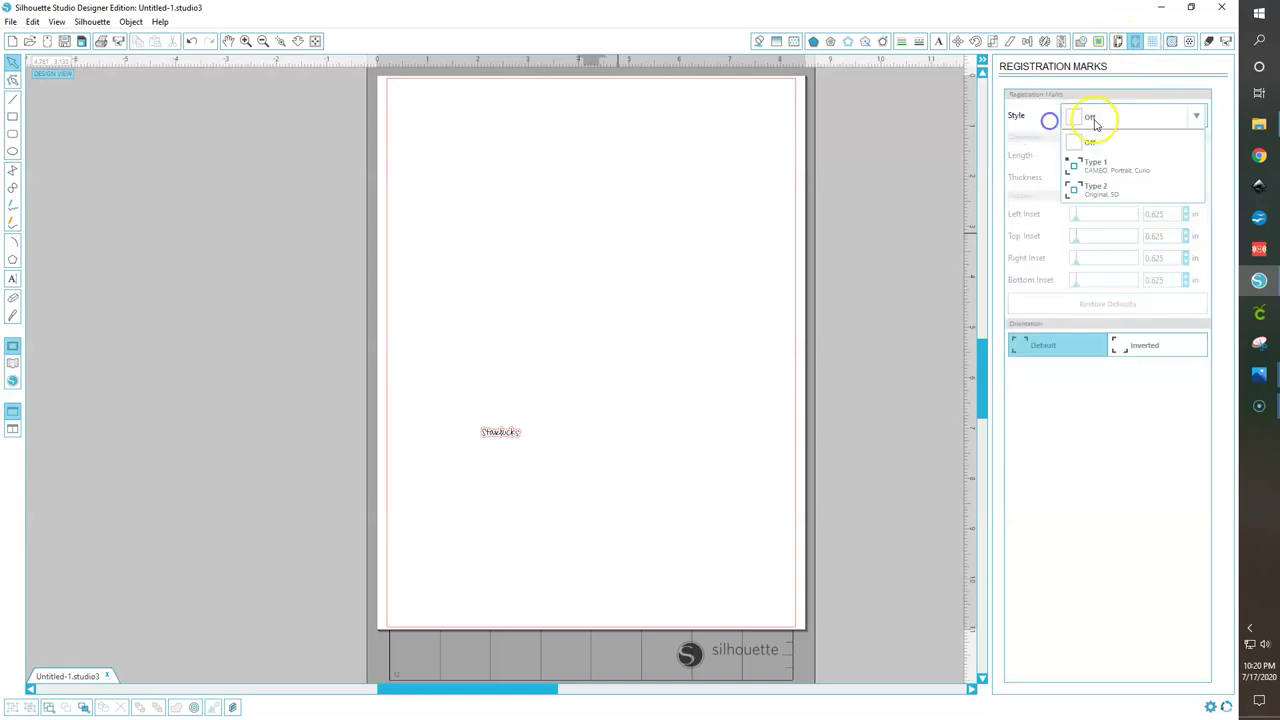
pyautogui.click(1131, 167)
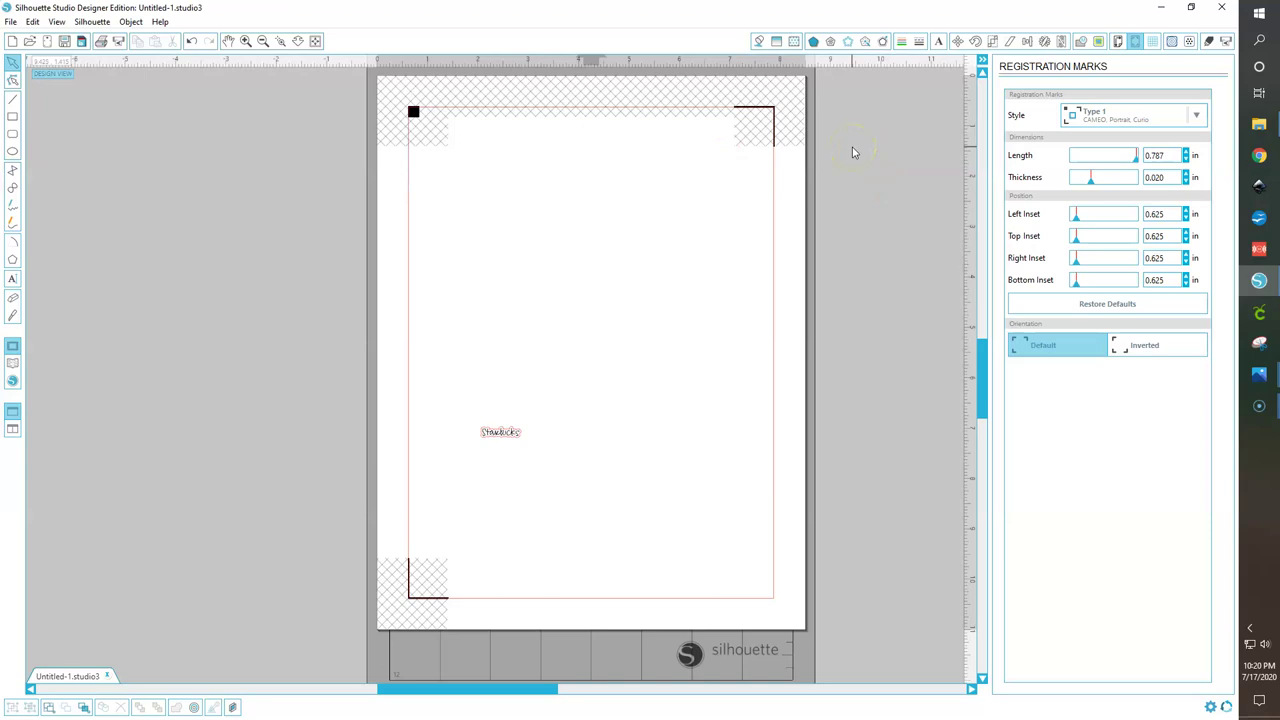
# Set the left, top, right and bottom insets of the registration marks to 0.394 in.
pyautogui.moveTo(1106, 217); pyautogui.dragTo(923, 237)
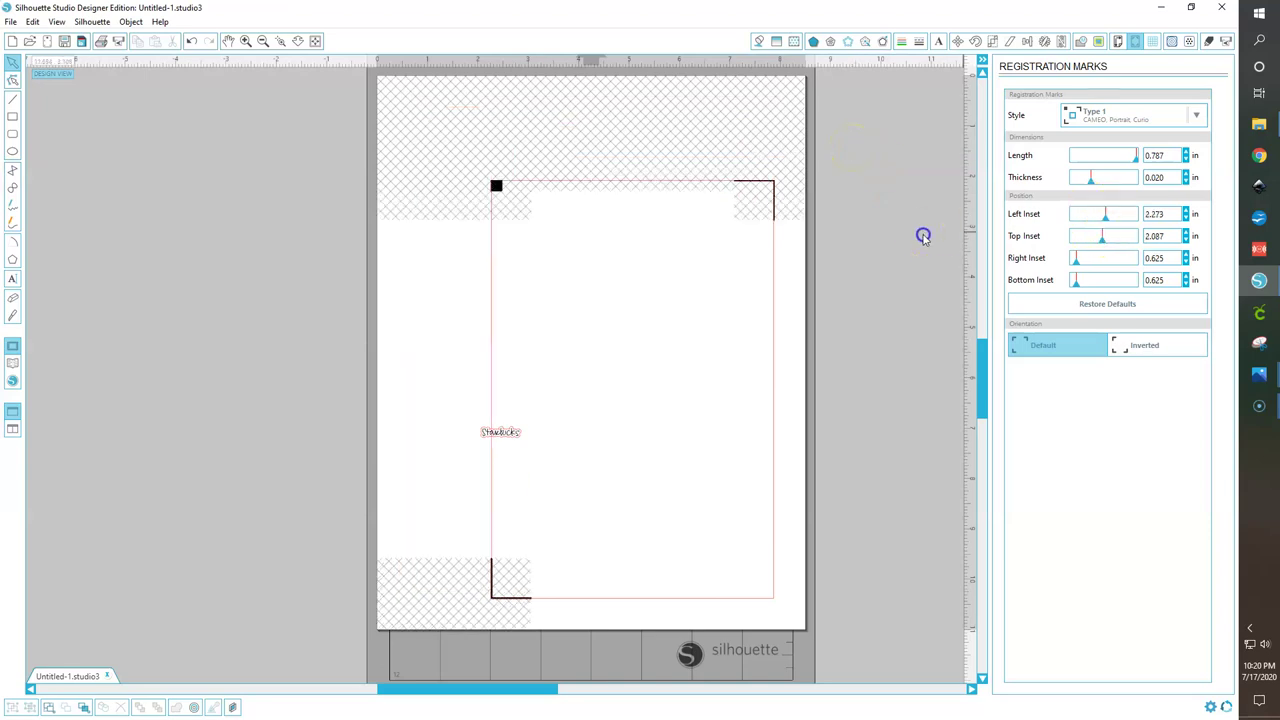
pyautogui.moveTo(1095, 260); pyautogui.dragTo(944, 270)
pyautogui.moveTo(1118, 281); pyautogui.dragTo(980, 238)
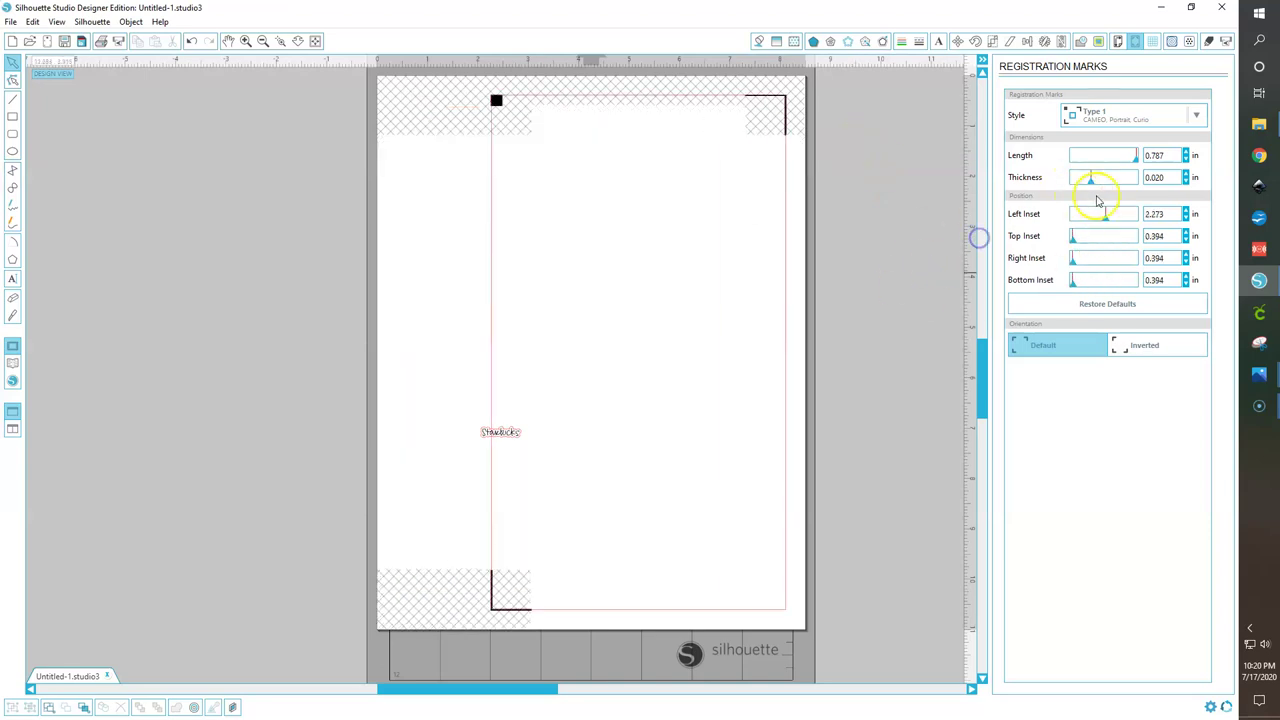
pyautogui.moveTo(1117, 216); pyautogui.dragTo(909, 220)
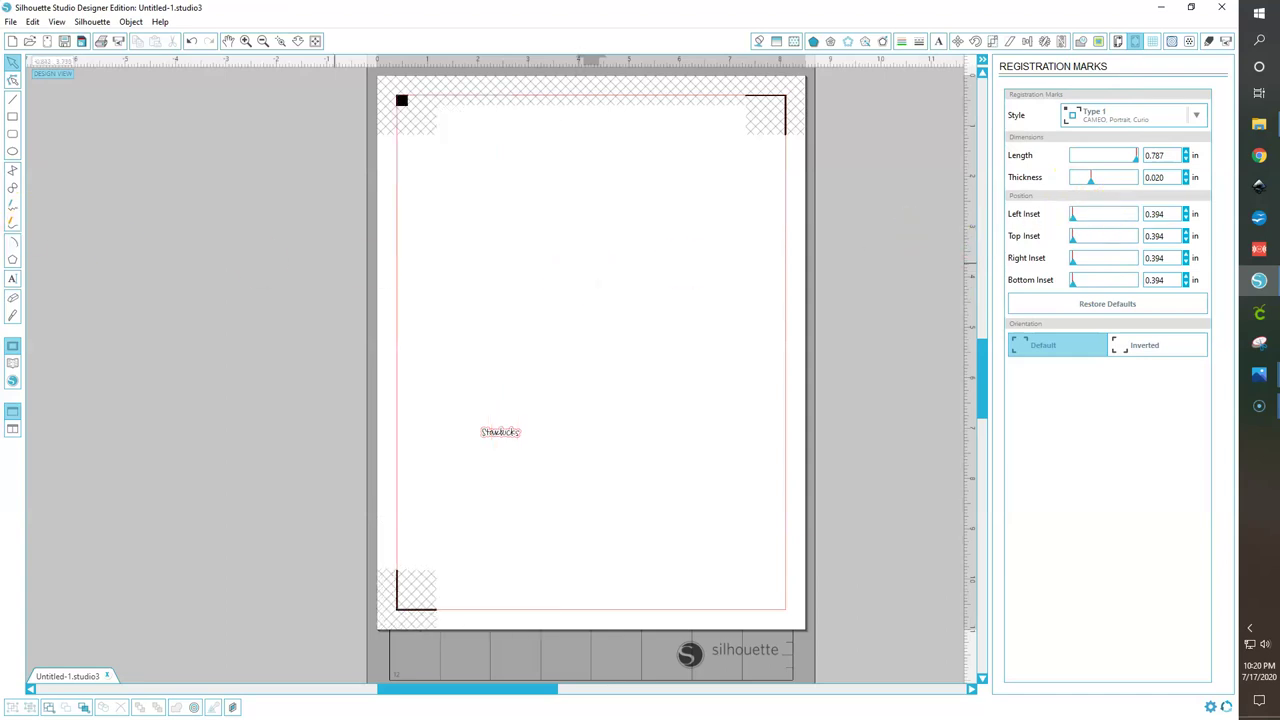
# Draw a rectangle inside the registration marks and enlarge it to about 7.05 by 9.02 in.
pyautogui.click(13, 117)
pyautogui.moveTo(490, 235); pyautogui.dragTo(598, 355)
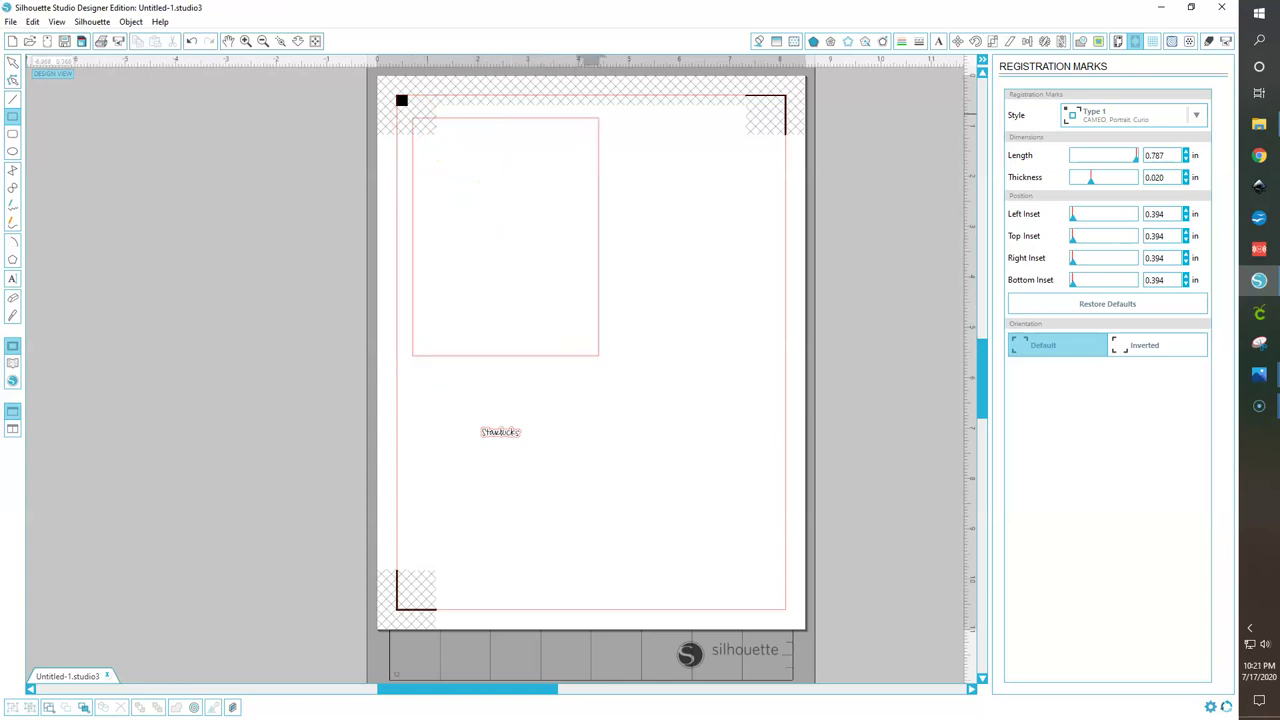
pyautogui.click(599, 221)
pyautogui.click(599, 221)
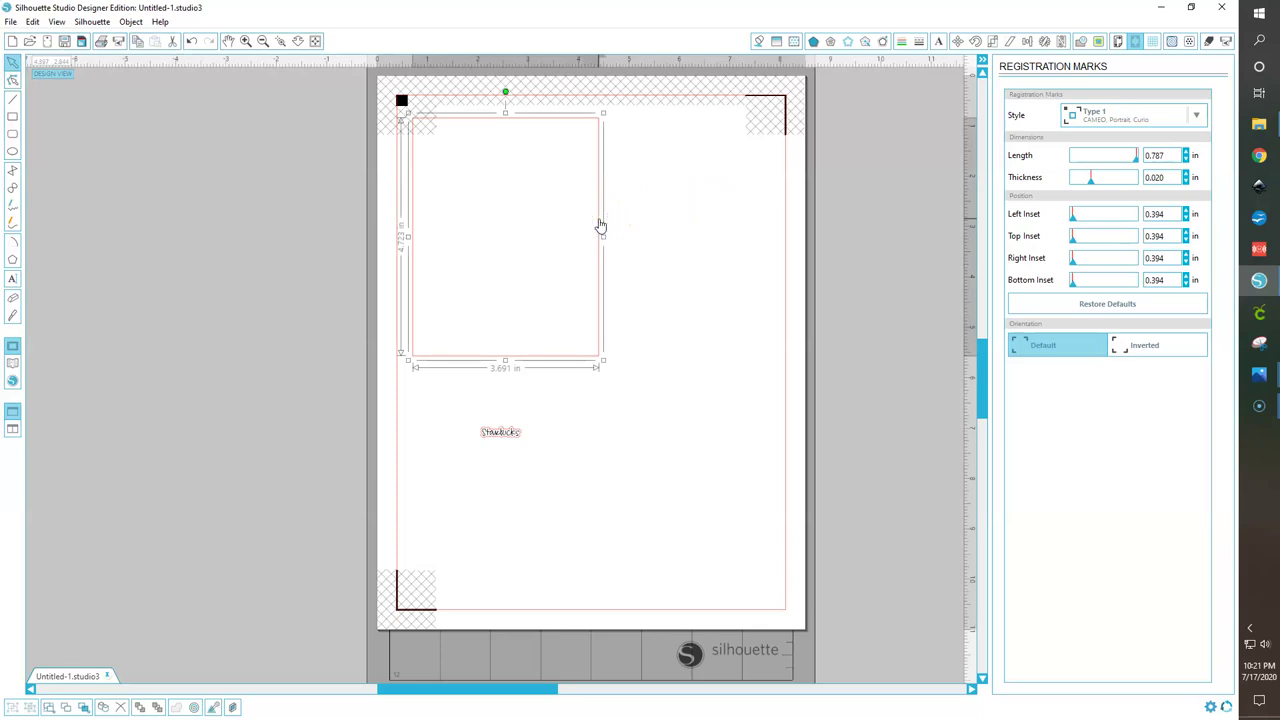
pyautogui.moveTo(604, 360); pyautogui.dragTo(744, 594)
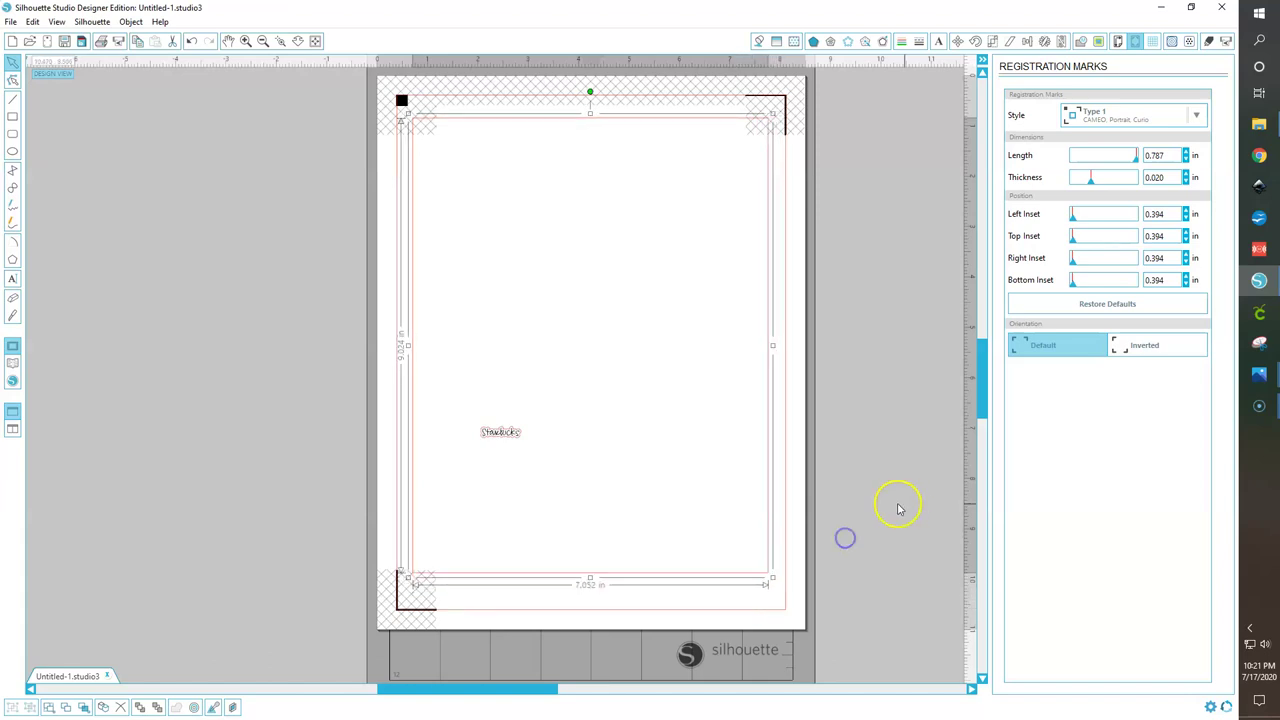
pyautogui.click(897, 509)
# Draw a vertical and a horizontal straight line across the rectangle, dividing it roughly into quarters.
pyautogui.click(12, 97)
pyautogui.moveTo(585, 105)
pyautogui.mouseDown()
pyautogui.moveTo(557, 574)
pyautogui.moveTo(577, 591)
pyautogui.mouseUp()
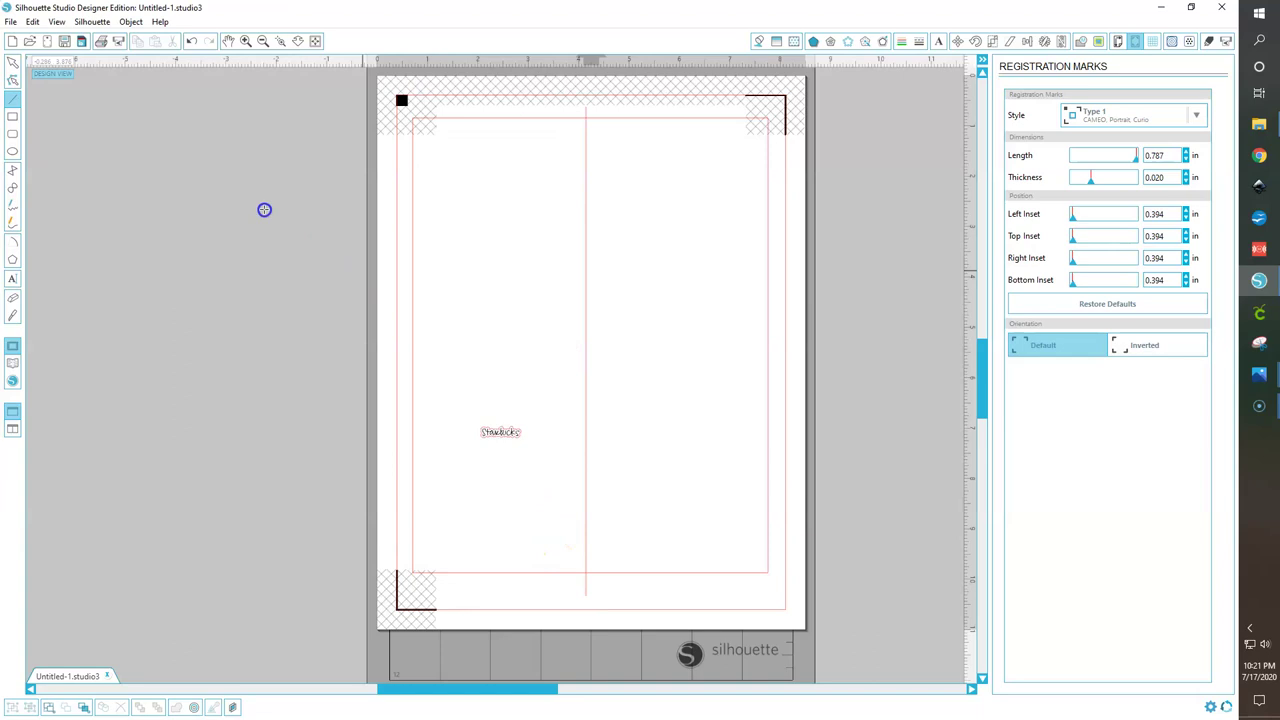
pyautogui.moveTo(360, 343); pyautogui.dragTo(840, 353)
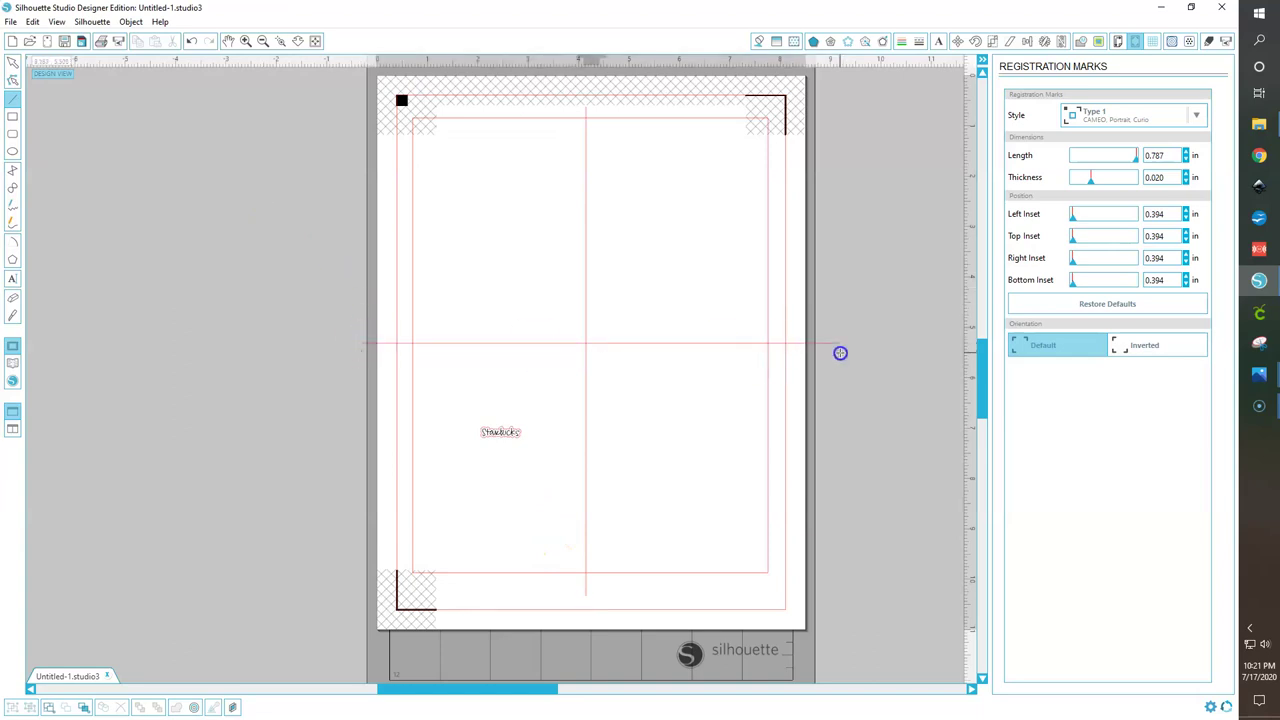
pyautogui.click(14, 64)
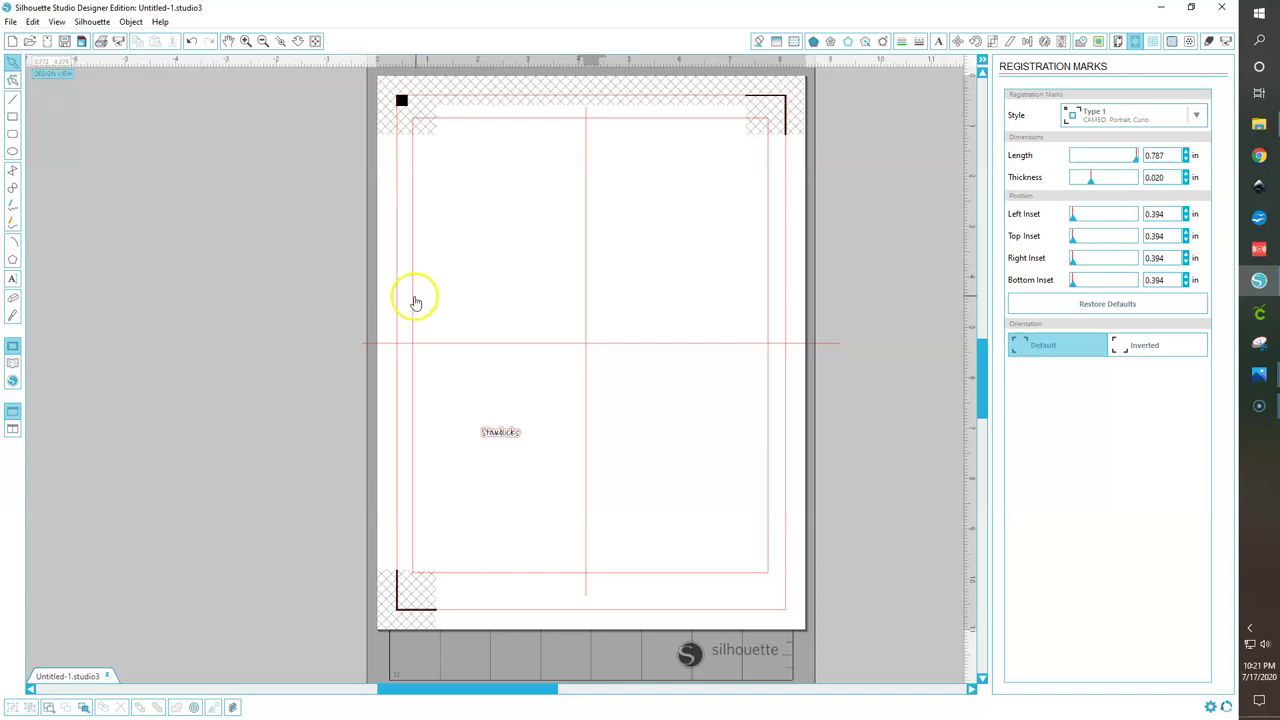
# Adjust the horizontal dividing line's ends and position, shortening it to about 7.3 in across the rectangle.
pyautogui.click(360, 349)
pyautogui.moveTo(356, 347); pyautogui.dragTo(433, 349)
pyautogui.press('Left')
pyautogui.press('Left')
pyautogui.press('Left')
pyautogui.press('Left')
pyautogui.press('Left')
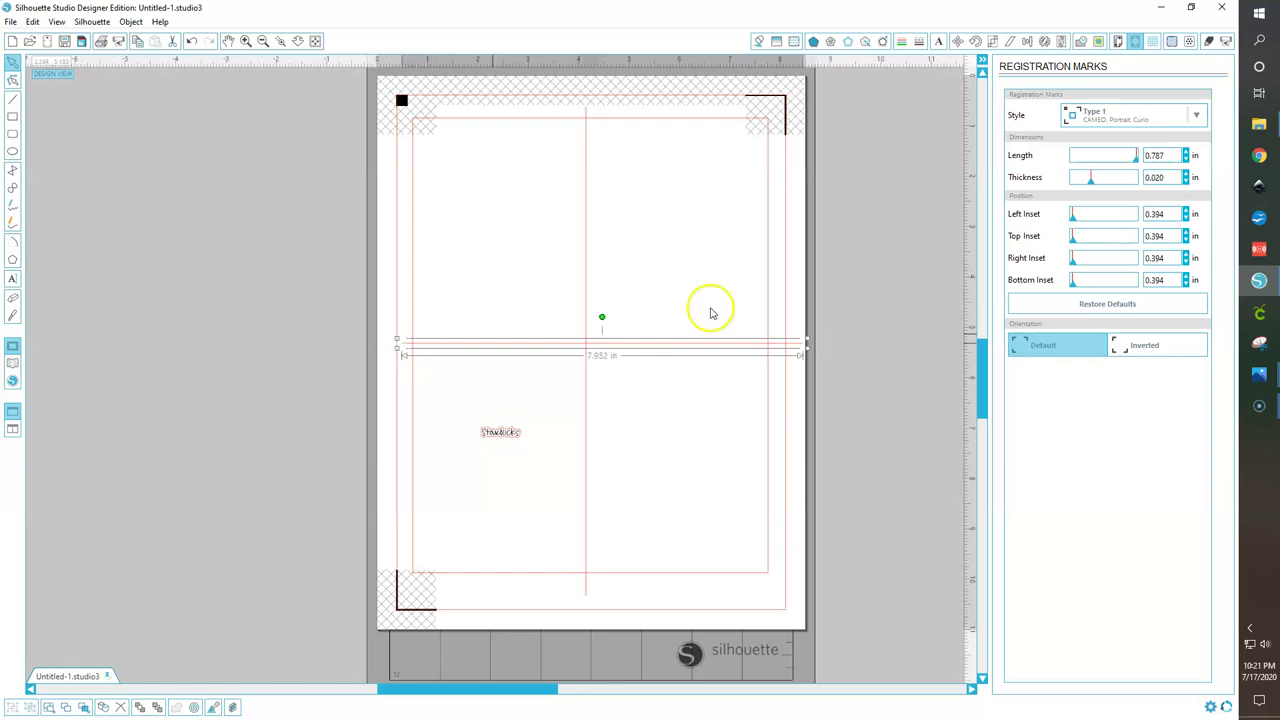
pyautogui.moveTo(807, 342); pyautogui.dragTo(786, 344)
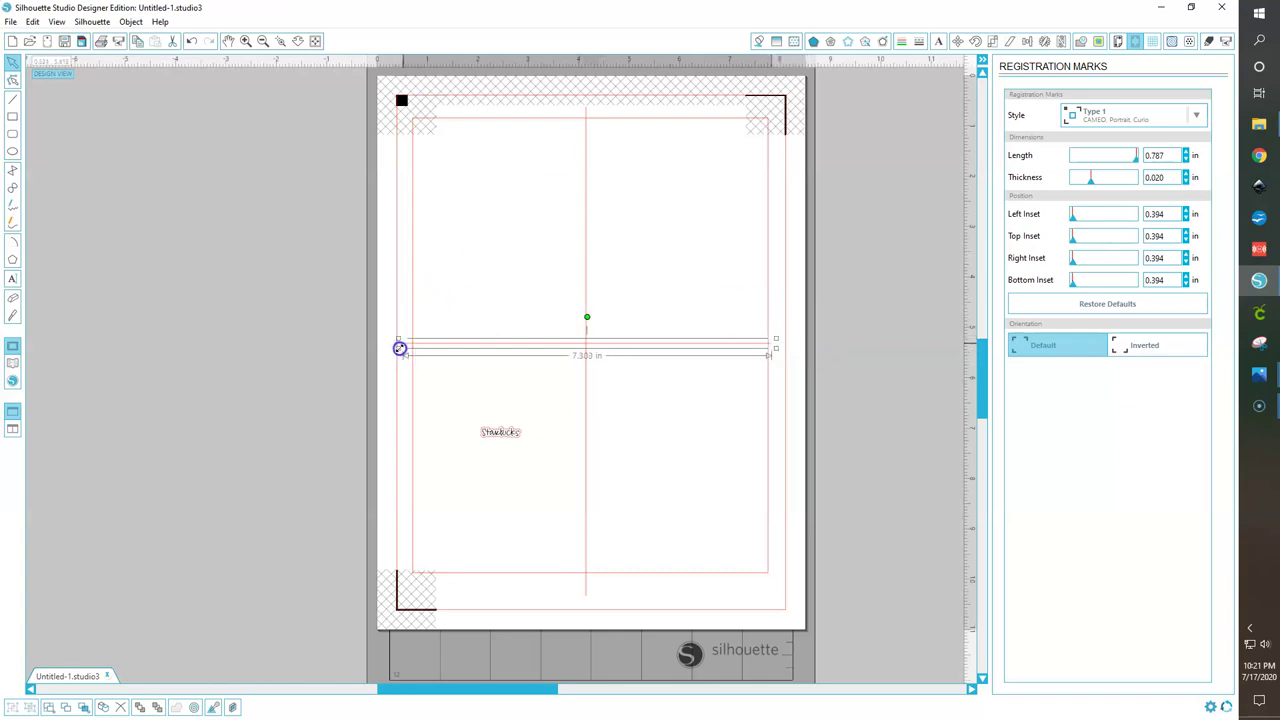
# Trim the vertical line to about 9.2 in and resize the horizontal line to about 7.2 in, just past the rectangle's edges.
pyautogui.click(586, 580)
pyautogui.moveTo(586, 580)
pyautogui.mouseDown()
pyautogui.moveTo(591, 611)
pyautogui.moveTo(587, 590)
pyautogui.mouseUp()
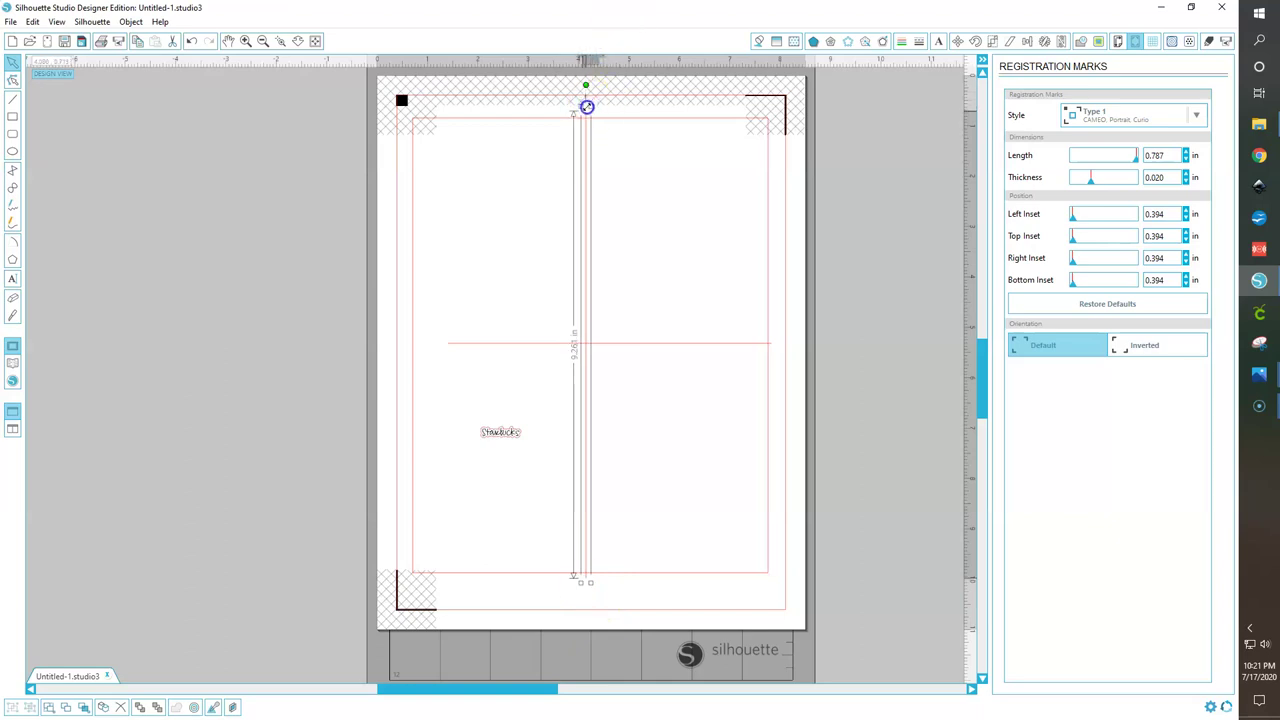
pyautogui.click(700, 391)
pyautogui.click(689, 342)
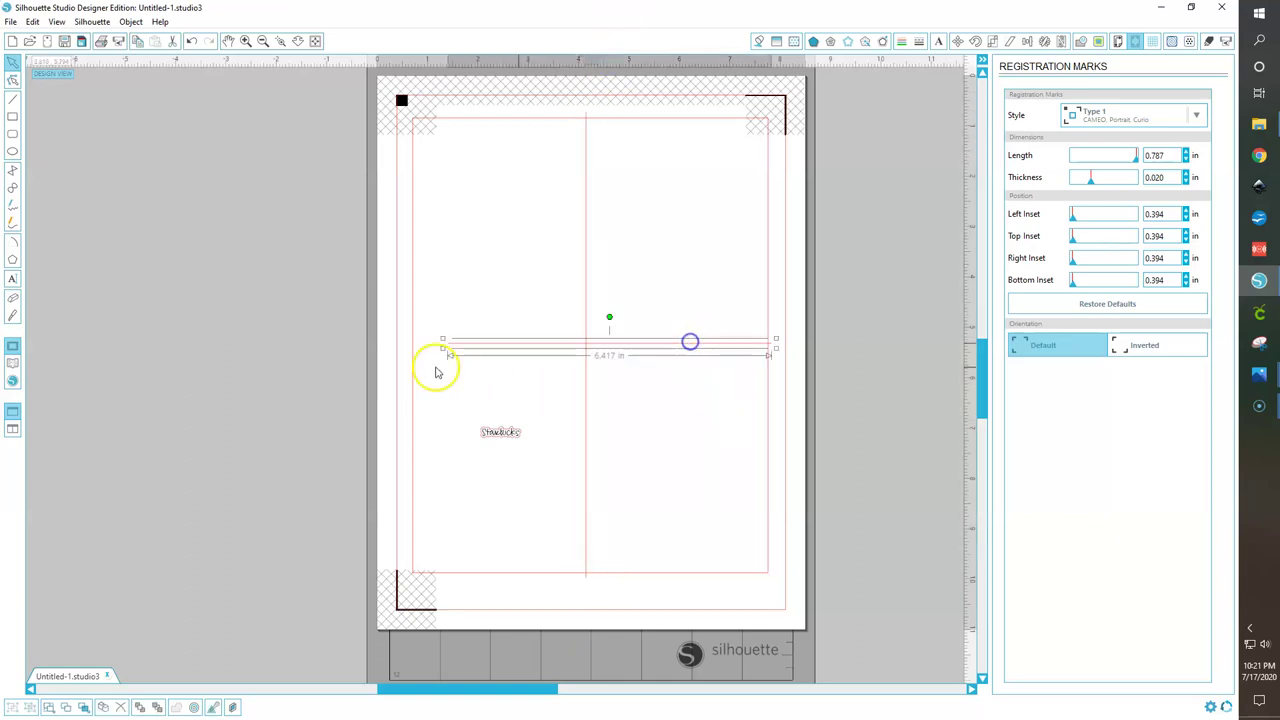
pyautogui.moveTo(443, 354); pyautogui.dragTo(402, 361)
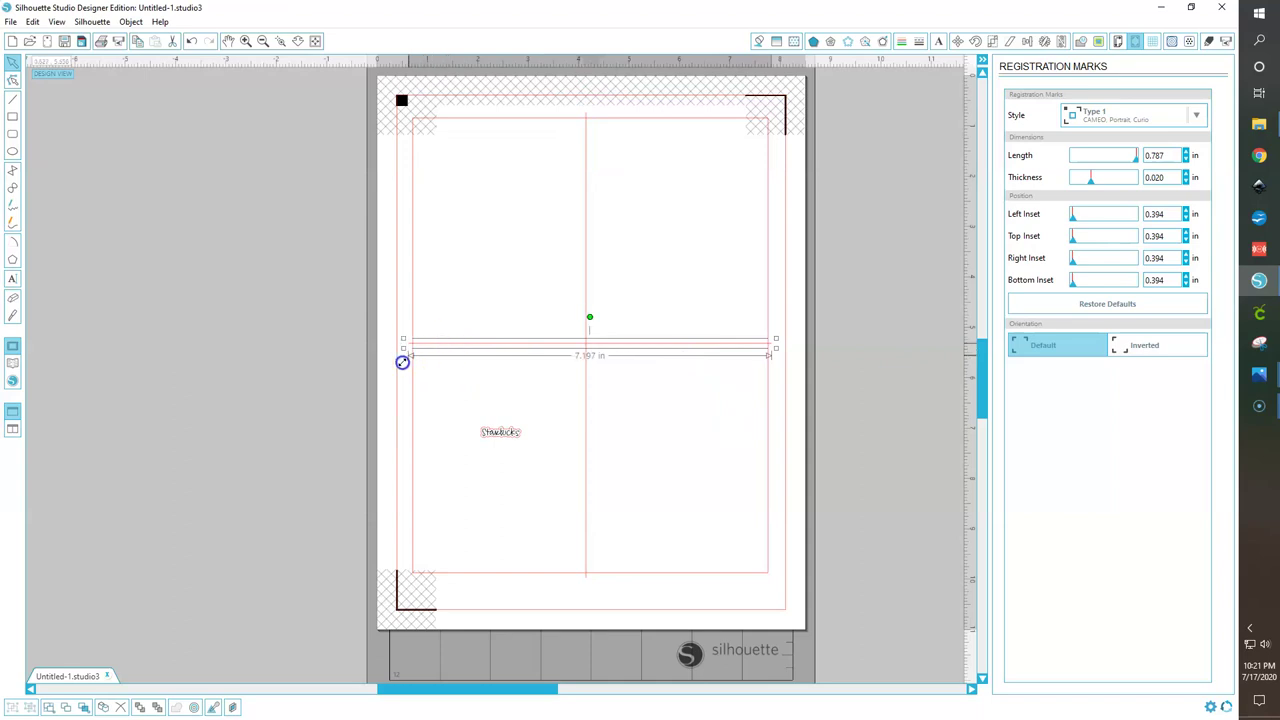
# Change the line color of the rectangle and both dividing lines to blue.
pyautogui.keyDown('shift'); pyautogui.click(586, 266); pyautogui.keyUp('shift')
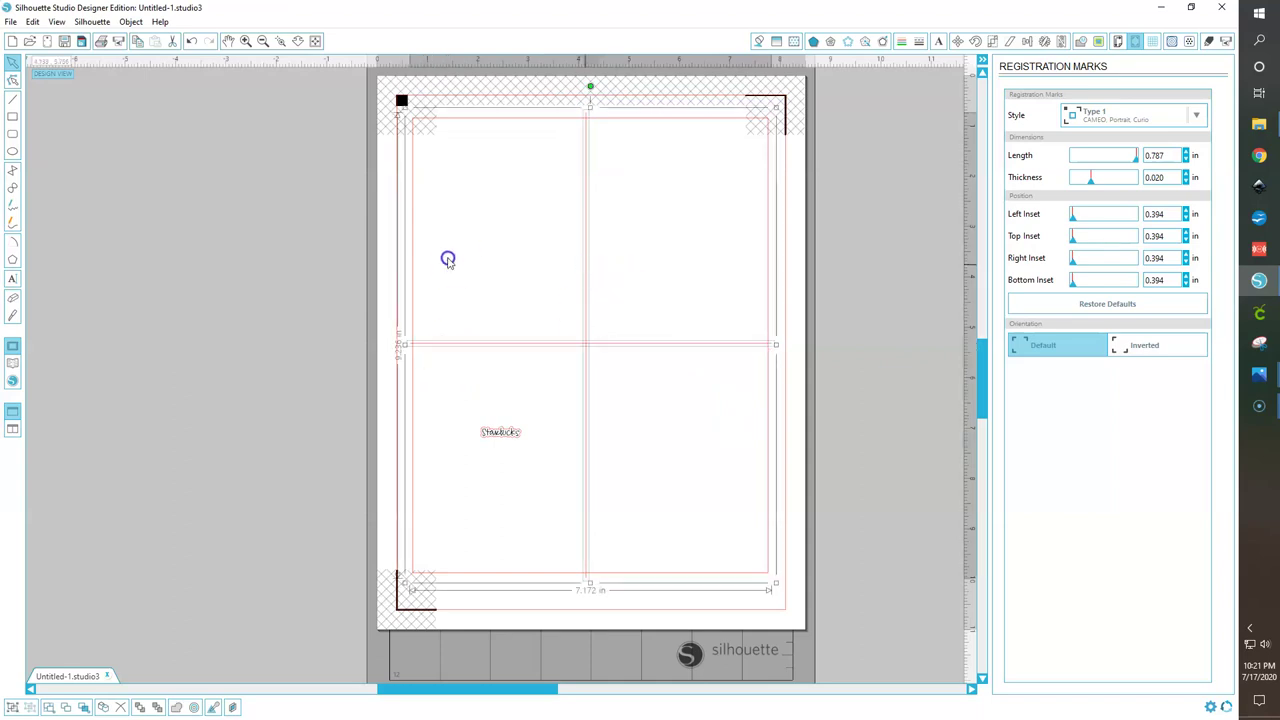
pyautogui.click(901, 41)
pyautogui.click(1030, 194)
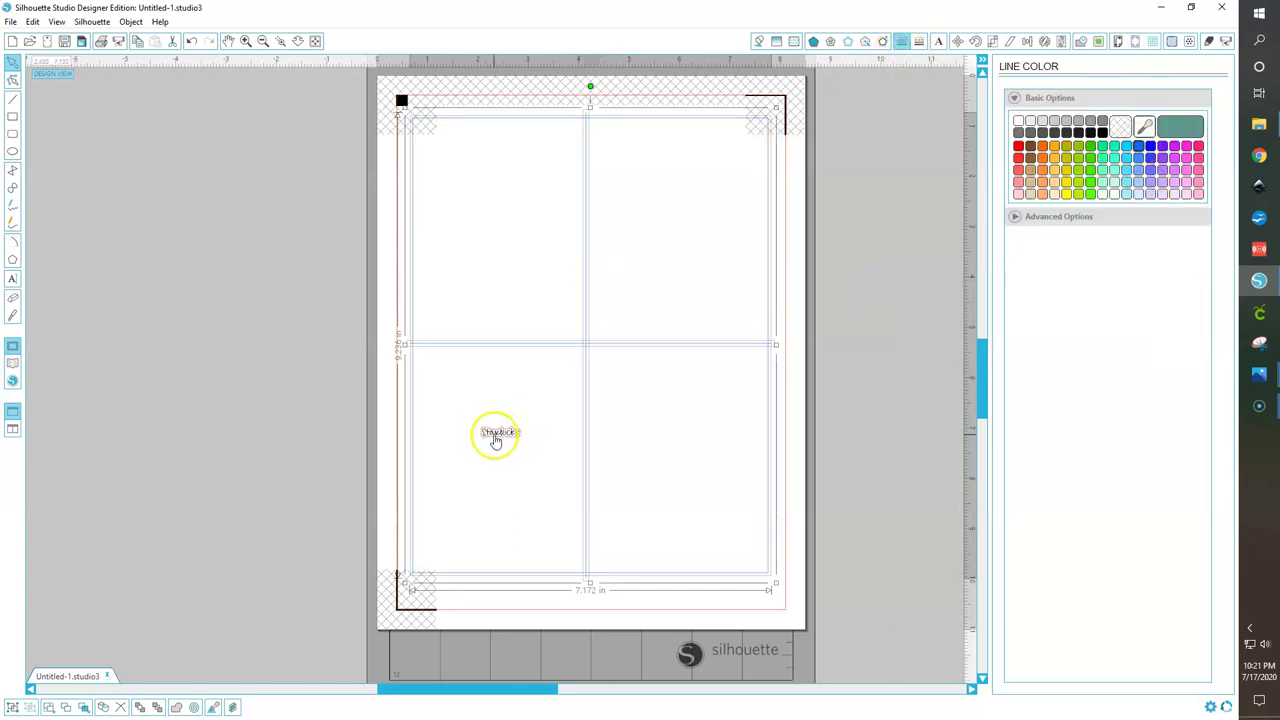
pyautogui.click(764, 332)
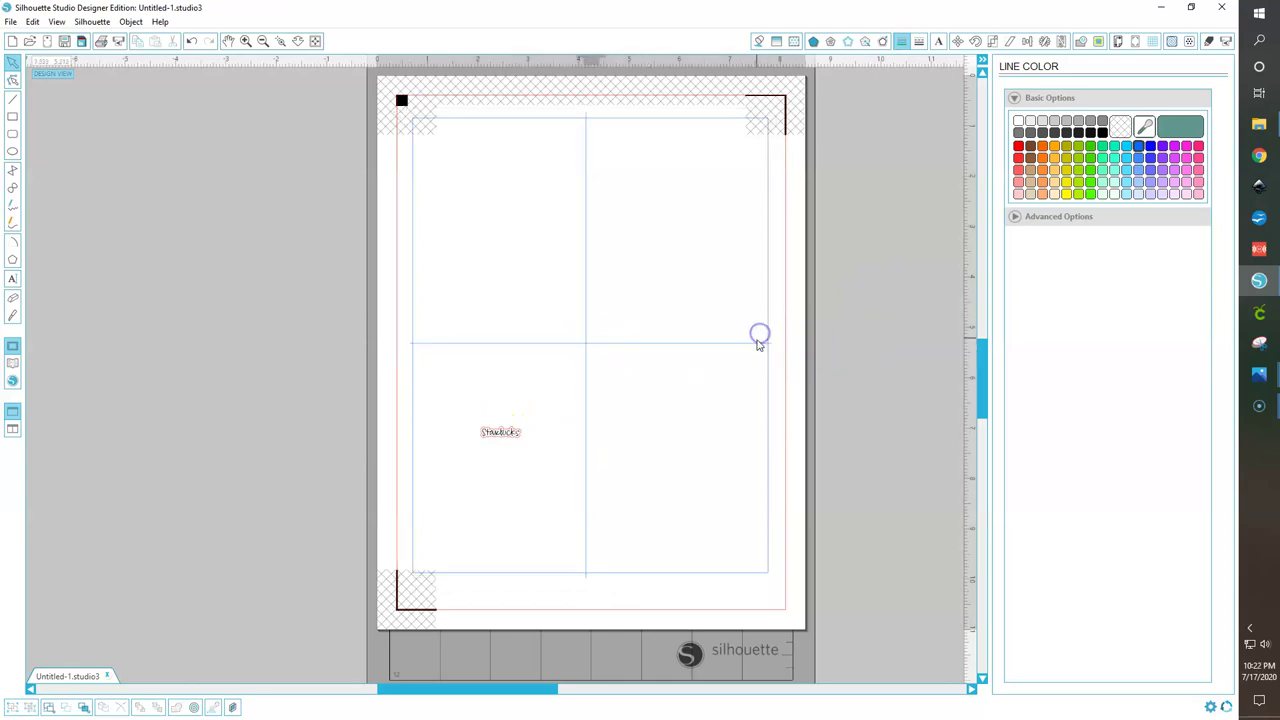
# Align the horizontal dividing line vertically to the middle of the rectangle.
pyautogui.click(767, 342)
pyautogui.keyDown('shift'); pyautogui.click(769, 336); pyautogui.keyUp('shift')
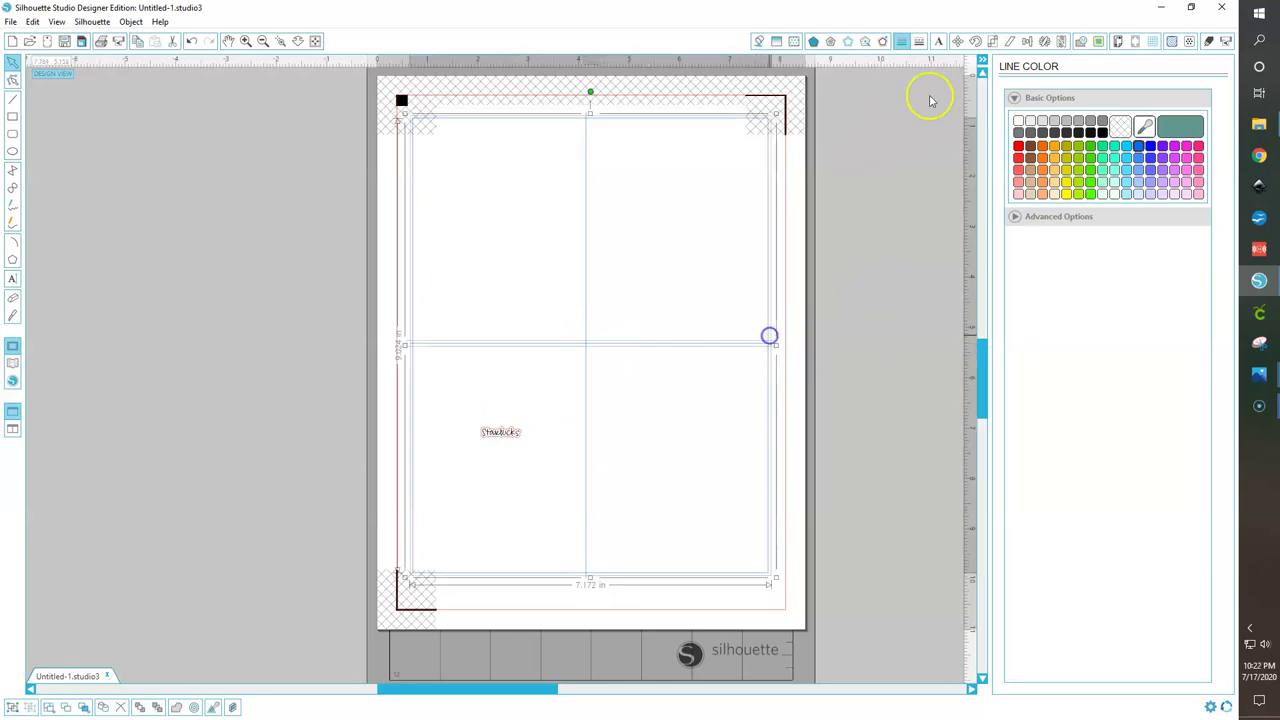
pyautogui.click(1027, 41)
pyautogui.click(1066, 272)
# Align the rectangle and the horizontal dividing line to the same middle and horizontal center.
pyautogui.click(668, 338)
pyautogui.moveTo(586, 291); pyautogui.dragTo(724, 300)
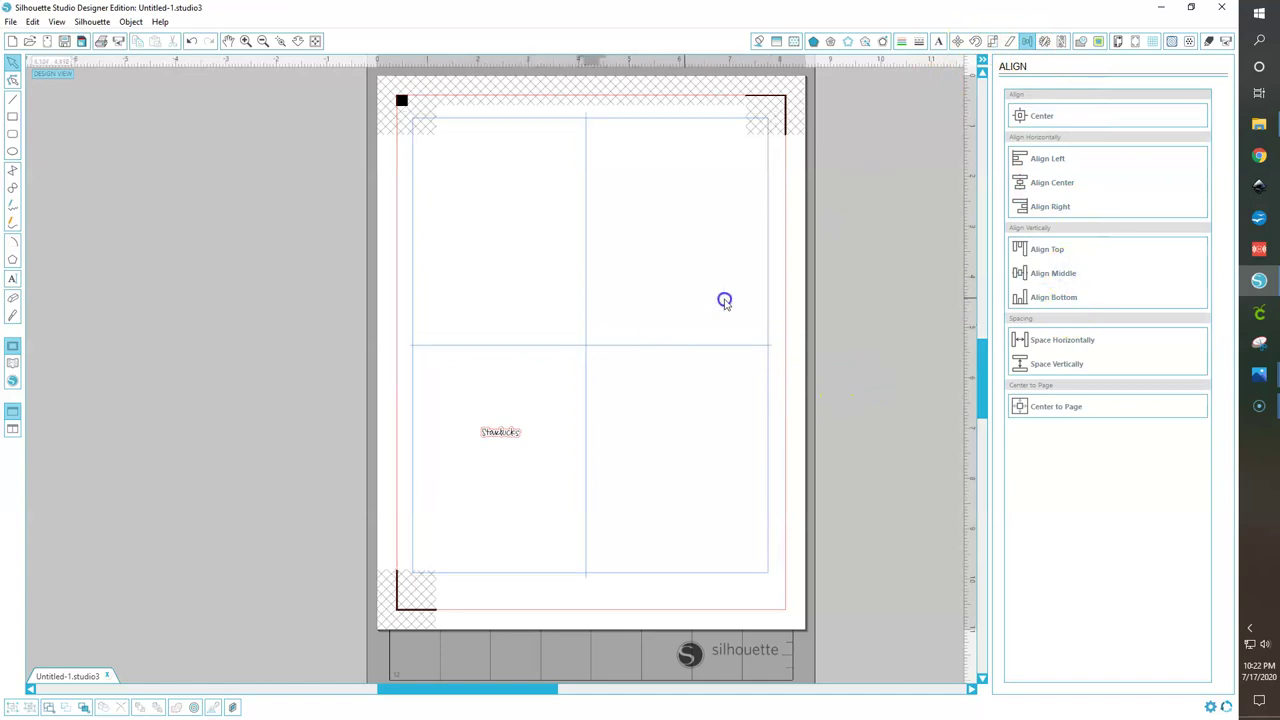
pyautogui.click(831, 291)
pyautogui.click(1052, 275)
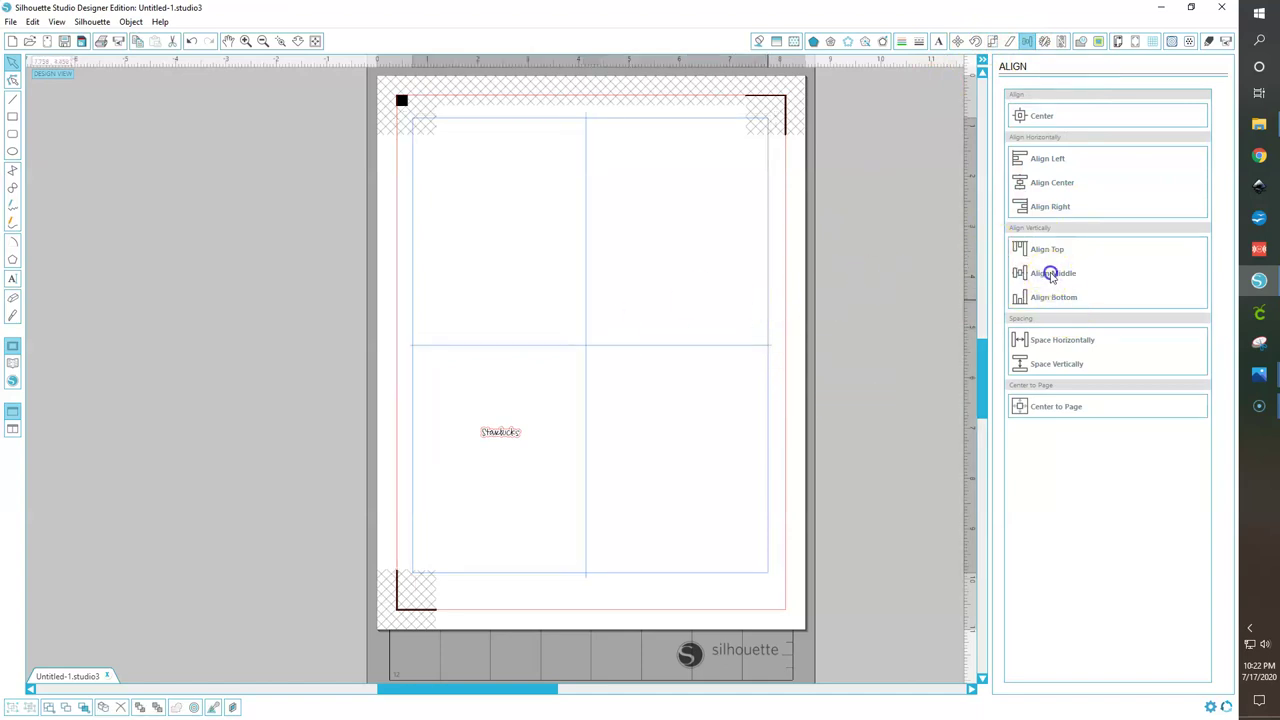
pyautogui.click(1050, 182)
pyautogui.click(903, 217)
# Align the vertical dividing line to the horizontal center of the rectangle.
pyautogui.click(582, 274)
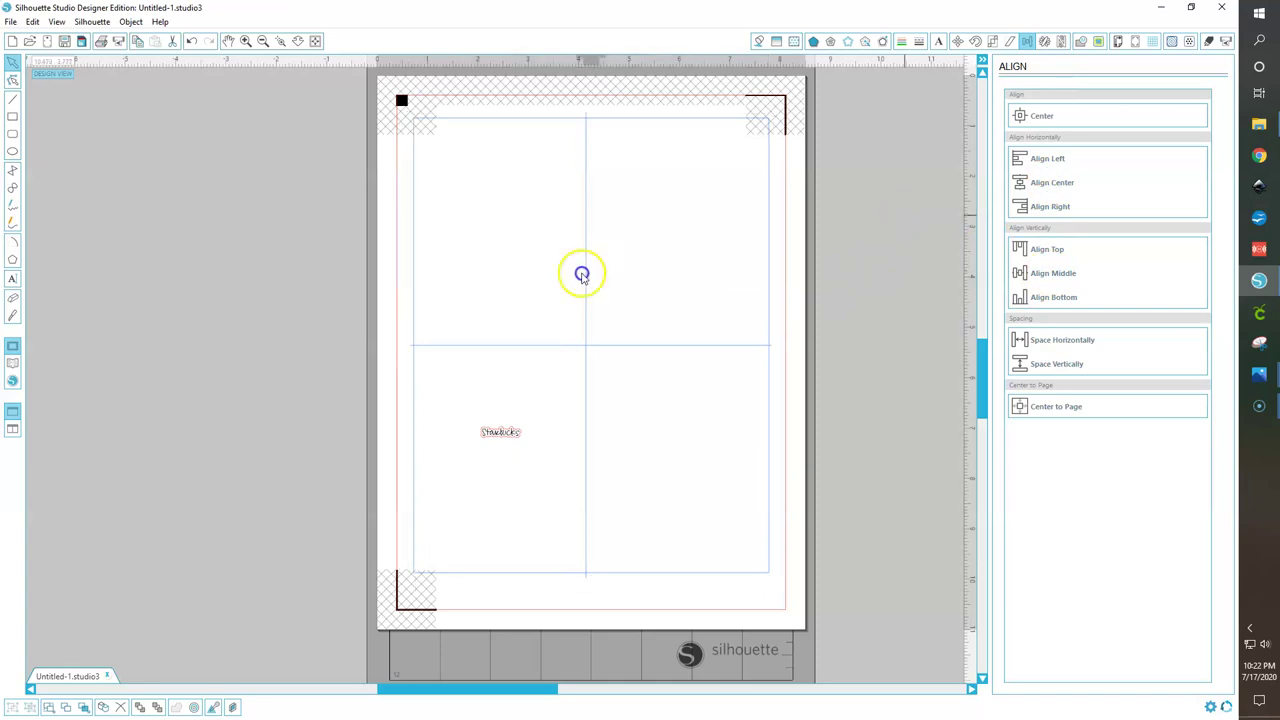
pyautogui.click(586, 280)
pyautogui.keyDown('shift'); pyautogui.click(768, 288); pyautogui.keyUp('shift')
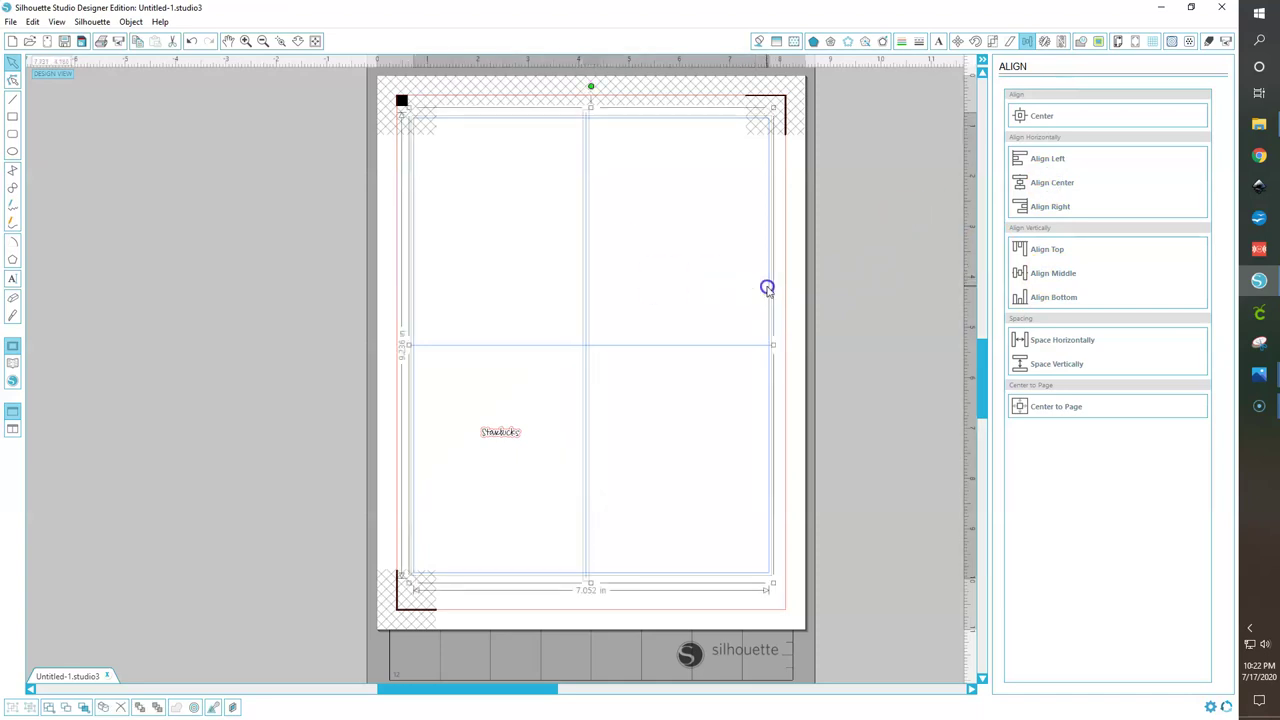
pyautogui.click(1042, 183)
pyautogui.click(890, 241)
# Place the Starbucks lettering in the rectangle's upper-left corner and duplicate it rightward into a row of four.
pyautogui.moveTo(501, 432); pyautogui.dragTo(443, 137)
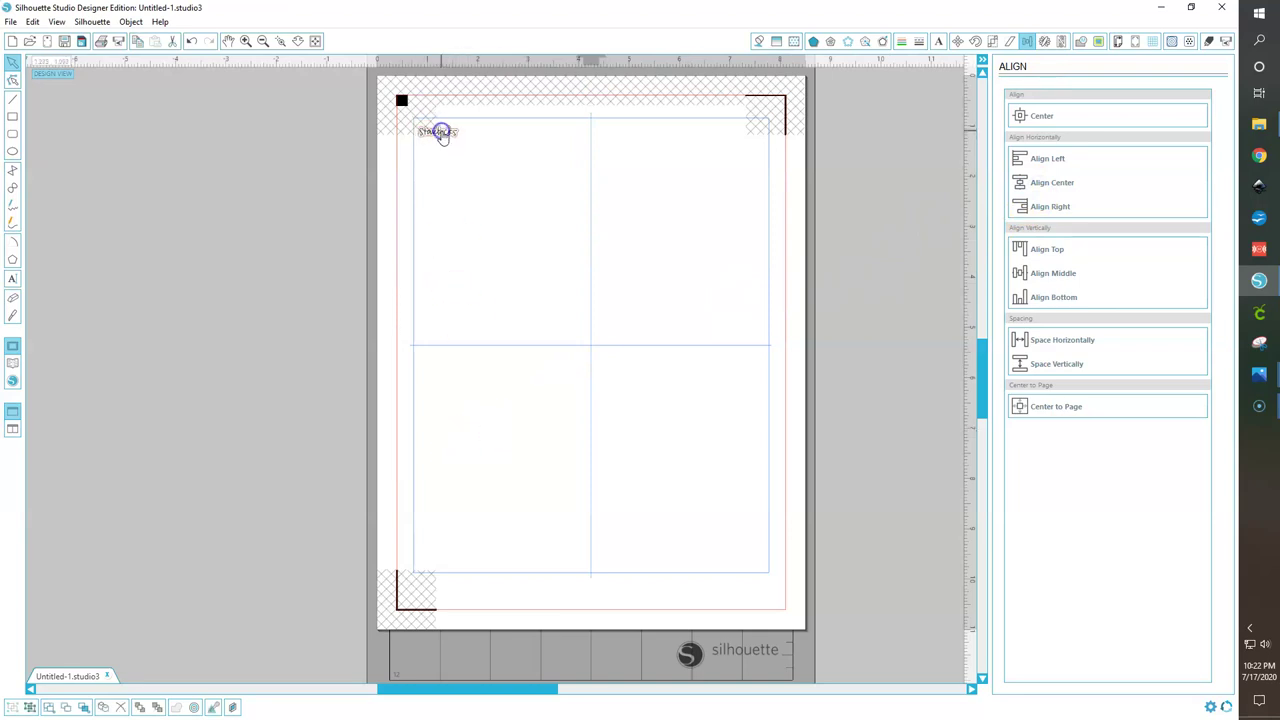
pyautogui.press('Right')
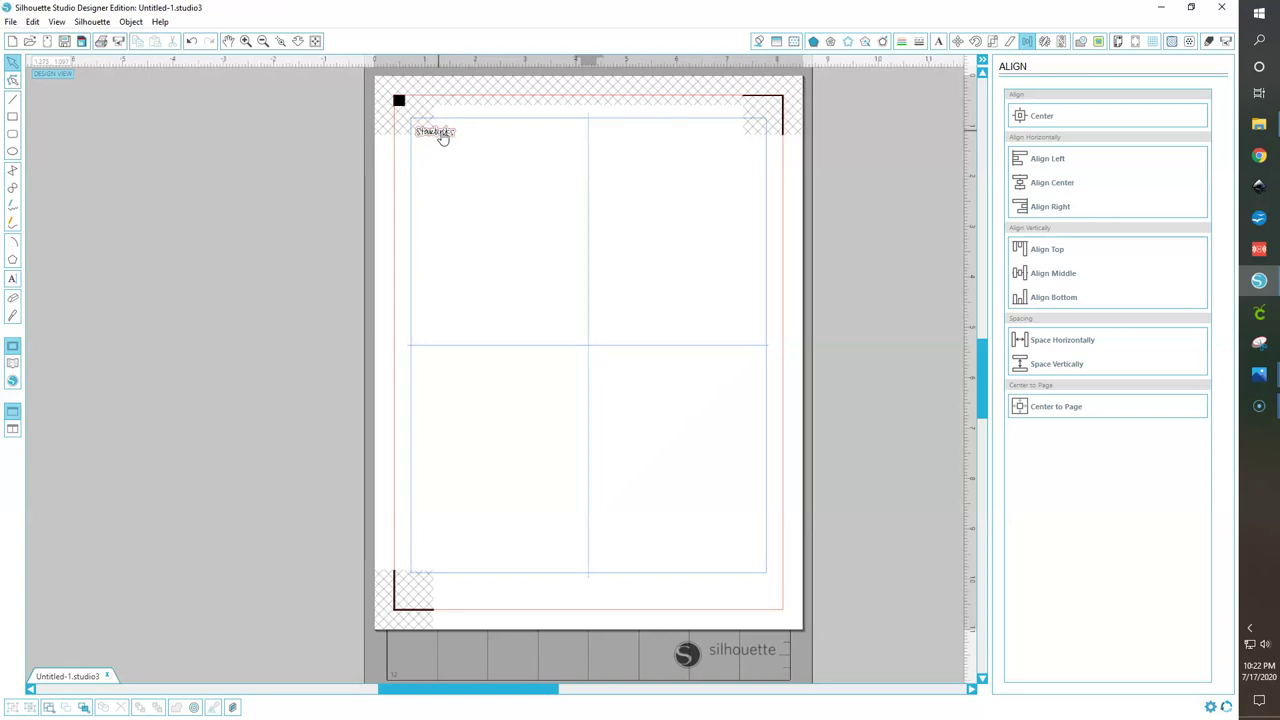
pyautogui.click(446, 134)
pyautogui.hotkey('ctrl', 'Right')
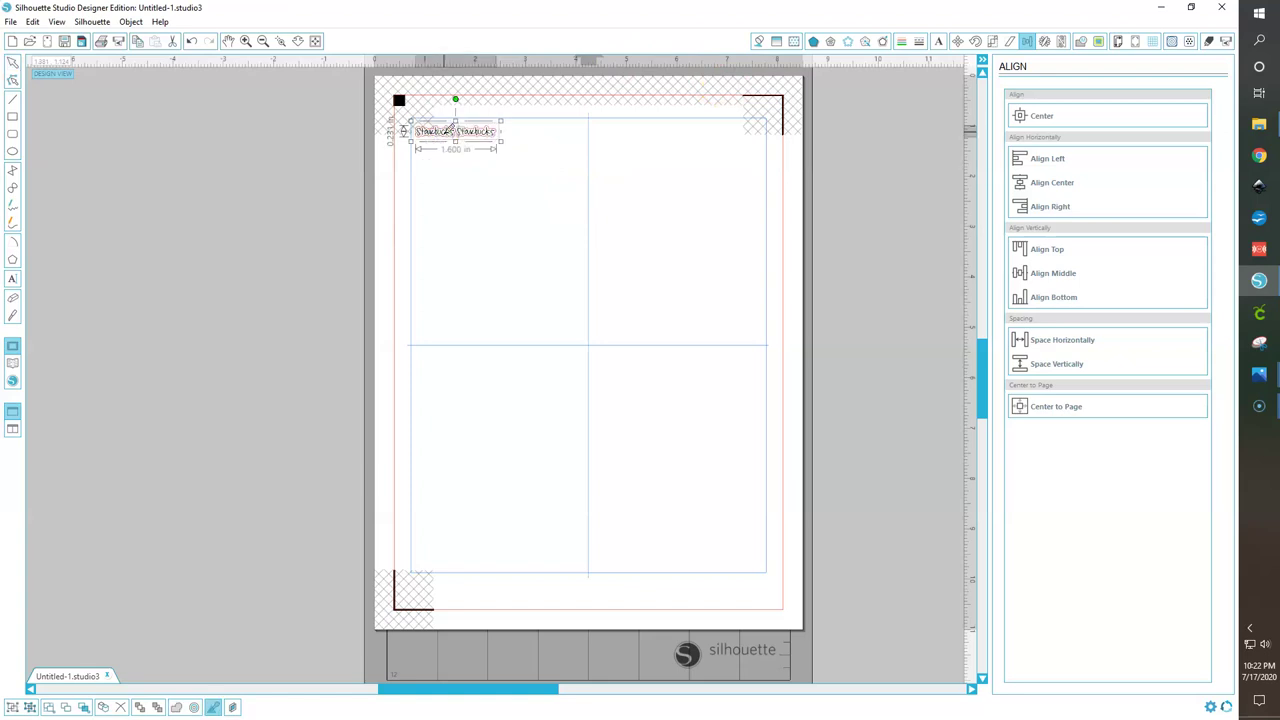
pyautogui.hotkey('ctrl', 'd')
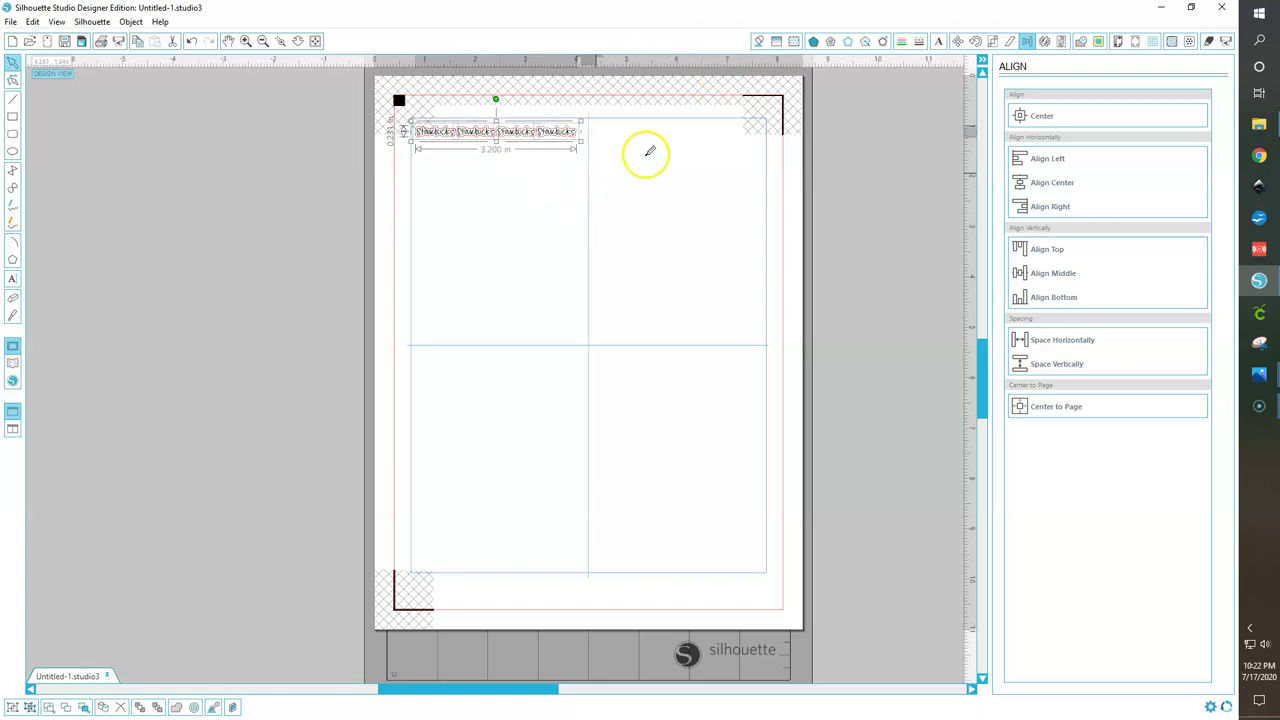
# Move the last Starbucks copy close to the vertical dividing line and space the four copies evenly horizontally.
pyautogui.click(570, 134)
pyautogui.moveTo(566, 139); pyautogui.dragTo(427, 134)
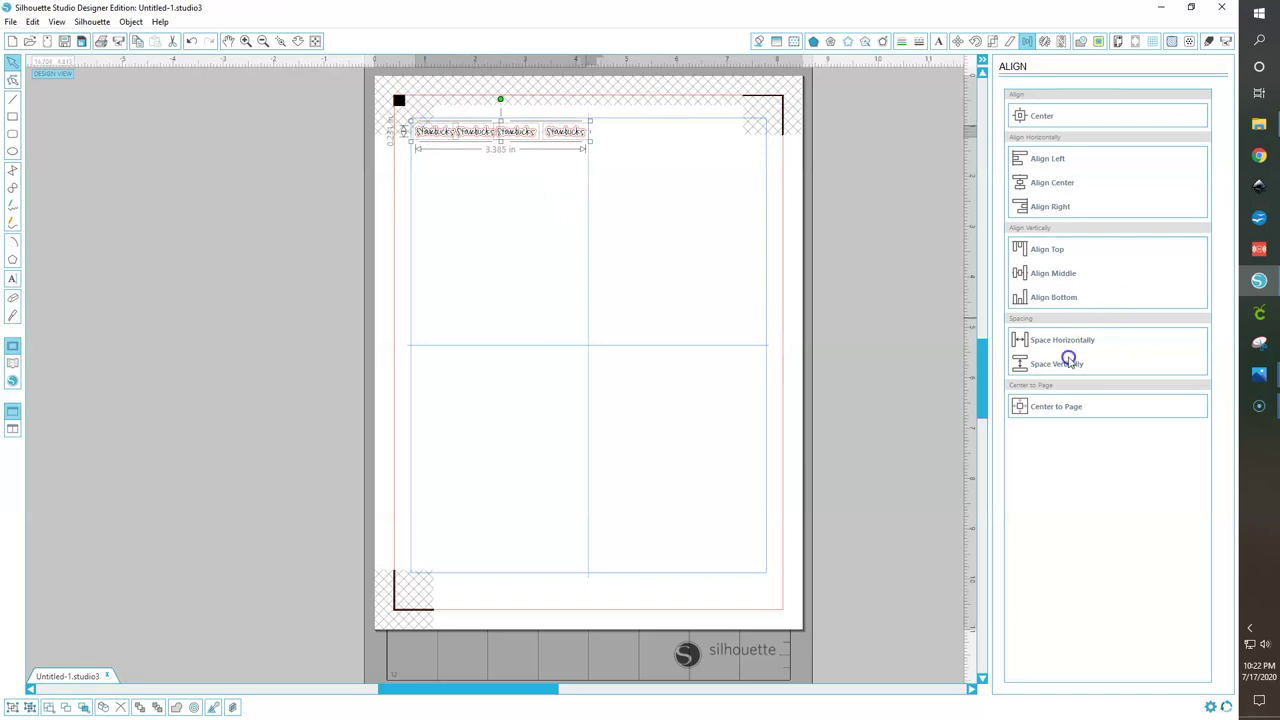
pyautogui.click(1064, 340)
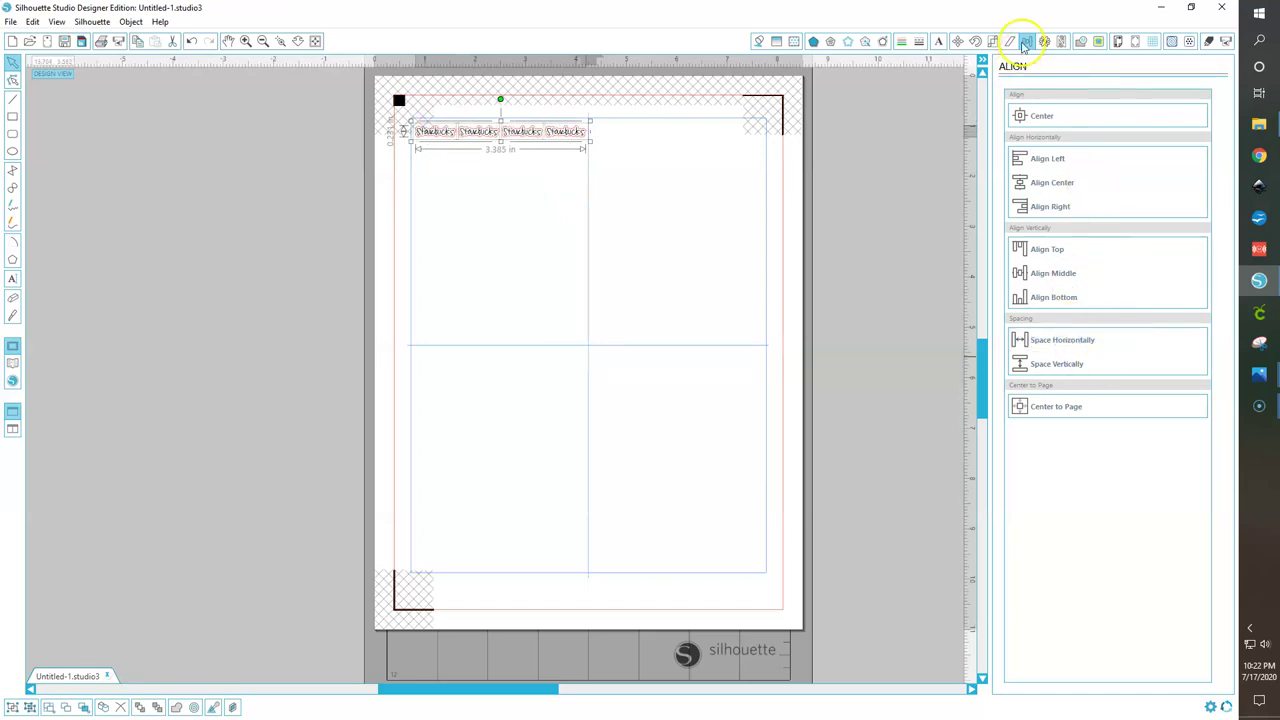
# Select the row of four Starbucks copies and nudge it up closer to the rectangle's upper edge.
pyautogui.click(618, 231)
pyautogui.moveTo(557, 173); pyautogui.dragTo(422, 124)
pyautogui.press('Up')
pyautogui.press('Up')
pyautogui.press('Up')
pyautogui.press('Up')
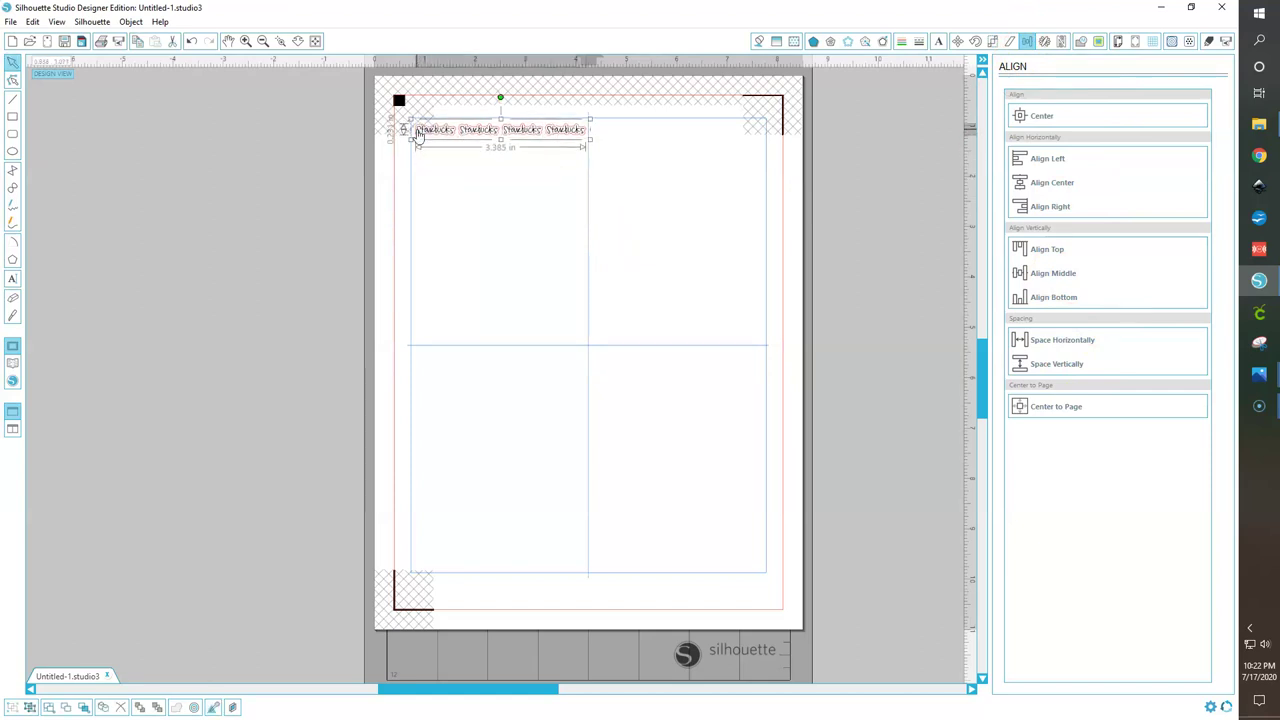
pyautogui.press('ctrl')
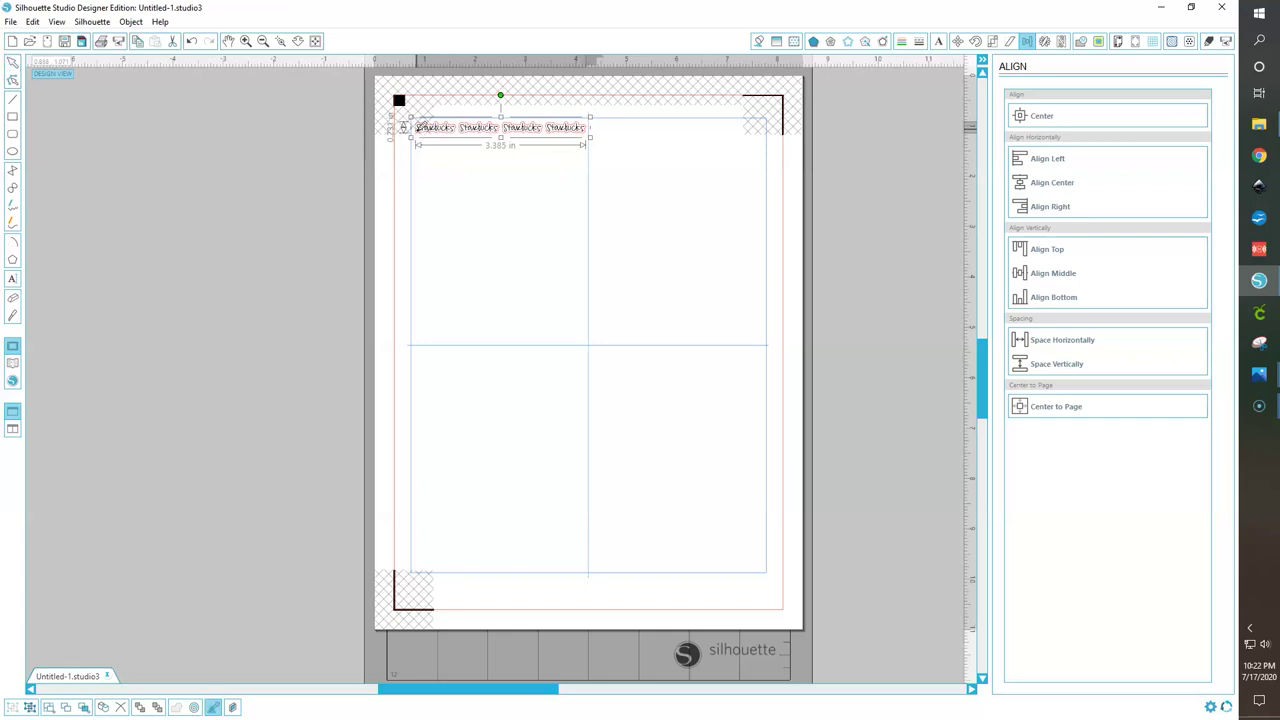
# Duplicate the row of four Starbucks labels downward repeatedly until the block has eight rows.
pyautogui.hotkey('ctrl', 'd')
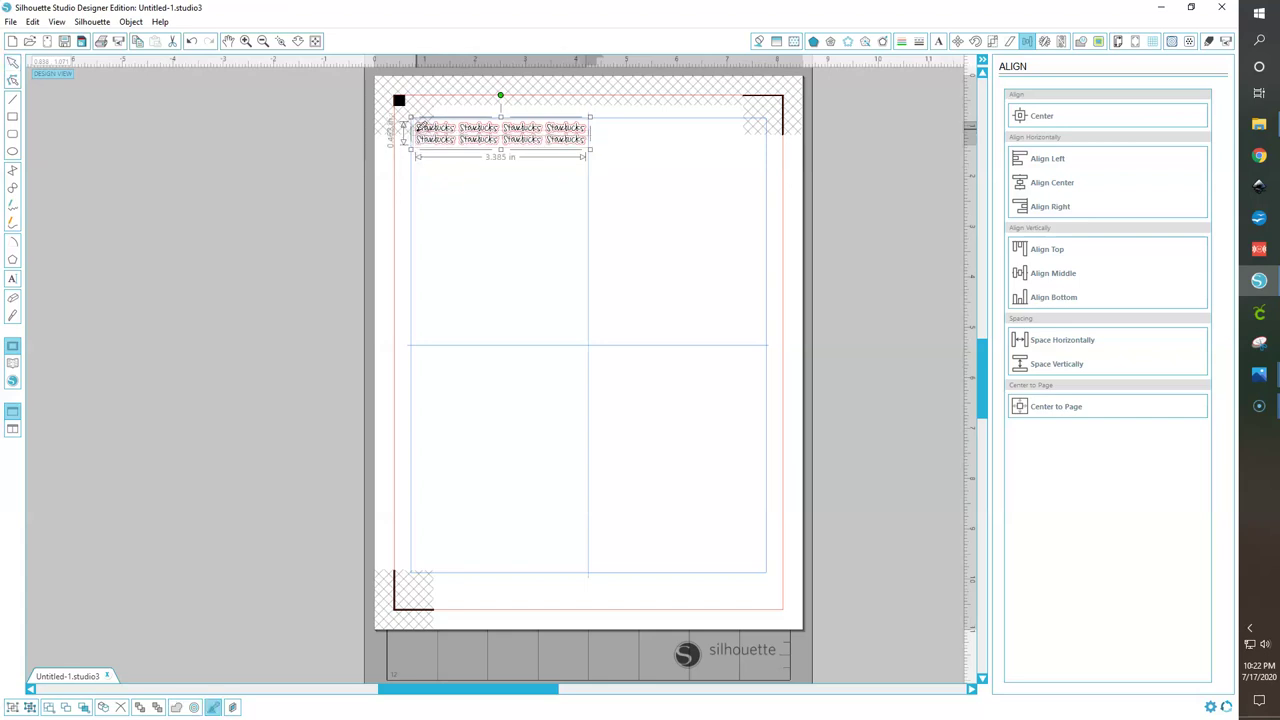
pyautogui.hotkey('ctrl', 'd')
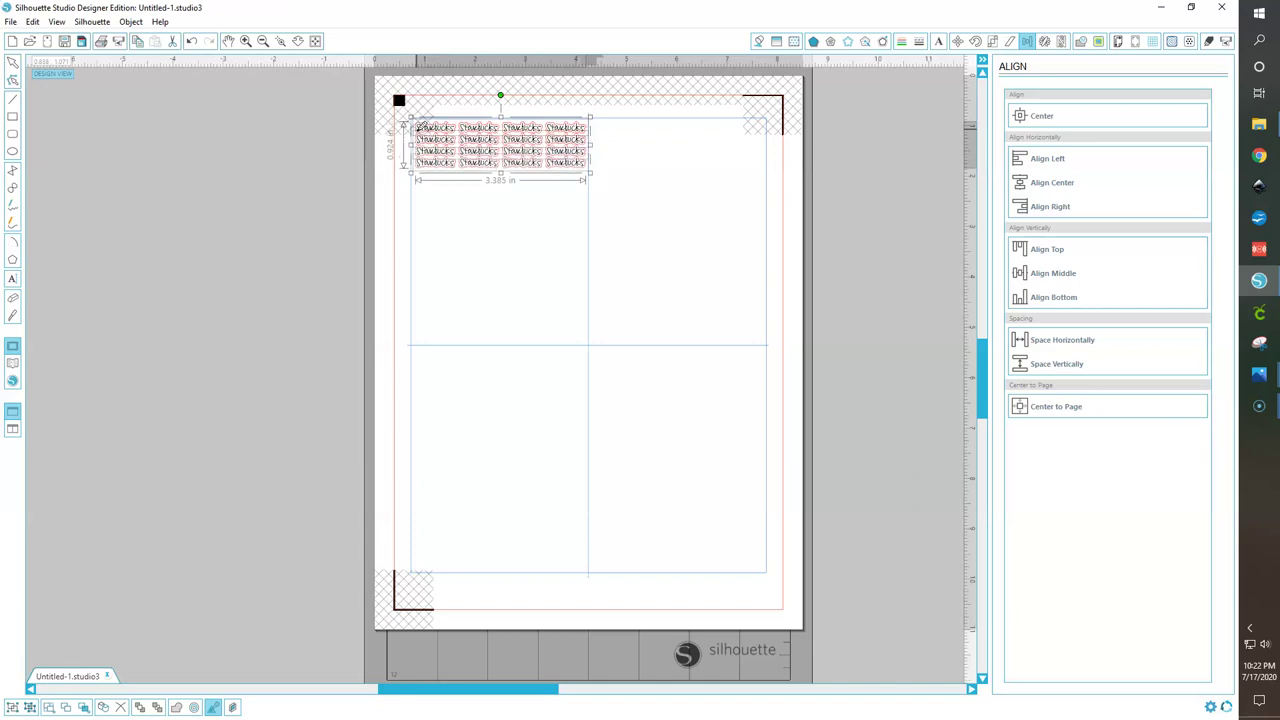
pyautogui.hotkey('ctrl', 'd')
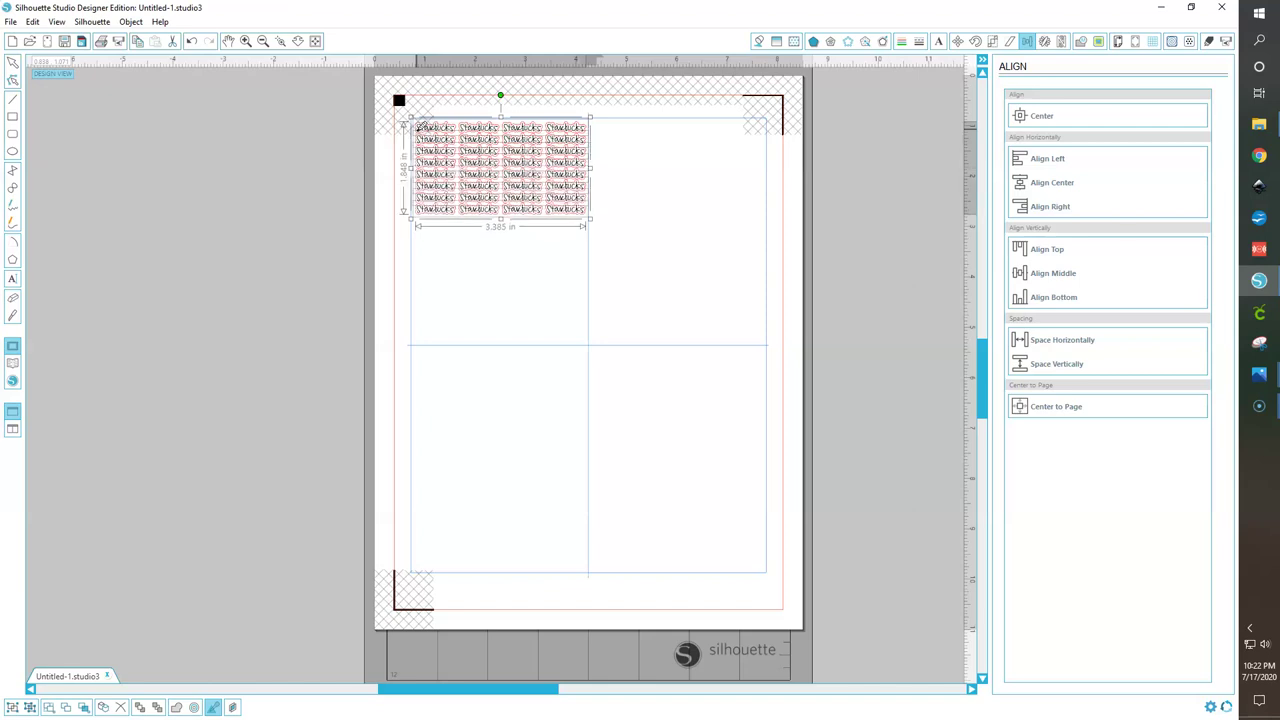
# Select the lower four rows of labels and keep duplicating them downward until the block has sixteen rows.
pyautogui.click(483, 250)
pyautogui.click(474, 177)
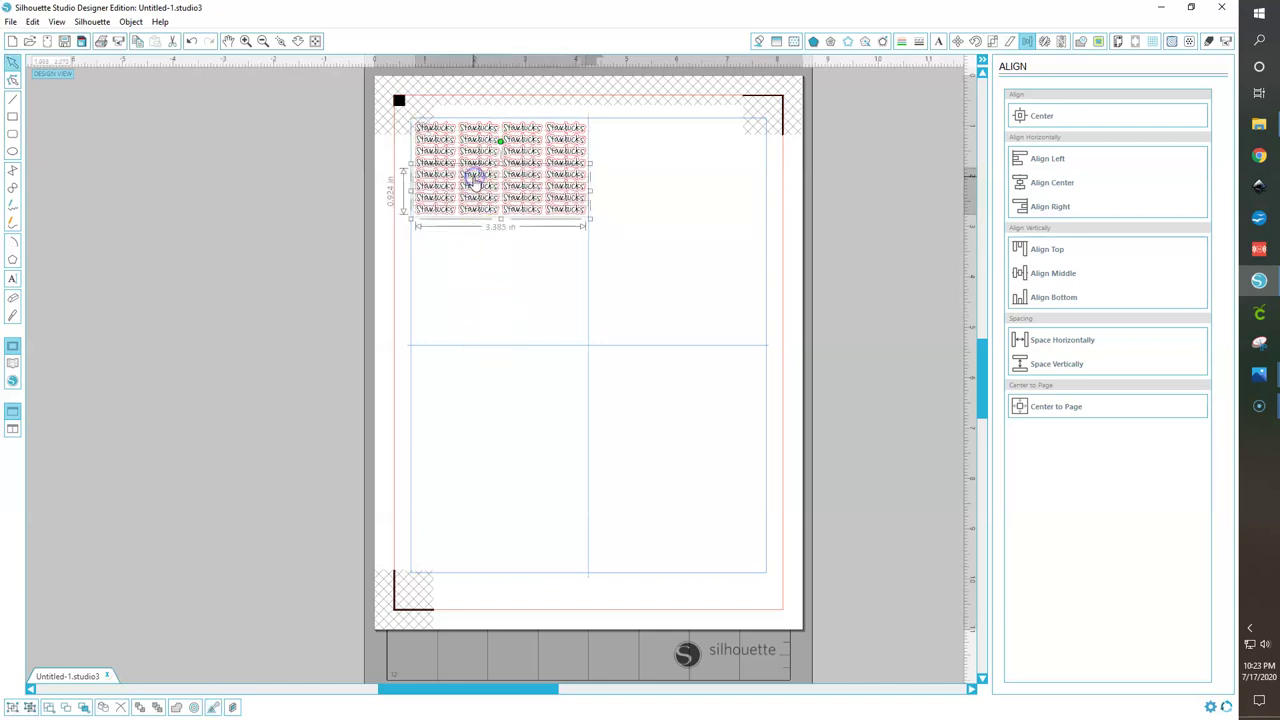
pyautogui.hotkey('ctrl', 'Down')
pyautogui.click(516, 292)
pyautogui.click(494, 228)
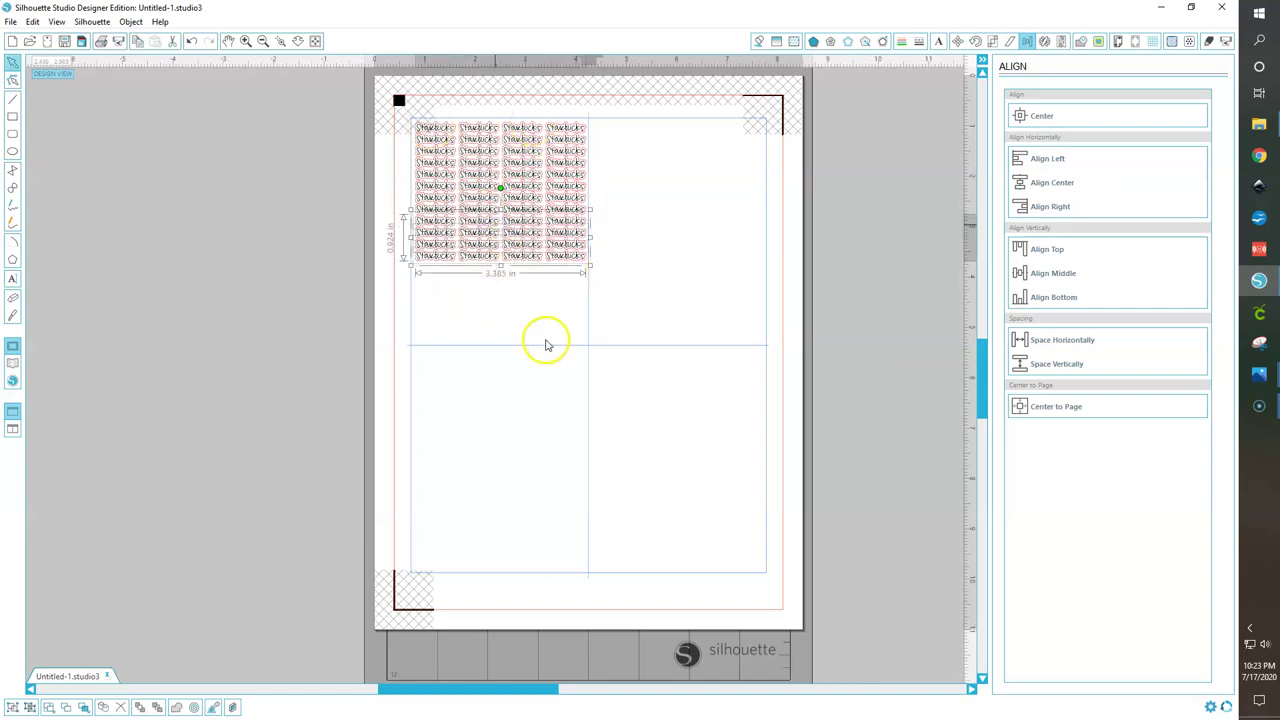
pyautogui.hotkey('ctrl', 'shift', 'g')
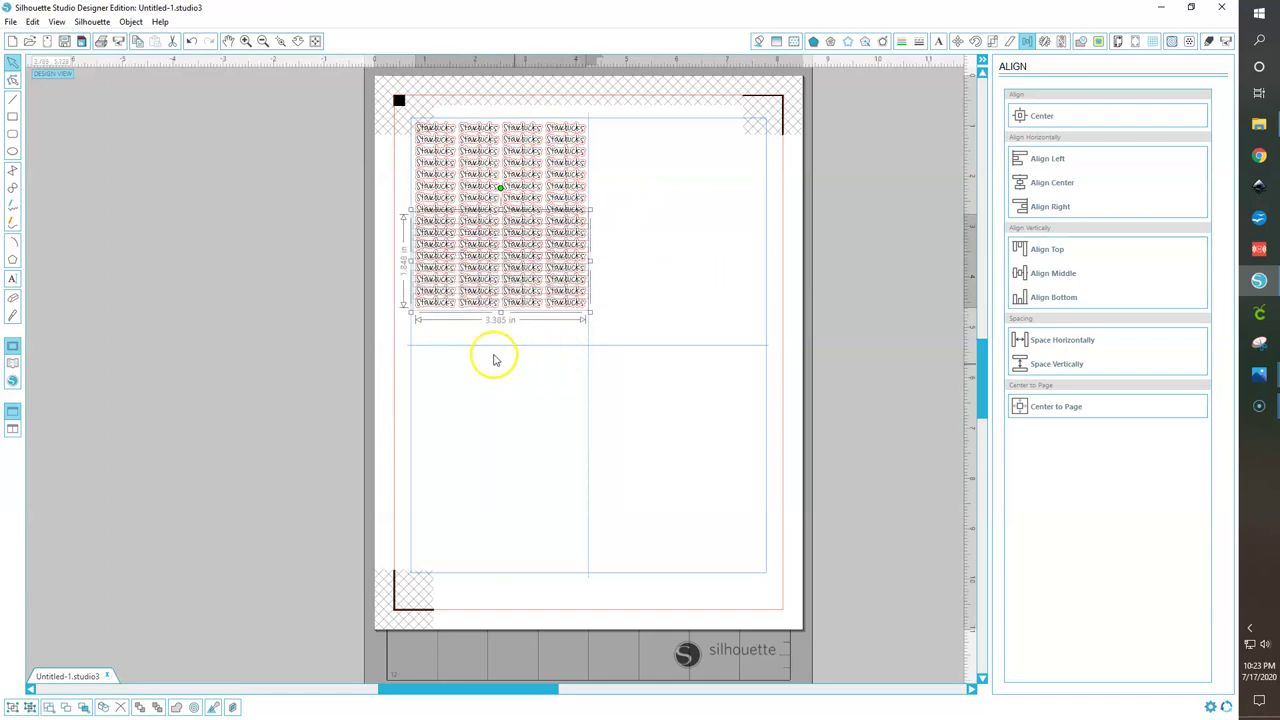
# Select only the bottom two rows of labels and duplicate them downward to make eighteen rows.
pyautogui.click(483, 323)
pyautogui.click(481, 302)
pyautogui.keyDown('shift'); pyautogui.click(483, 285); pyautogui.keyUp('shift')
pyautogui.press('Escape')
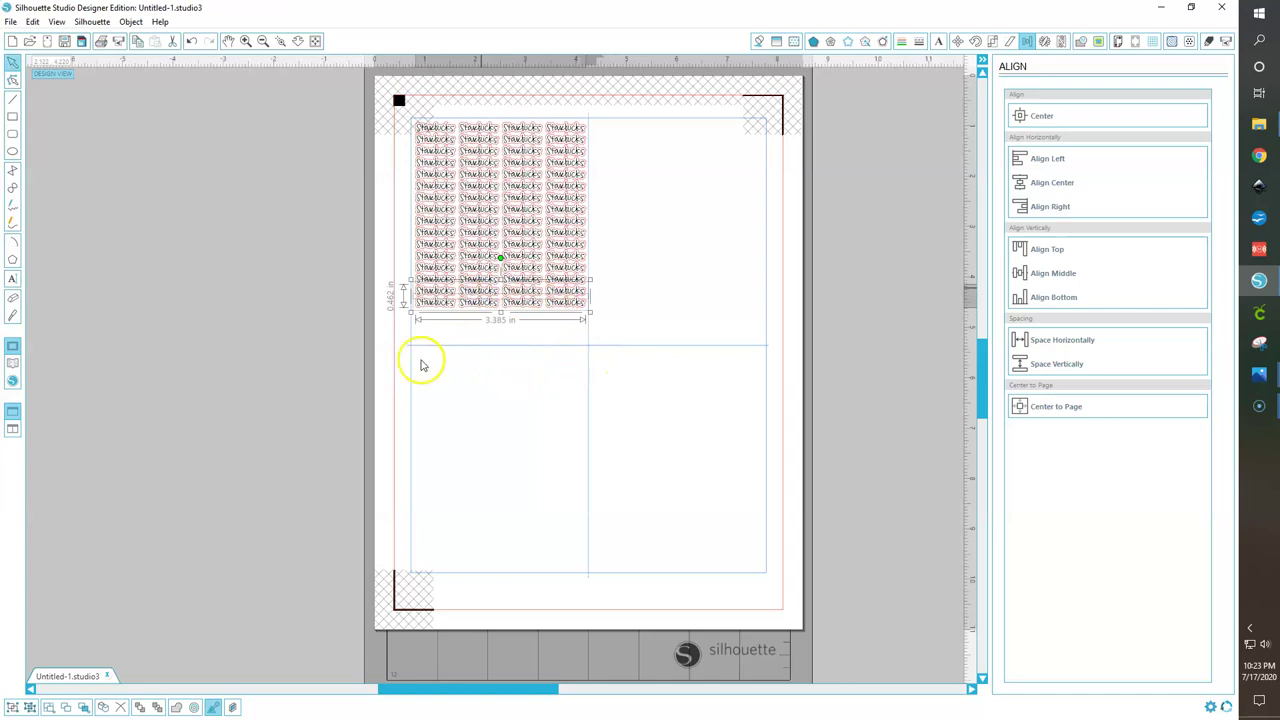
pyautogui.hotkey('ctrl', 'Down')
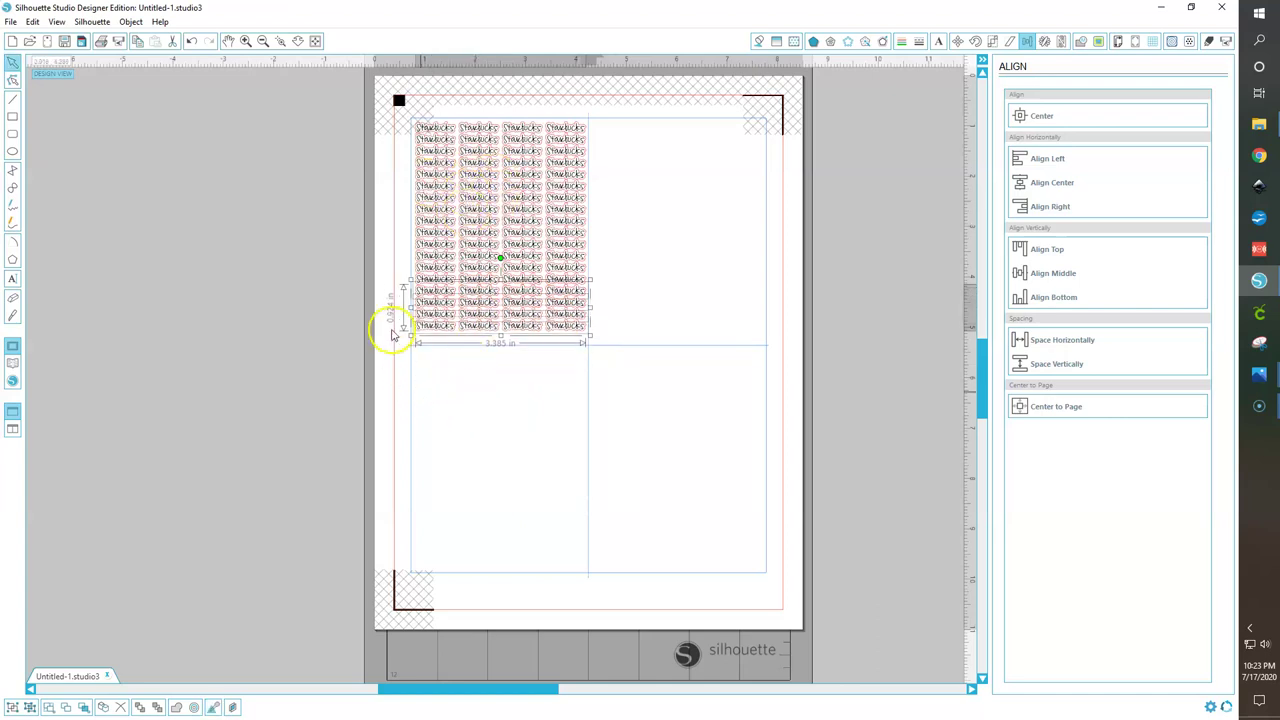
# Move the bottom row of labels down to just above the horizontal dividing line.
pyautogui.click(697, 393)
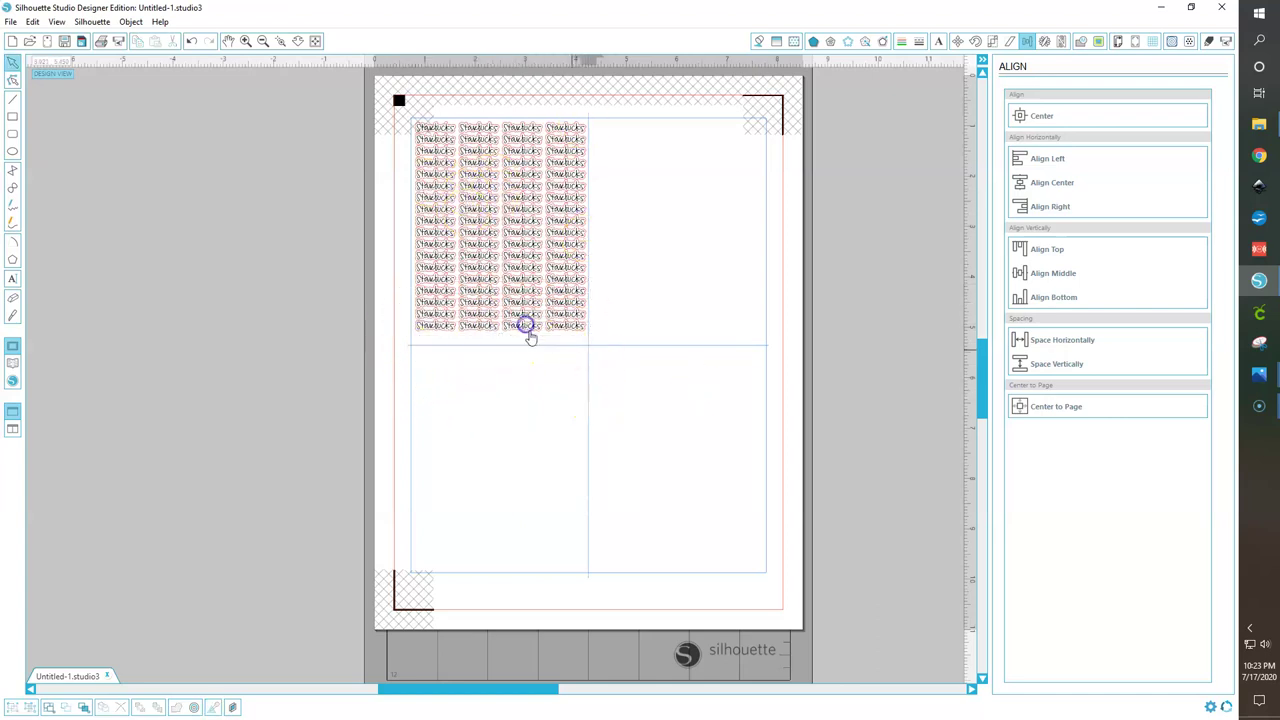
pyautogui.moveTo(530, 335); pyautogui.dragTo(532, 338)
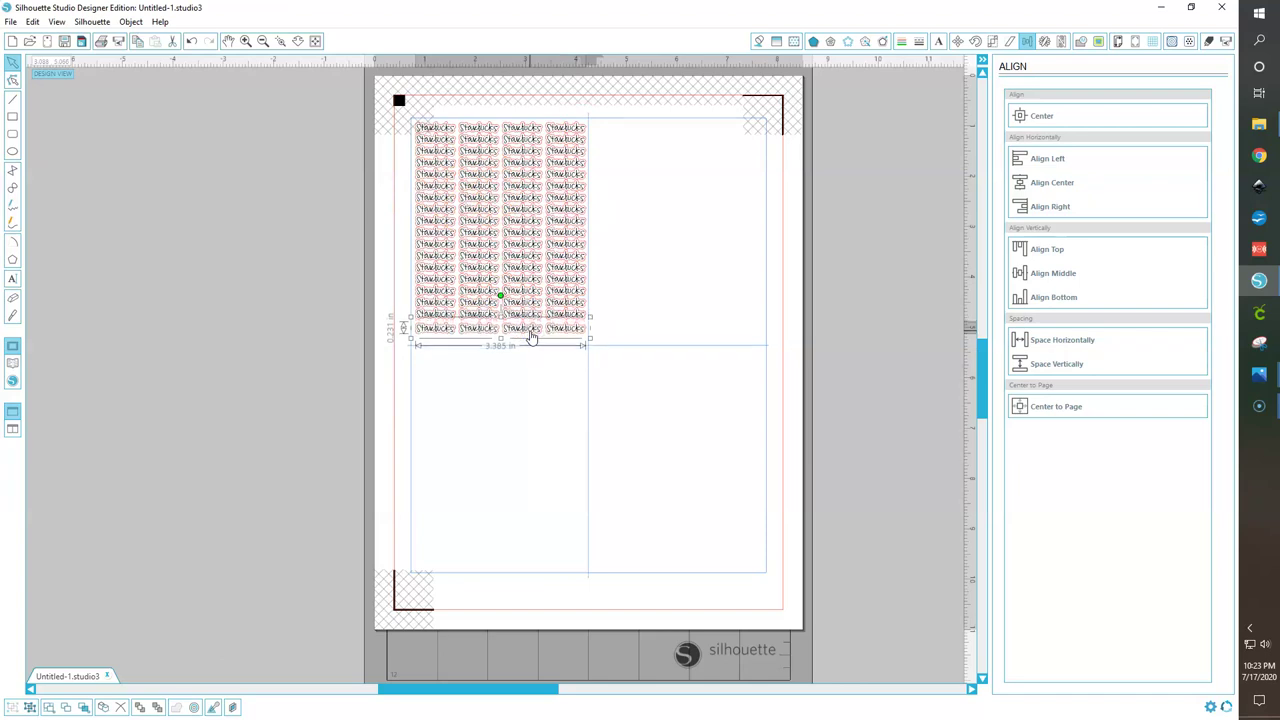
pyautogui.press('Down')
pyautogui.press('Down')
pyautogui.press('Down')
pyautogui.press('Down')
pyautogui.press('Down')
pyautogui.press('Down')
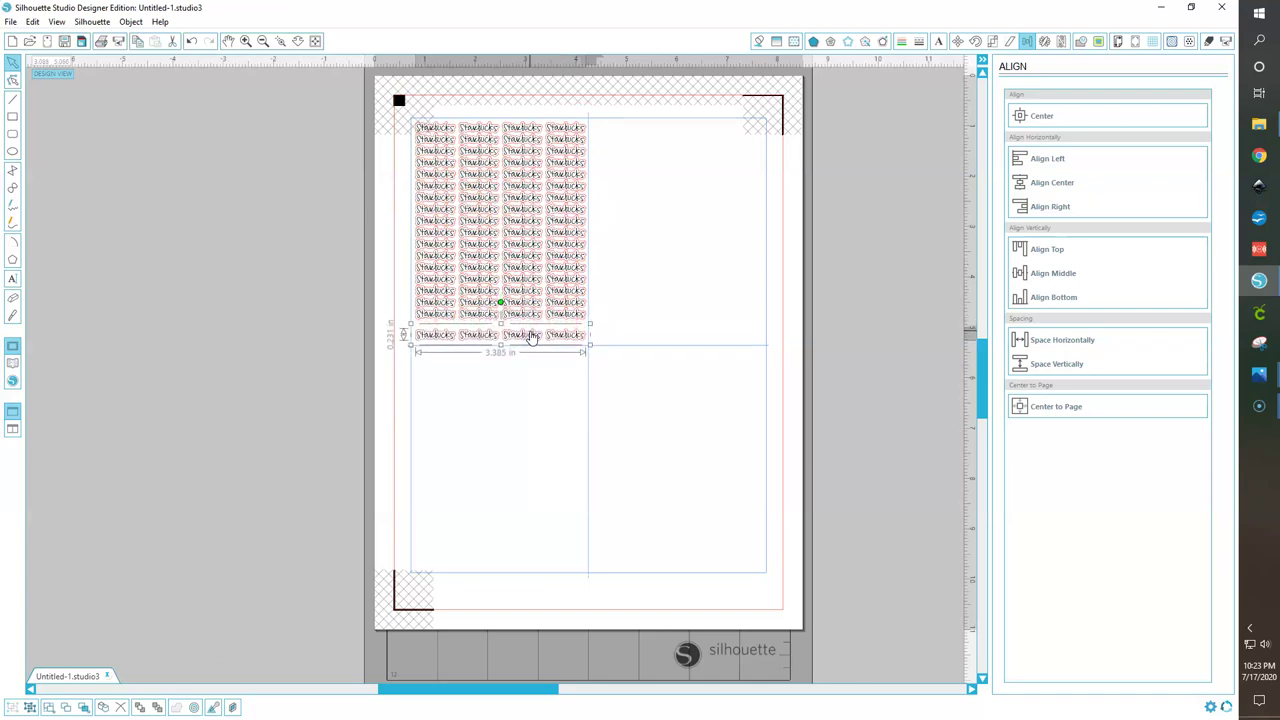
pyautogui.click(651, 309)
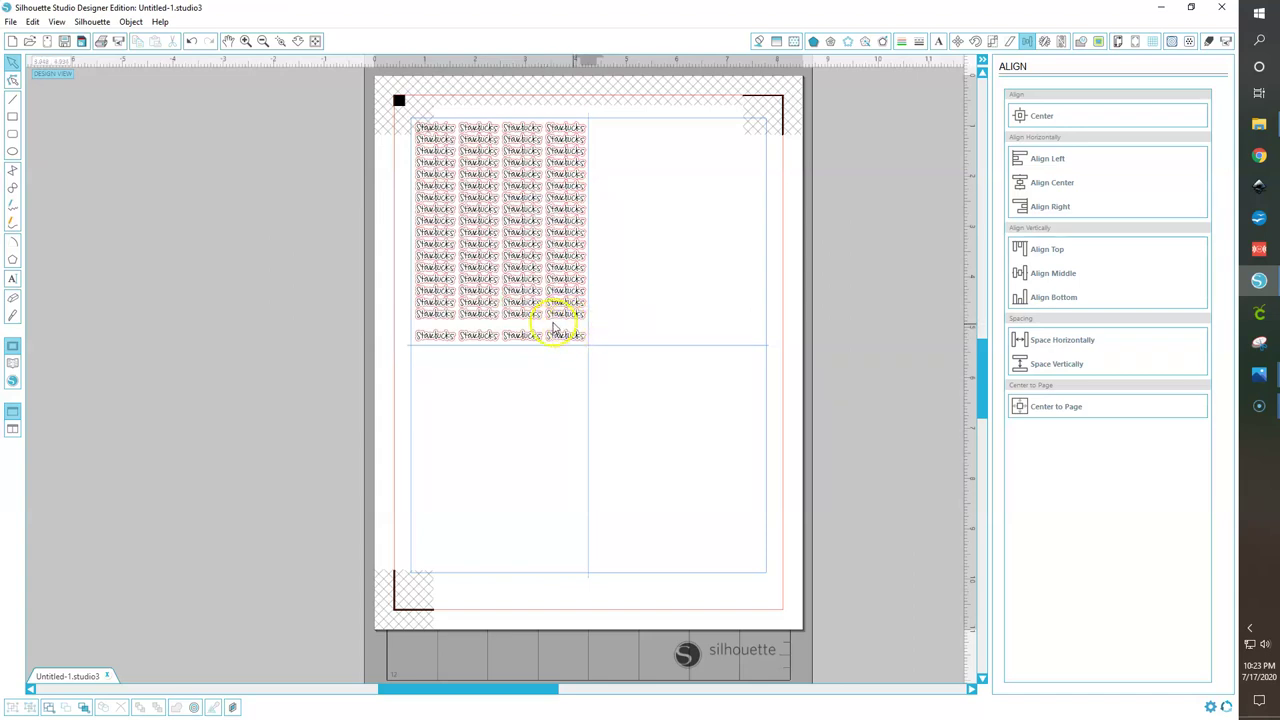
# Select all eighteen rows of Starbucks labels and space them evenly vertically.
pyautogui.click(545, 324)
pyautogui.keyDown('shift'); pyautogui.click(540, 268); pyautogui.keyUp('shift')
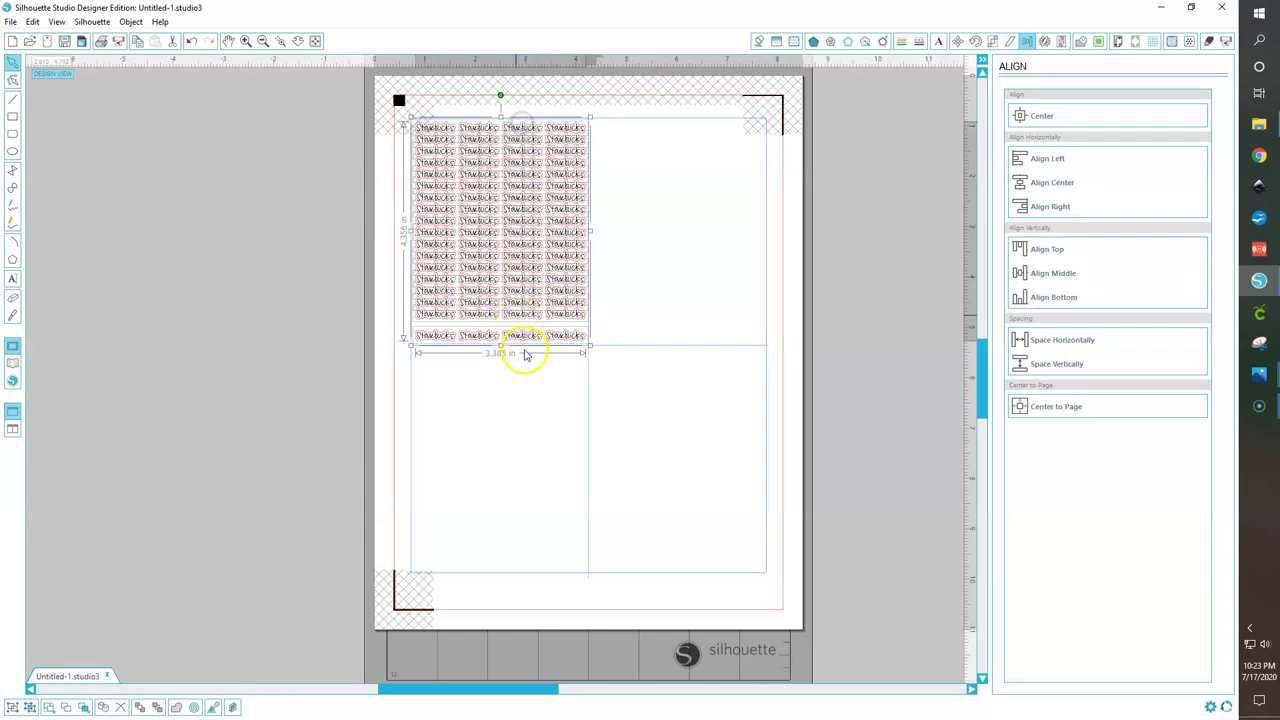
pyautogui.click(1053, 367)
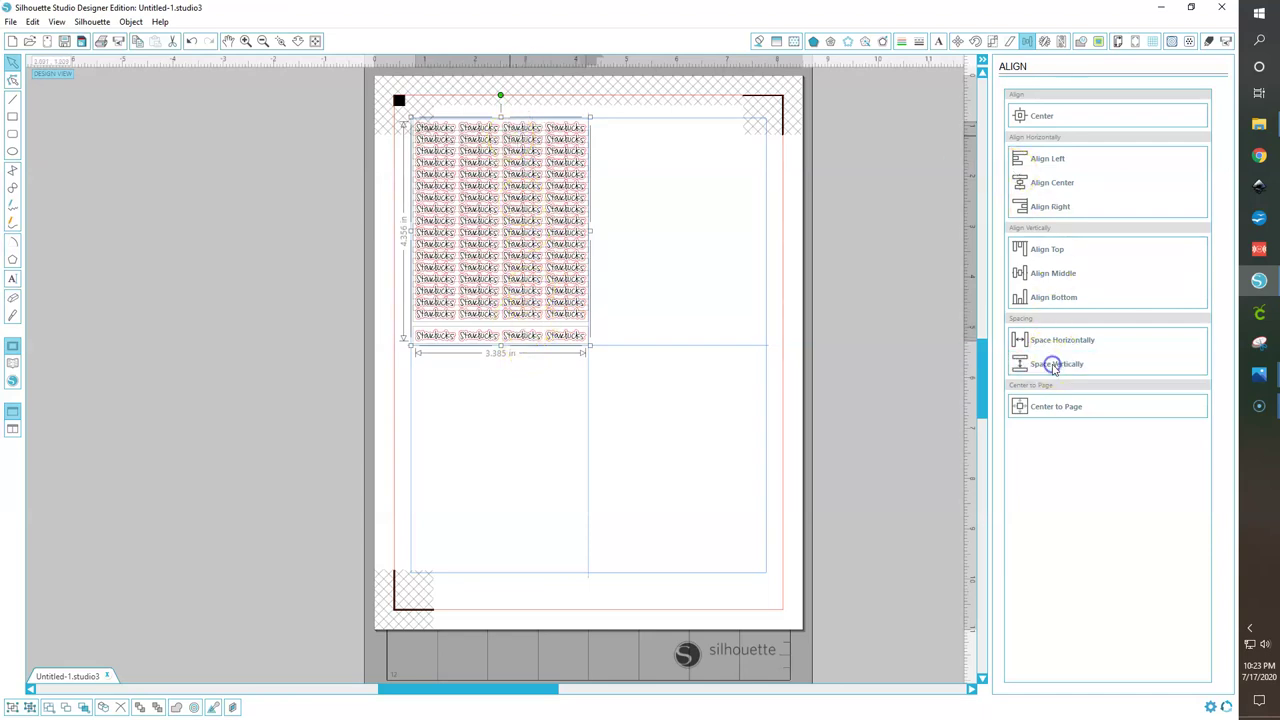
pyautogui.click(870, 331)
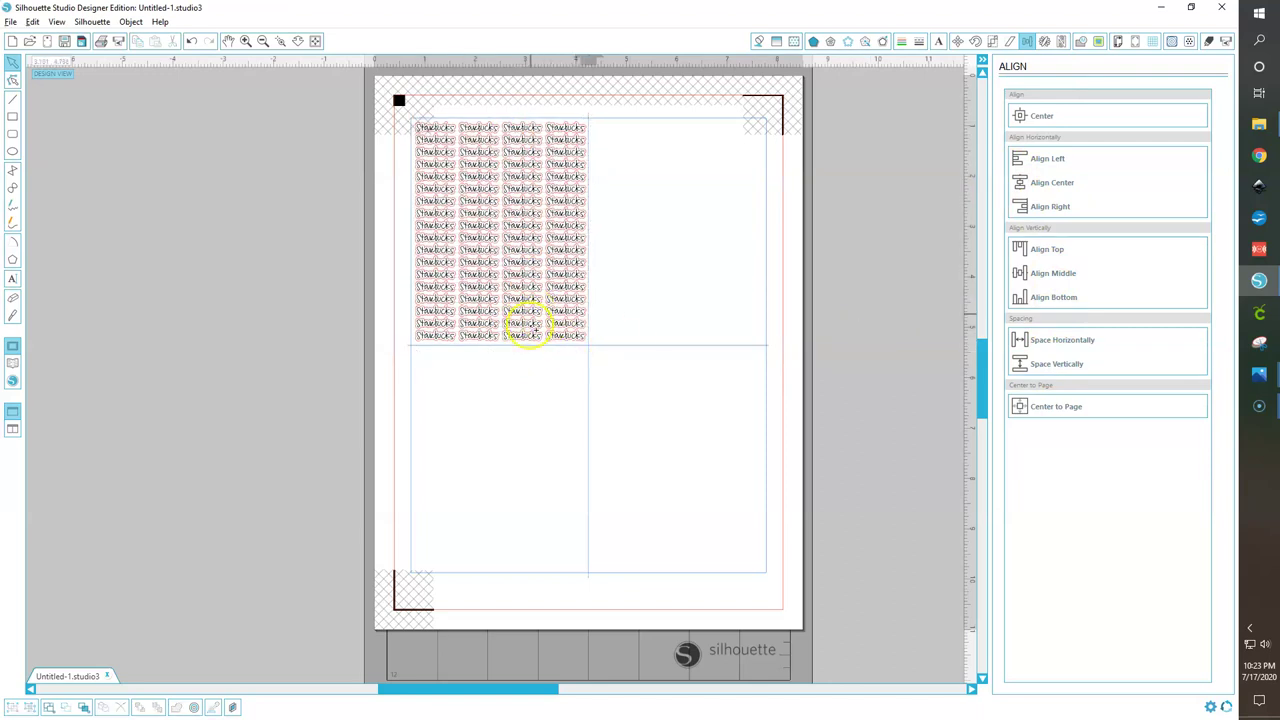
# Delete two adjacent rows of labels, the eighth and ninth, from the middle of the block.
pyautogui.scroll(2, 530, 325)
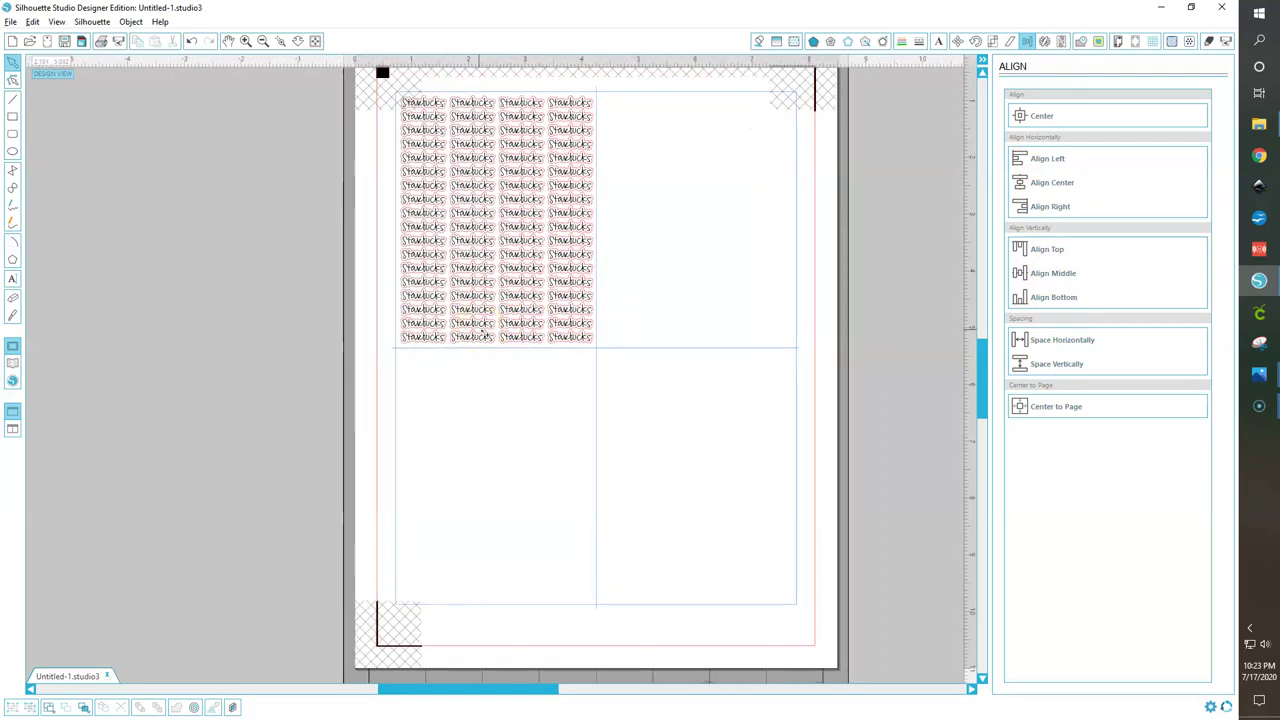
pyautogui.scroll(2, 481, 340)
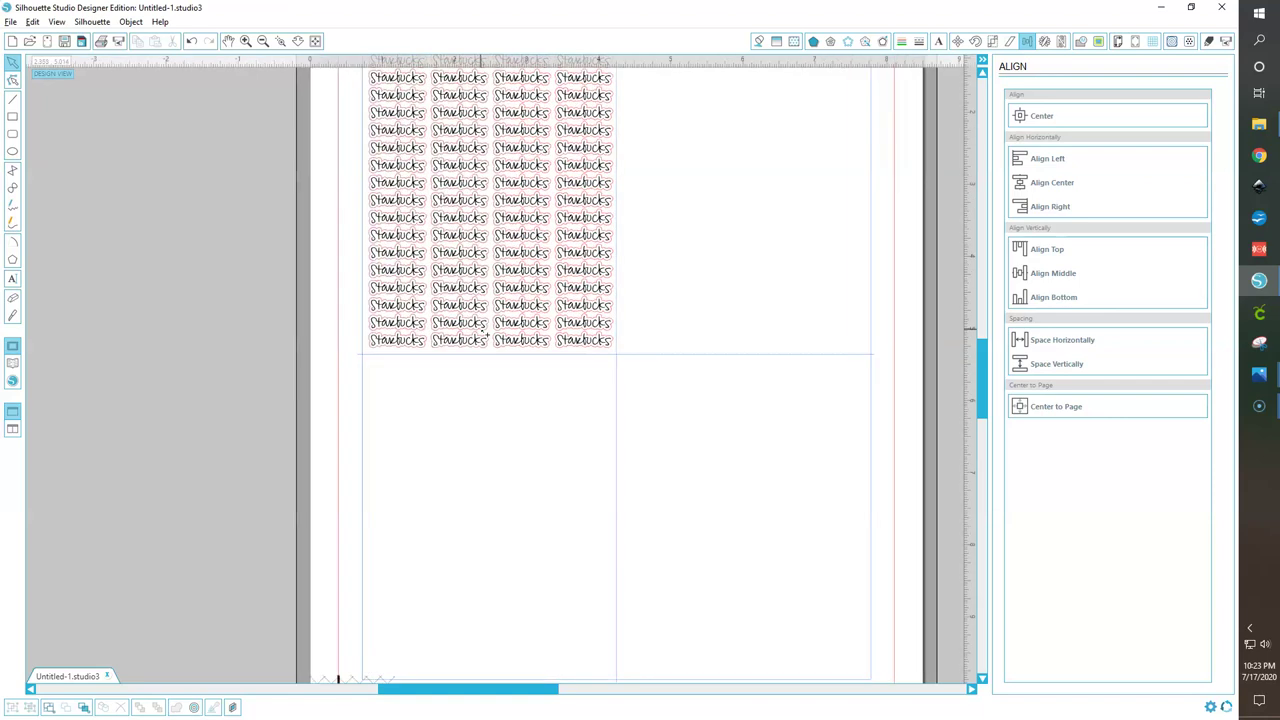
pyautogui.scroll(4, 485, 336)
pyautogui.scroll(6, 495, 345)
pyautogui.scroll(1, 517, 372)
pyautogui.click(527, 405)
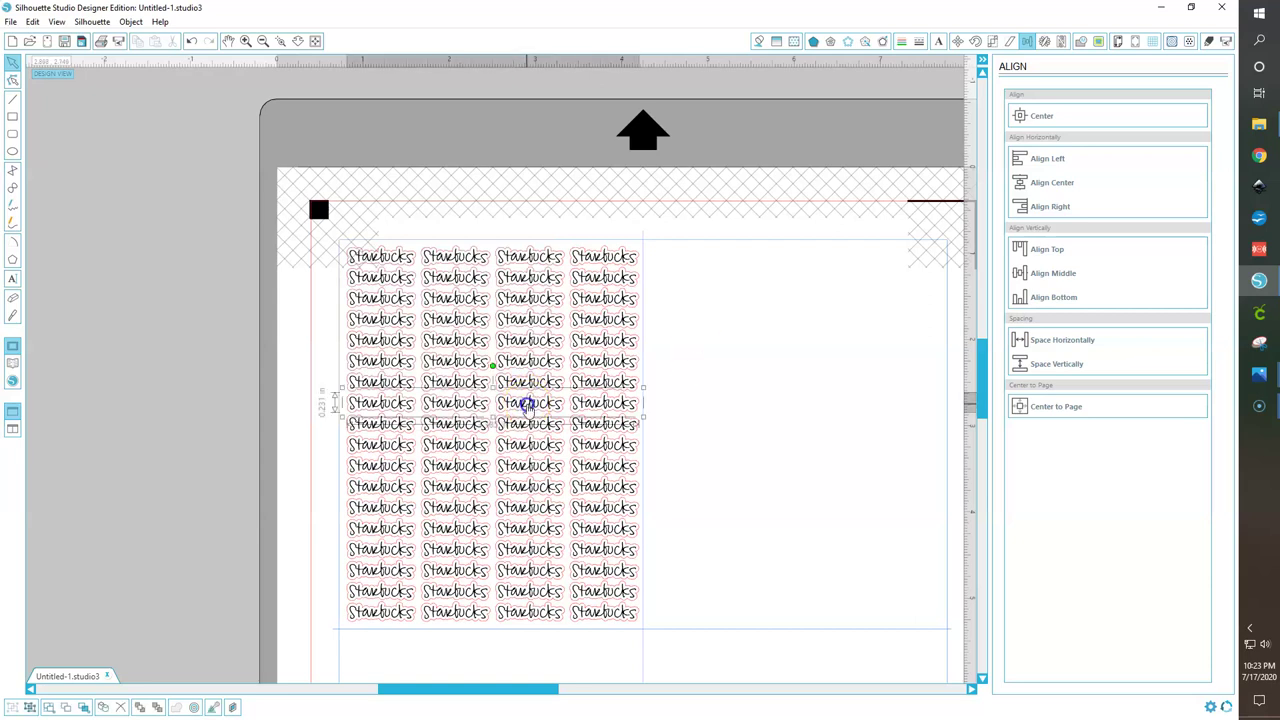
pyautogui.press('Delete')
pyautogui.click(530, 420)
pyautogui.press('Delete')
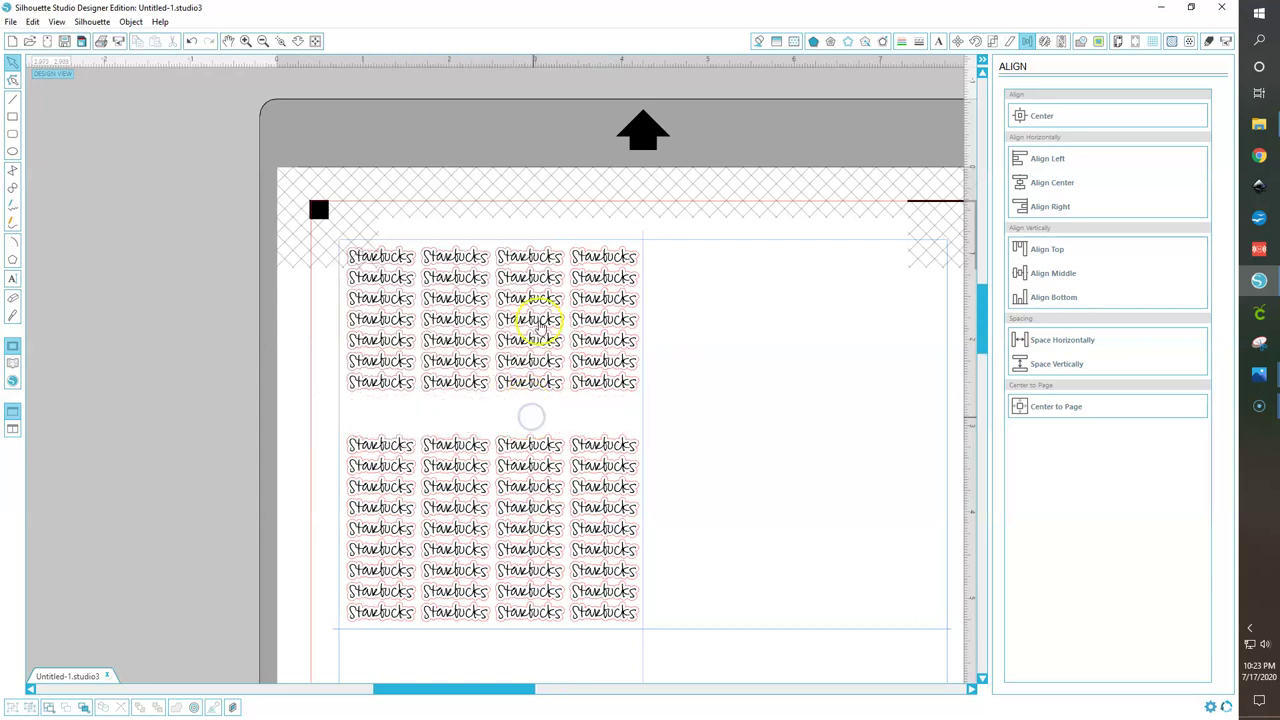
pyautogui.click(566, 257)
pyautogui.keyDown('shift'); pyautogui.click(553, 280); pyautogui.keyUp('shift')
pyautogui.keyDown('shift'); pyautogui.click(551, 300); pyautogui.keyUp('shift')
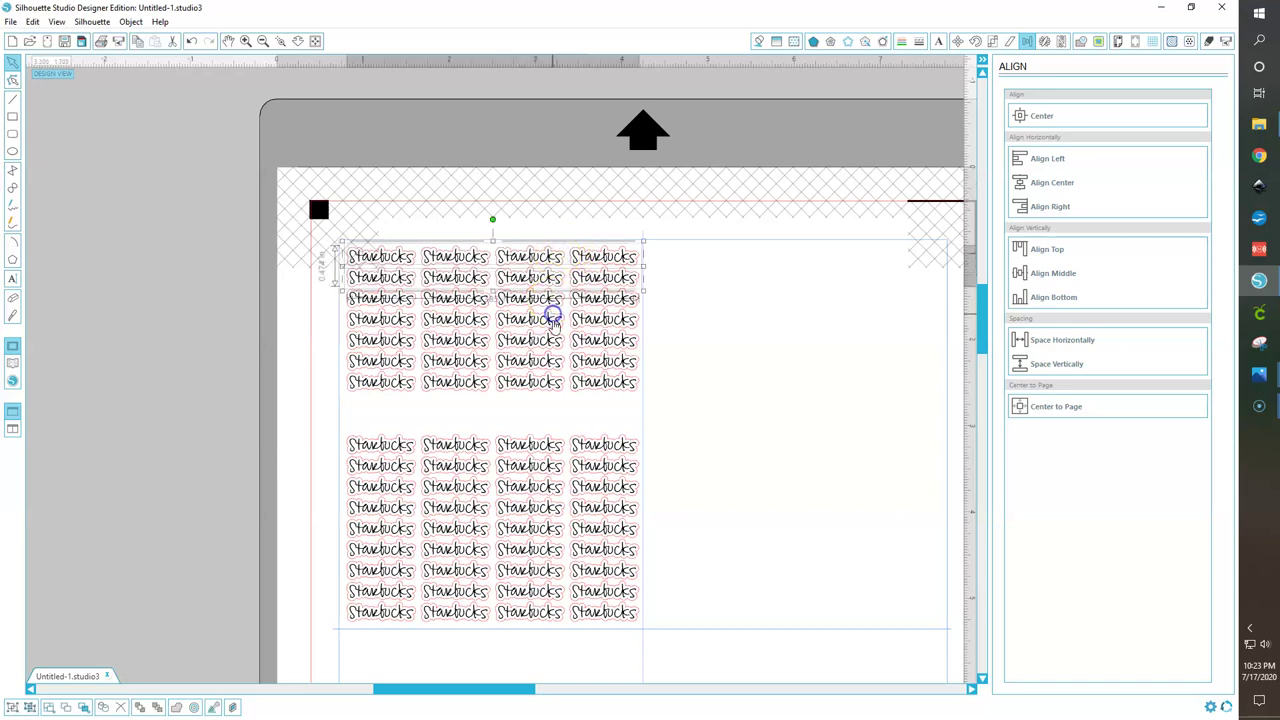
pyautogui.keyDown('shift'); pyautogui.click(552, 385); pyautogui.keyUp('shift')
pyautogui.click(569, 425)
pyautogui.click(569, 423)
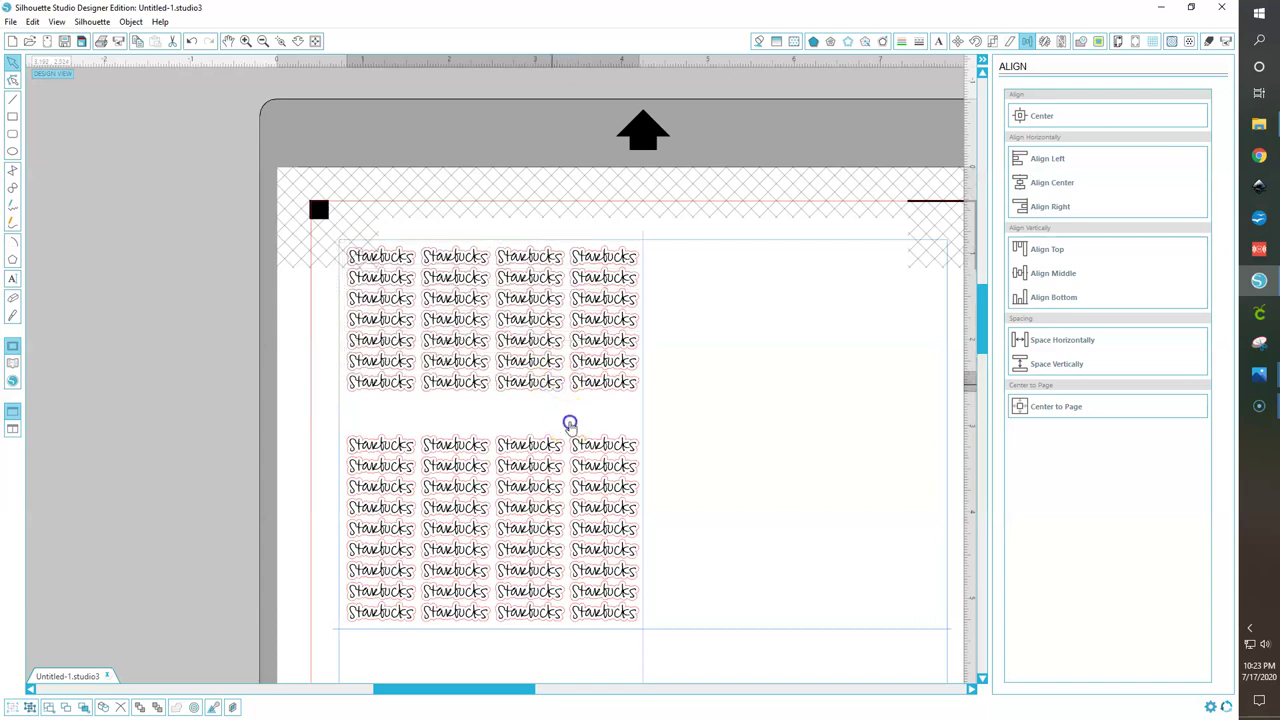
# Select all sixteen remaining rows of labels and space them evenly vertically to close the gap.
pyautogui.click(537, 256)
pyautogui.keyDown('shift'); pyautogui.click(604, 614); pyautogui.keyUp('shift')
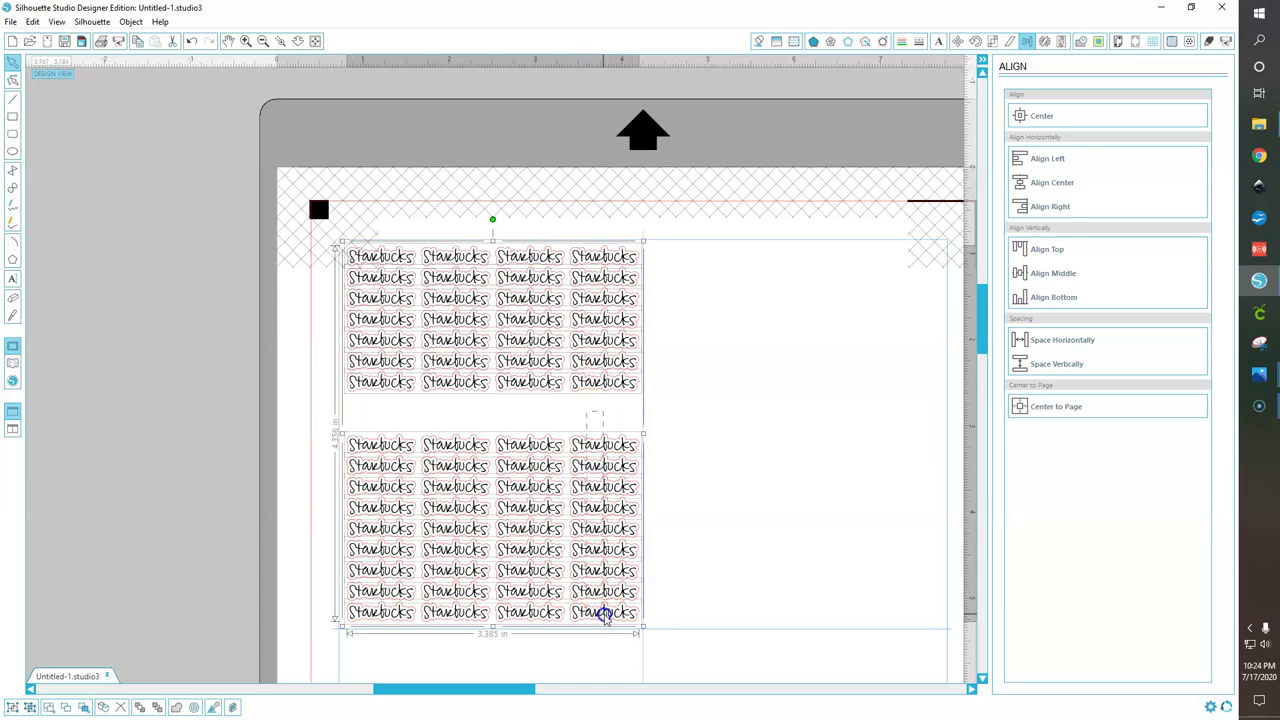
pyautogui.click(1045, 366)
pyautogui.click(794, 418)
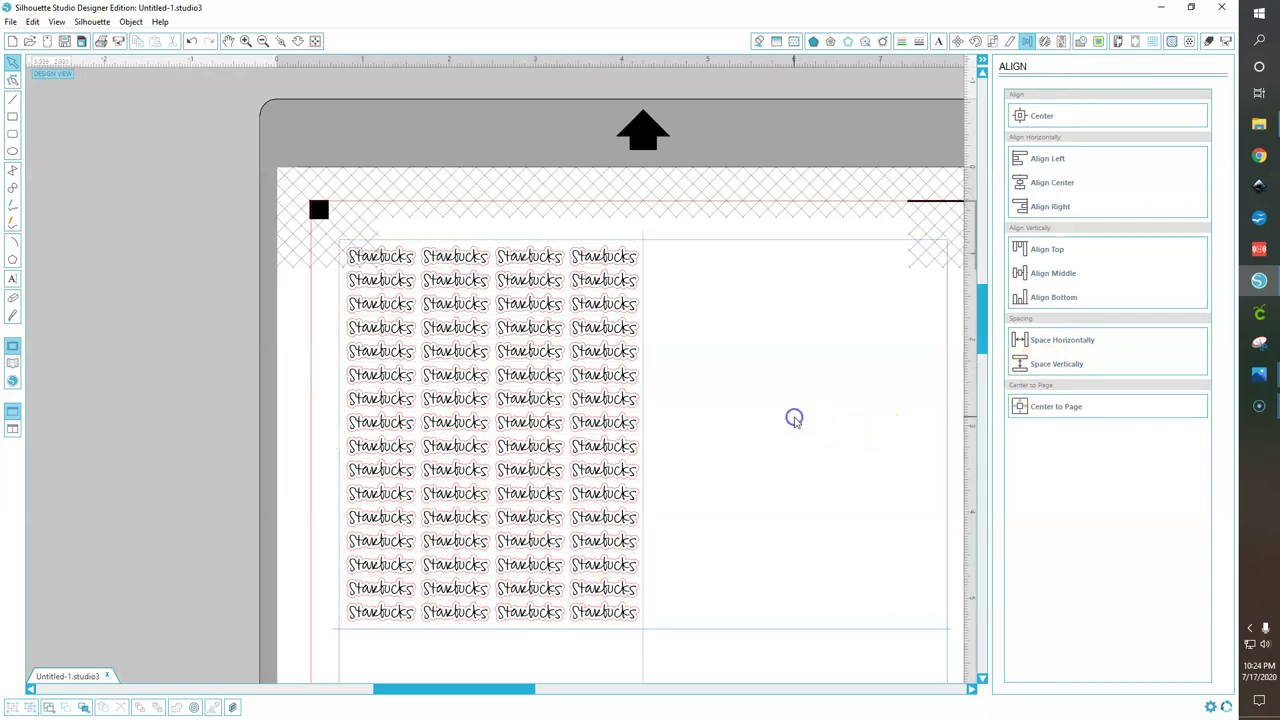
pyautogui.click(786, 420)
# Import the handwriting photo IMG-3513 (3).jpg onto the workspace beside the page.
pyautogui.scroll(-5, 815, 513)
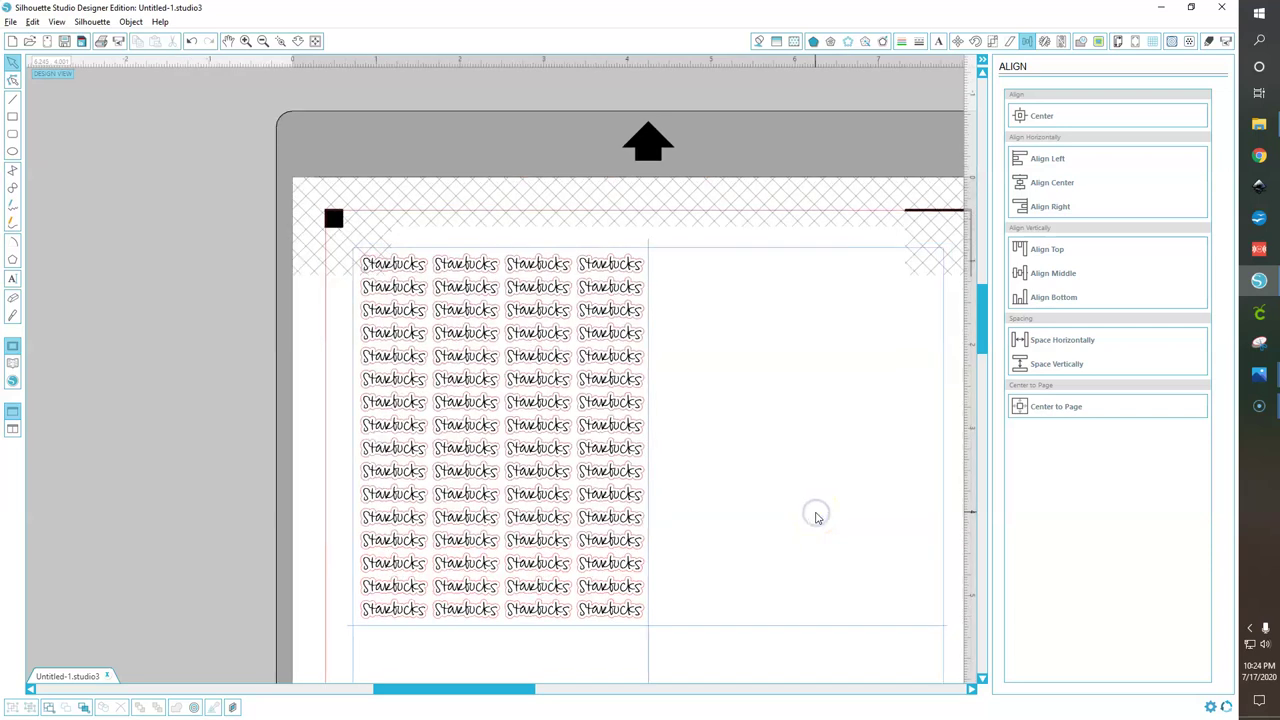
pyautogui.scroll(-4, 823, 518)
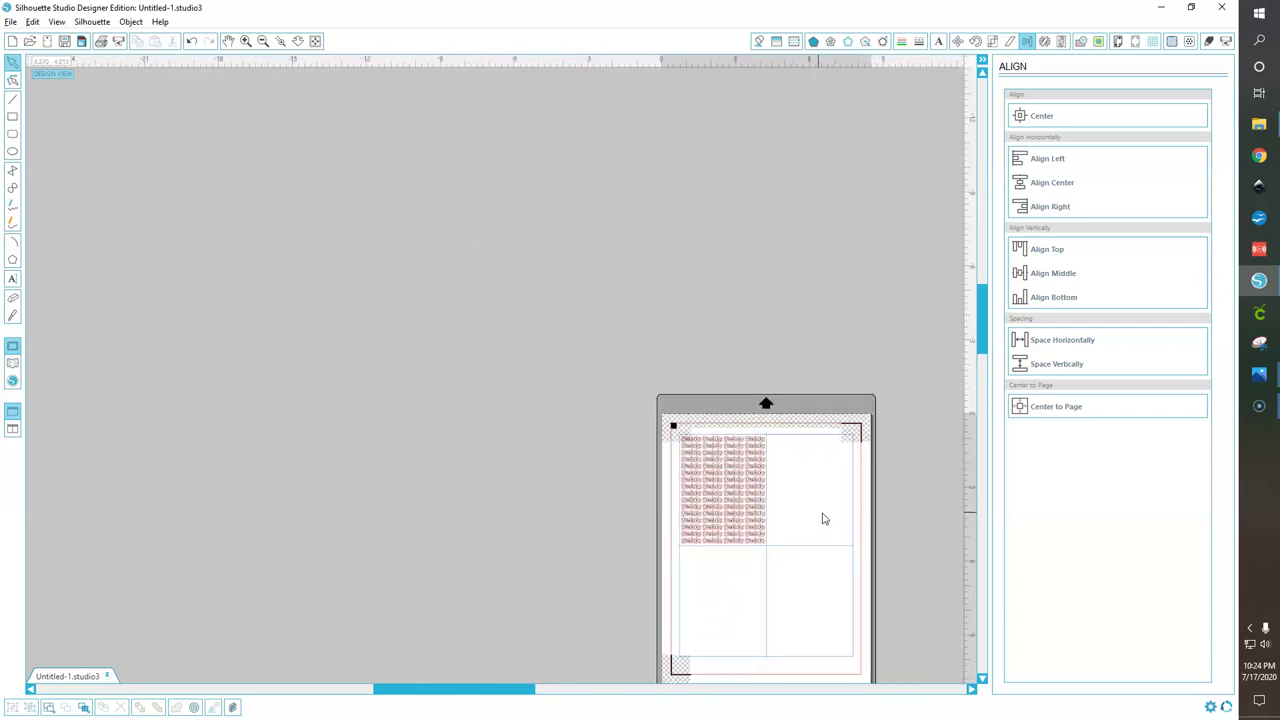
pyautogui.scroll(-3, 823, 518)
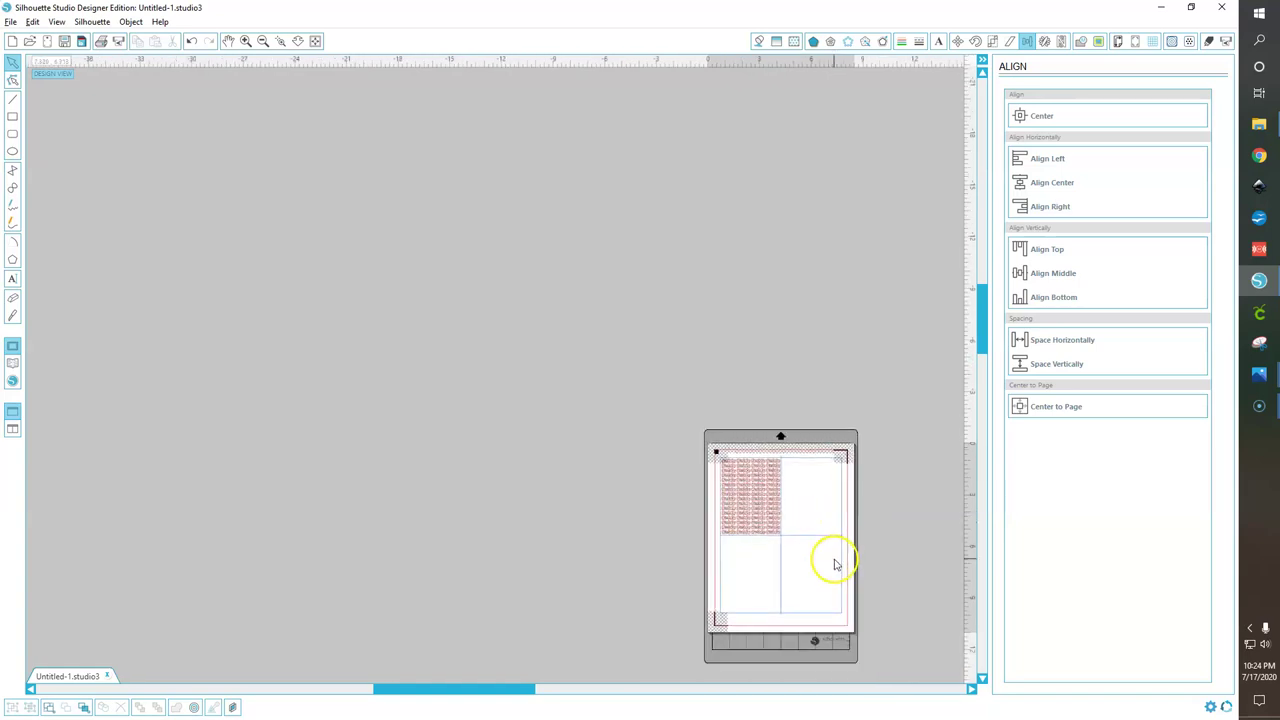
pyautogui.scroll(-2, 835, 565)
pyautogui.scroll(4, 847, 552)
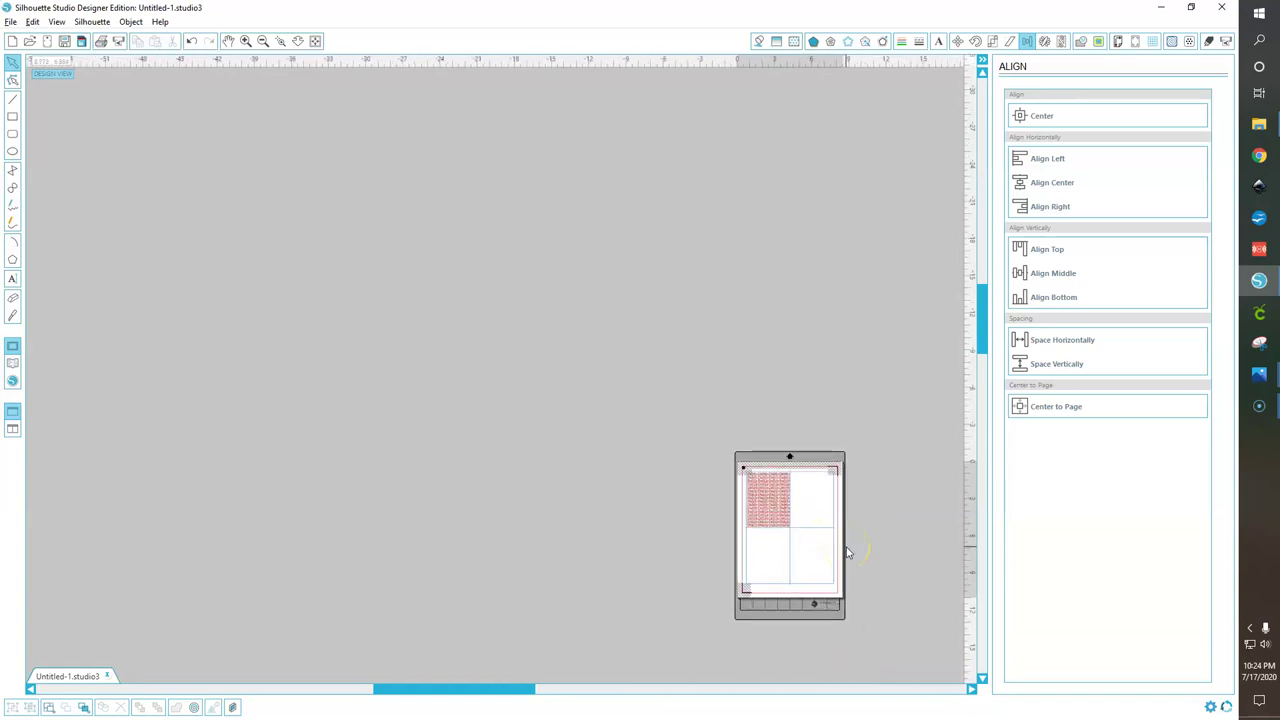
pyautogui.scroll(4, 847, 552)
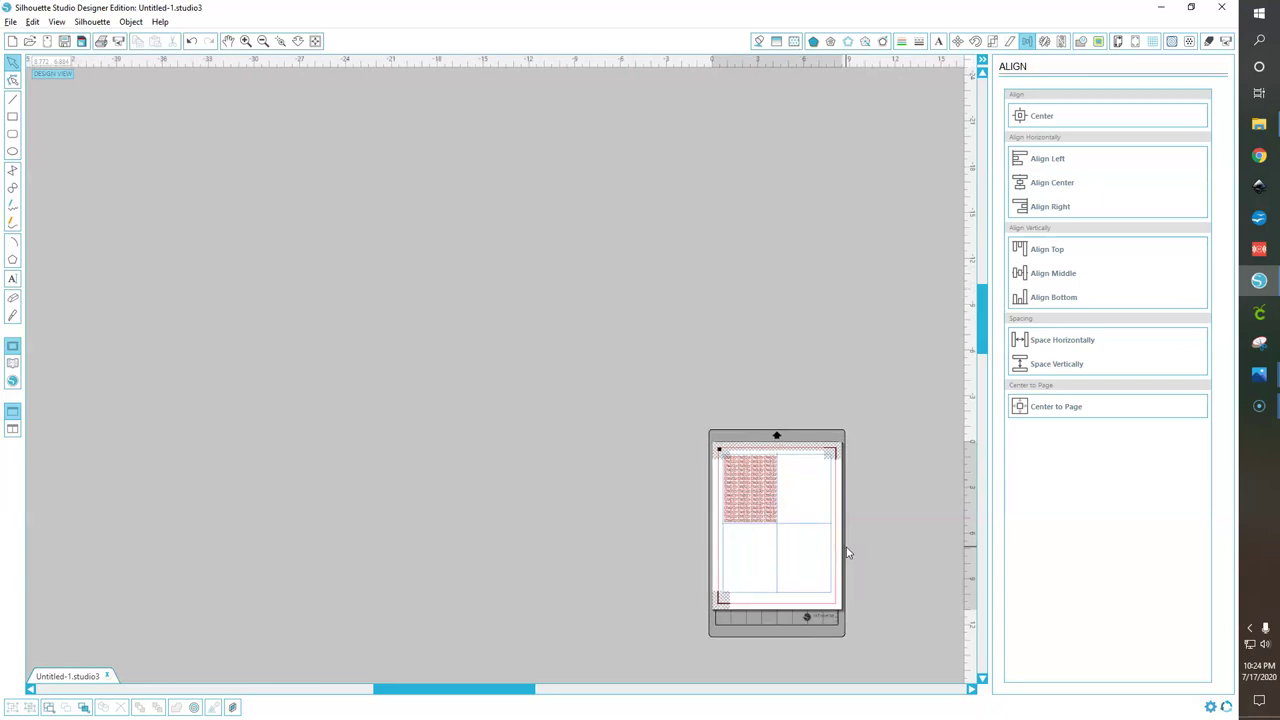
pyautogui.scroll(1, 847, 552)
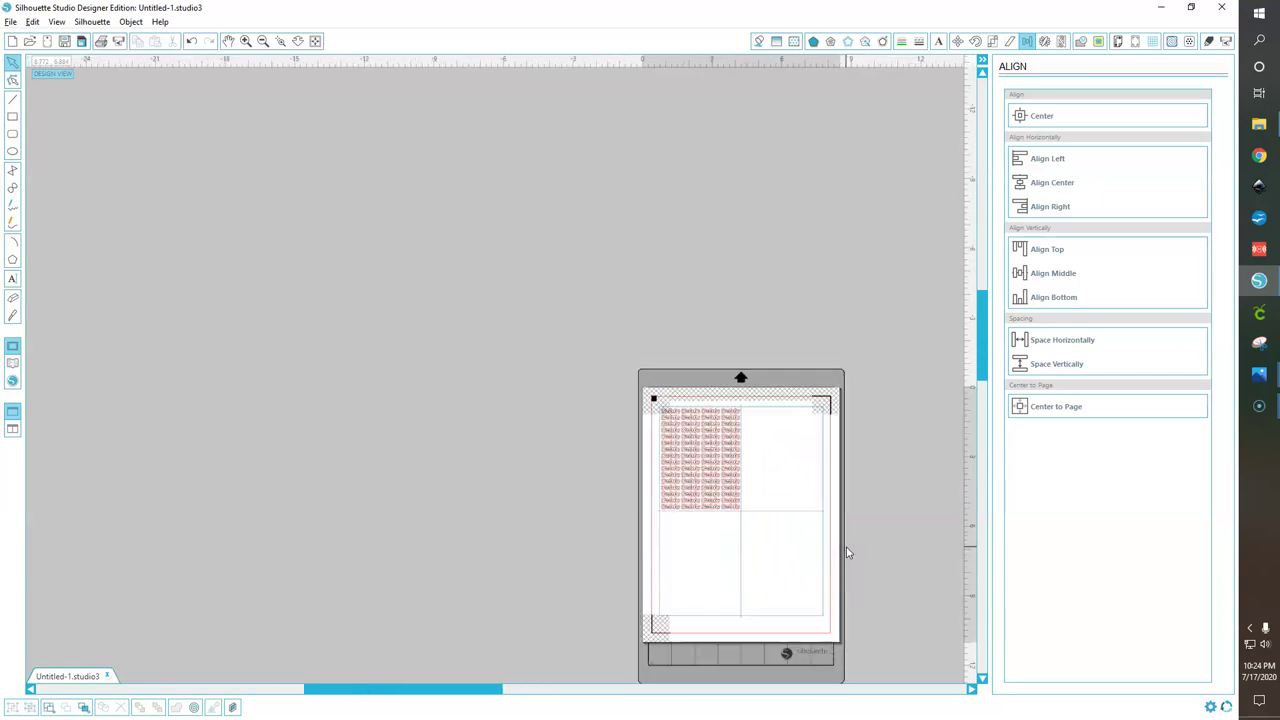
pyautogui.scroll(3, 847, 552)
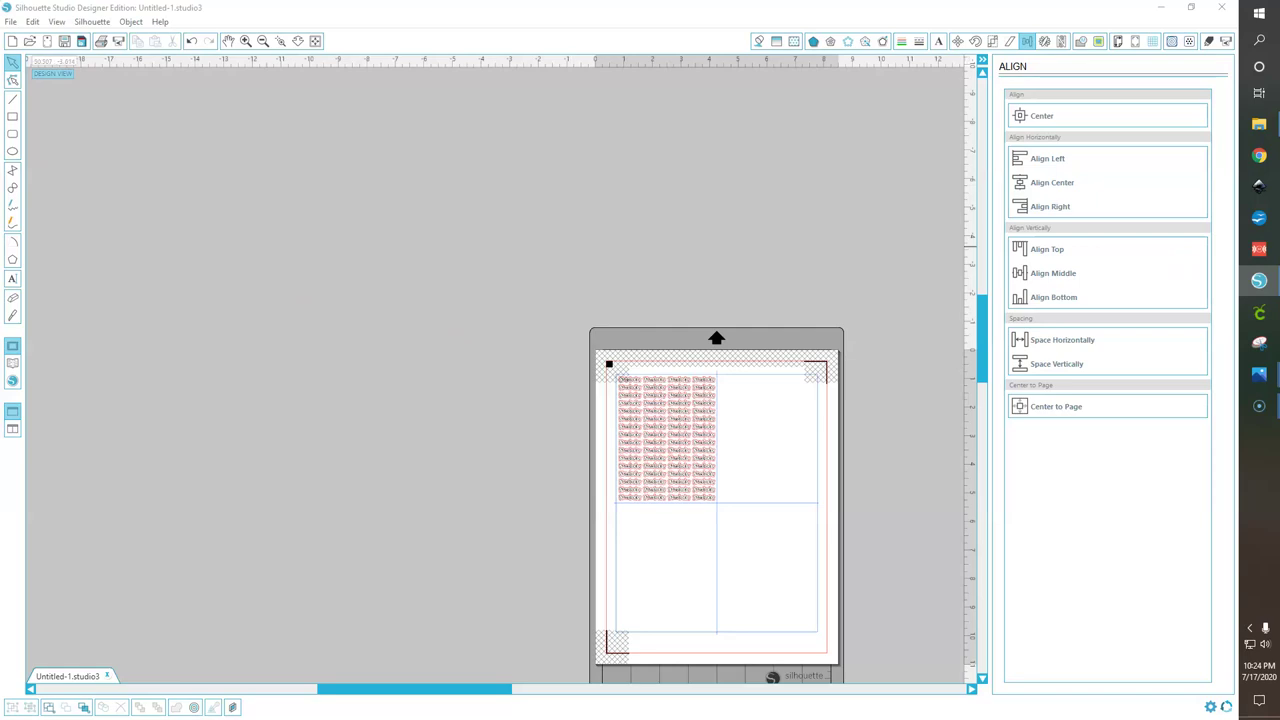
pyautogui.moveTo(648, 358); pyautogui.dragTo(342, 362)
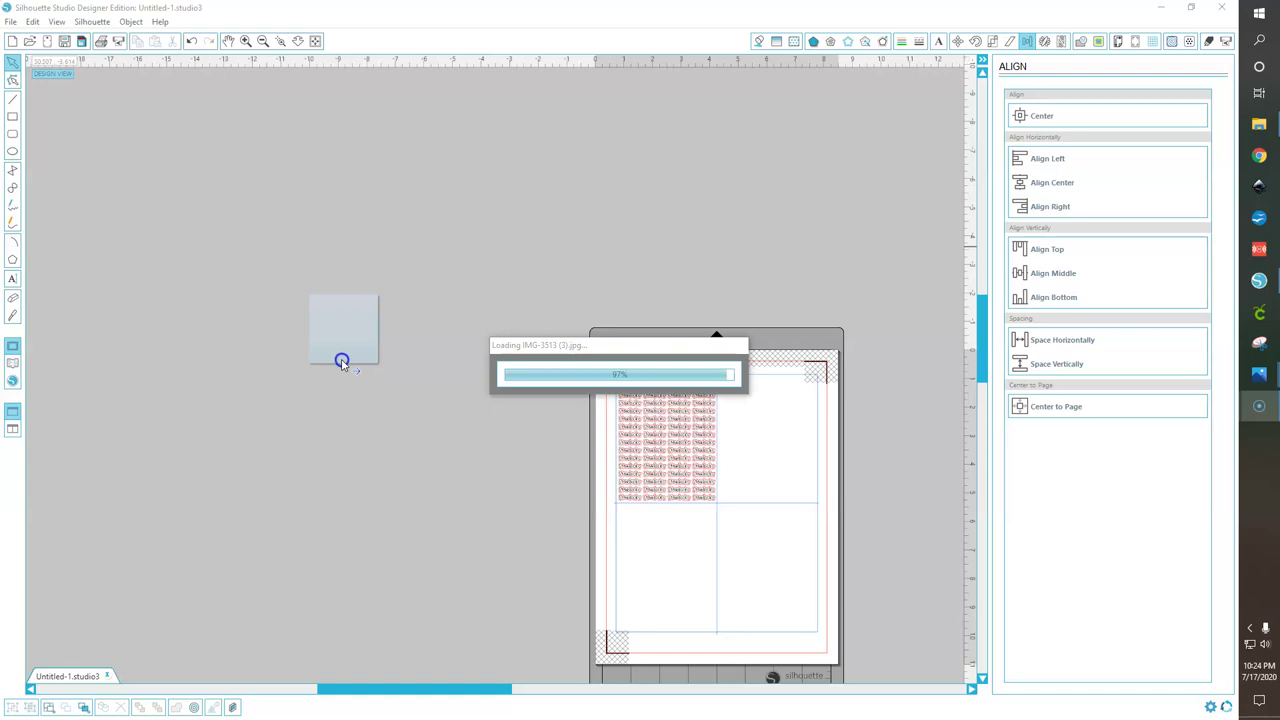
pyautogui.click(819, 193)
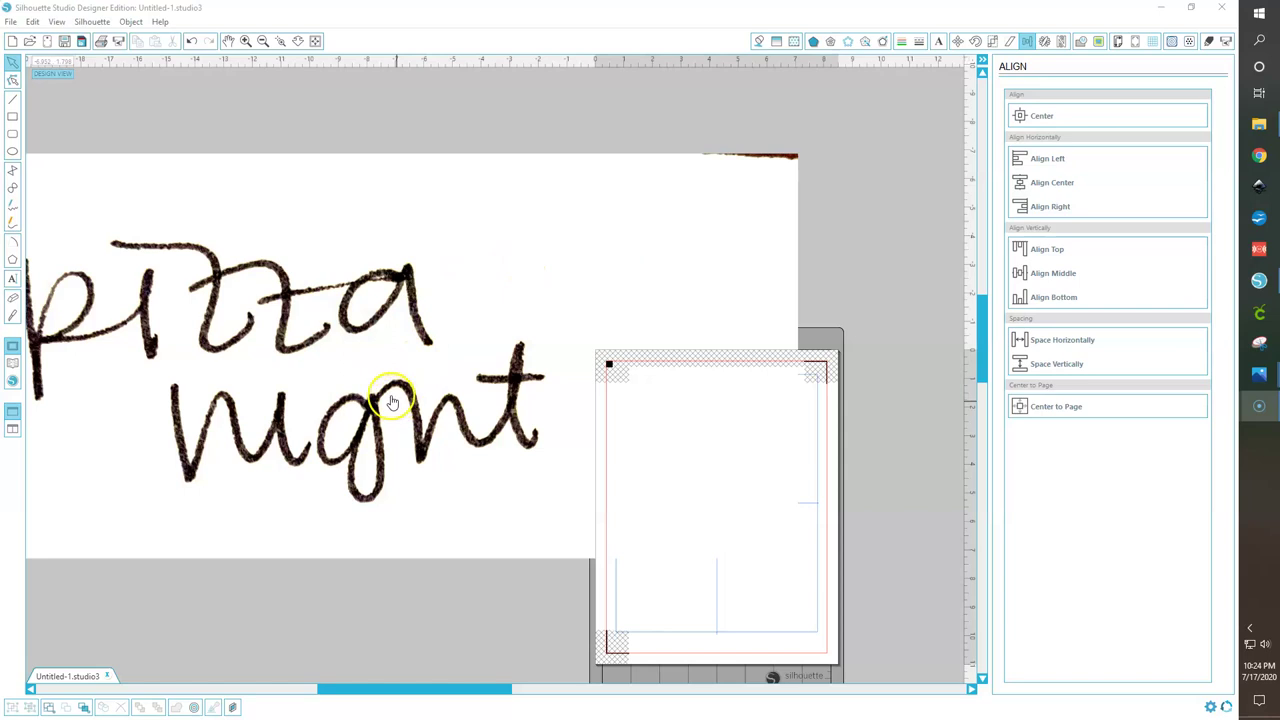
# Move the pizza night photo away from the page so its lettering sits fully on the empty workspace.
pyautogui.moveTo(448, 324); pyautogui.dragTo(361, 348)
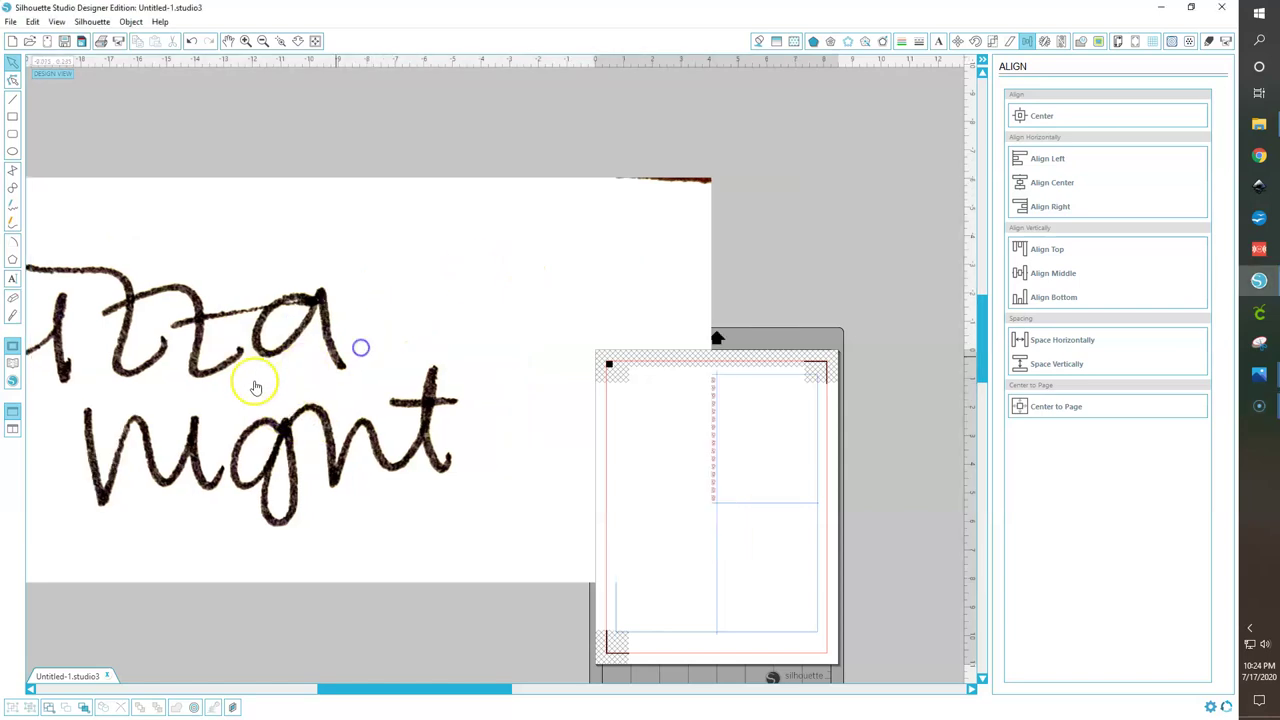
pyautogui.moveTo(239, 415); pyautogui.dragTo(420, 340)
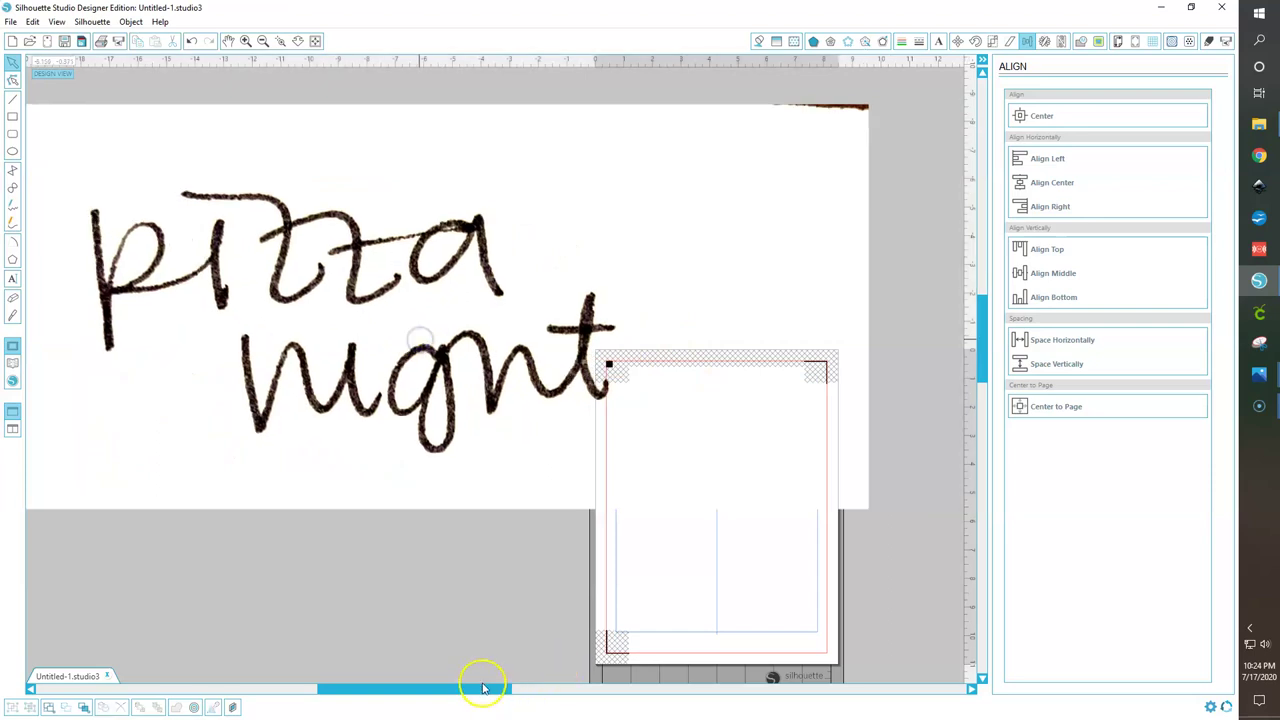
pyautogui.moveTo(445, 694); pyautogui.dragTo(374, 694)
pyautogui.moveTo(663, 357); pyautogui.dragTo(425, 428)
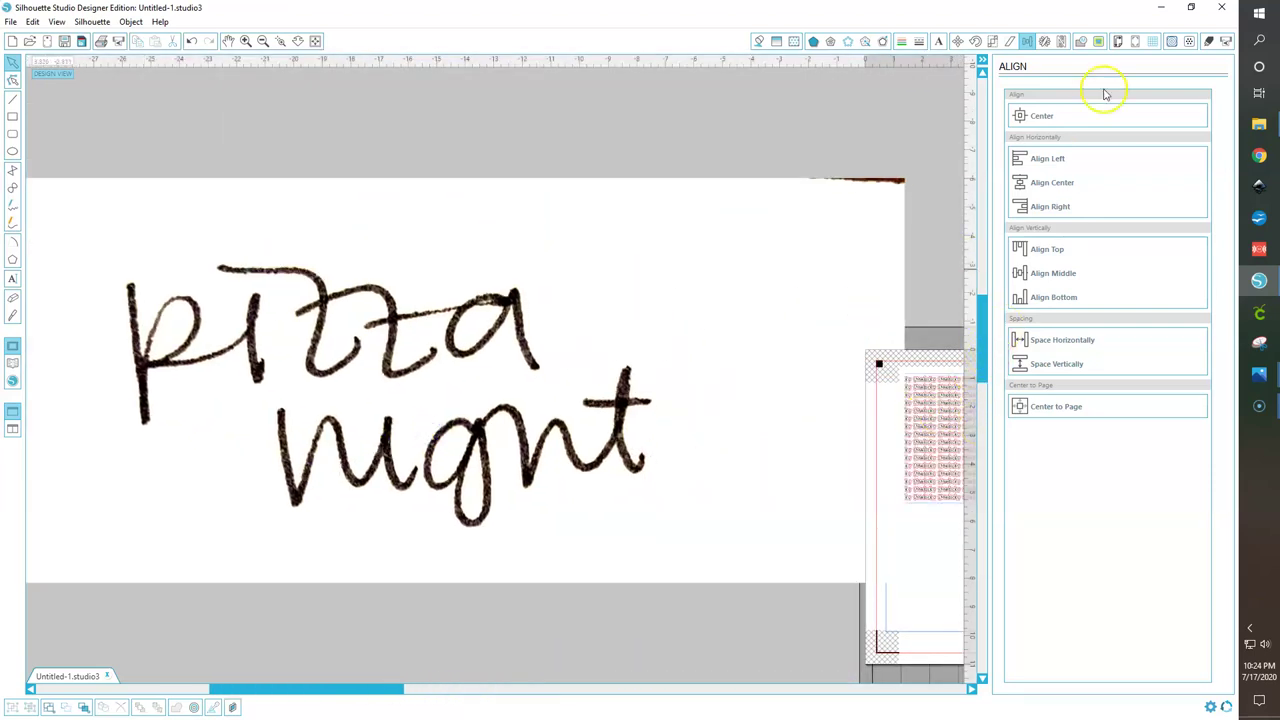
# Define a trace area about 21.6 by 11.6 in around the pizza night lettering in the photo.
pyautogui.click(1098, 41)
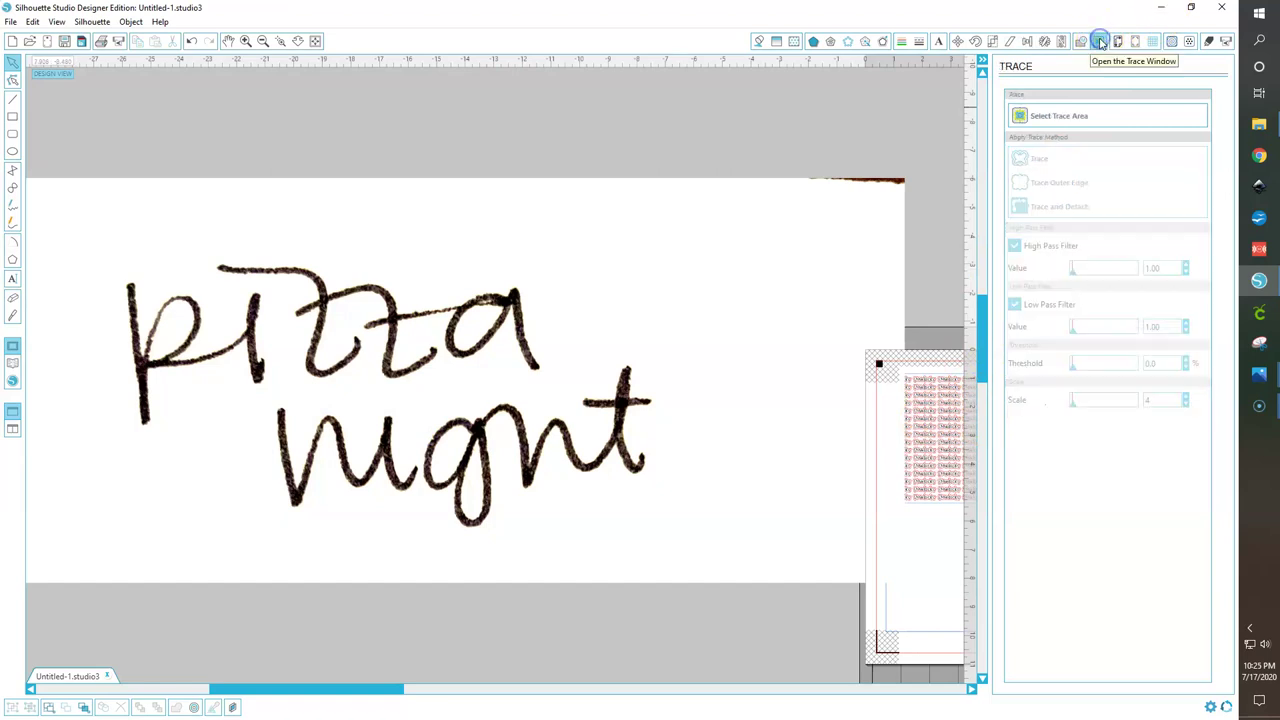
pyautogui.click(1078, 117)
pyautogui.moveTo(96, 220)
pyautogui.mouseDown()
pyautogui.moveTo(260, 357)
pyautogui.moveTo(546, 457)
pyautogui.mouseUp()
pyautogui.moveTo(658, 515)
pyautogui.mouseDown()
pyautogui.moveTo(726, 549)
pyautogui.moveTo(713, 551)
pyautogui.mouseUp()
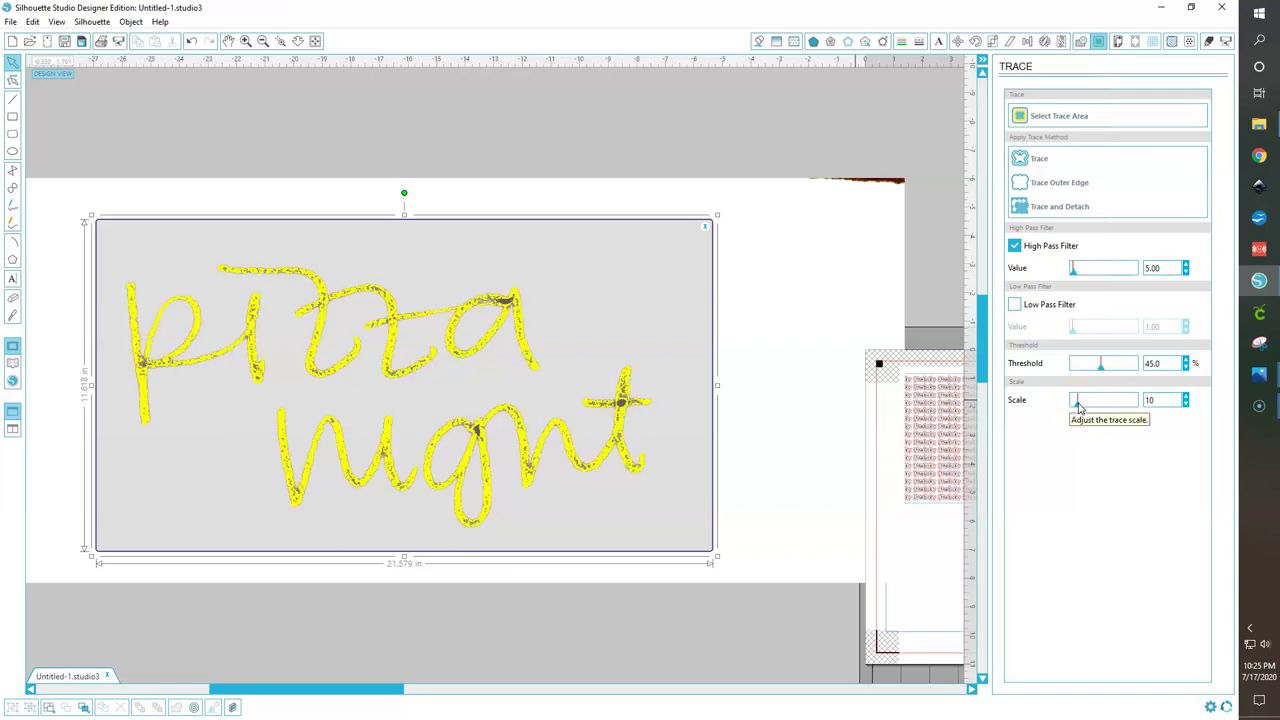
# Trace the pizza night lettering with the high pass filter at 92 and scale at 5, and delete the source photo.
pyautogui.click(1077, 402)
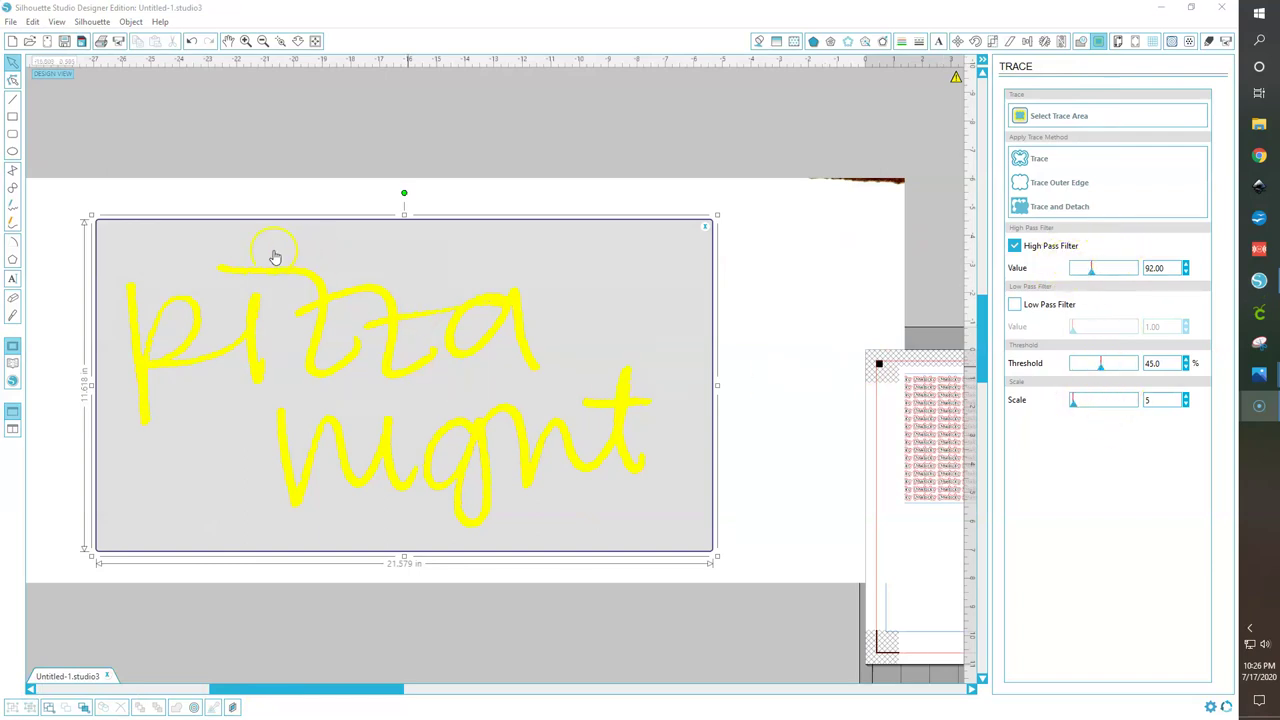
pyautogui.click(1008, 158)
pyautogui.click(780, 302)
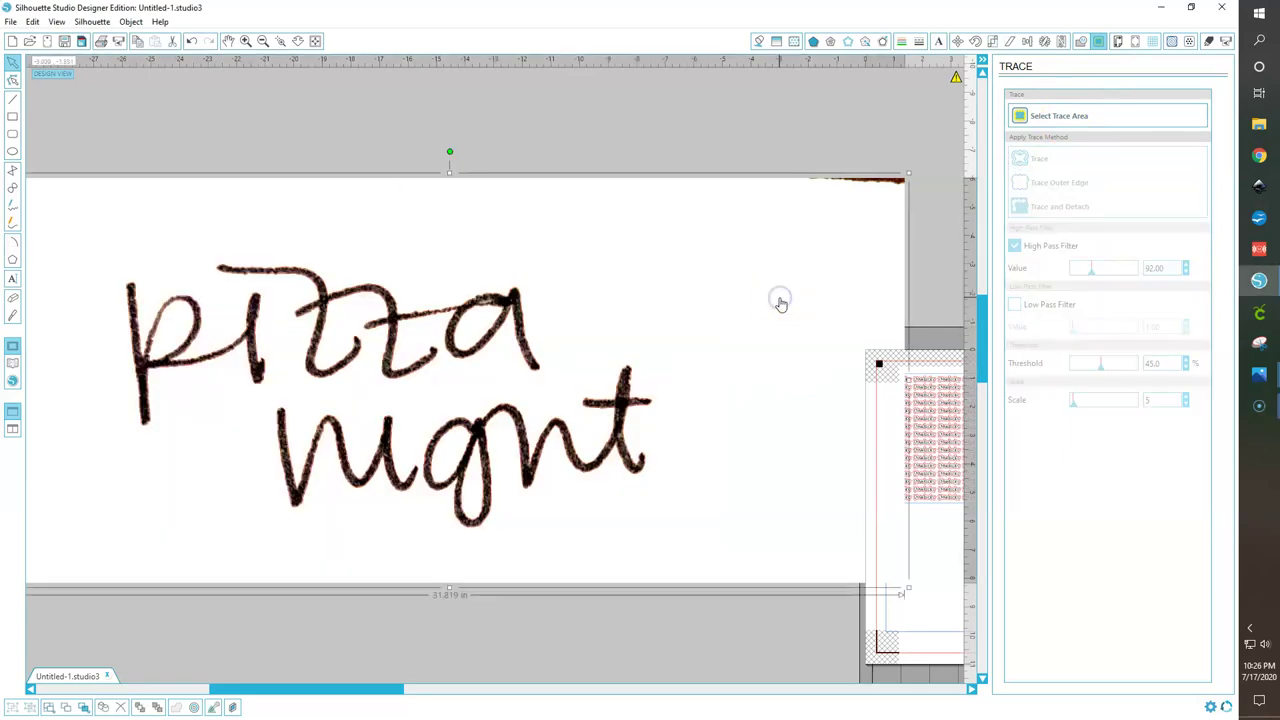
pyautogui.press('Delete')
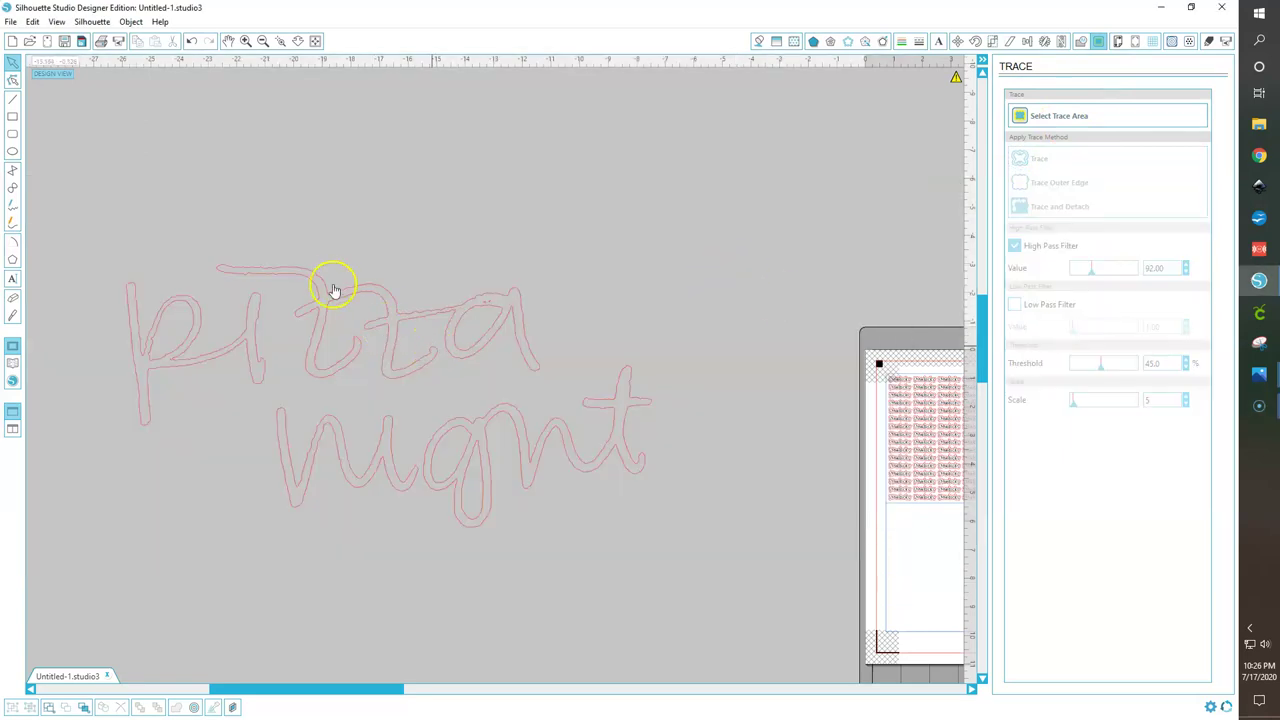
# Release the compound path of the traced lettering and delete the stray specks inside the letters.
pyautogui.click(503, 312)
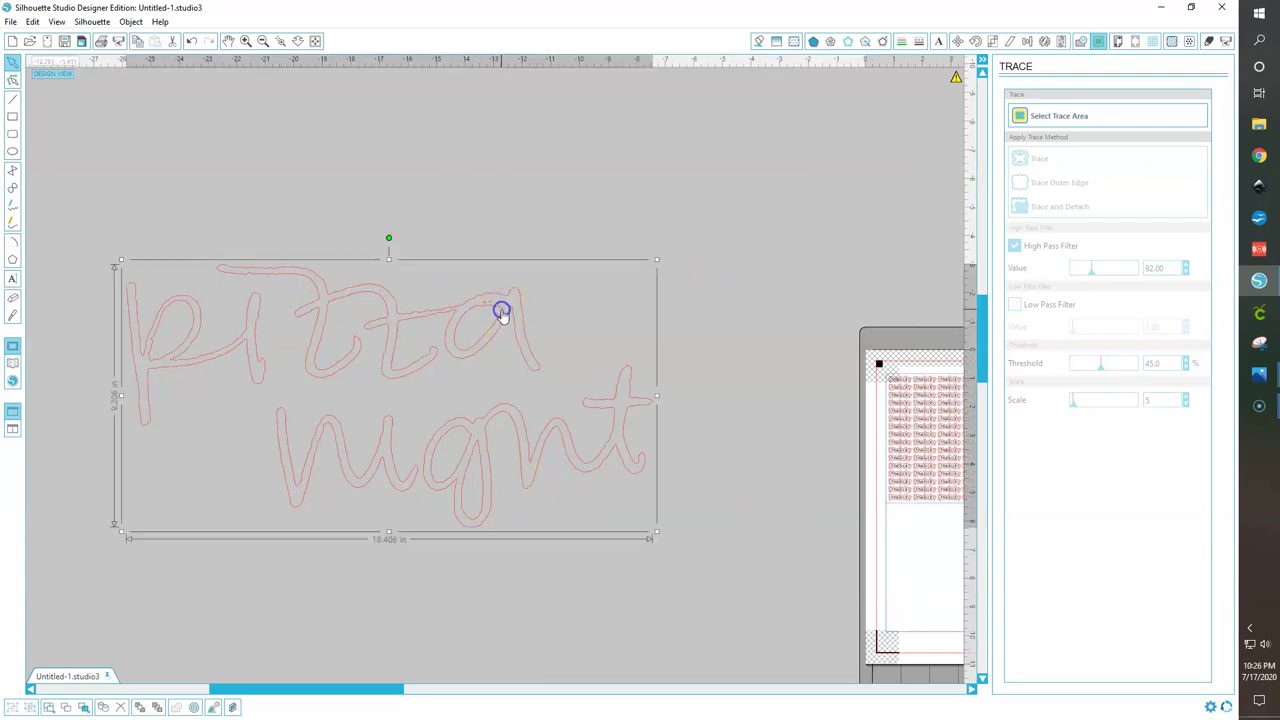
pyautogui.rightClick(502, 313)
pyautogui.click(576, 562)
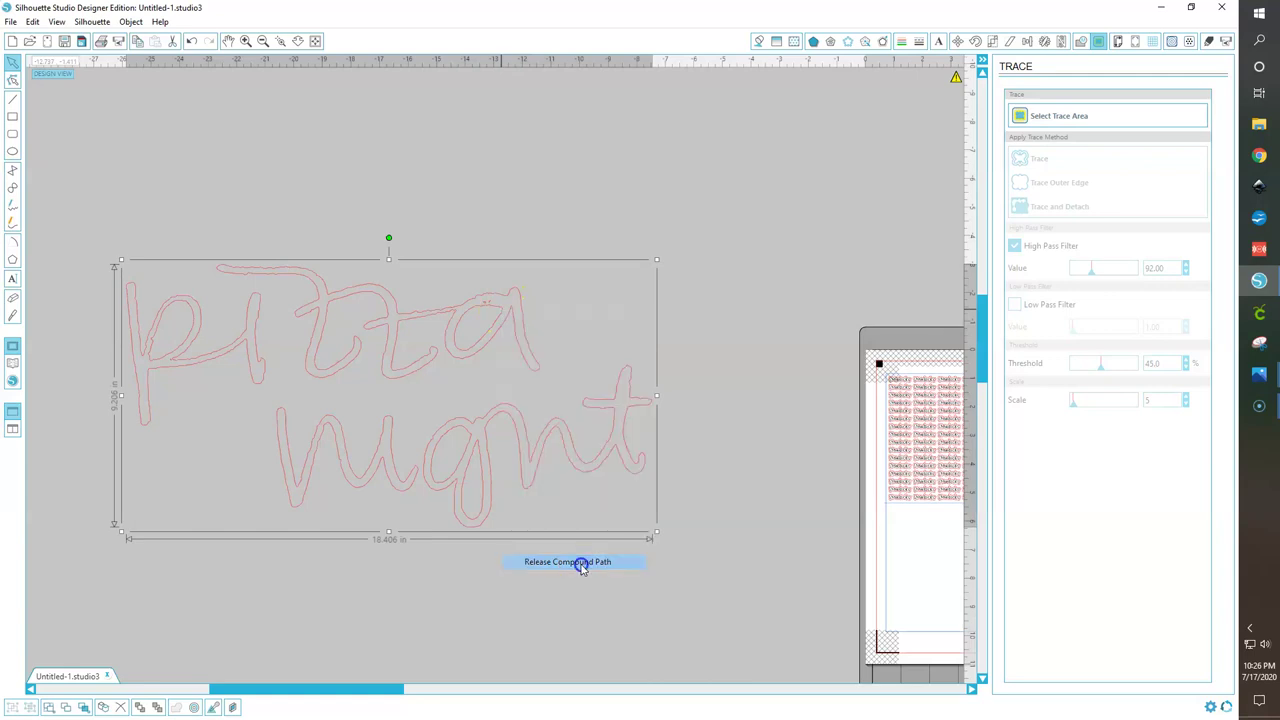
pyautogui.click(471, 163)
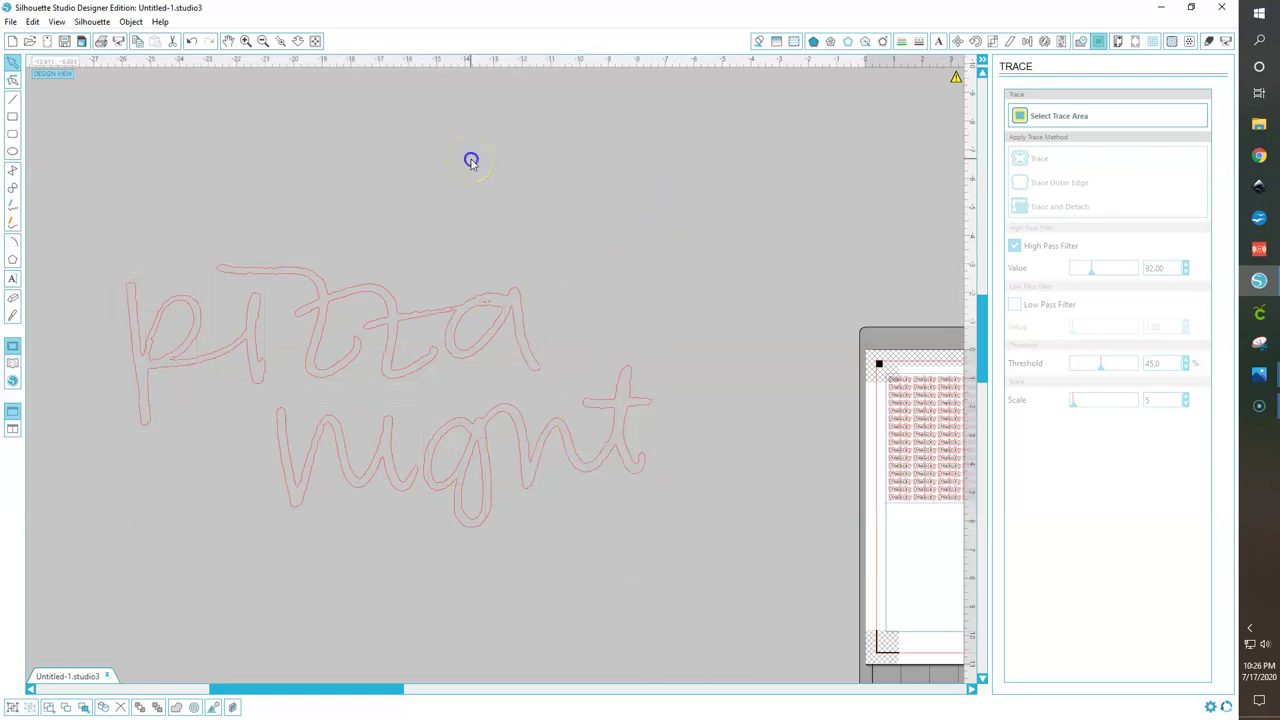
pyautogui.click(488, 298)
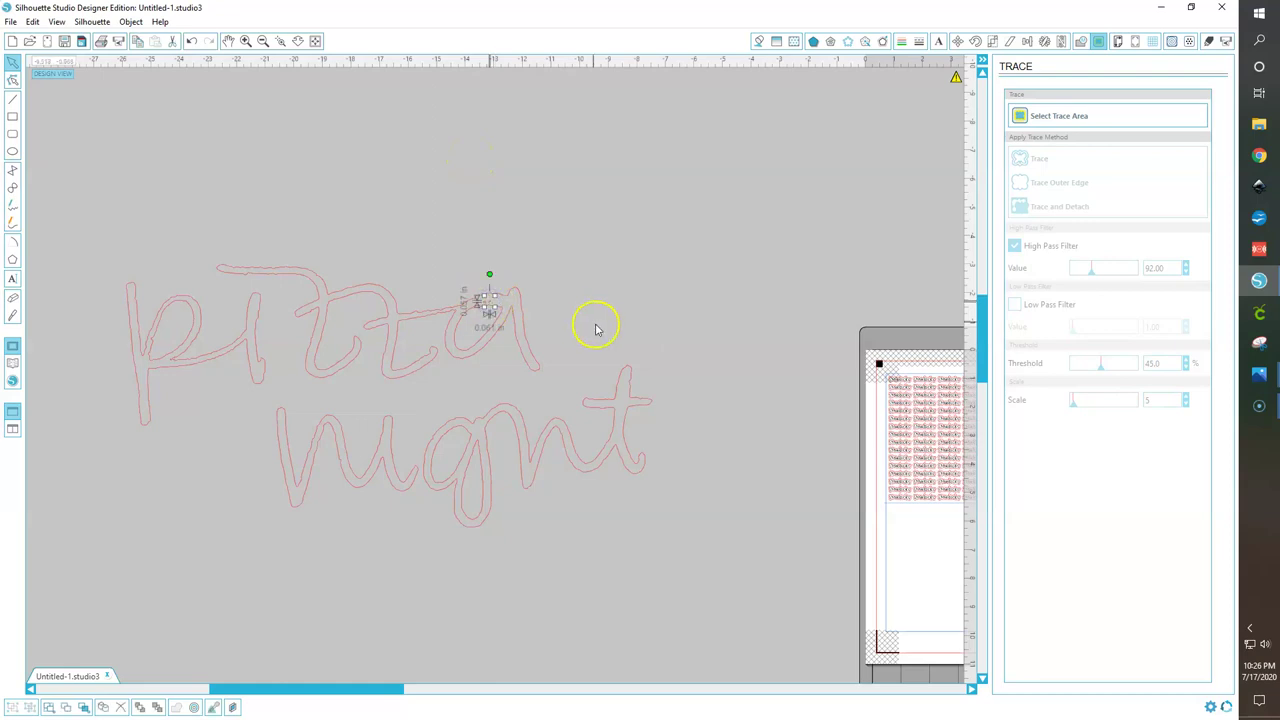
pyautogui.click(486, 304)
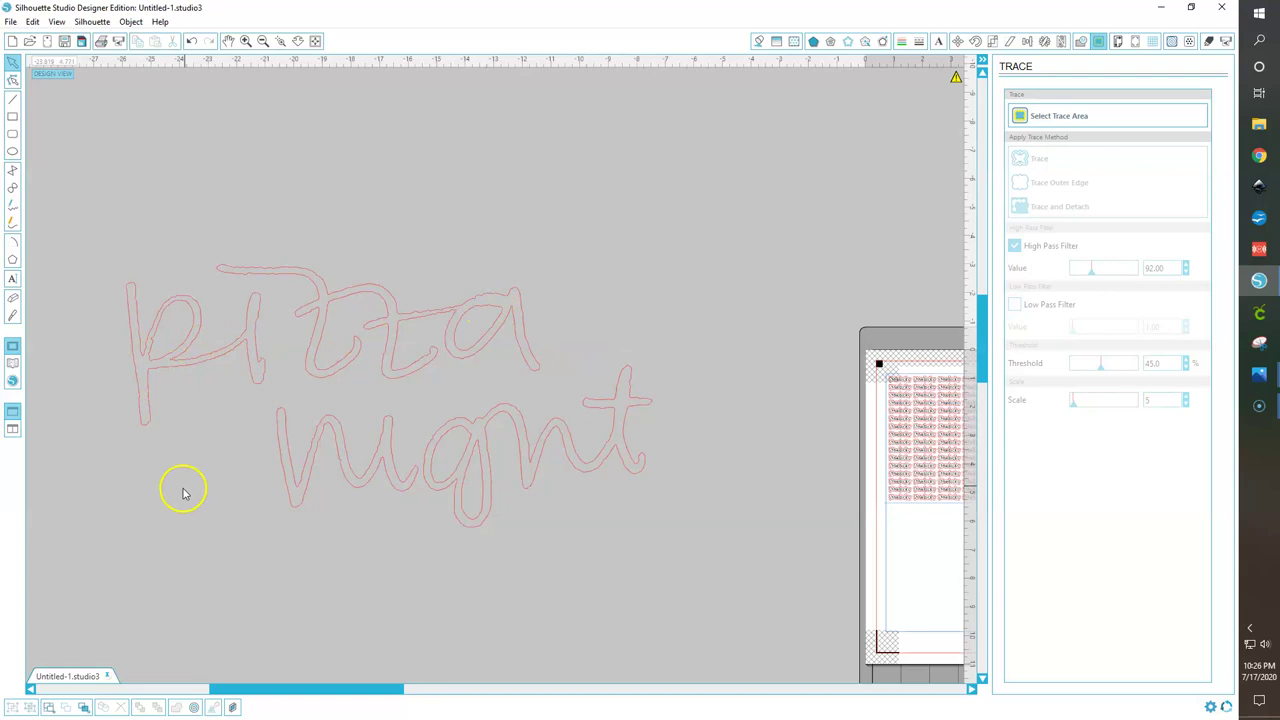
pyautogui.click(170, 363)
pyautogui.press('Delete')
# Select all pieces of the pizza night tracing and make them one compound path.
pyautogui.moveTo(86, 177); pyautogui.dragTo(395, 402)
pyautogui.keyDown('shift'); pyautogui.click(644, 522); pyautogui.keyUp('shift')
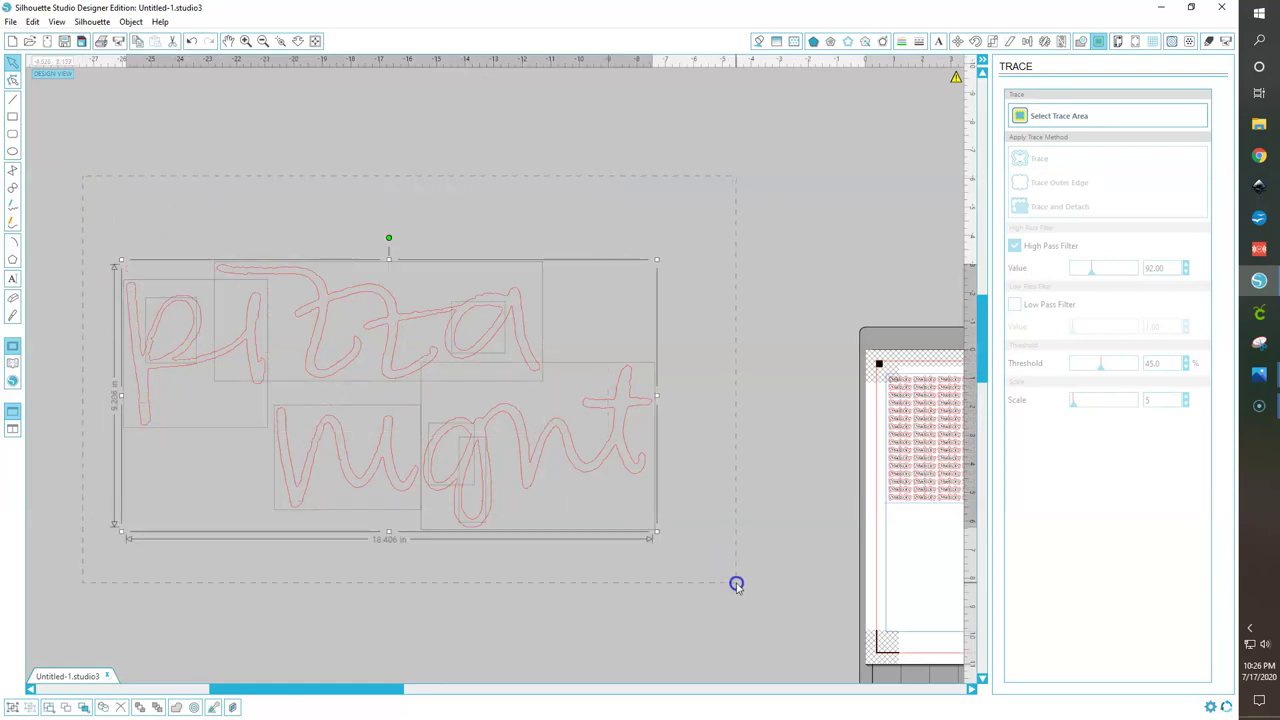
pyautogui.rightClick(632, 478)
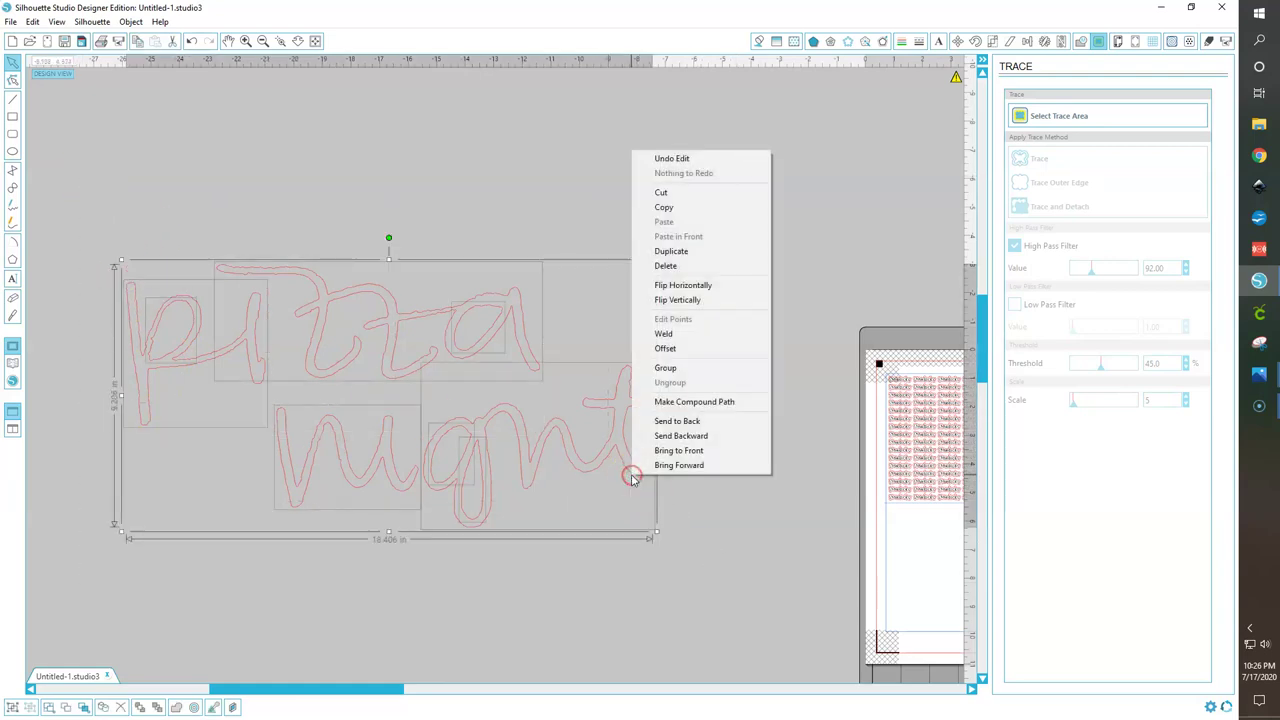
pyautogui.click(675, 402)
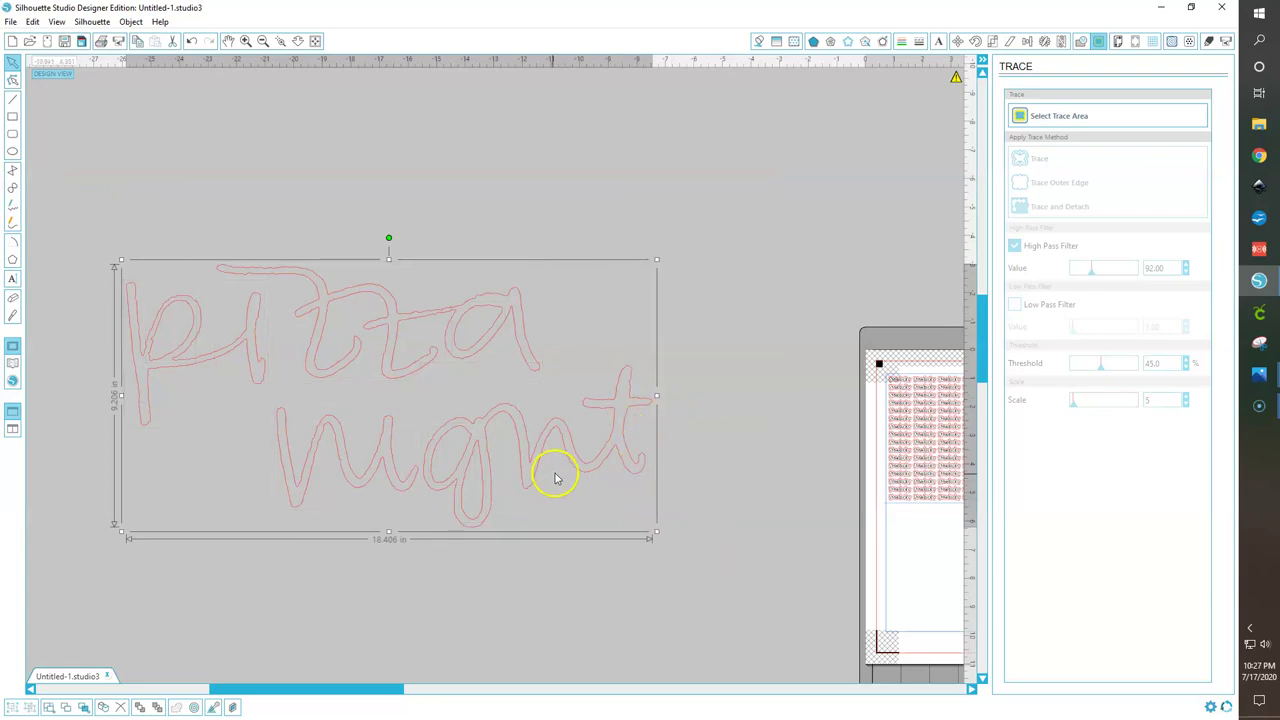
# Remove the line colour from the pizza night lettering and fill it with black.
pyautogui.click(901, 41)
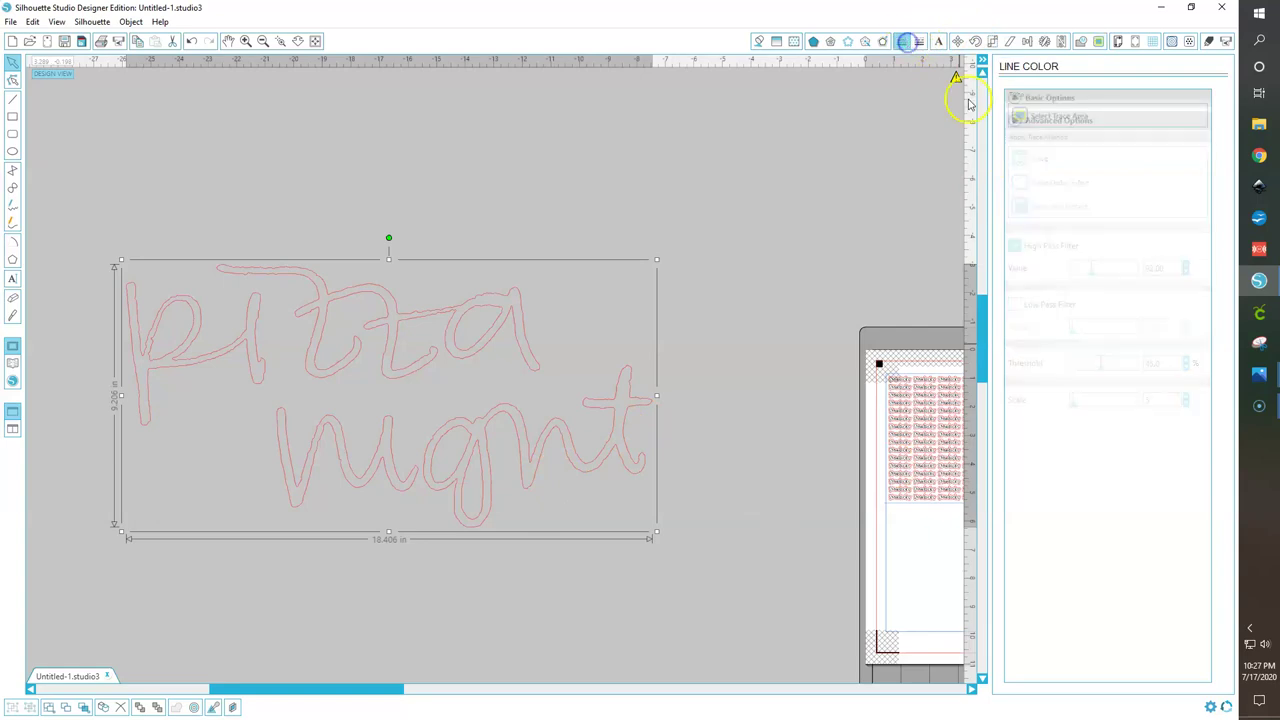
pyautogui.click(1118, 128)
pyautogui.click(759, 41)
pyautogui.click(1102, 132)
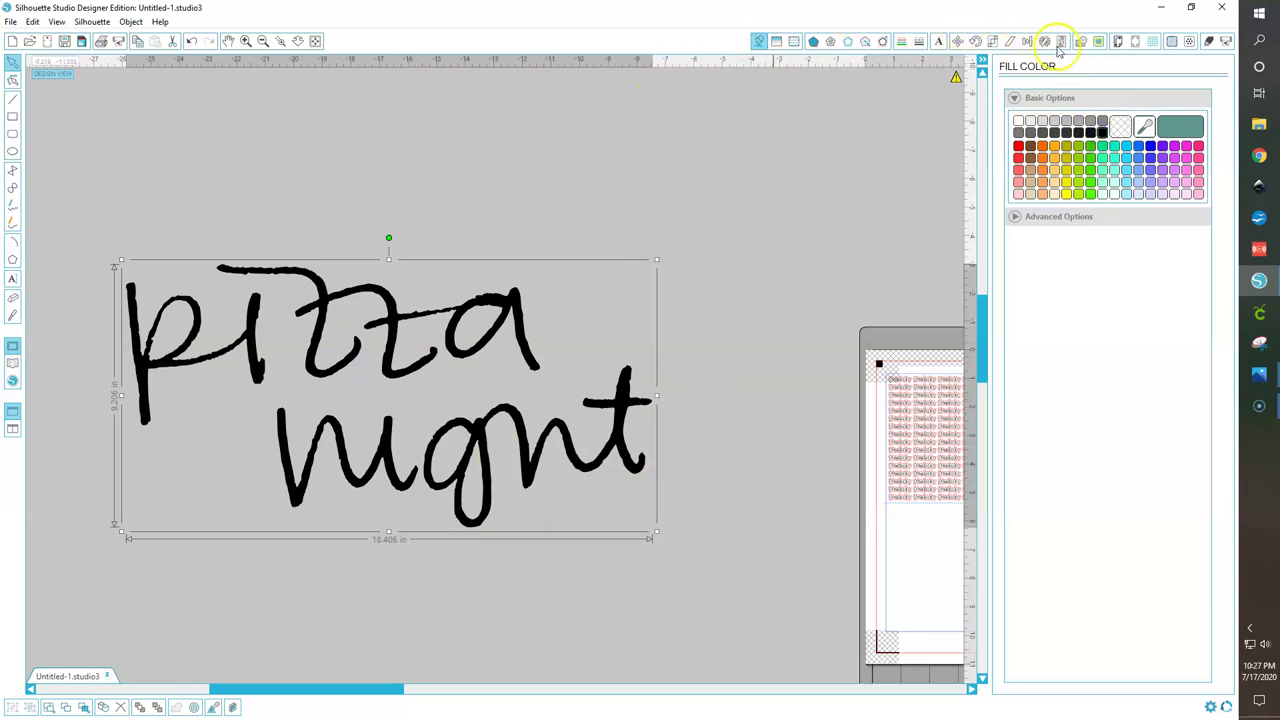
# Scale the pizza night lettering to 0.750 in wide with locked aspect and move it onto the page just below the Starbucks block.
pyautogui.click(992, 42)
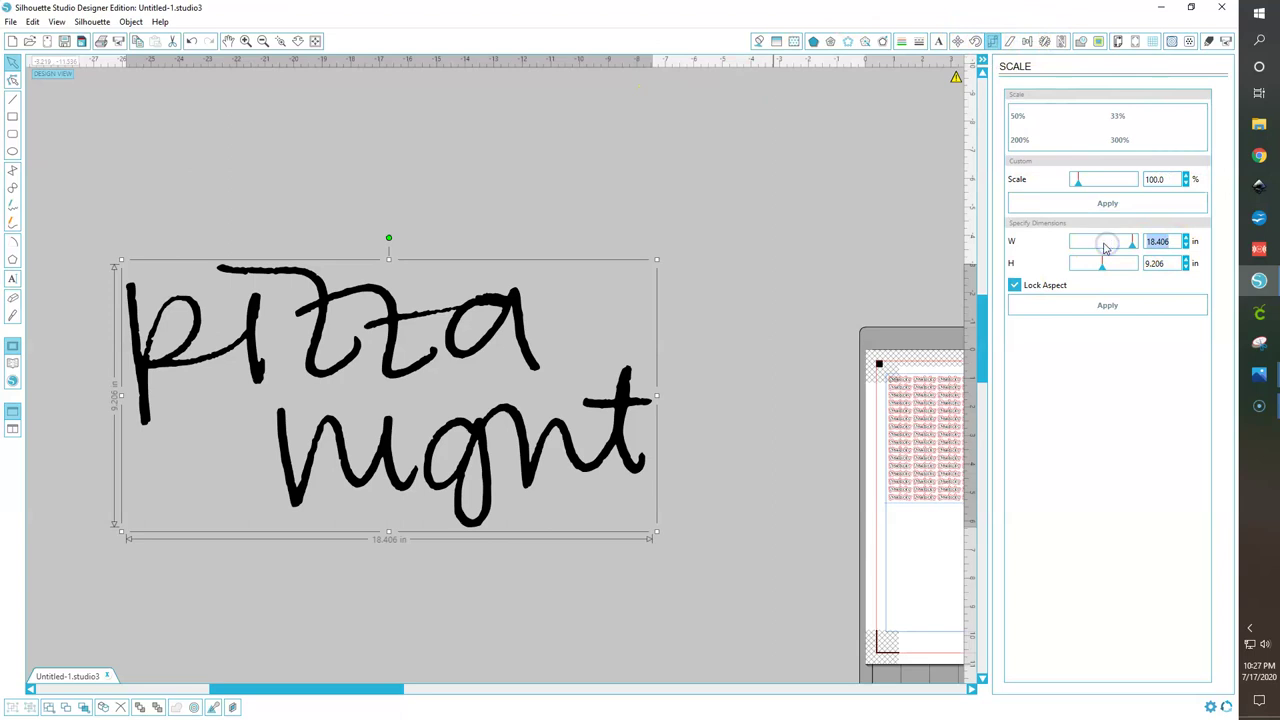
pyautogui.click(697, 371)
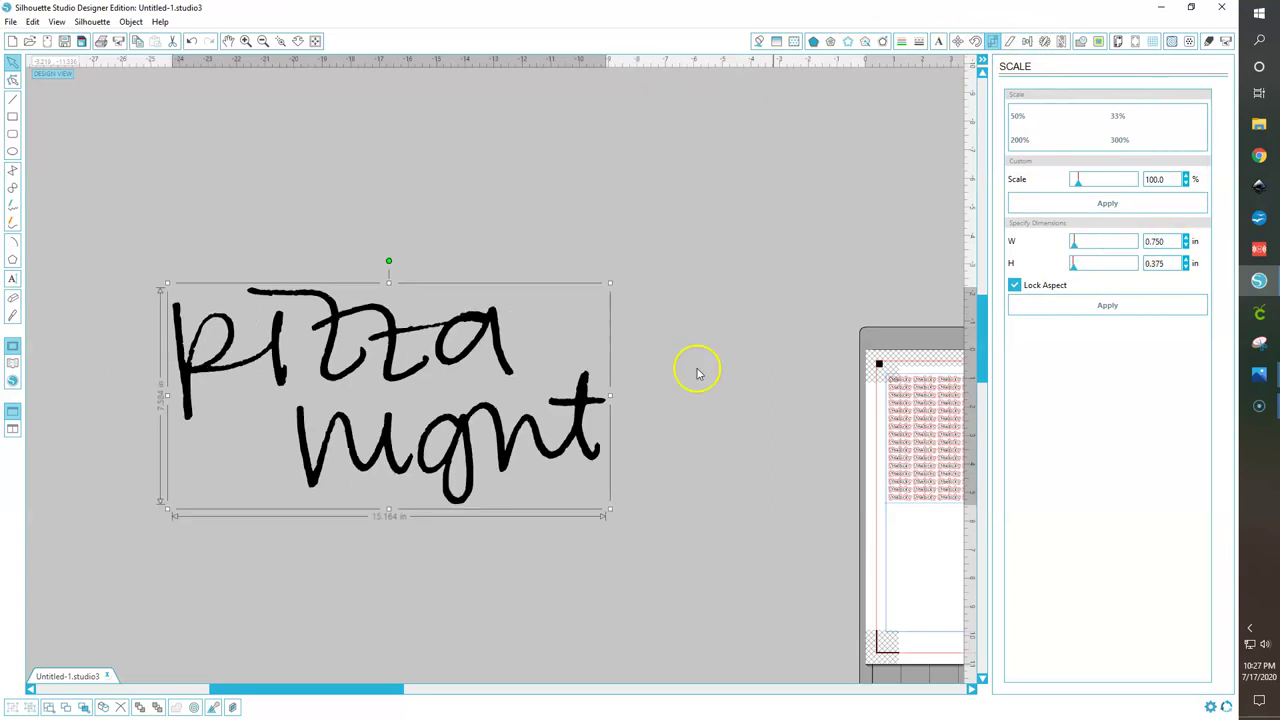
pyautogui.moveTo(823, 567); pyautogui.dragTo(915, 514)
# Shift the pizza night lettering slightly right and up within the page's lower-left quarter.
pyautogui.moveTo(290, 692); pyautogui.dragTo(466, 695)
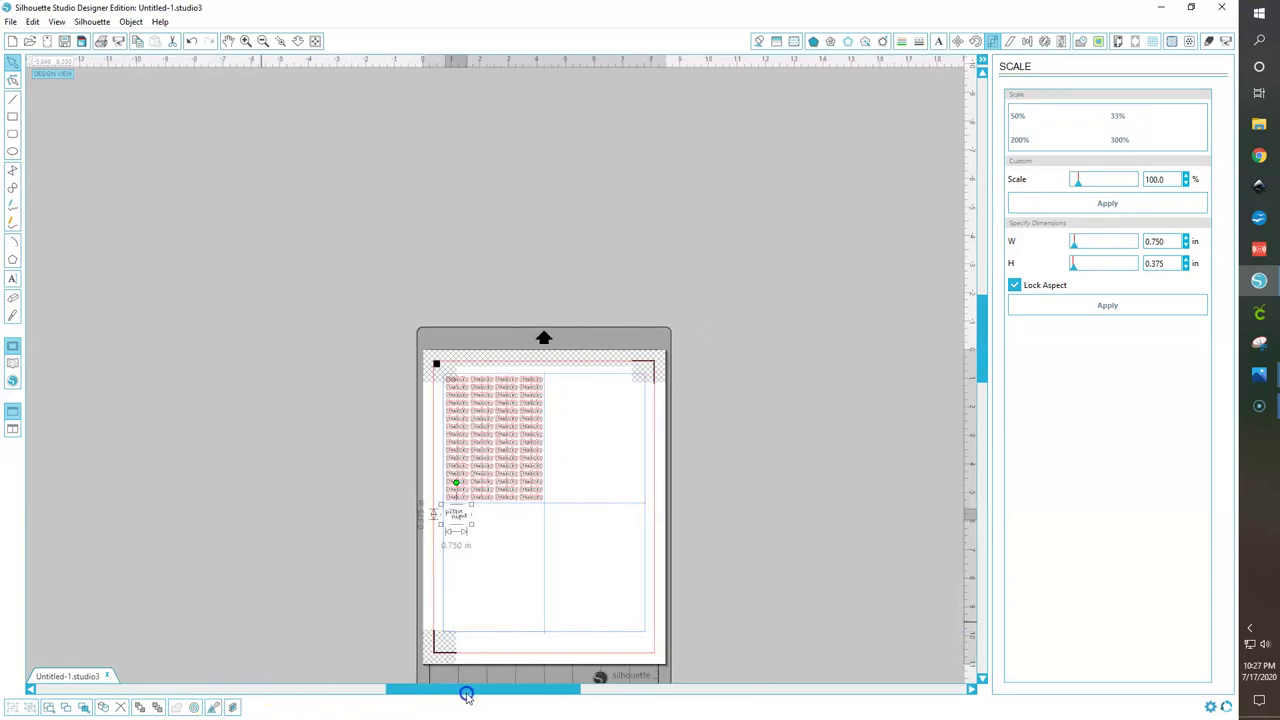
pyautogui.click(245, 41)
pyautogui.click(245, 41)
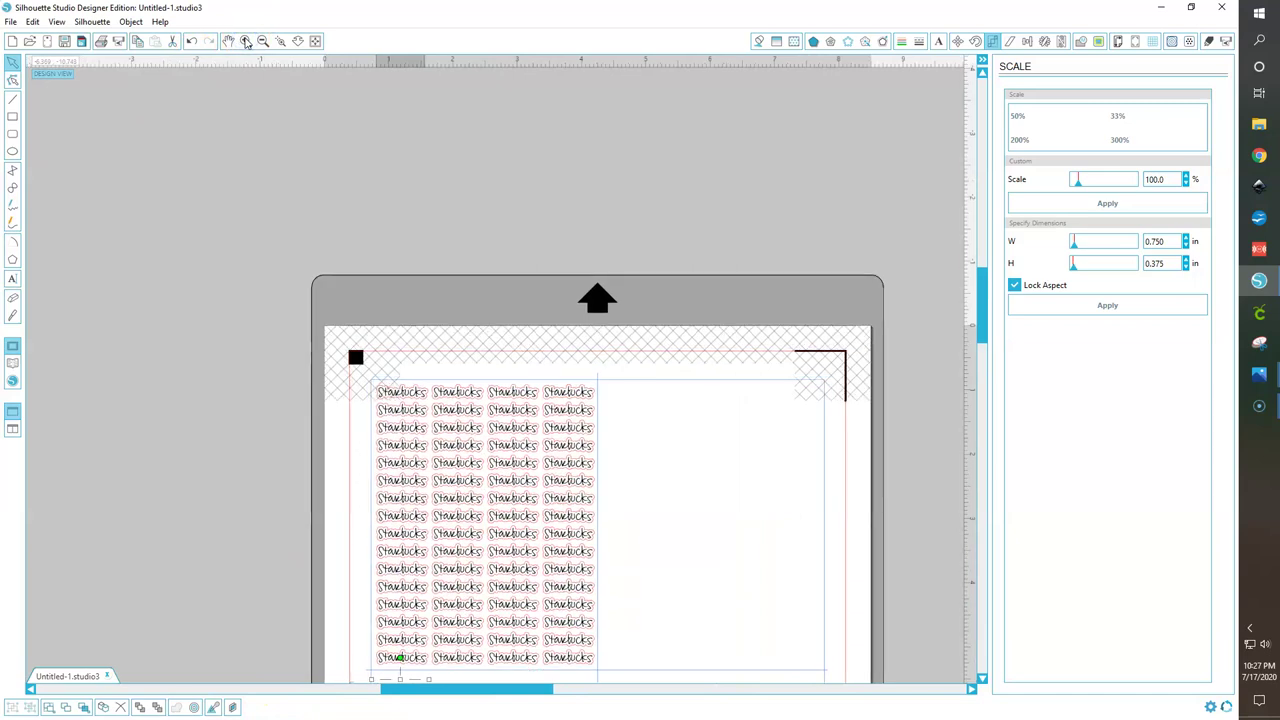
pyautogui.click(246, 41)
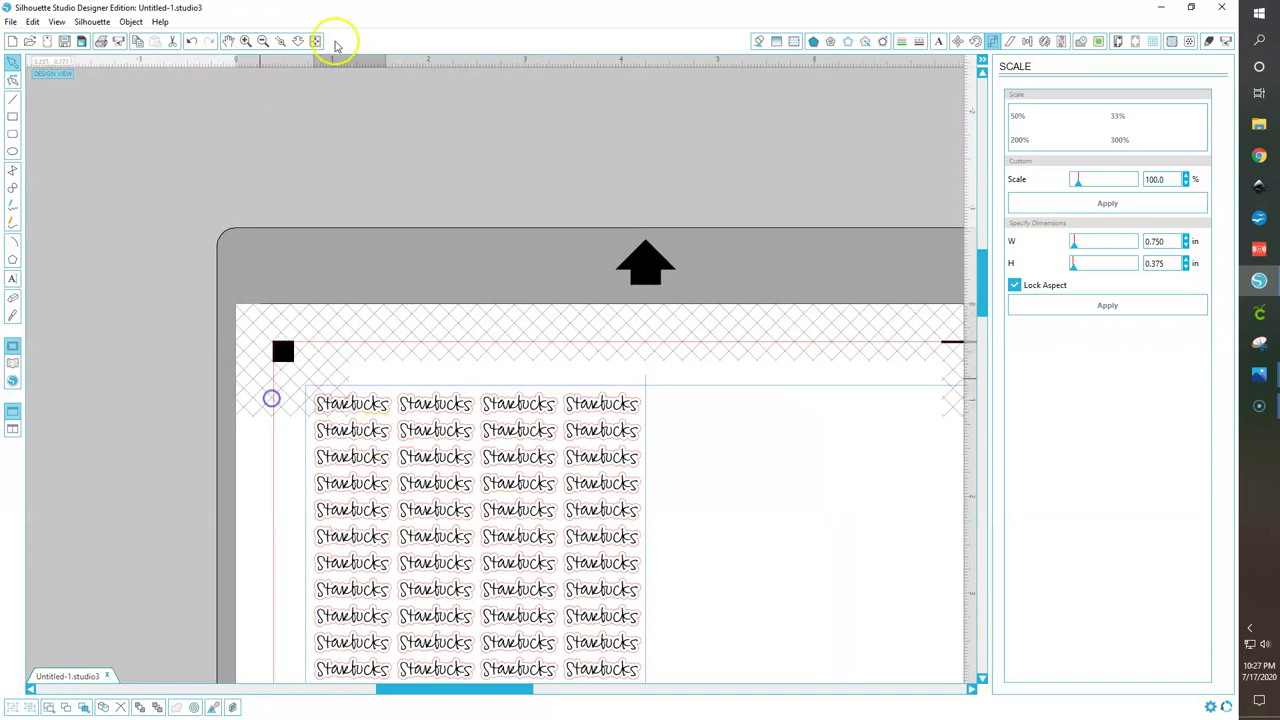
pyautogui.click(246, 41)
pyautogui.scroll(-1, 349, 325)
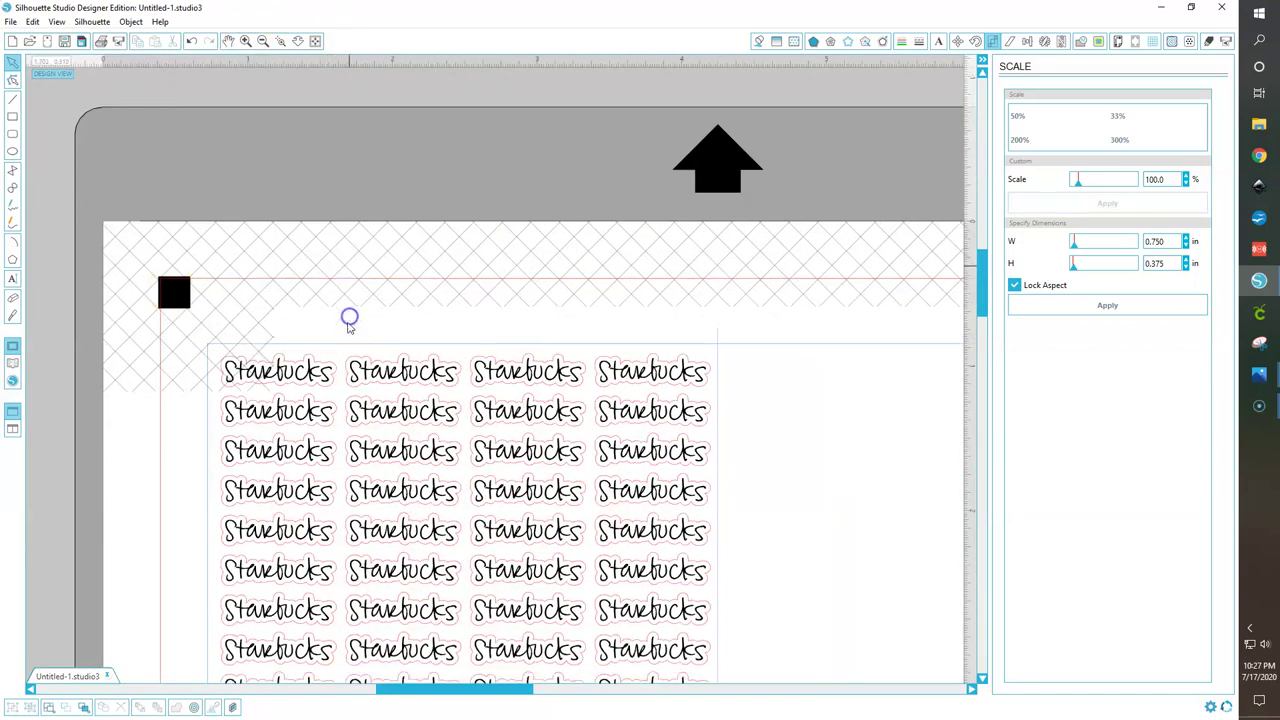
pyautogui.scroll(-9, 349, 325)
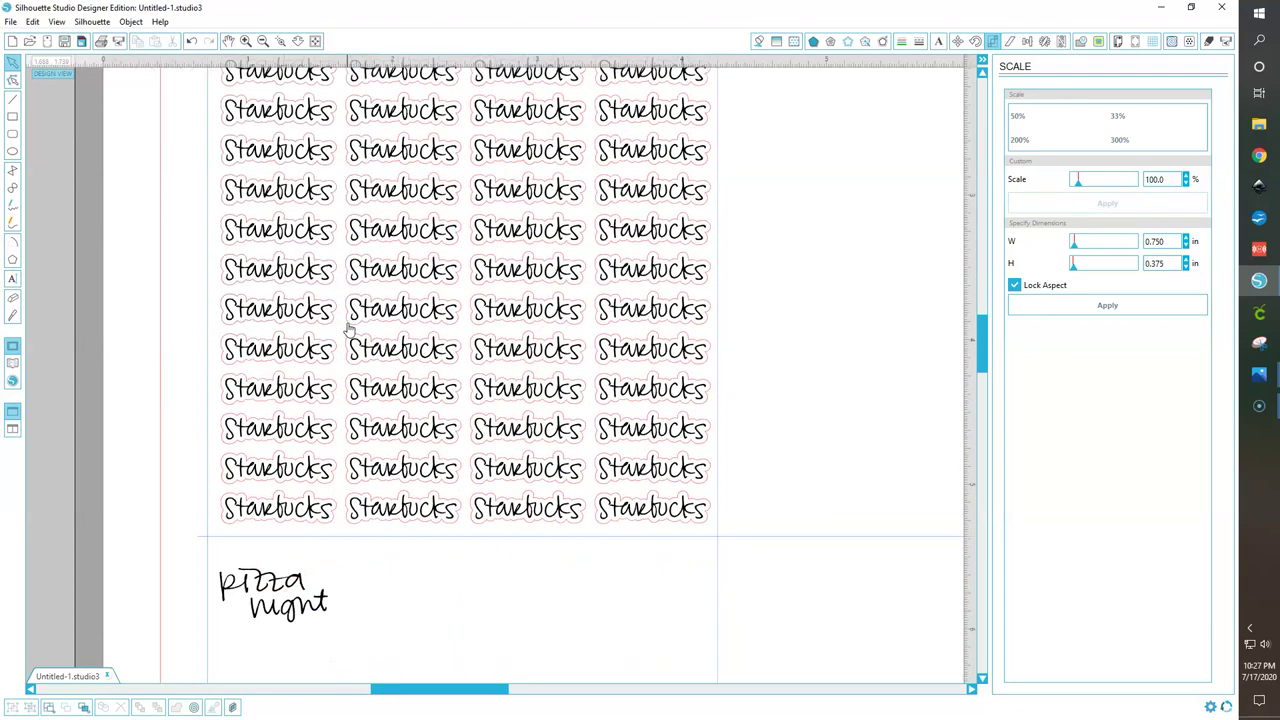
pyautogui.scroll(-1, 349, 325)
pyautogui.click(293, 481)
pyautogui.moveTo(293, 481); pyautogui.dragTo(328, 481)
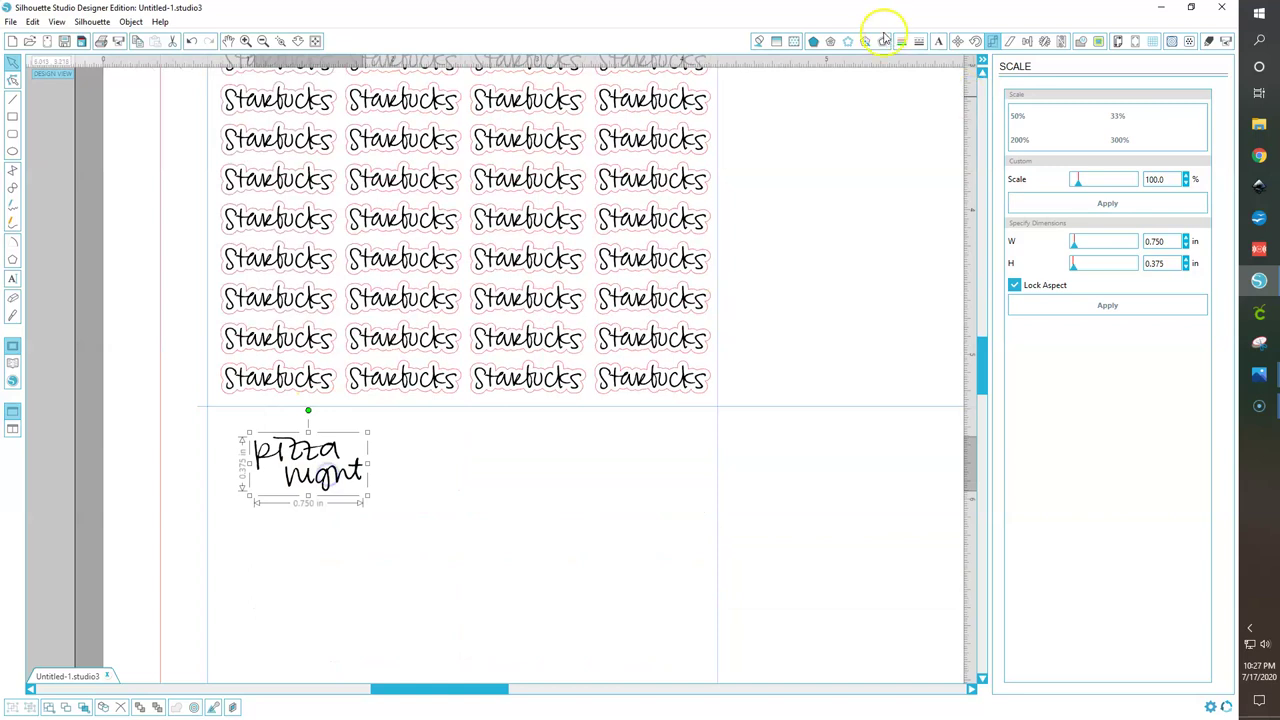
# Apply a 0.030 in offset with round corners around the pizza night lettering.
pyautogui.click(883, 42)
pyautogui.click(1043, 119)
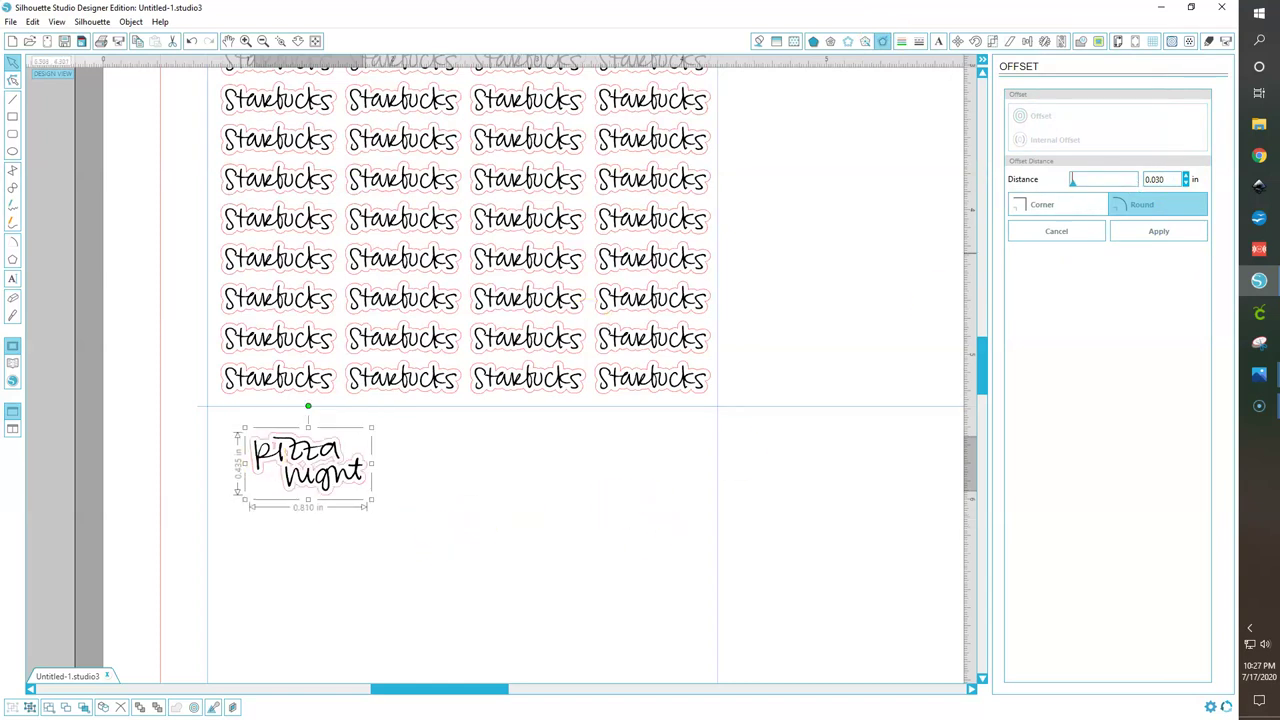
pyautogui.click(1155, 231)
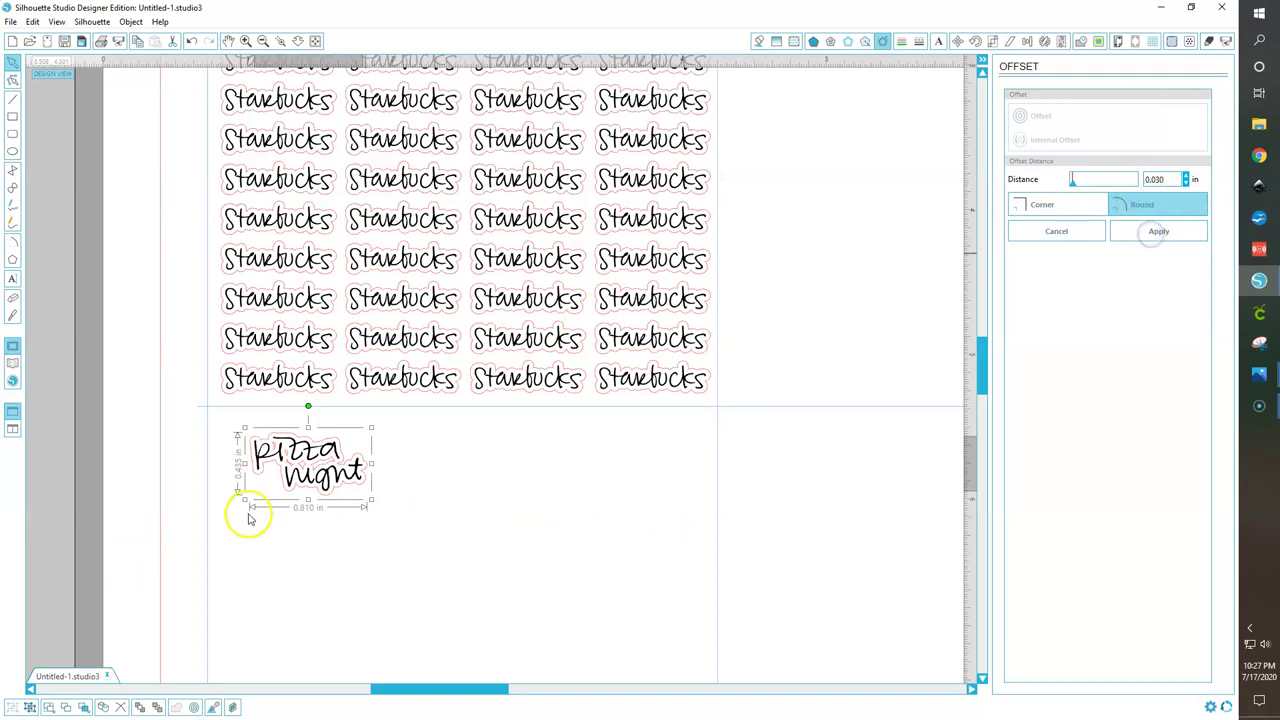
# Release the compound path of the pizza night offset and delete the small inner shapes, leaving only the outer outline.
pyautogui.click(245, 41)
pyautogui.click(245, 41)
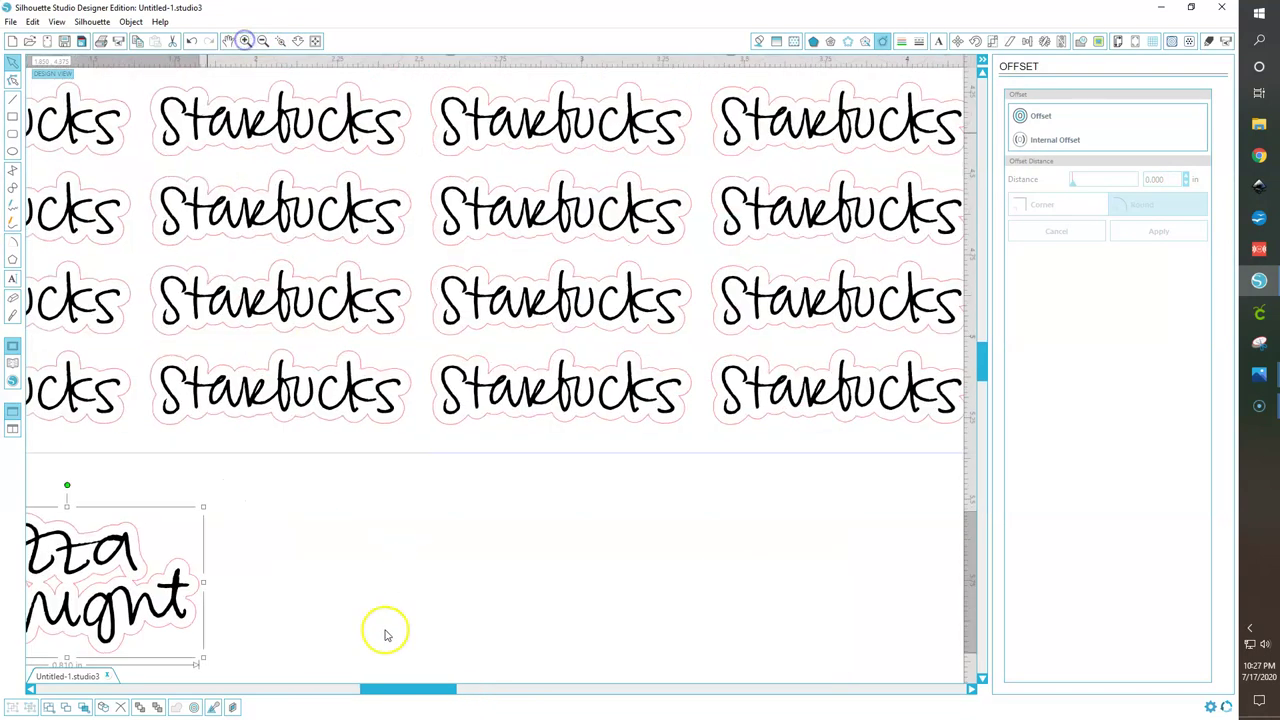
pyautogui.moveTo(381, 690); pyautogui.dragTo(405, 677)
pyautogui.scroll(-1, 452, 578)
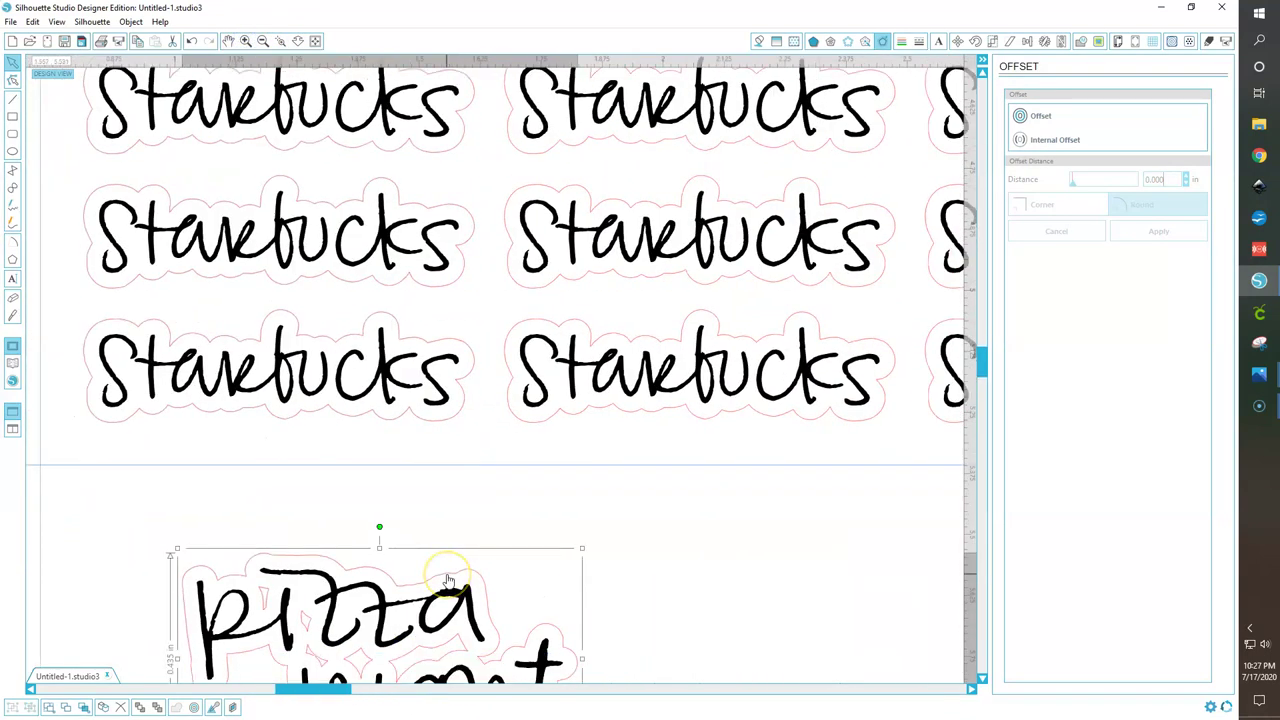
pyautogui.scroll(-3, 449, 580)
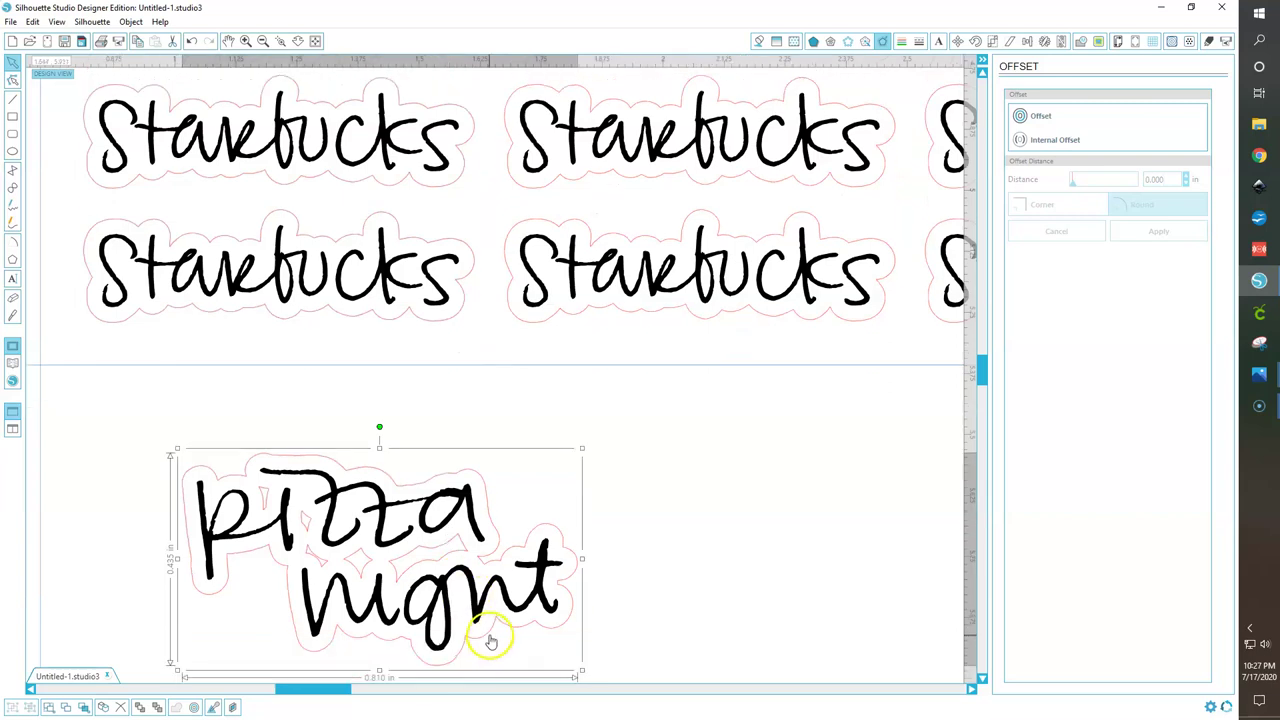
pyautogui.rightClick(490, 640)
pyautogui.click(540, 560)
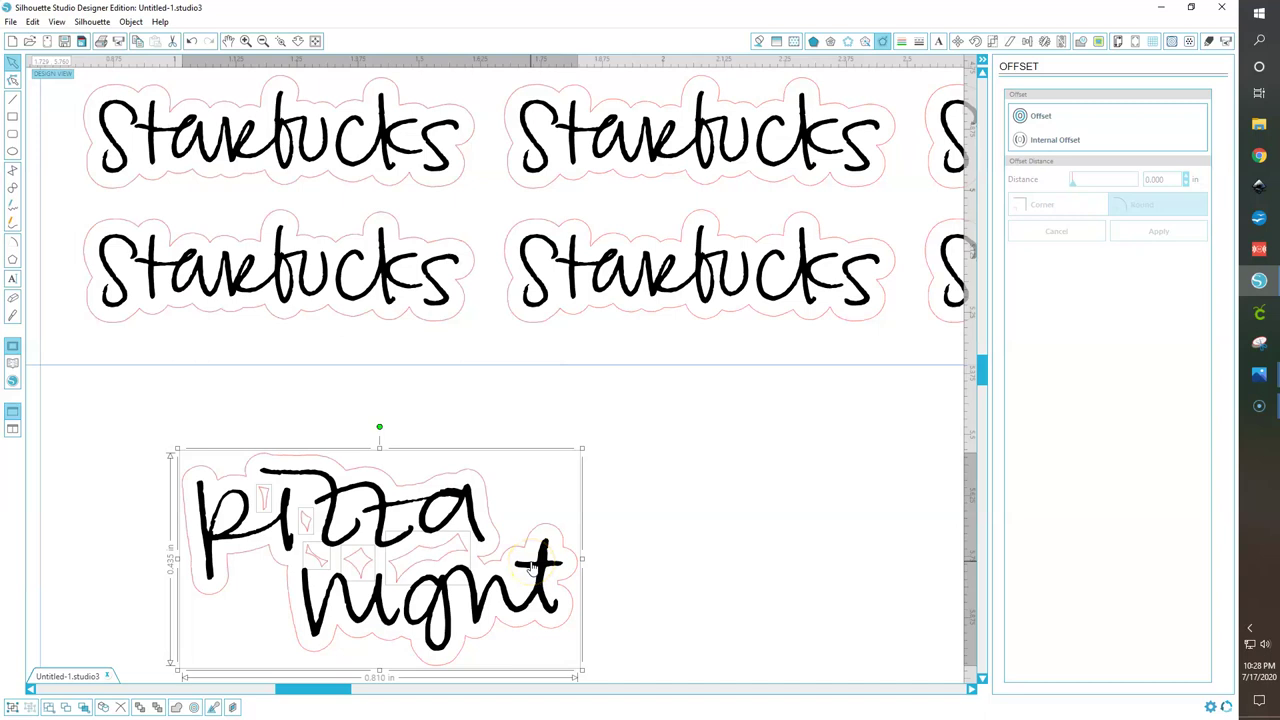
pyautogui.click(525, 630)
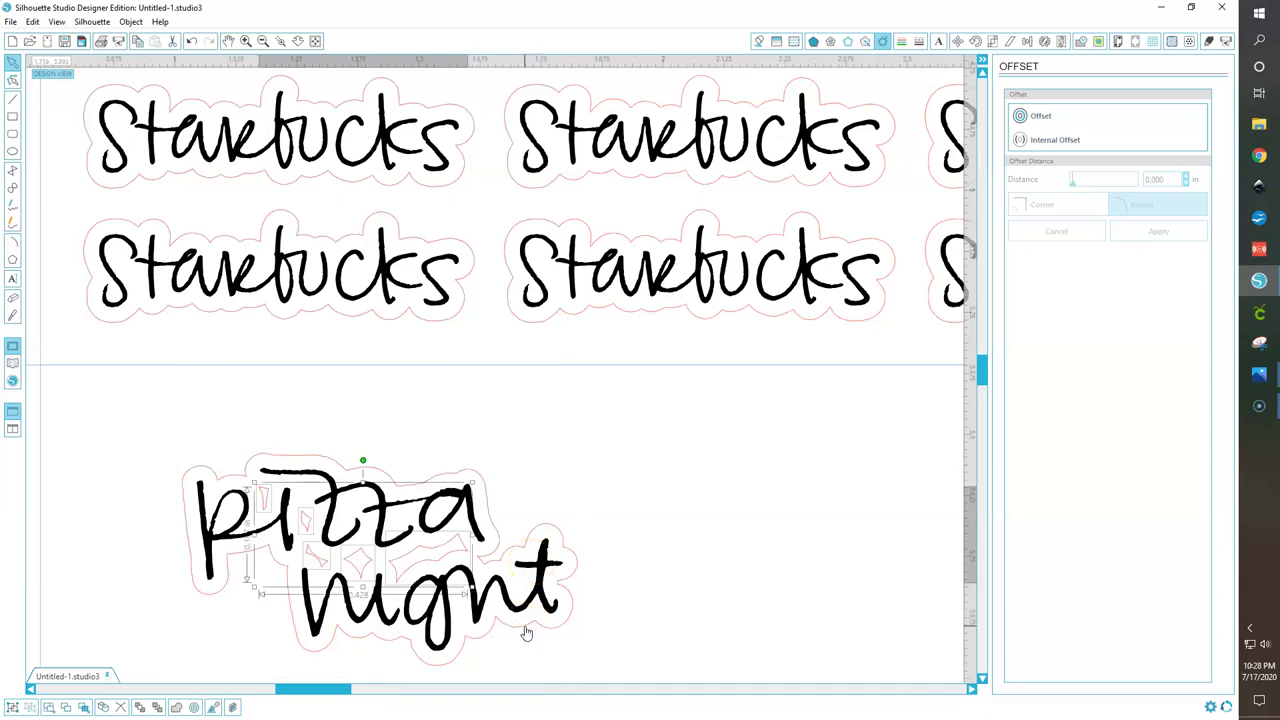
pyautogui.press('Delete')
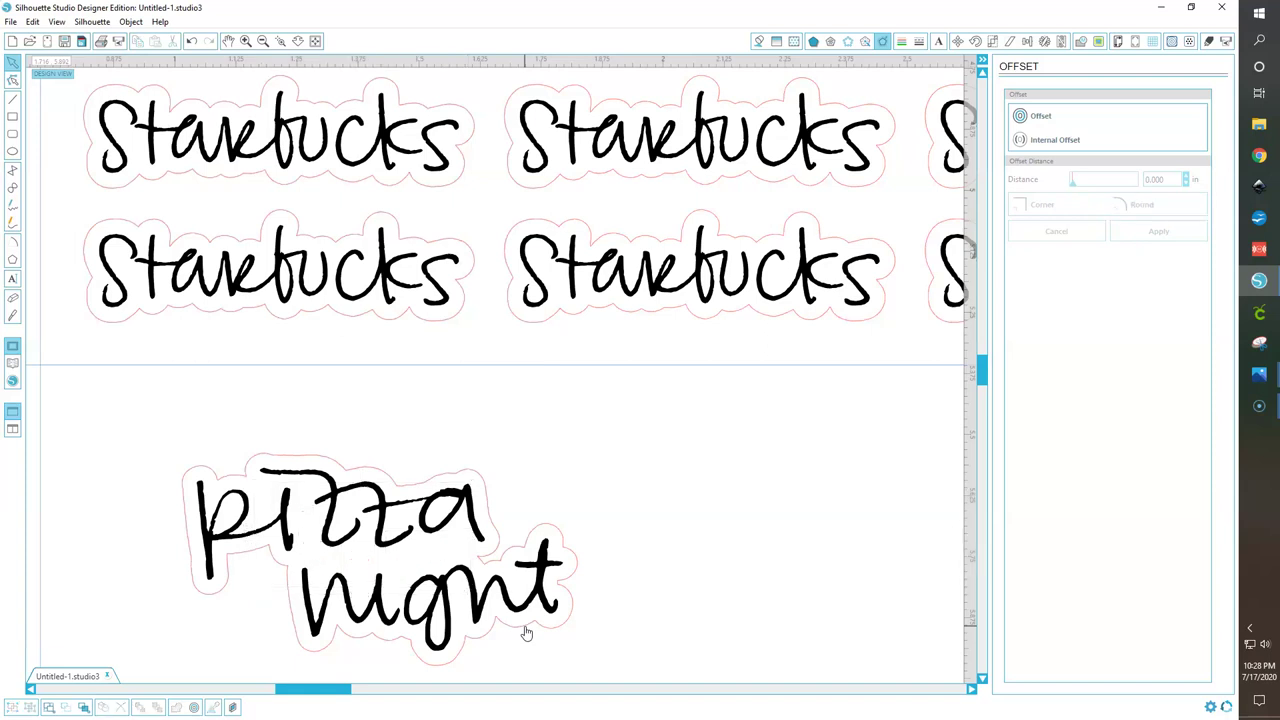
# Group the pizza night lettering with its offset outline.
pyautogui.moveTo(123, 397); pyautogui.dragTo(620, 660)
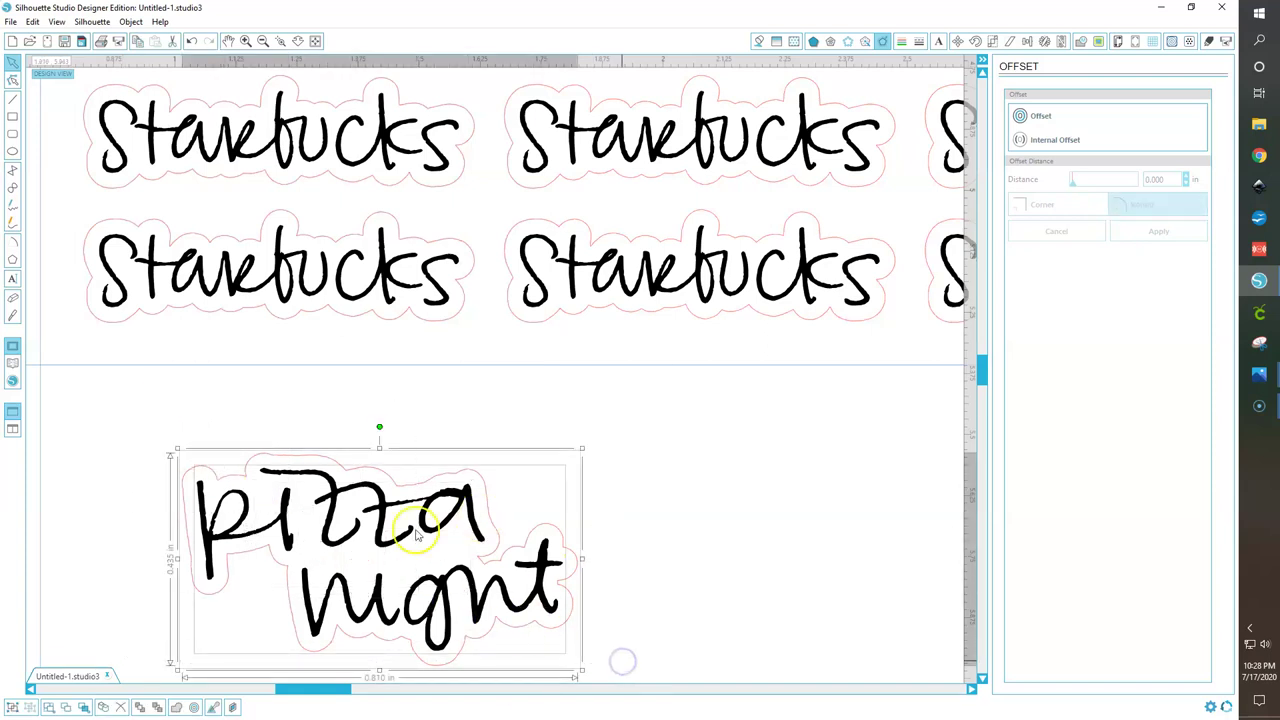
pyautogui.click(467, 495)
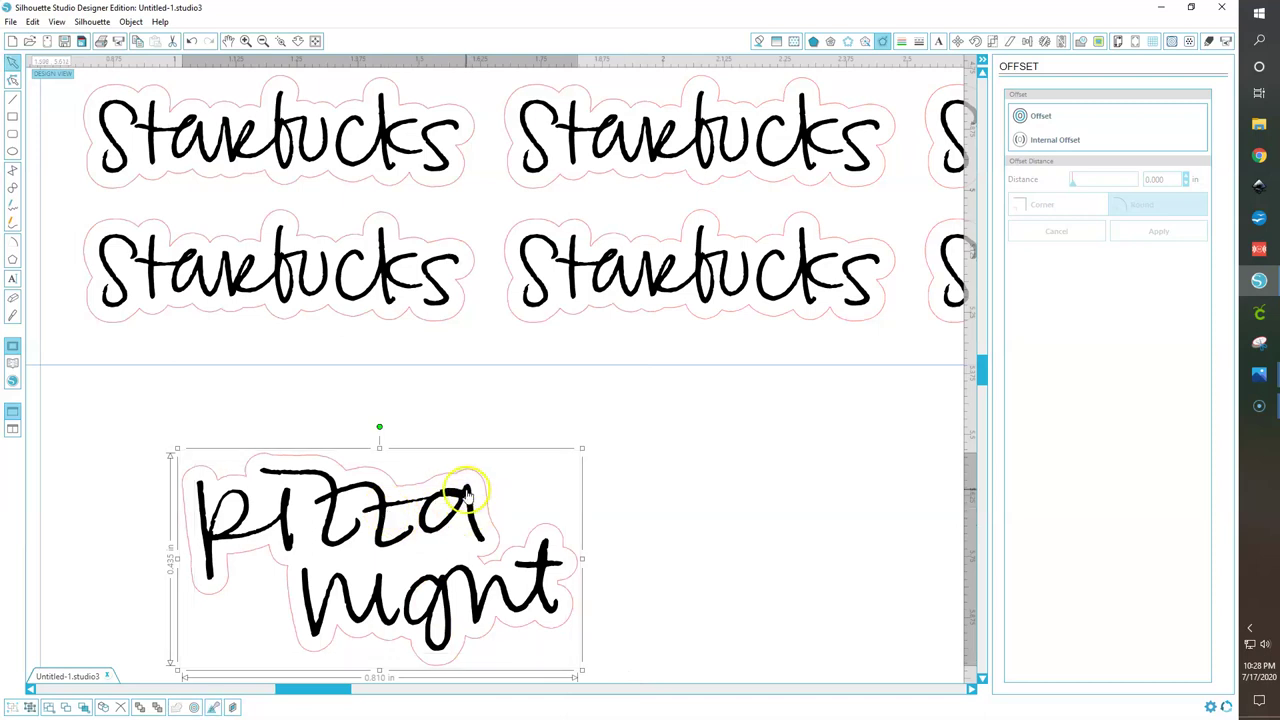
pyautogui.click(262, 41)
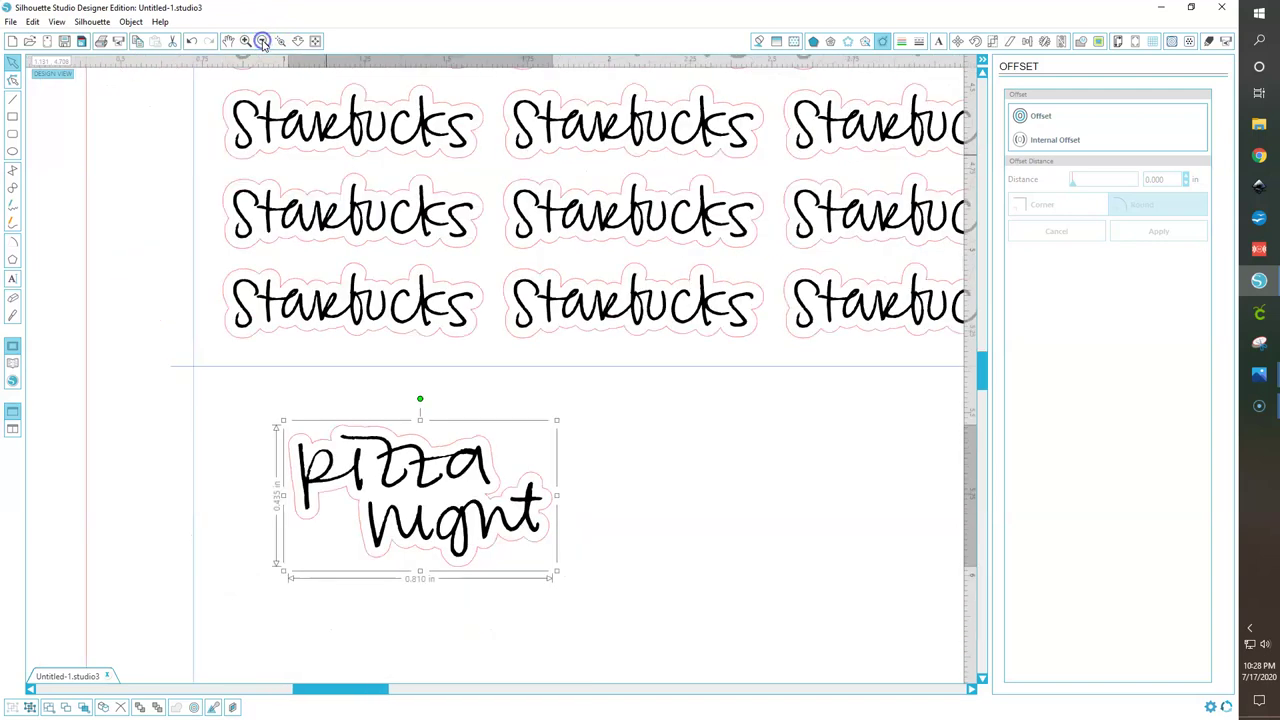
pyautogui.click(262, 41)
pyautogui.click(262, 41)
pyautogui.click(262, 41)
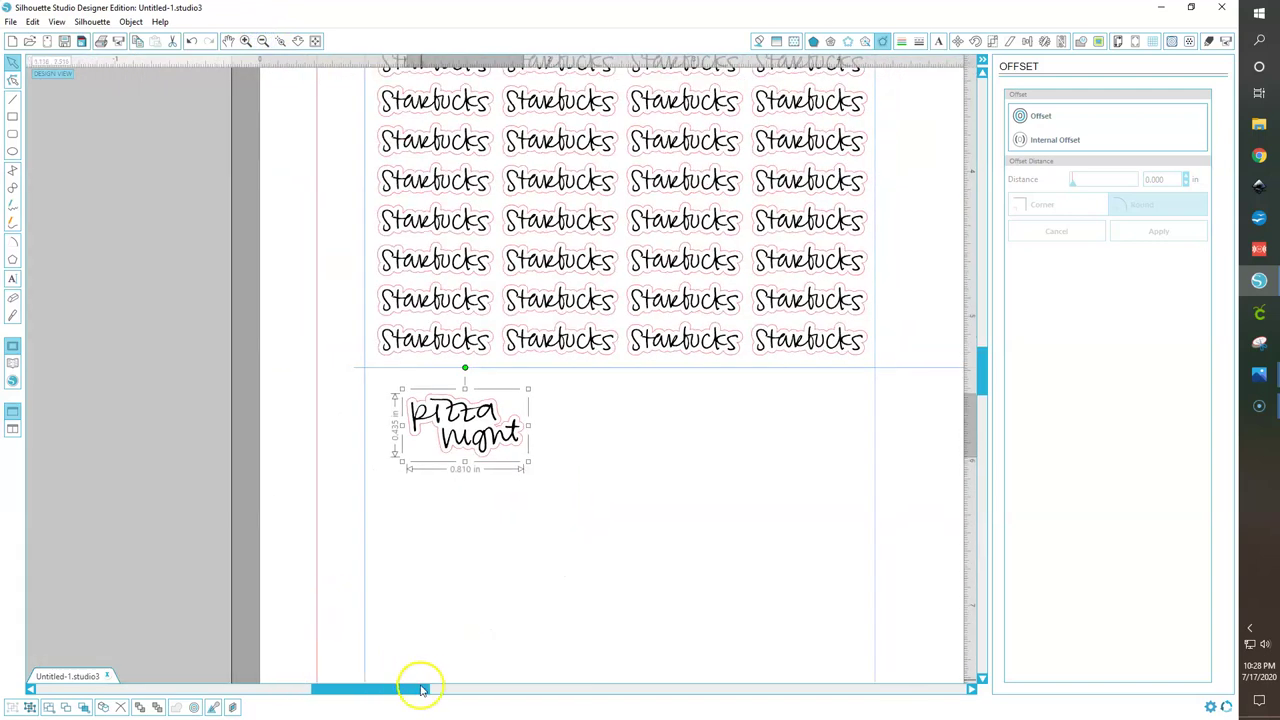
# Ungroup the pizza night lettering from its offset outline.
pyautogui.scroll(-2, 422, 694)
pyautogui.moveTo(421, 695); pyautogui.dragTo(459, 691)
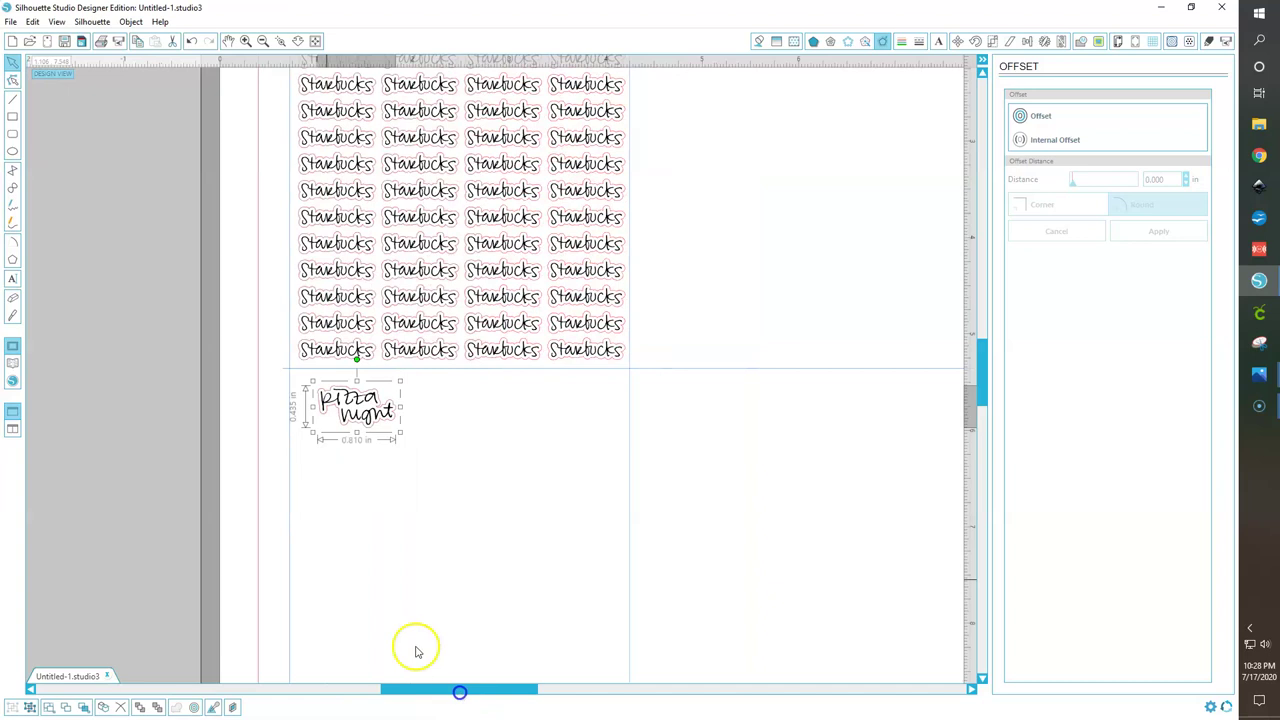
pyautogui.click(262, 41)
pyautogui.click(262, 43)
pyautogui.click(242, 43)
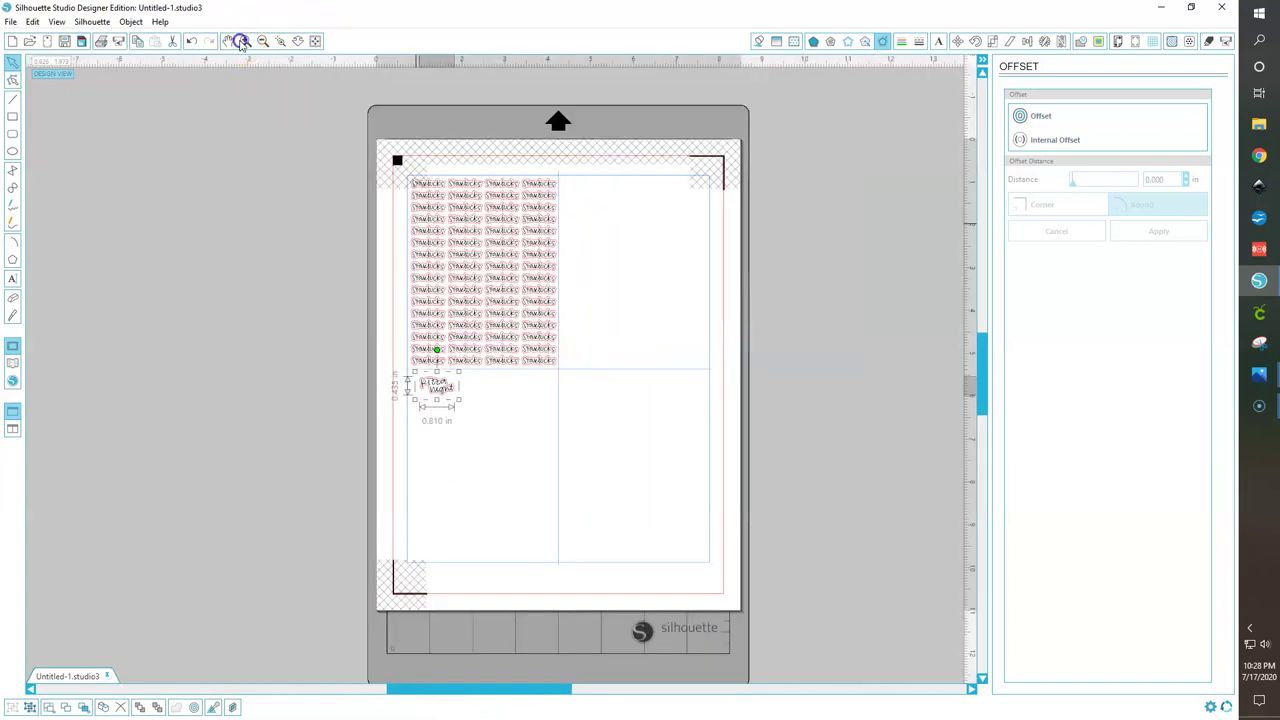
pyautogui.click(245, 41)
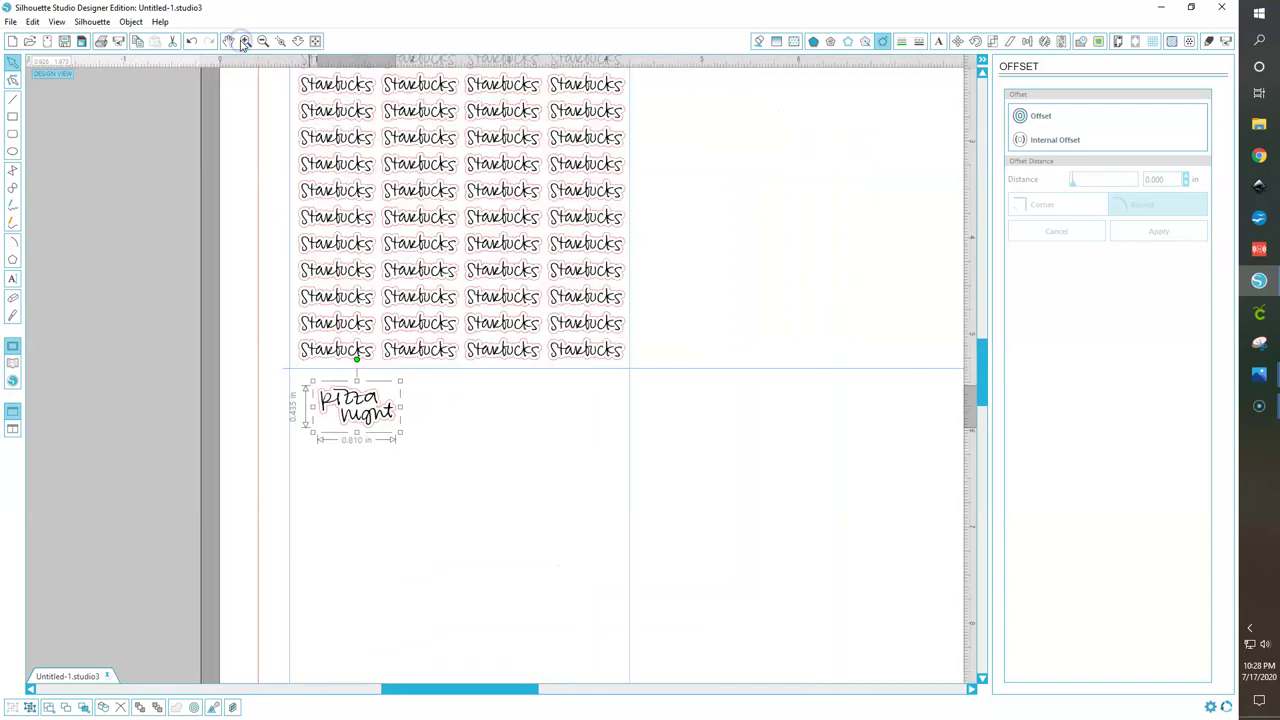
pyautogui.click(243, 41)
pyautogui.click(243, 41)
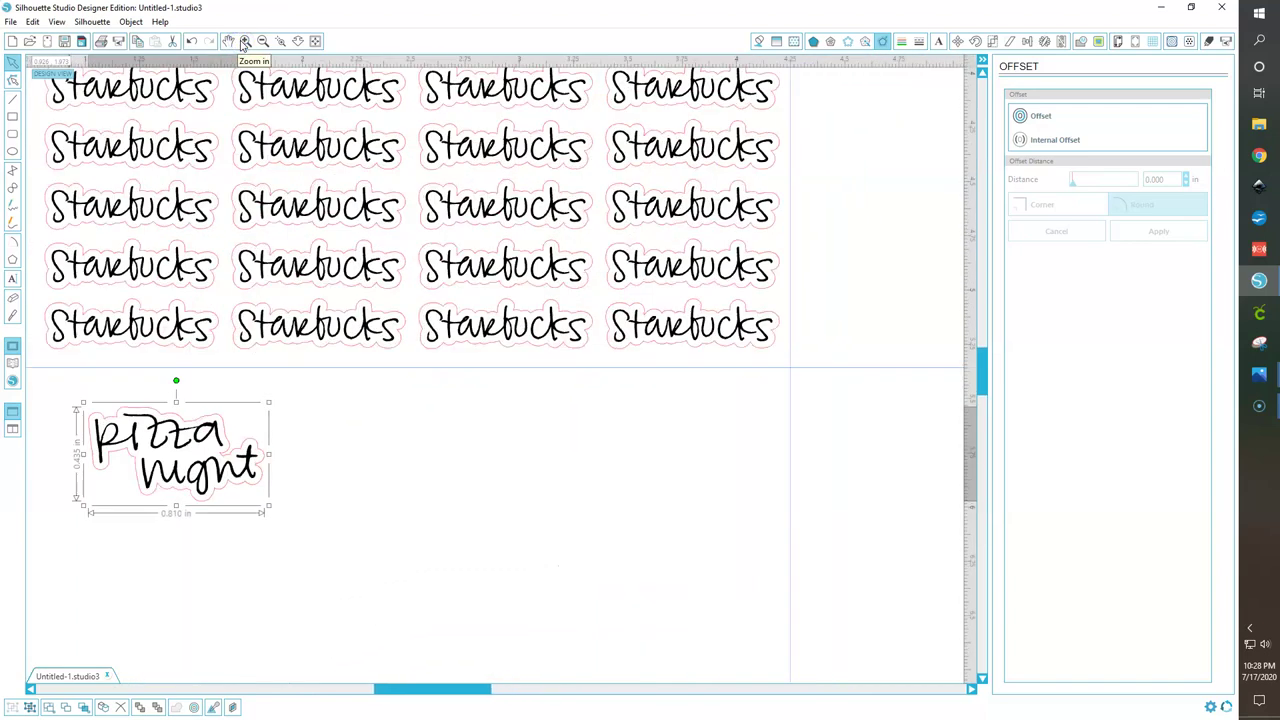
pyautogui.moveTo(483, 690); pyautogui.dragTo(333, 692)
pyautogui.click(615, 537)
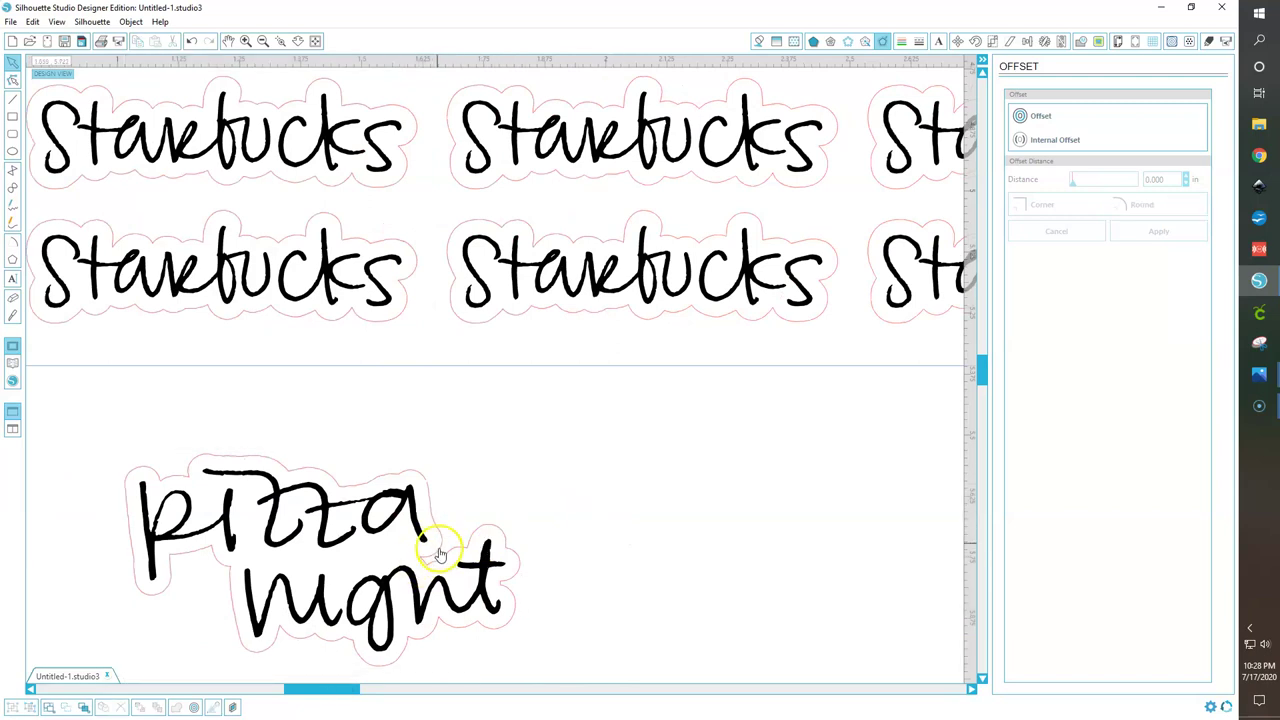
pyautogui.click(437, 546)
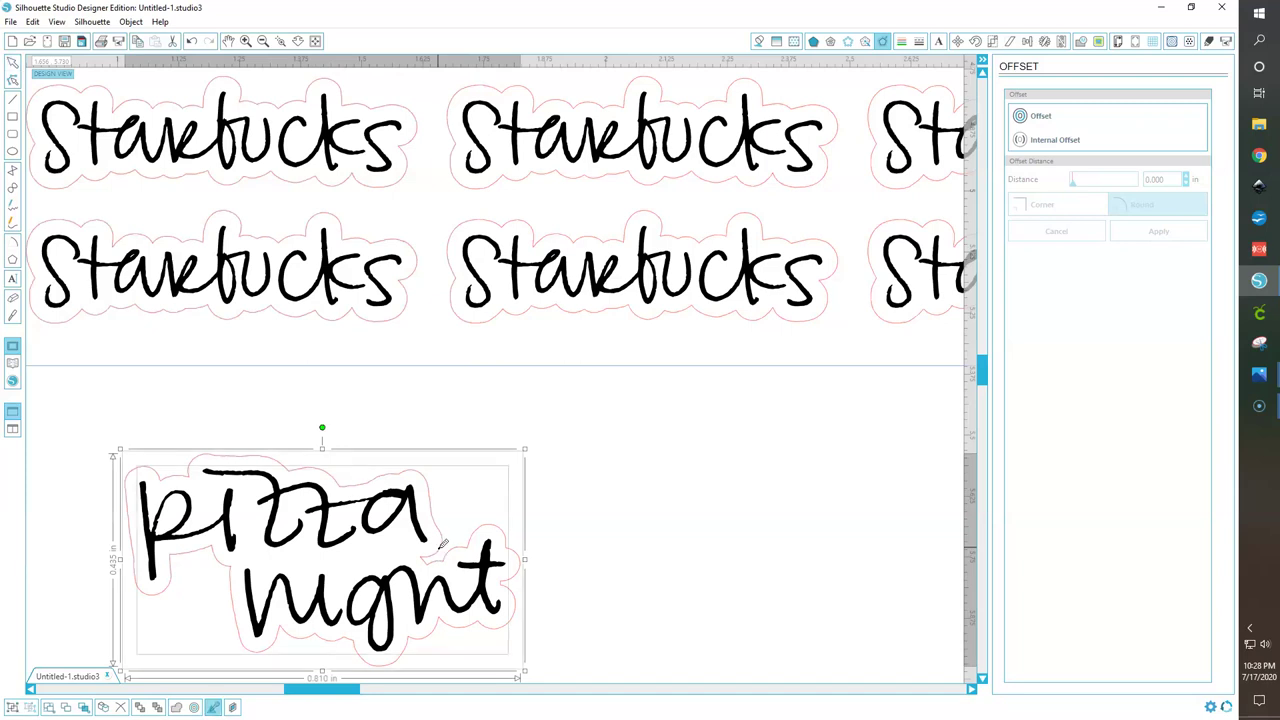
pyautogui.click(620, 551)
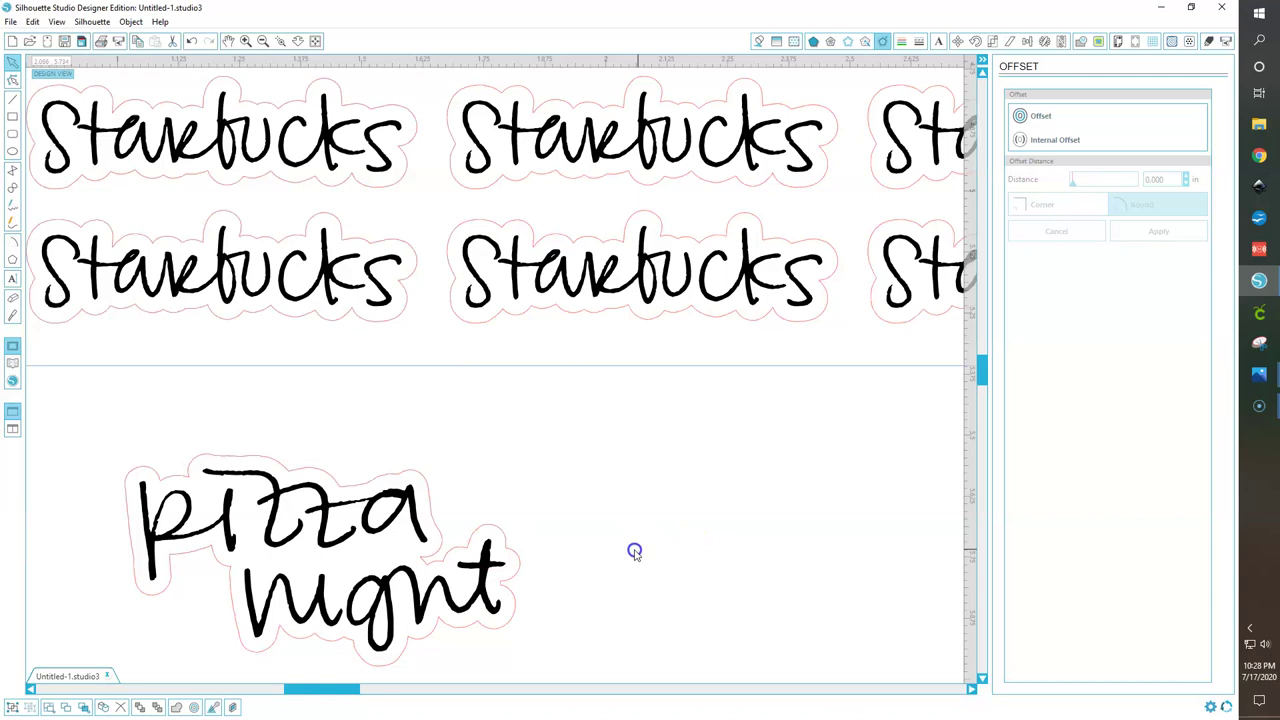
# Open the pizza night outline for point editing and delete a point at the tip of the narrow notch between "pizza" and "night".
pyautogui.doubleClick(440, 533)
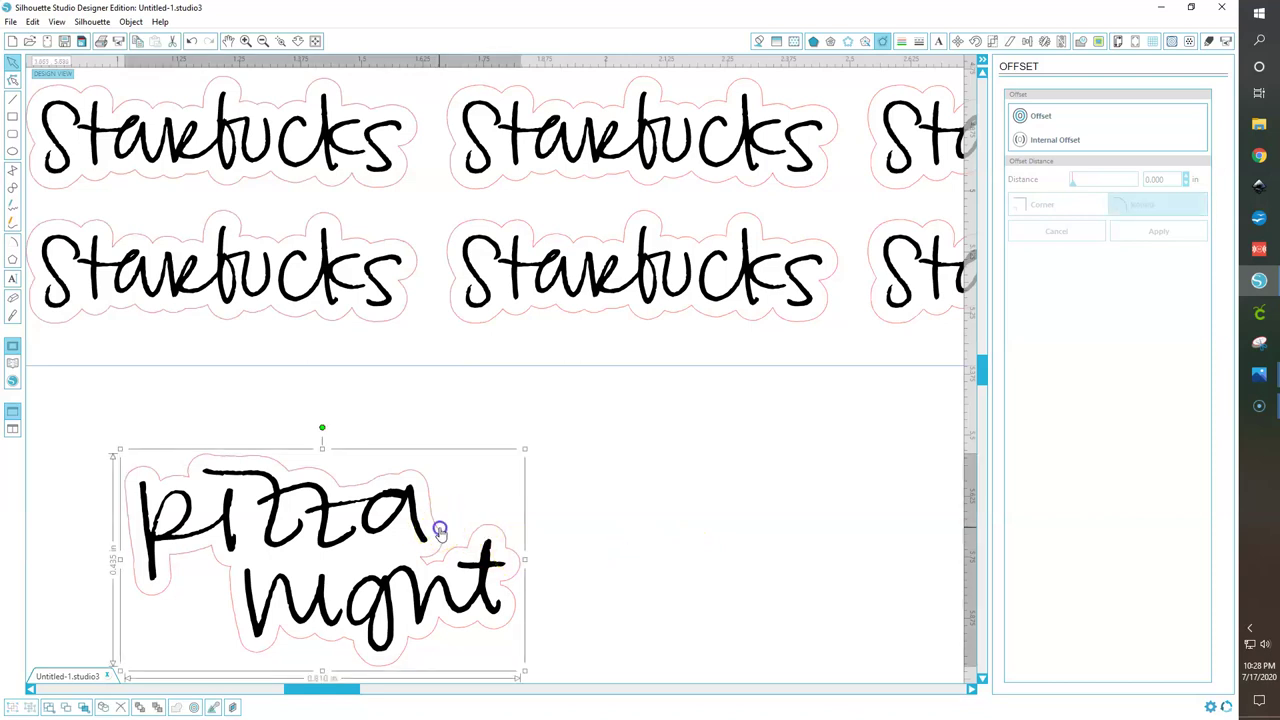
pyautogui.click(420, 558)
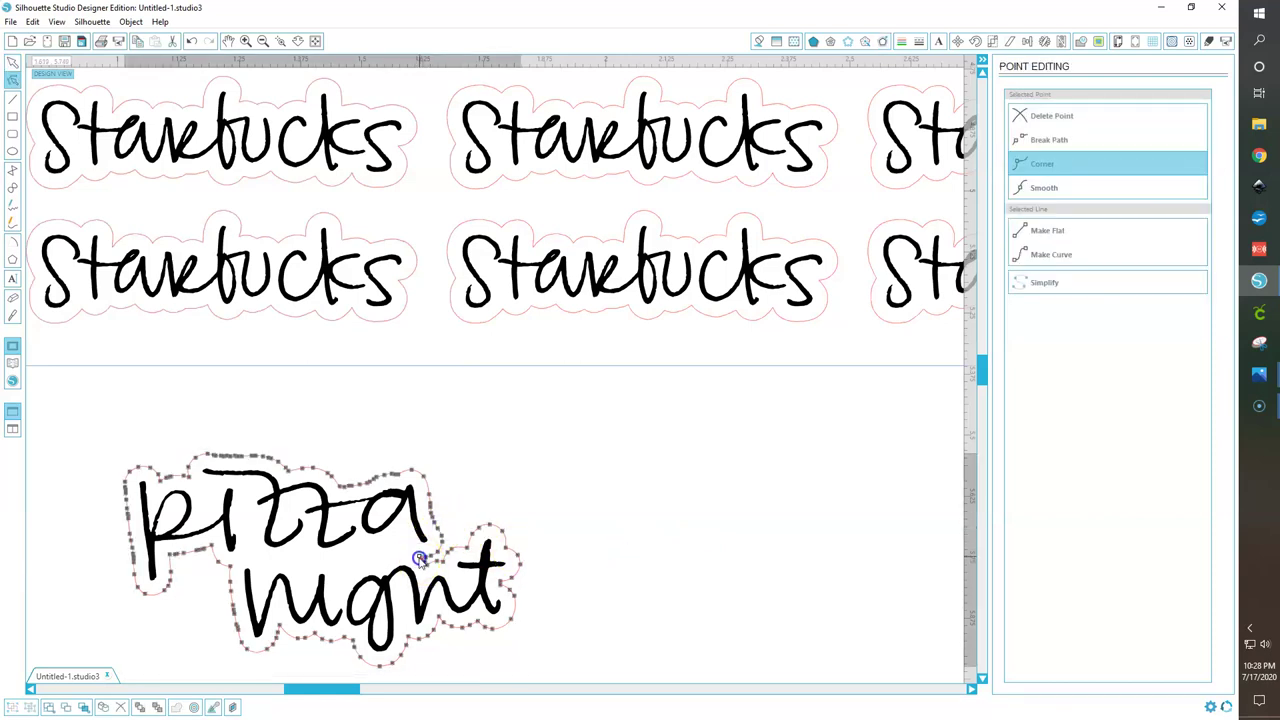
pyautogui.rightClick(420, 558)
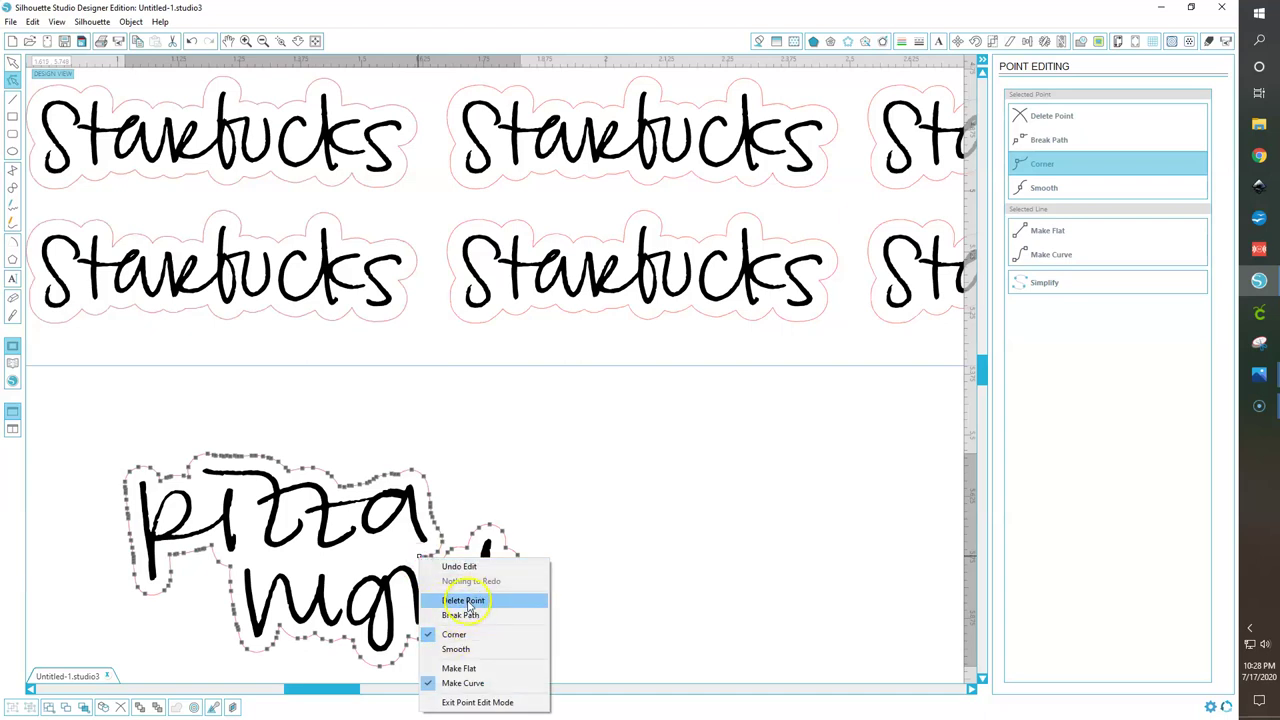
pyautogui.click(456, 595)
pyautogui.click(426, 566)
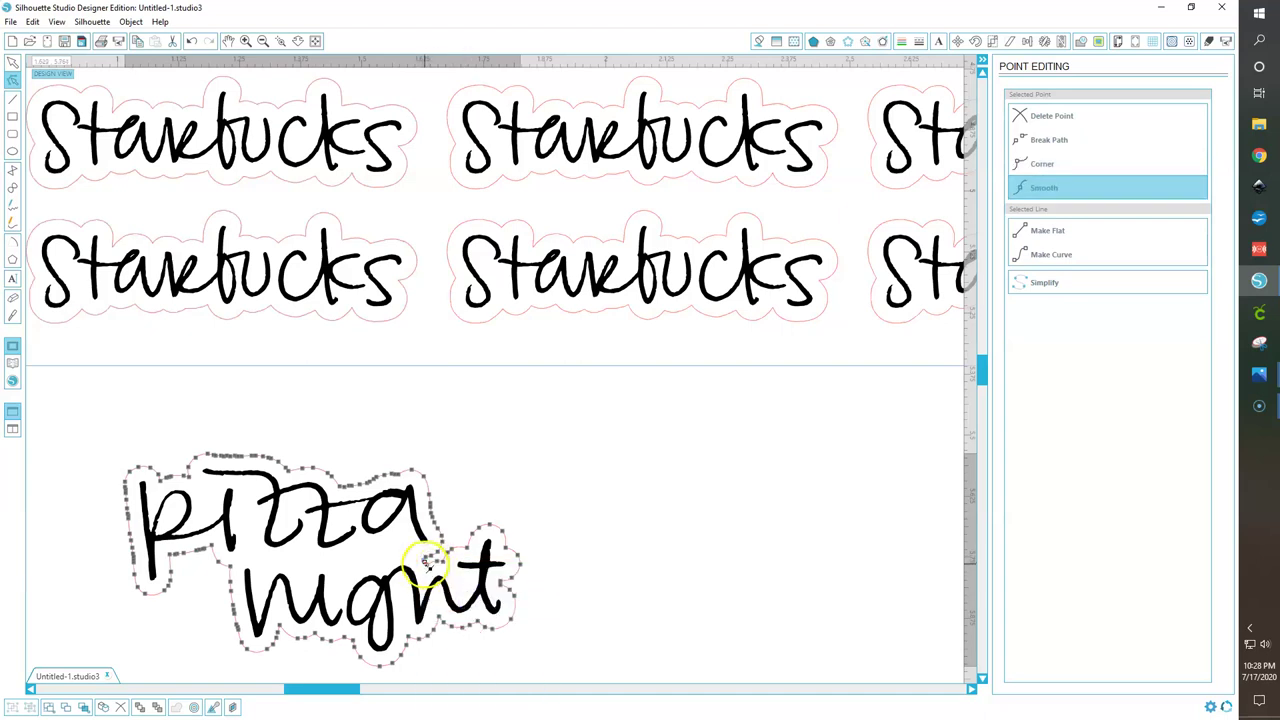
# Delete the outline points along the lower edge of the narrow notch below the final "a" of pizza.
pyautogui.click(244, 43)
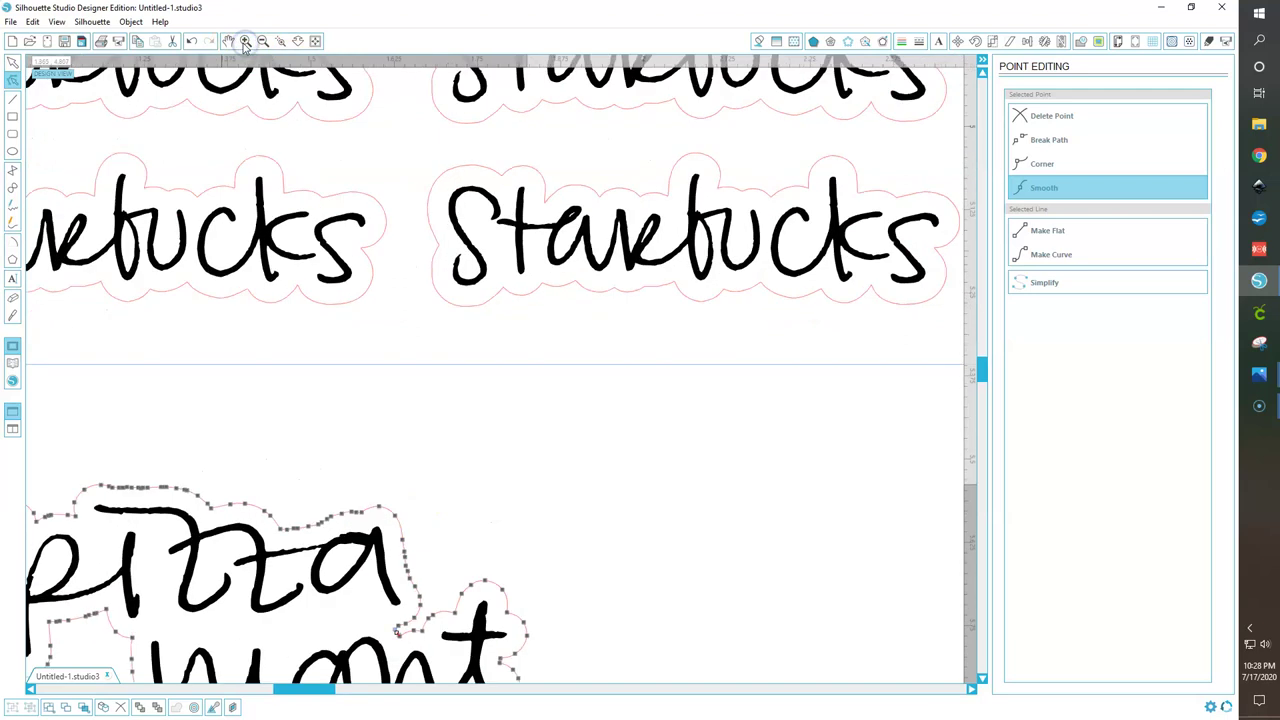
pyautogui.click(244, 43)
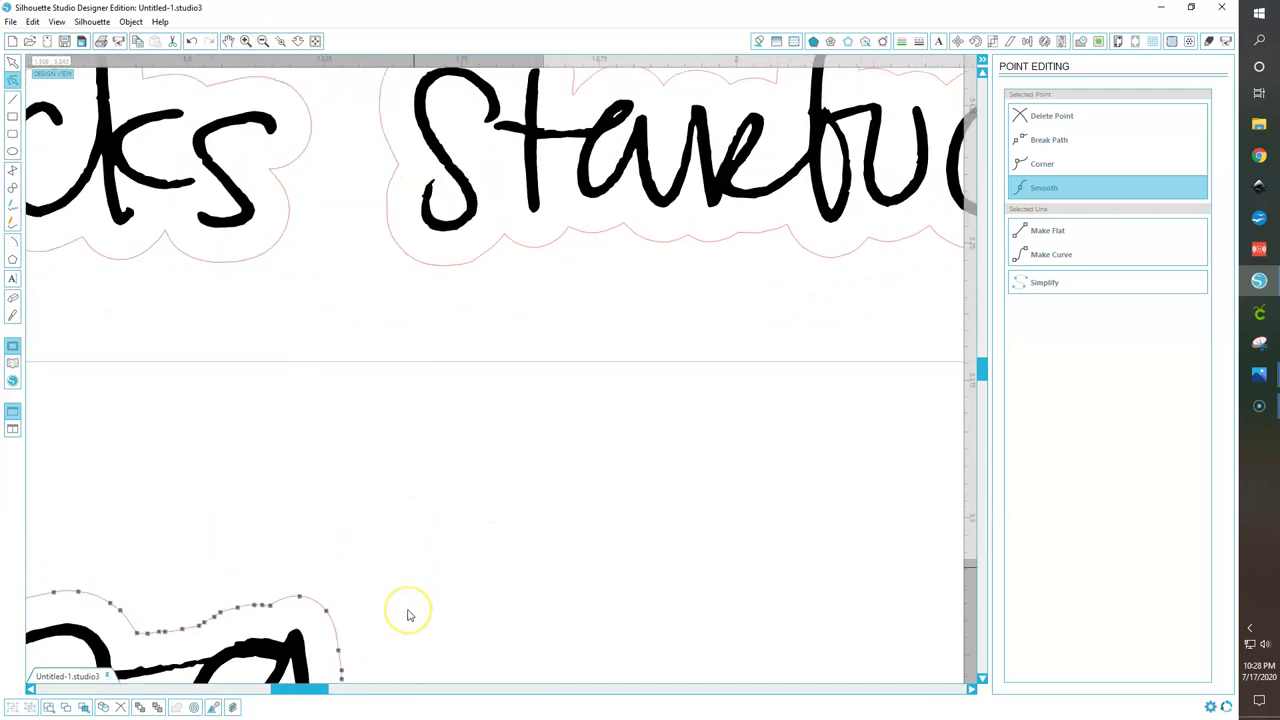
pyautogui.scroll(-3, 407, 614)
pyautogui.moveTo(335, 630); pyautogui.dragTo(376, 632)
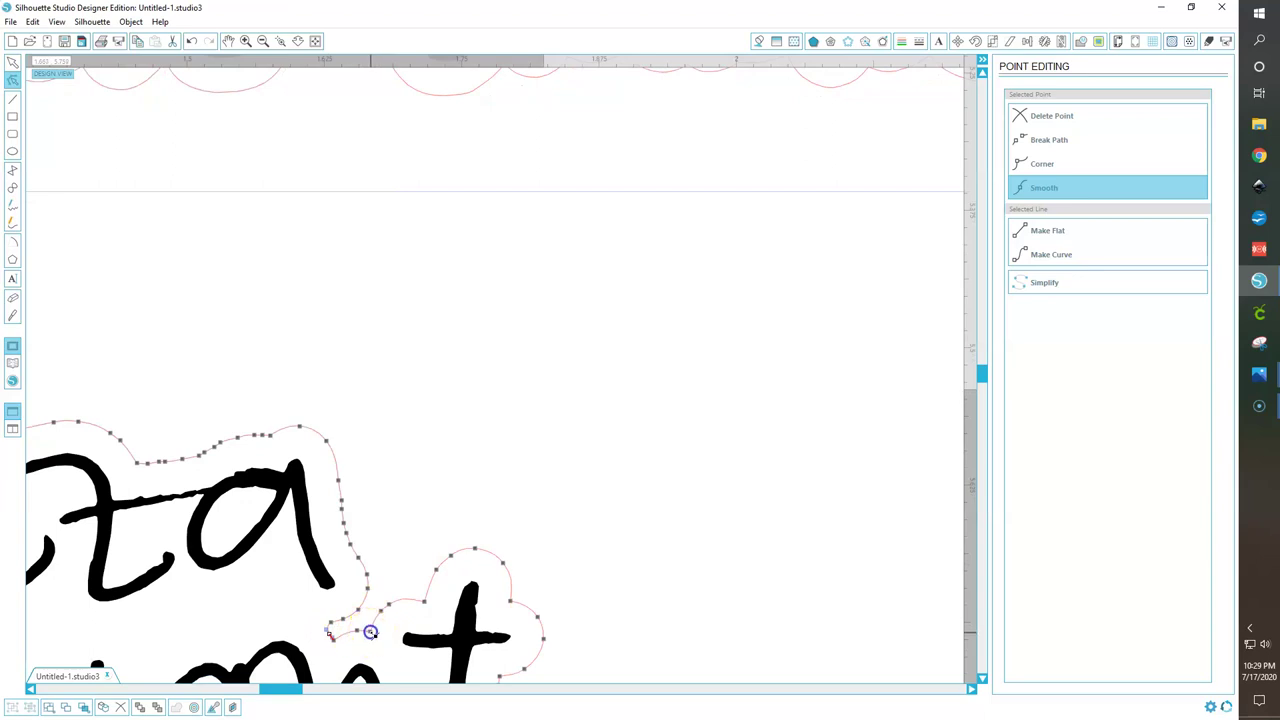
pyautogui.click(370, 632)
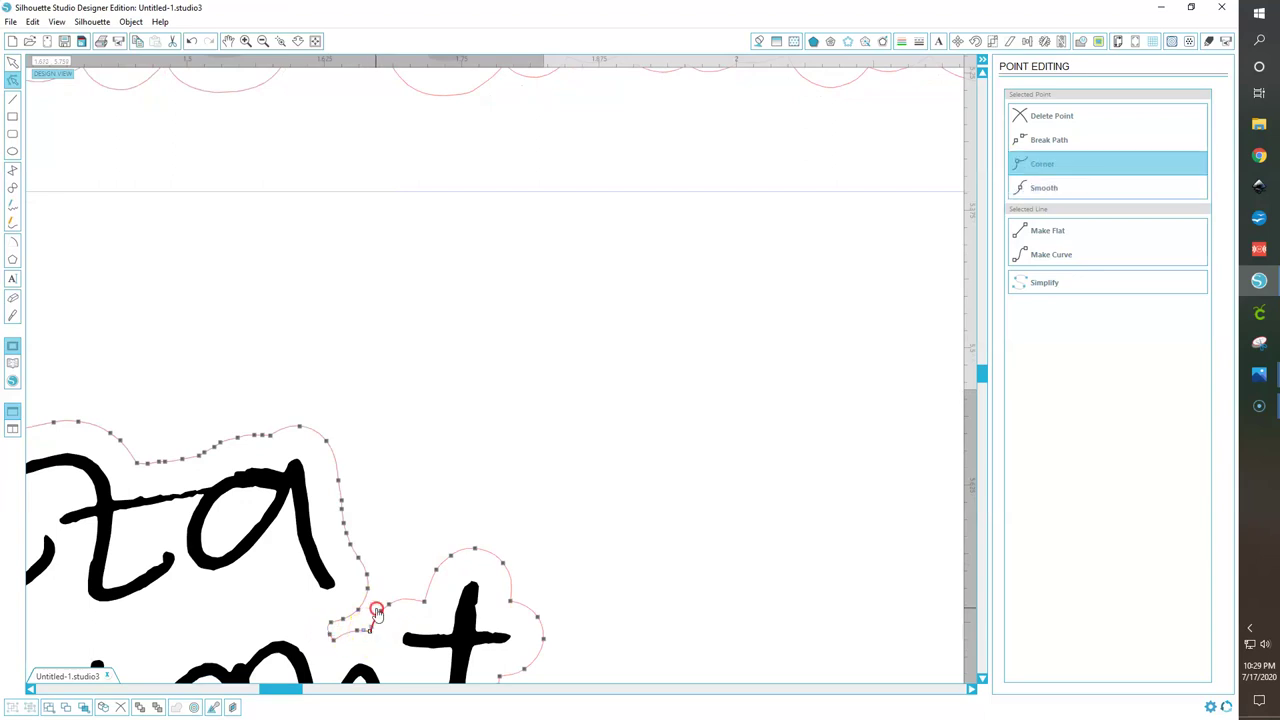
pyautogui.rightClick(376, 610)
pyautogui.click(411, 518)
pyautogui.moveTo(378, 622); pyautogui.dragTo(358, 632)
pyautogui.rightClick(358, 632)
pyautogui.click(398, 517)
pyautogui.click(341, 638)
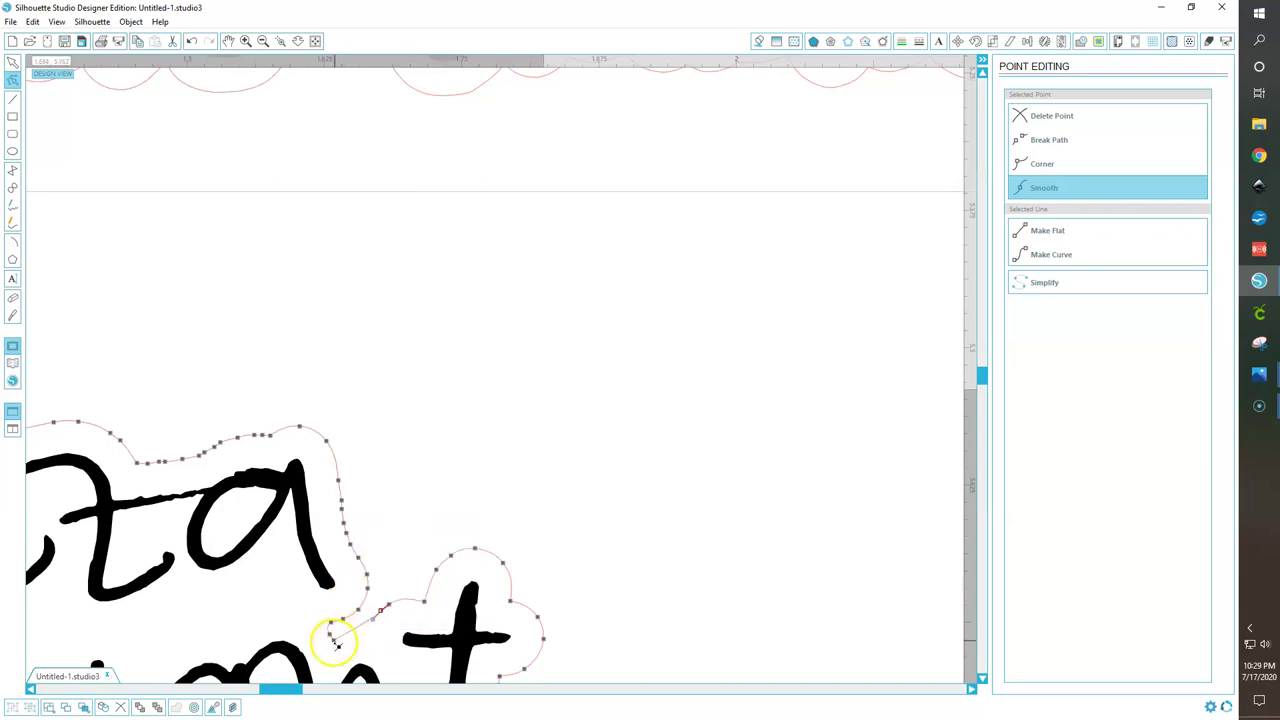
# Delete the outline points at the inner tip of the notch between "pizza" and "night".
pyautogui.click(338, 622)
pyautogui.rightClick(338, 622)
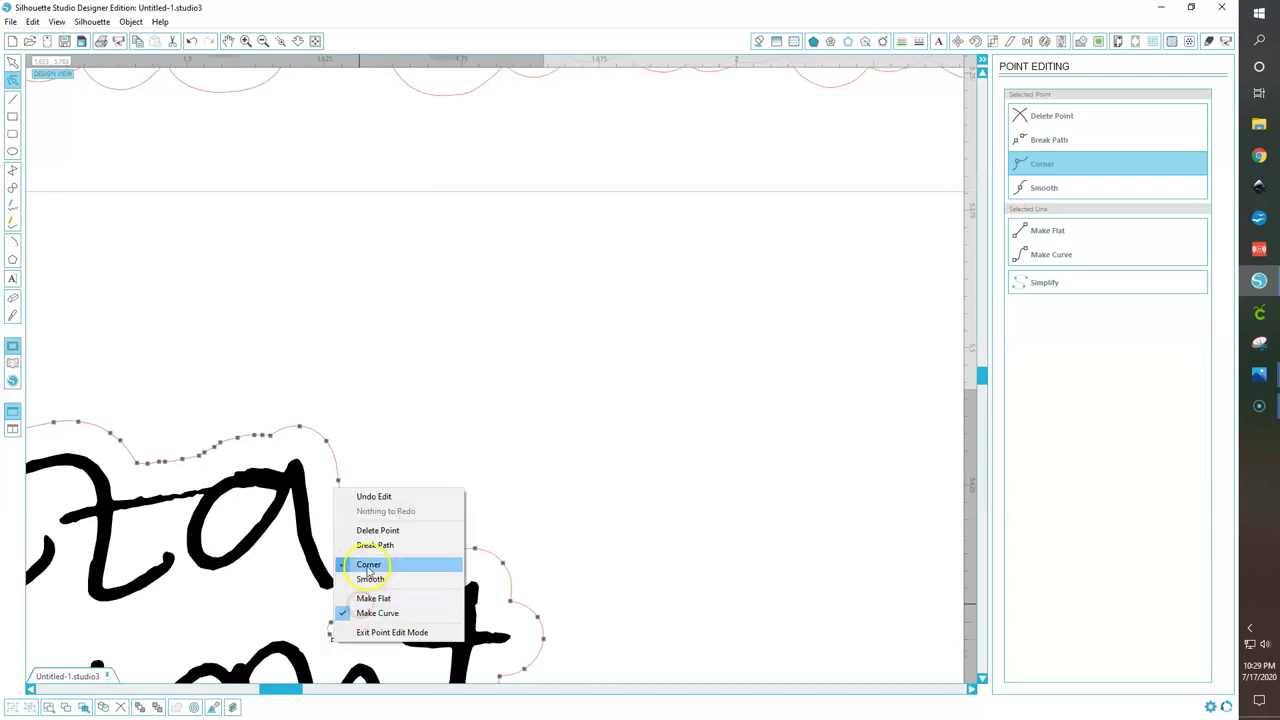
pyautogui.click(371, 532)
pyautogui.click(340, 636)
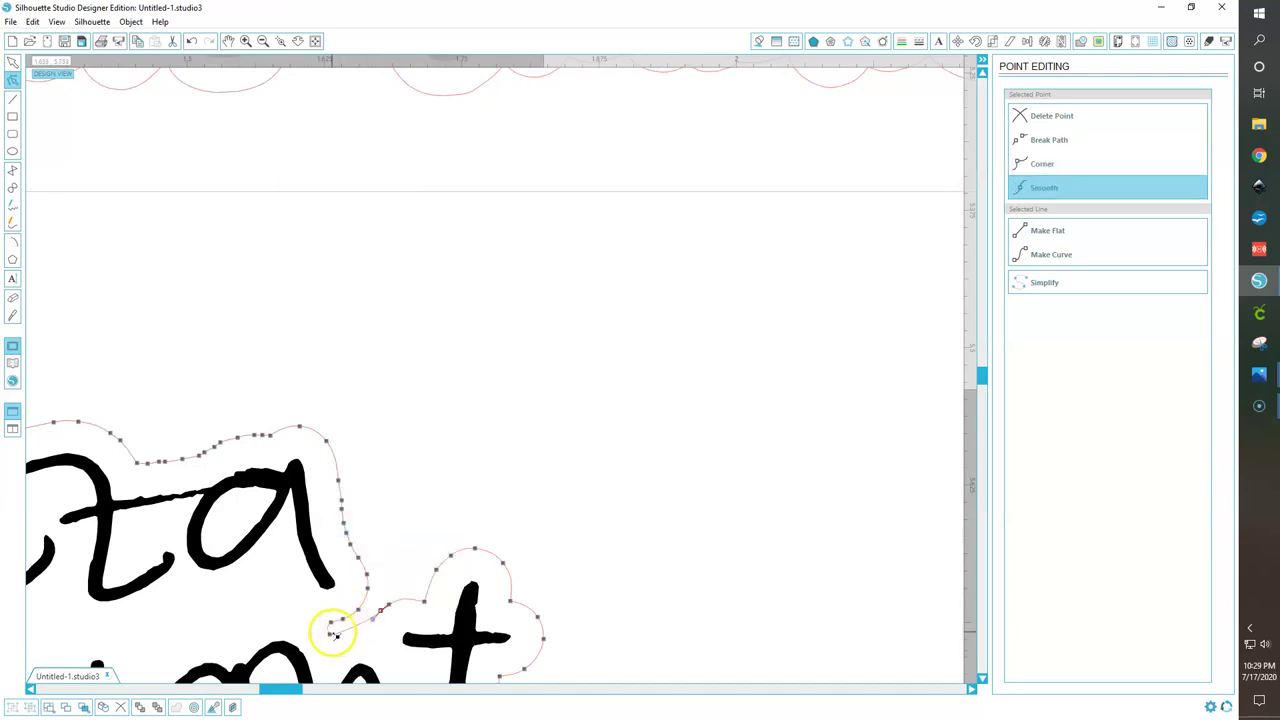
pyautogui.rightClick(385, 590)
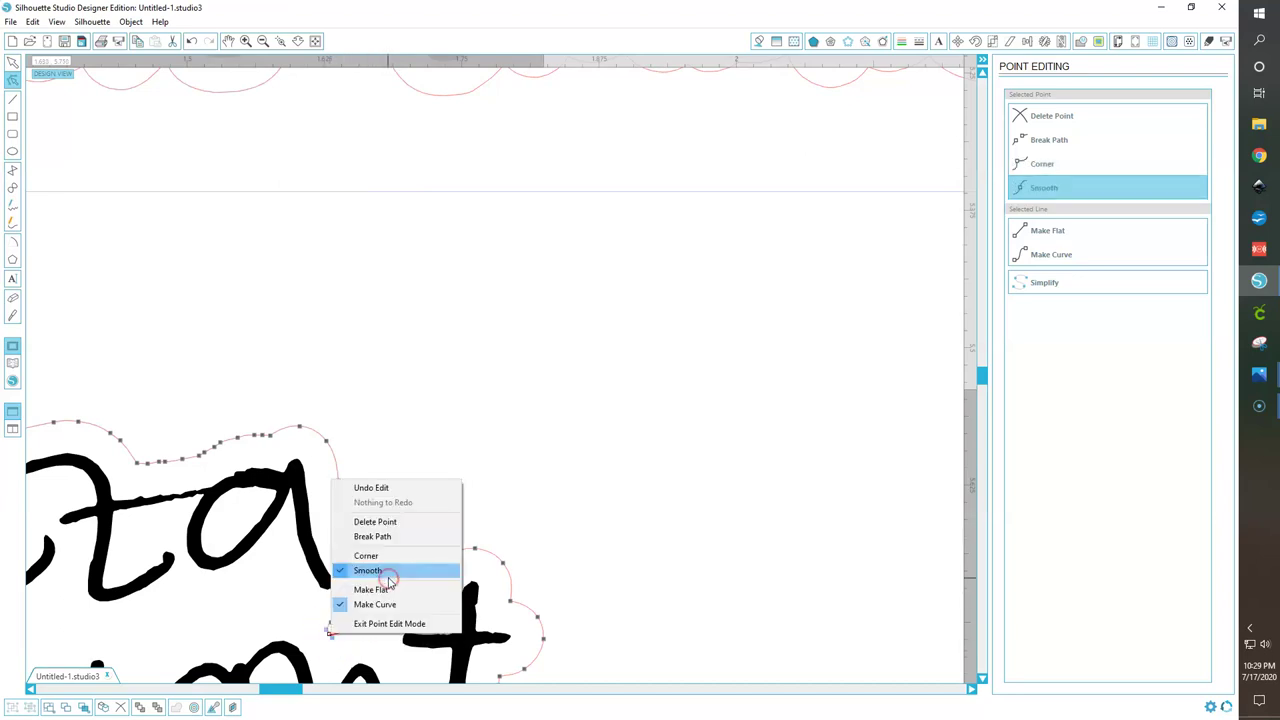
pyautogui.click(371, 523)
pyautogui.click(337, 614)
pyautogui.rightClick(333, 622)
pyautogui.click(395, 511)
# Delete the remaining points on the notch's upper edge and at its mouth, leaving a smooth outline, and exit point editing.
pyautogui.click(343, 620)
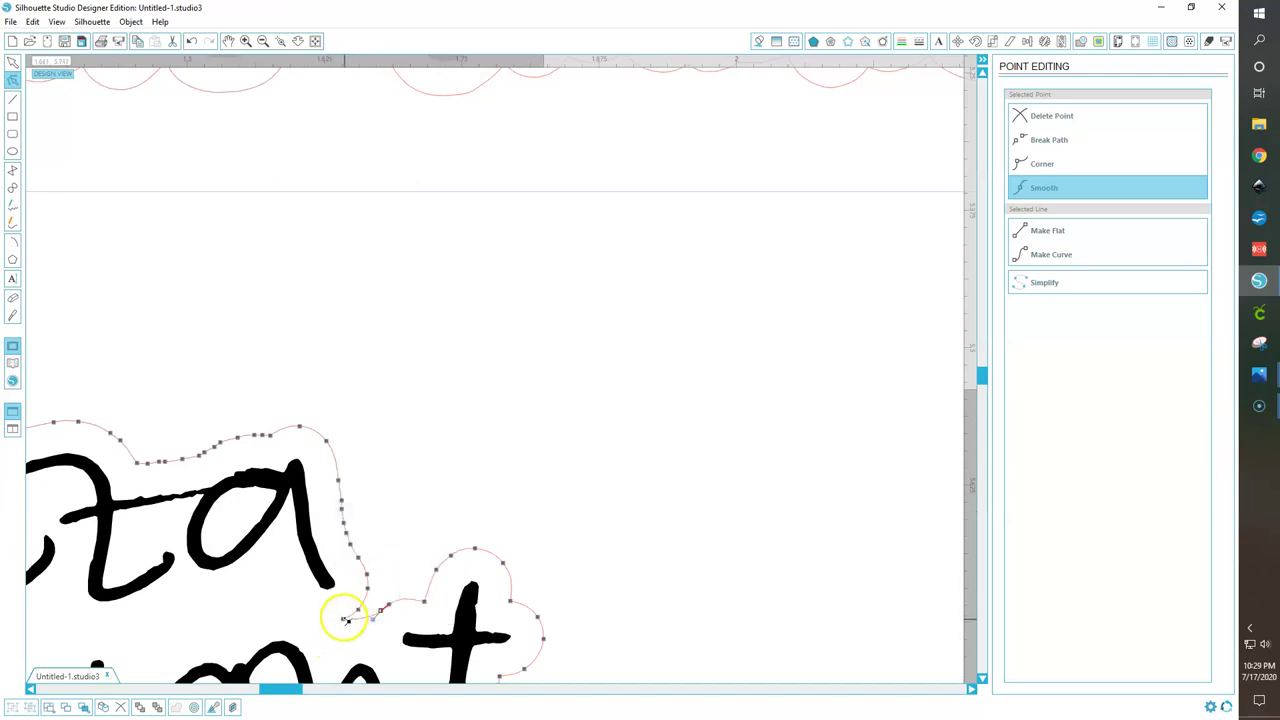
pyautogui.rightClick(385, 518)
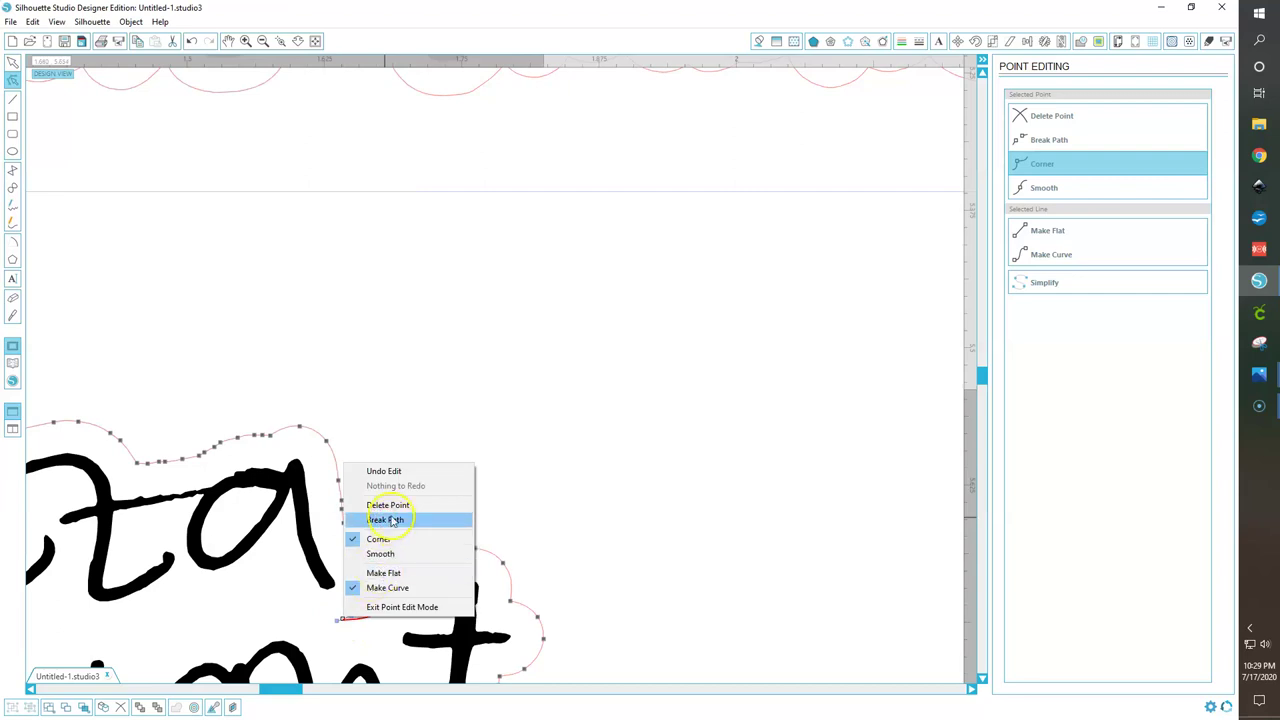
pyautogui.click(393, 506)
pyautogui.click(352, 620)
pyautogui.click(359, 610)
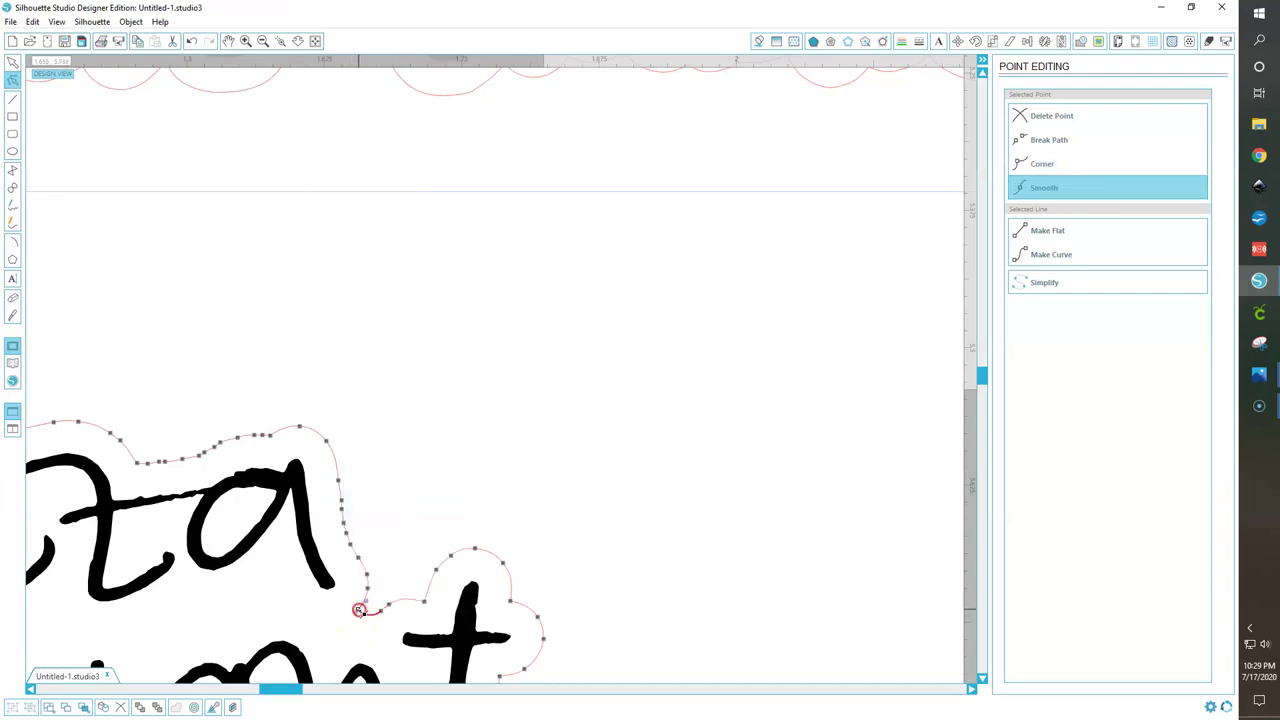
pyautogui.rightClick(359, 609)
pyautogui.click(393, 498)
pyautogui.click(384, 607)
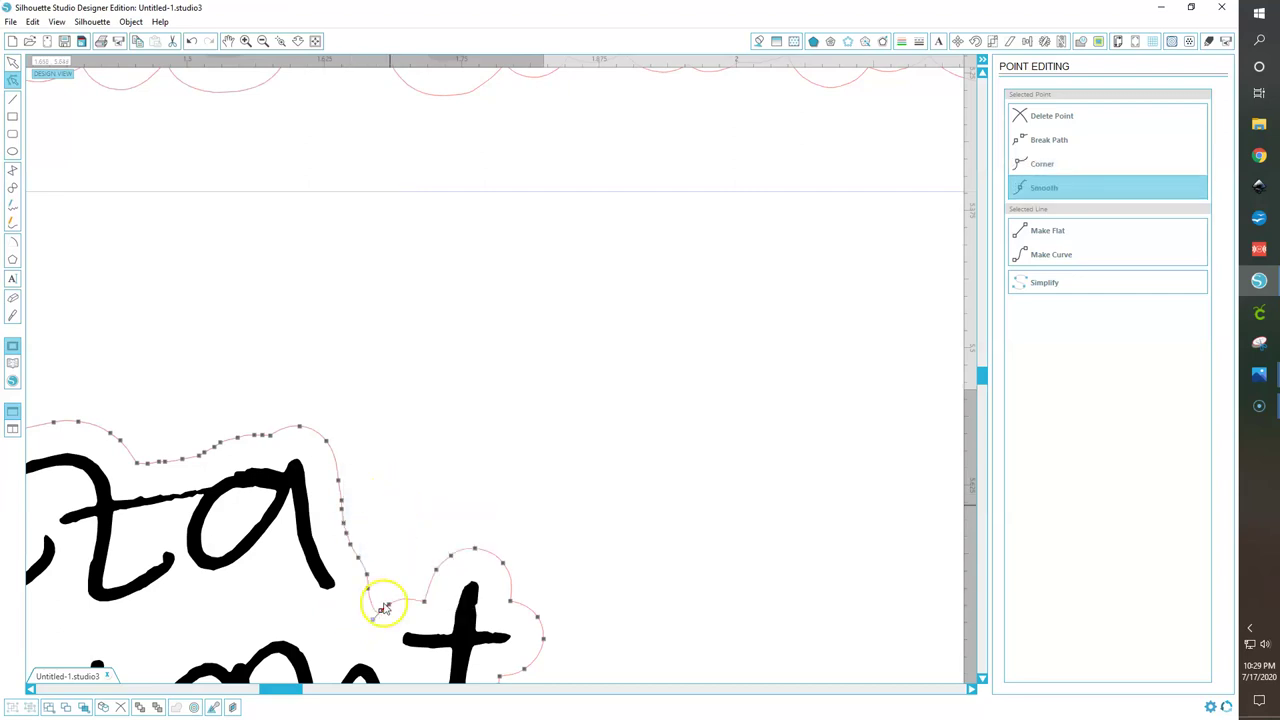
pyautogui.rightClick(380, 610)
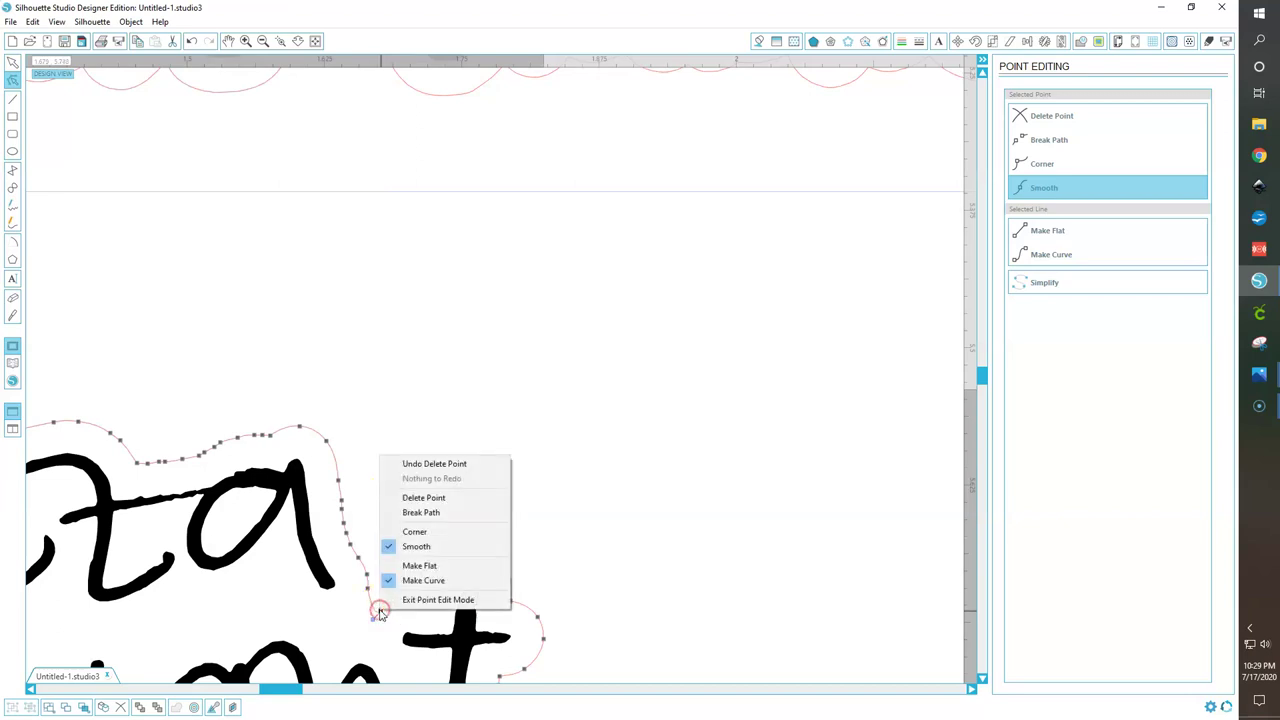
pyautogui.click(416, 497)
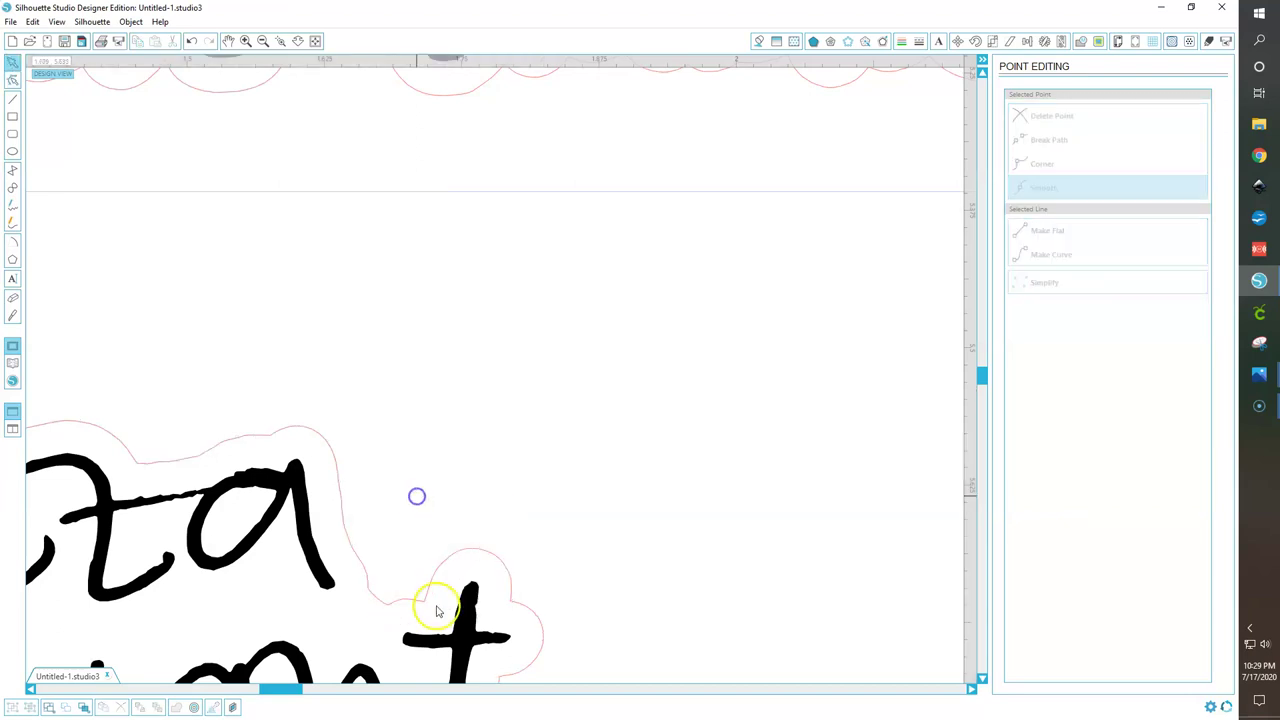
# Regroup the pizza night lettering with its edited outline.
pyautogui.click(266, 41)
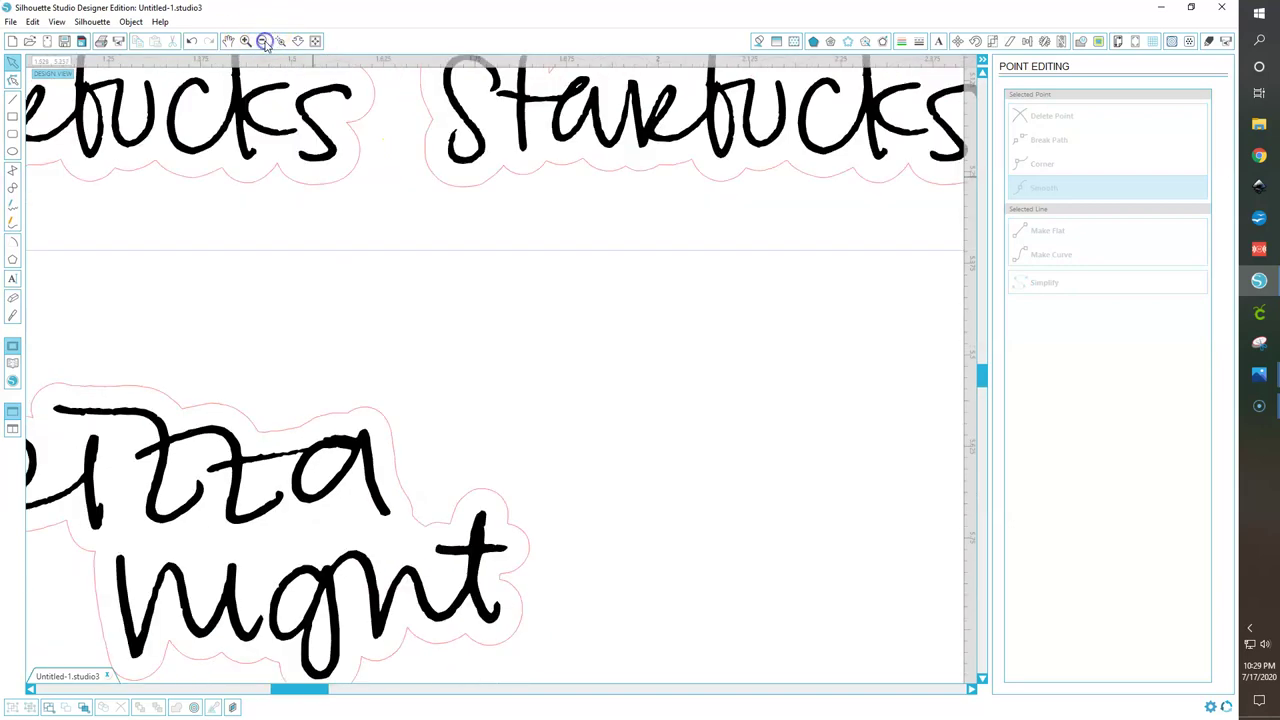
pyautogui.click(266, 43)
pyautogui.click(266, 43)
pyautogui.scroll(-1, 566, 553)
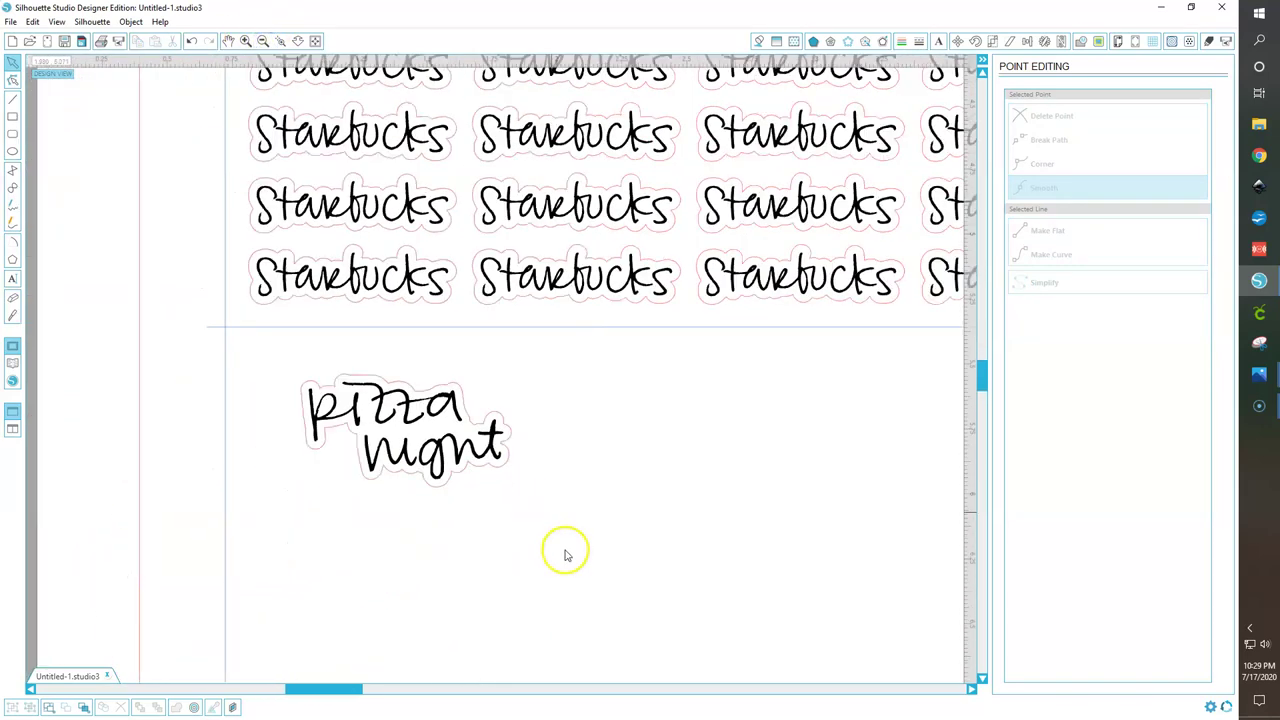
pyautogui.scroll(-3, 566, 553)
pyautogui.moveTo(517, 537); pyautogui.dragTo(323, 371)
pyautogui.moveTo(563, 523); pyautogui.dragTo(448, 407)
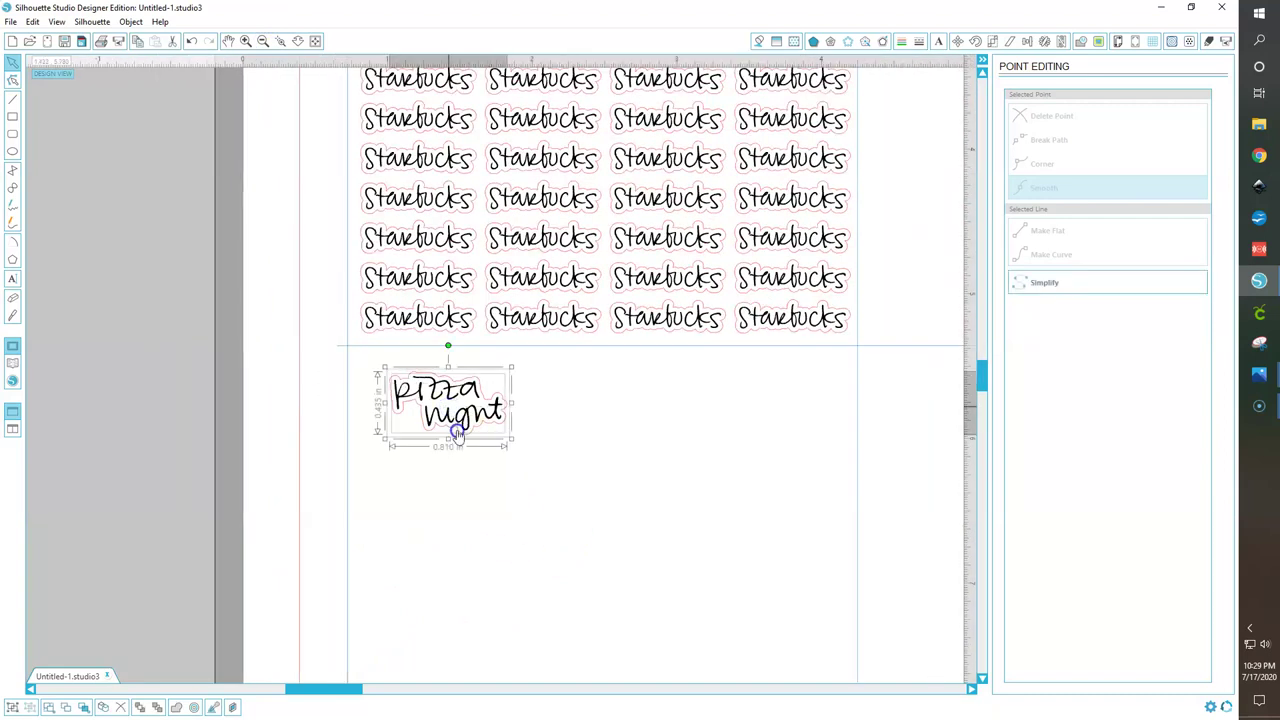
pyautogui.click(392, 478)
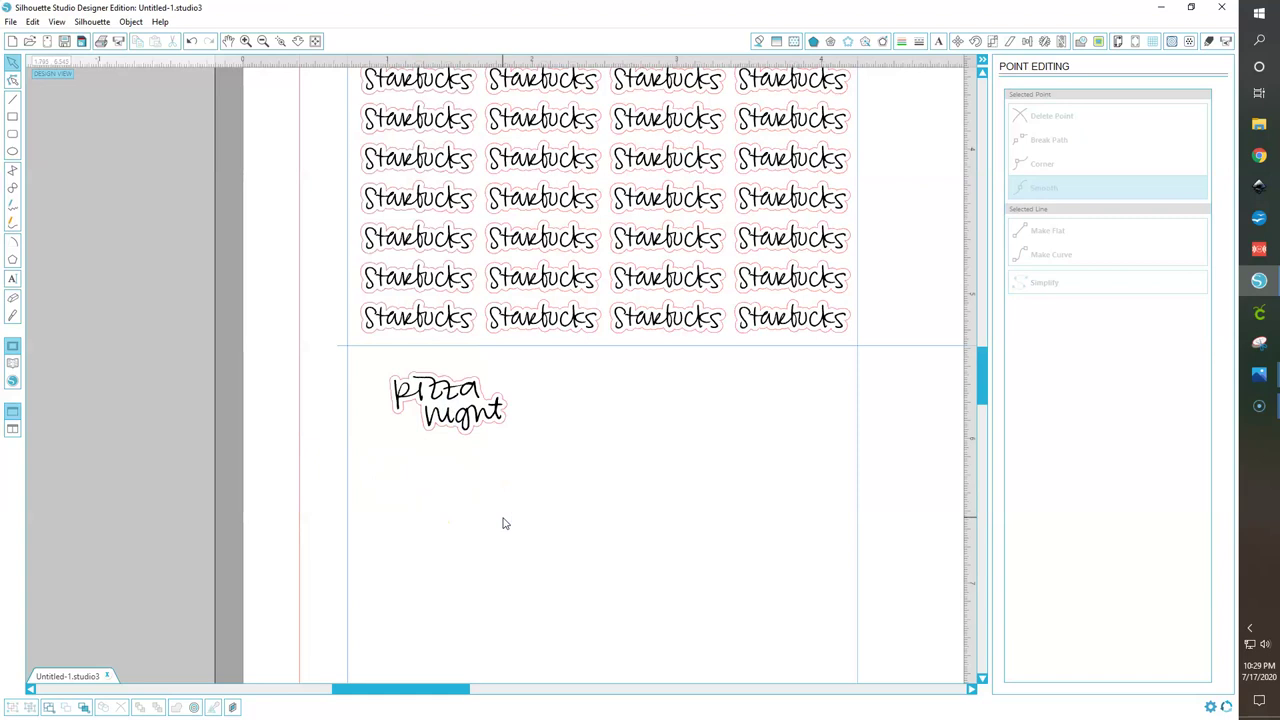
pyautogui.moveTo(507, 523); pyautogui.dragTo(432, 370)
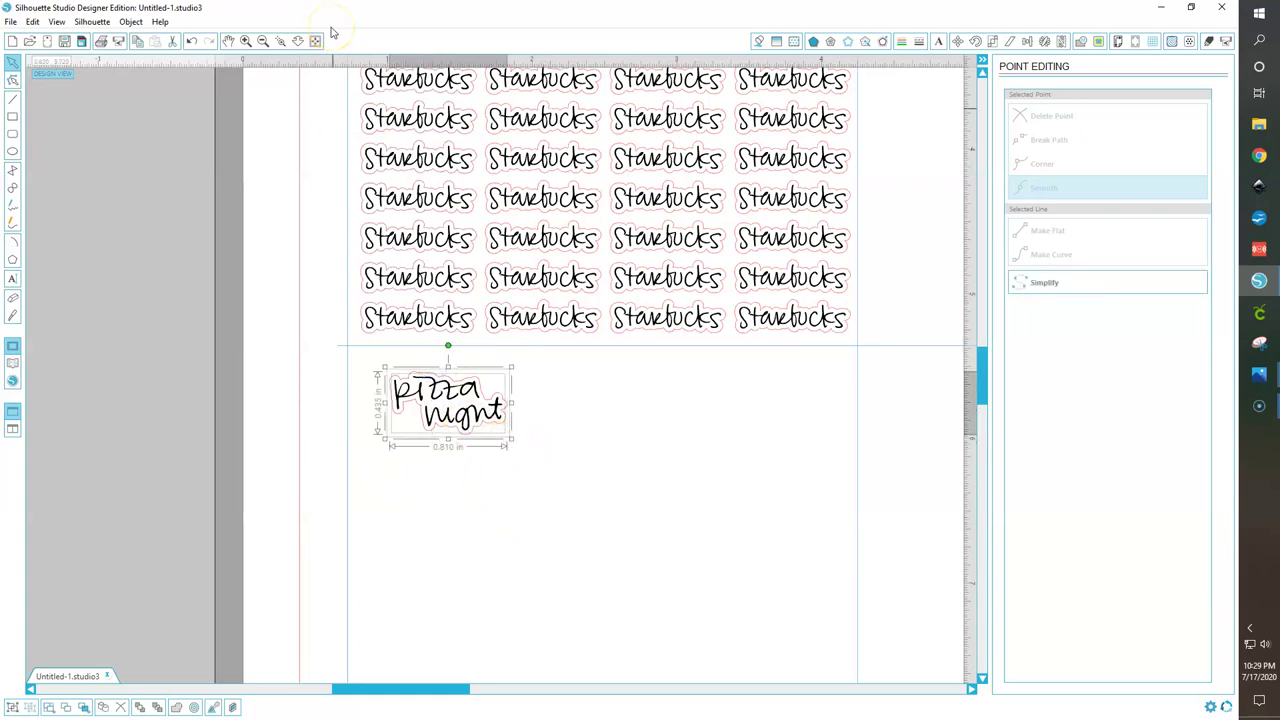
# Move the pizza night label into the upper-left corner of the page's lower-left quarter.
pyautogui.click(467, 405)
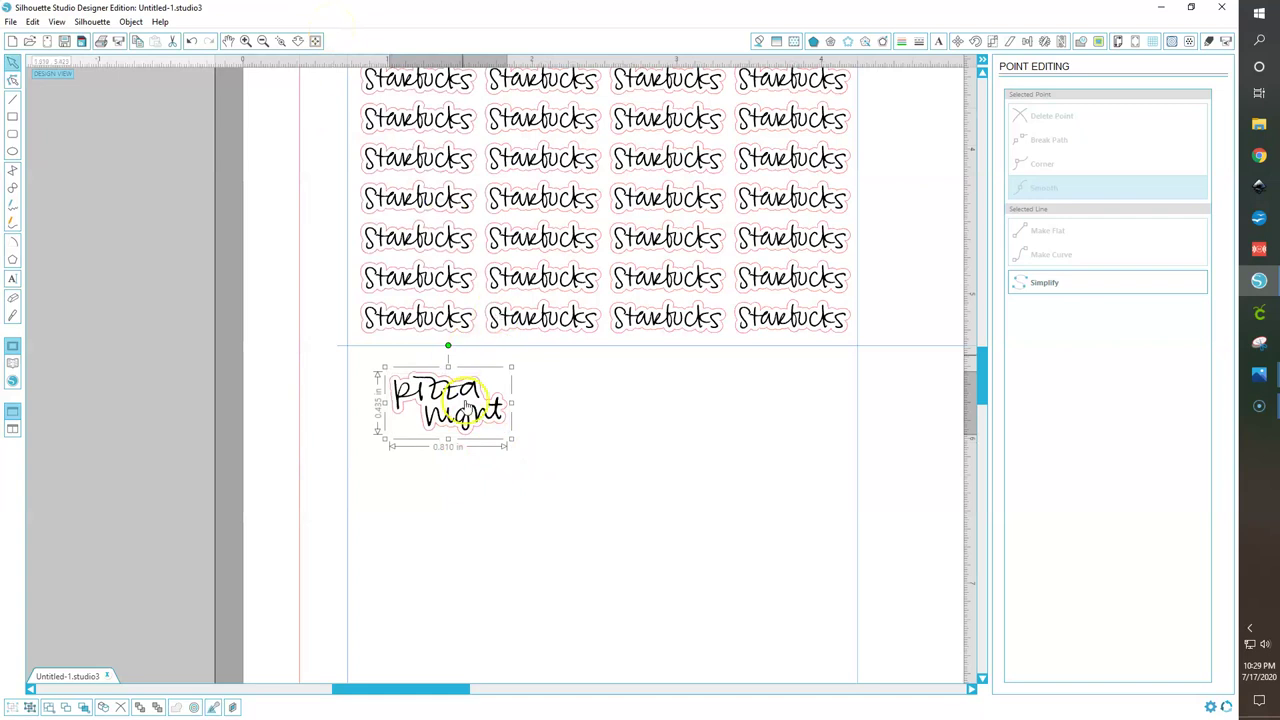
pyautogui.moveTo(437, 381); pyautogui.dragTo(433, 386)
pyautogui.click(537, 422)
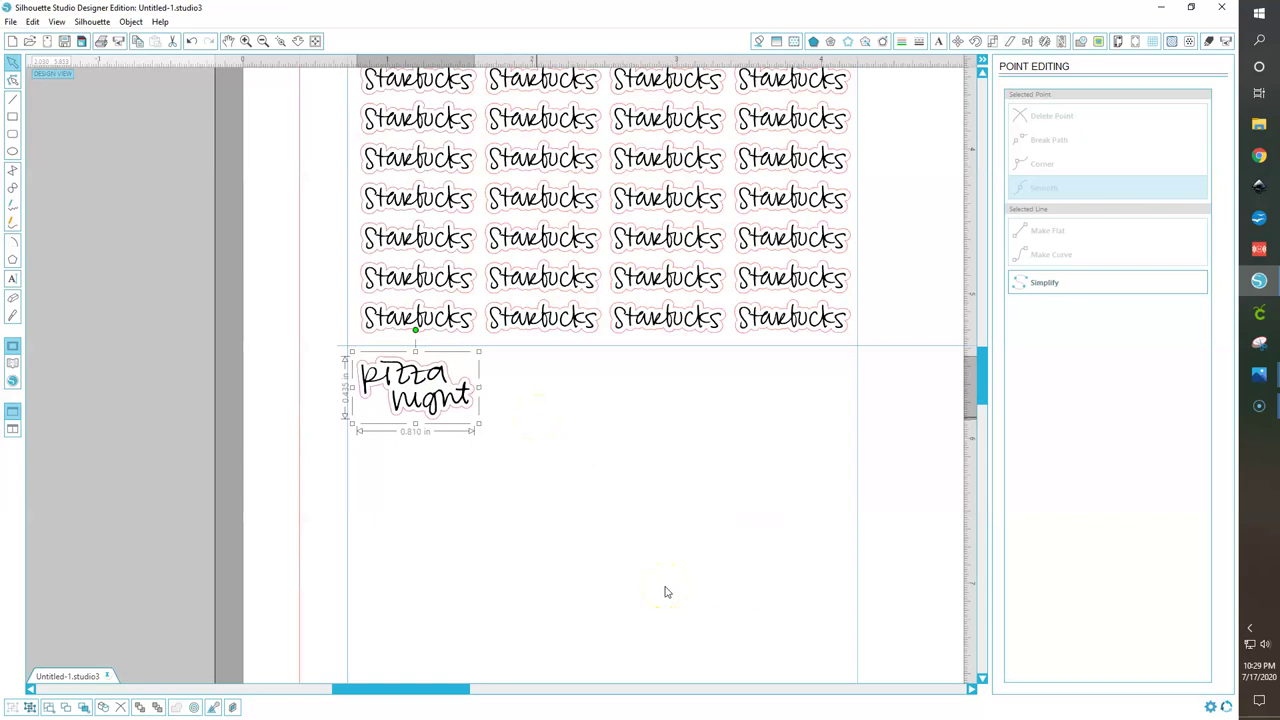
# Duplicate the pizza night label to the right to make a row of four.
pyautogui.hotkey('ctrl', 'Right')
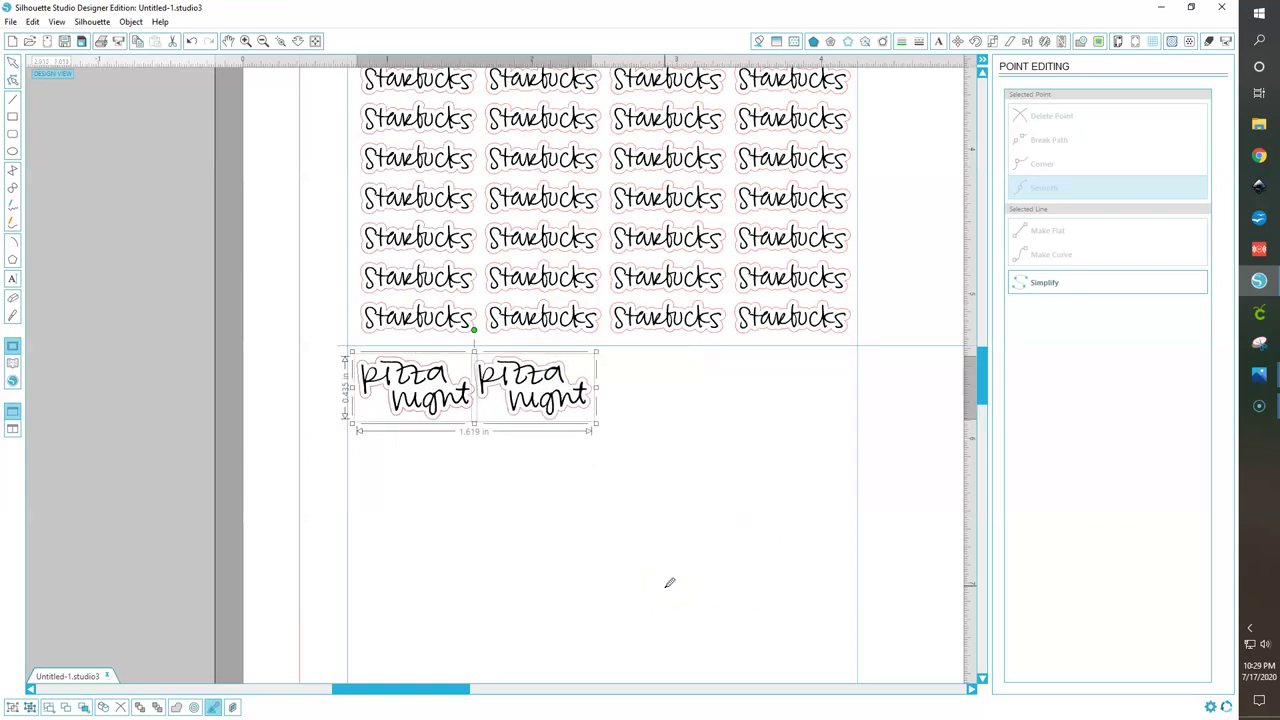
pyautogui.hotkey('ctrl', 'd')
pyautogui.click(680, 563)
# Nudge the fourth pizza night label right, close to the vertical guide at the quarter's edge.
pyautogui.click(766, 395)
pyautogui.press('Right')
pyautogui.press('Right')
pyautogui.press('Right')
pyautogui.press('Right')
pyautogui.press('Right')
pyautogui.press('Right')
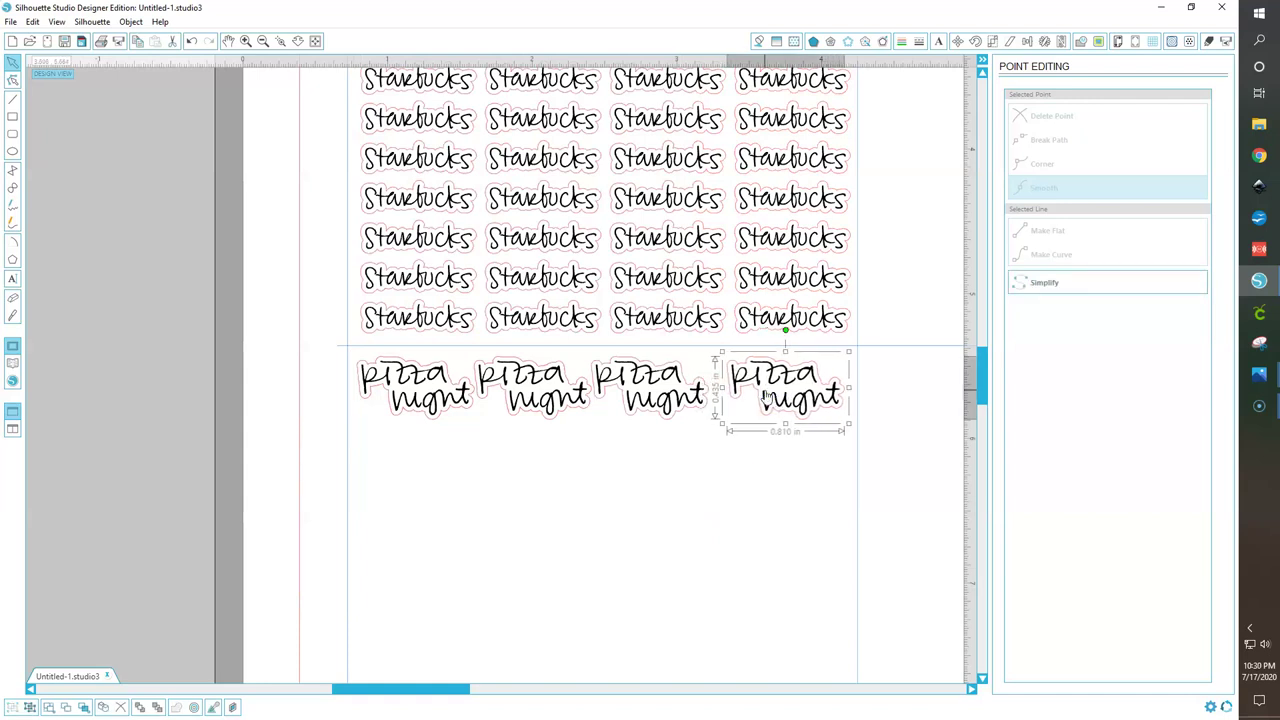
# Space the four pizza night labels evenly in a horizontal row and group them.
pyautogui.keyDown('shift'); pyautogui.click(650, 388); pyautogui.keyUp('shift')
pyautogui.keyDown('shift'); pyautogui.click(434, 400); pyautogui.keyUp('shift')
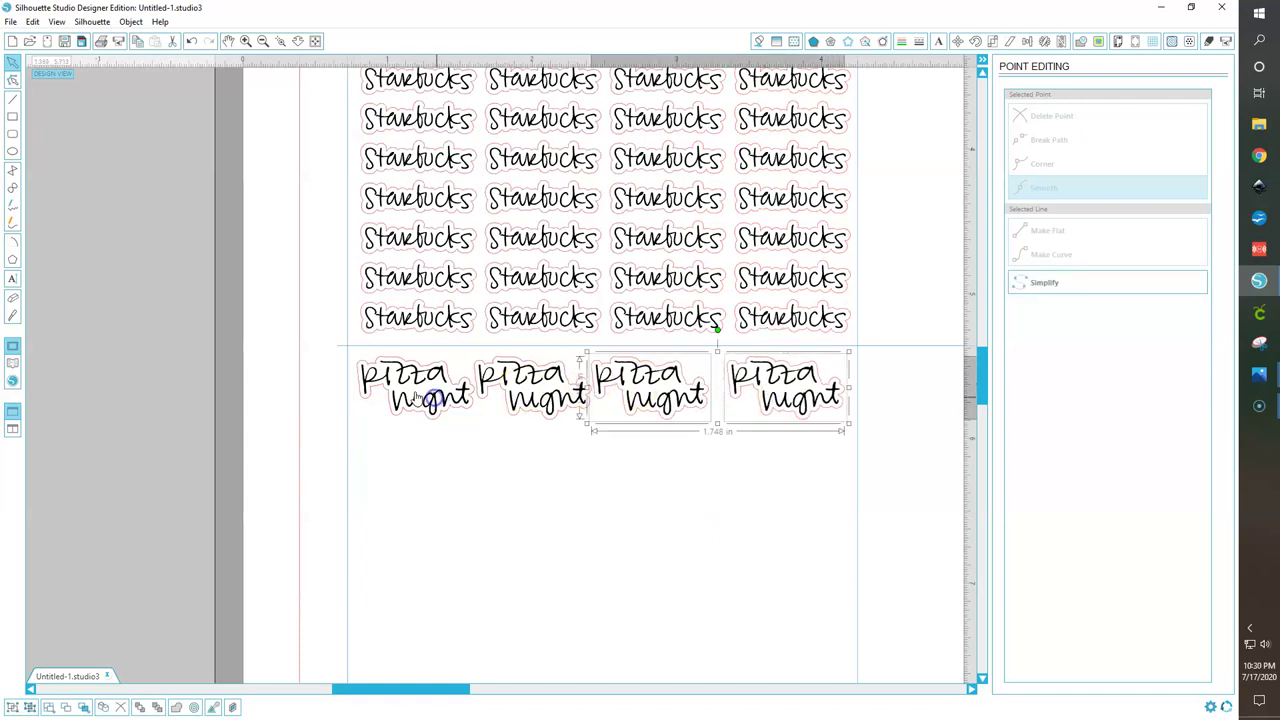
pyautogui.click(1027, 42)
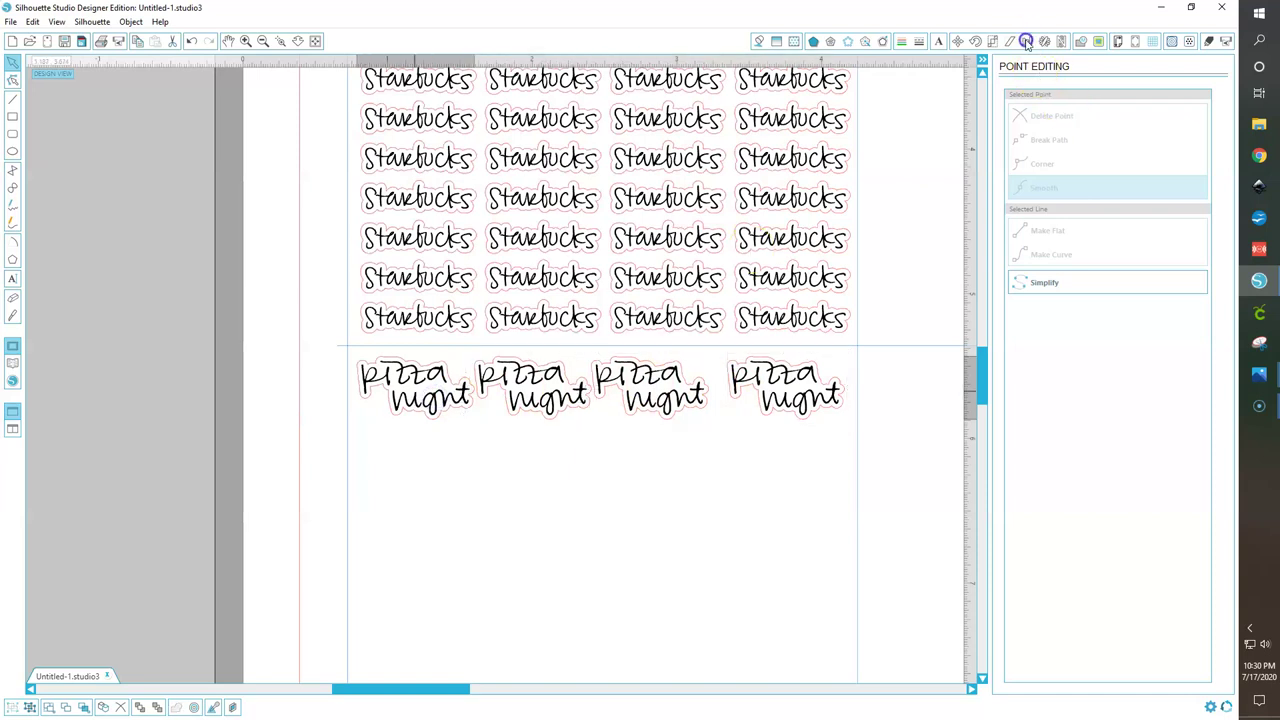
pyautogui.click(1027, 43)
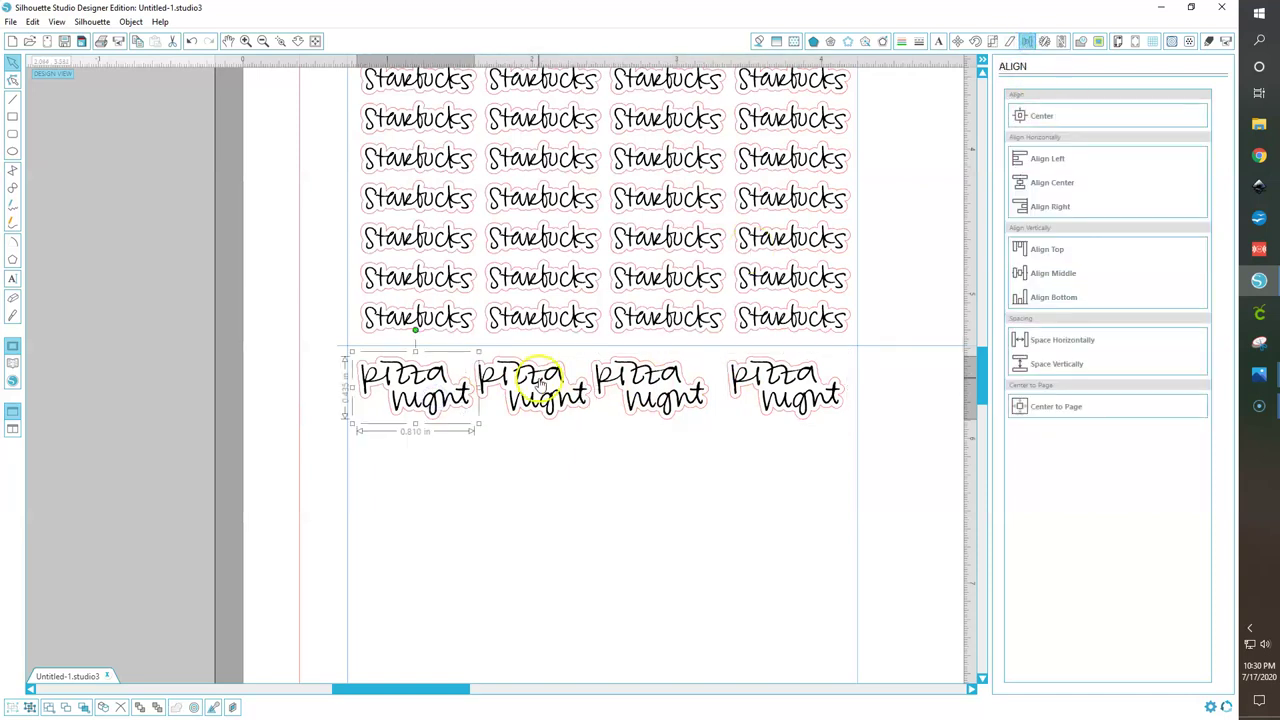
pyautogui.keyDown('shift'); pyautogui.click(557, 377); pyautogui.keyUp('shift')
pyautogui.keyDown('shift'); pyautogui.click(706, 381); pyautogui.keyUp('shift')
pyautogui.keyDown('shift'); pyautogui.click(795, 392); pyautogui.keyUp('shift')
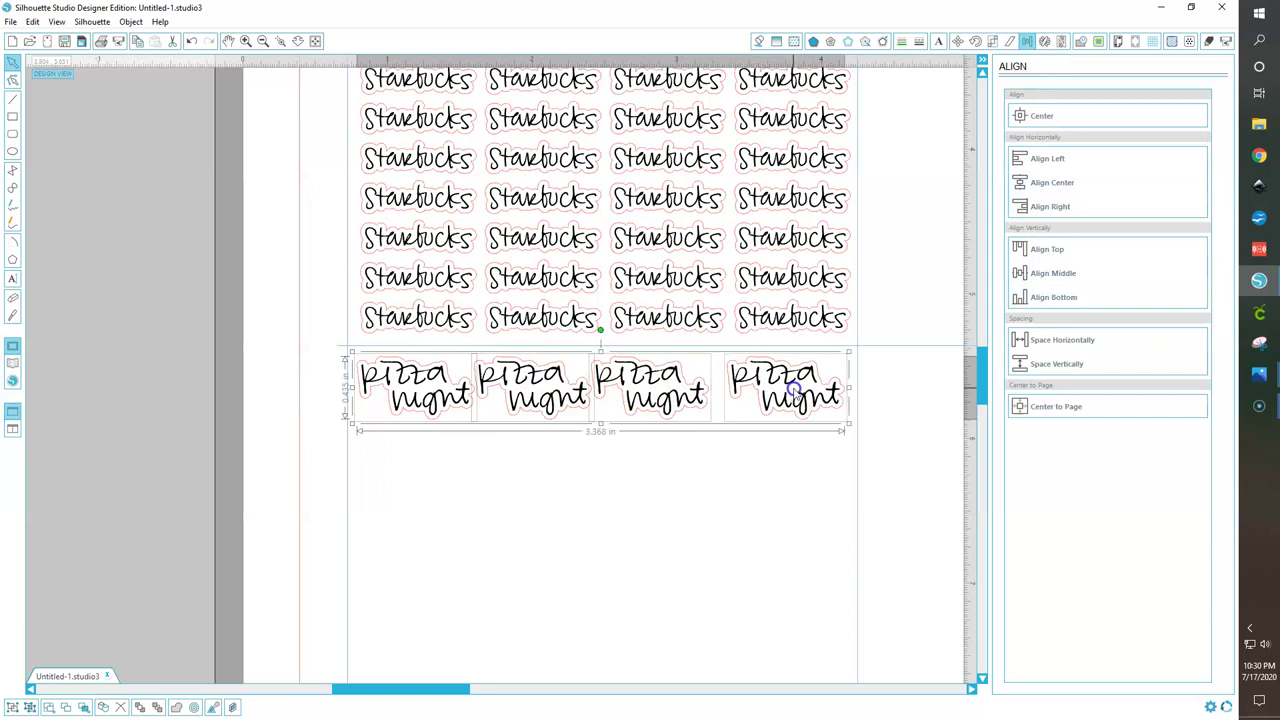
pyautogui.click(1053, 343)
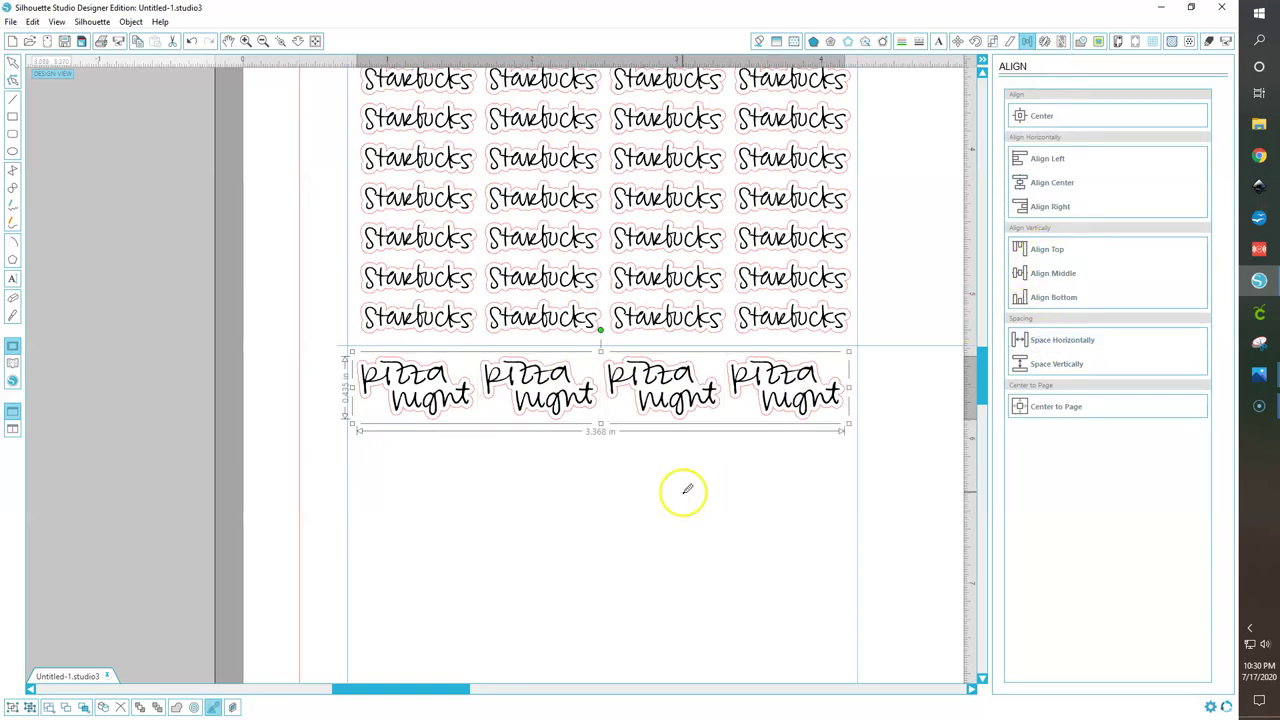
# Duplicate the grouped pizza night row downward repeatedly until the lower-left quarter holds eight rows.
pyautogui.scroll(-2, 684, 495)
pyautogui.scroll(-6, 684, 497)
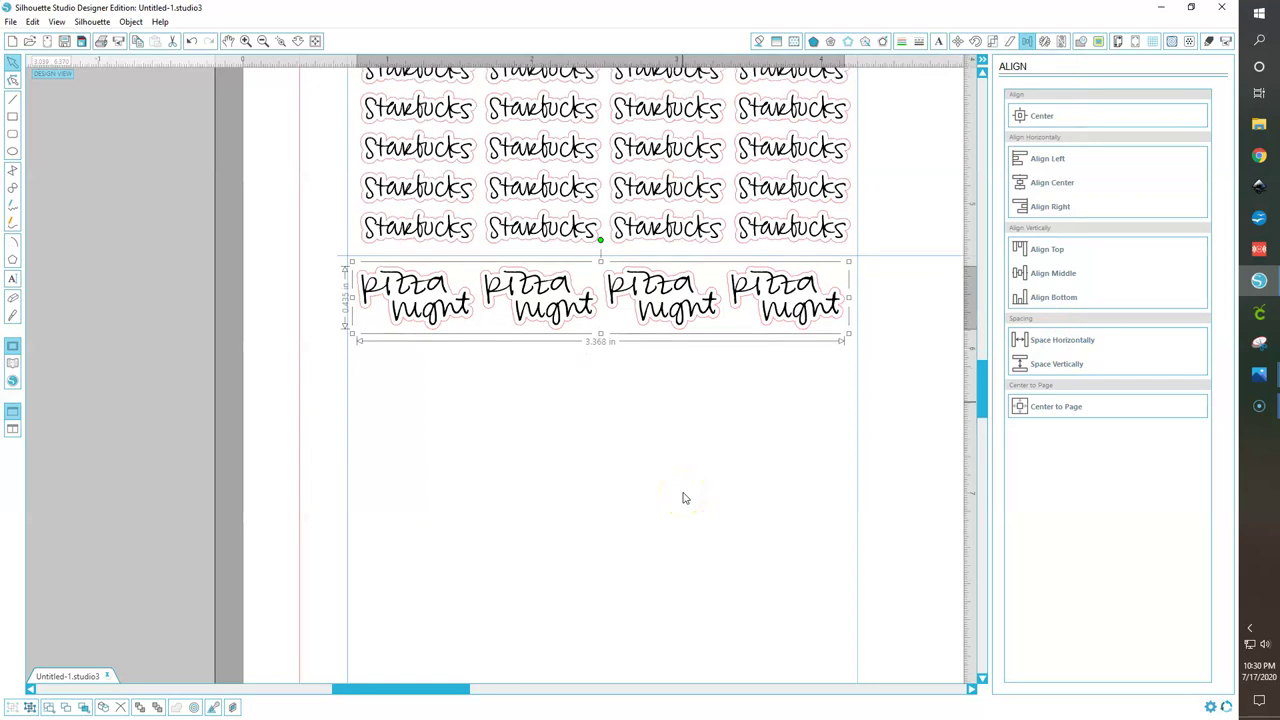
pyautogui.scroll(-1, 684, 497)
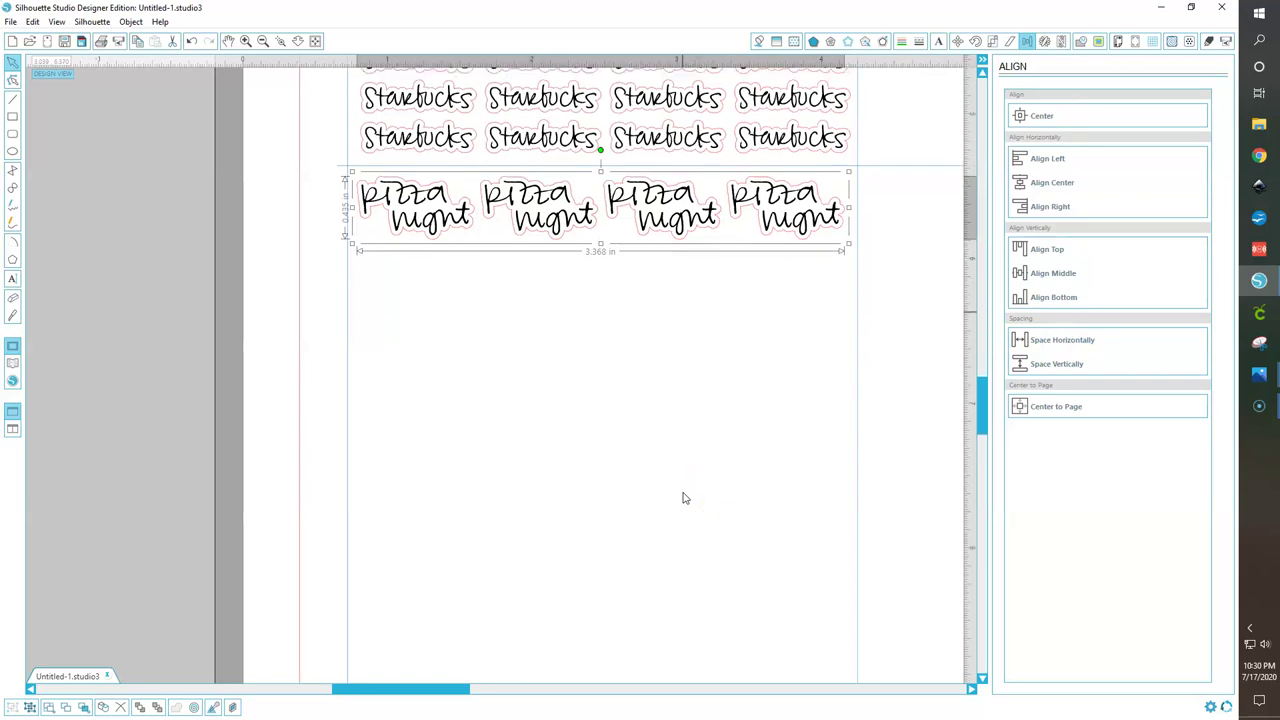
pyautogui.scroll(7, 684, 493)
pyautogui.scroll(-7, 684, 493)
pyautogui.hotkey('ctrl', 'Down')
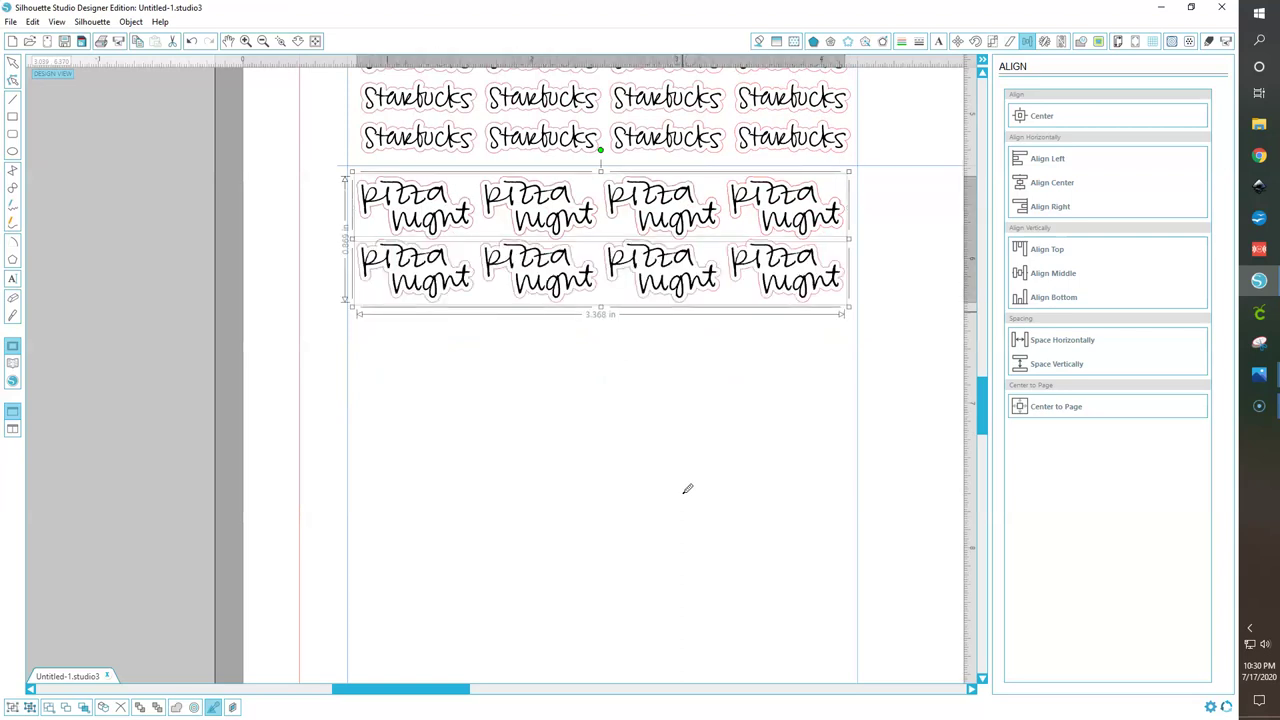
pyautogui.hotkey('ctrl', 'd')
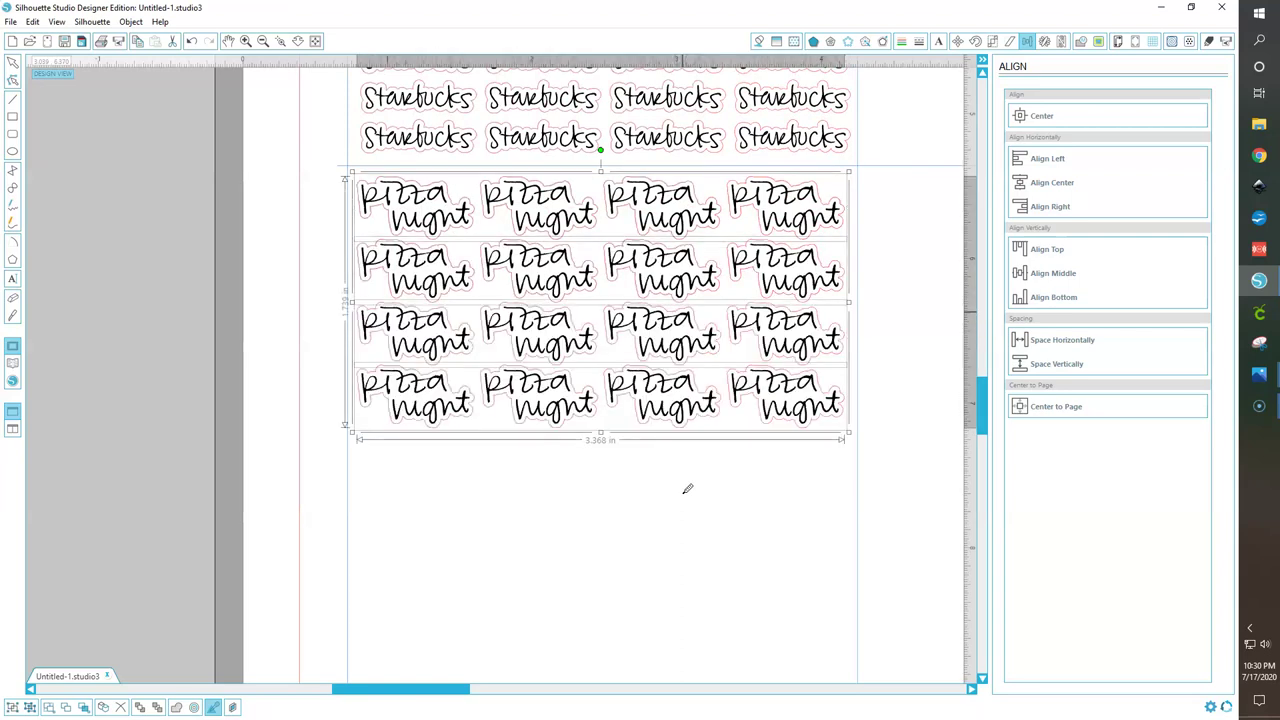
pyautogui.press('Escape')
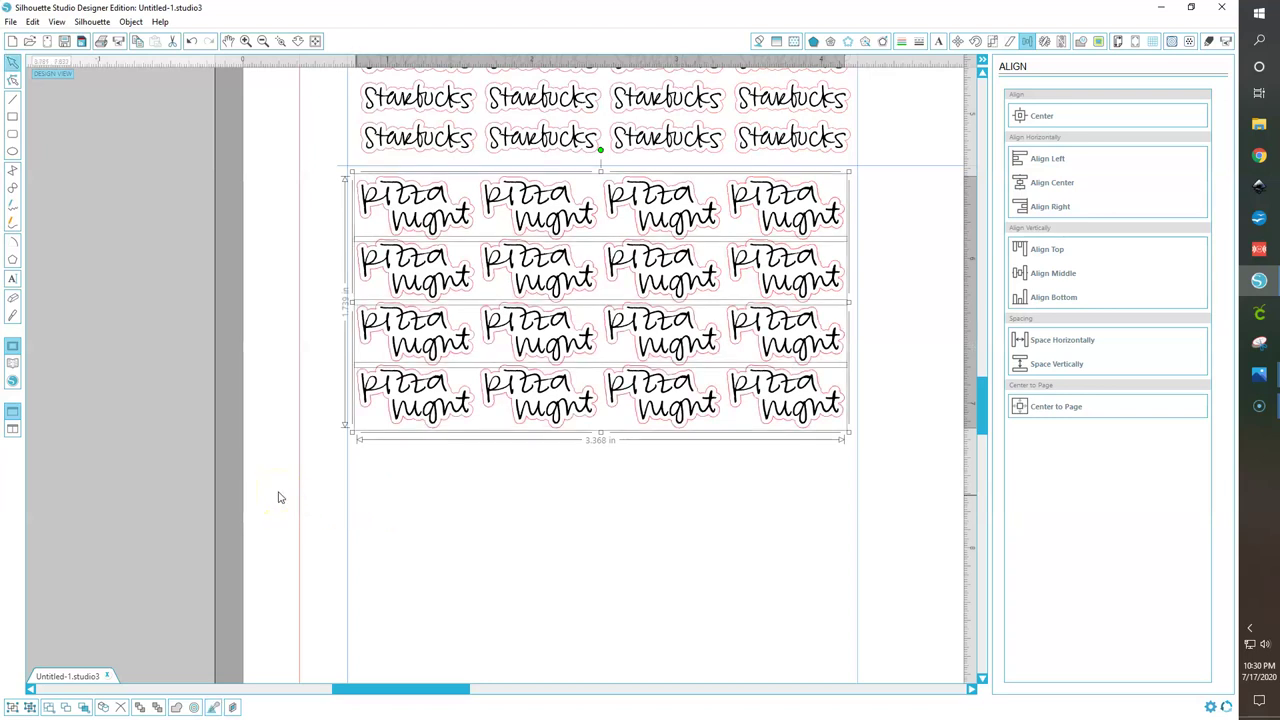
pyautogui.hotkey('ctrl', 'd')
pyautogui.scroll(-2, 279, 497)
pyautogui.scroll(-3, 279, 497)
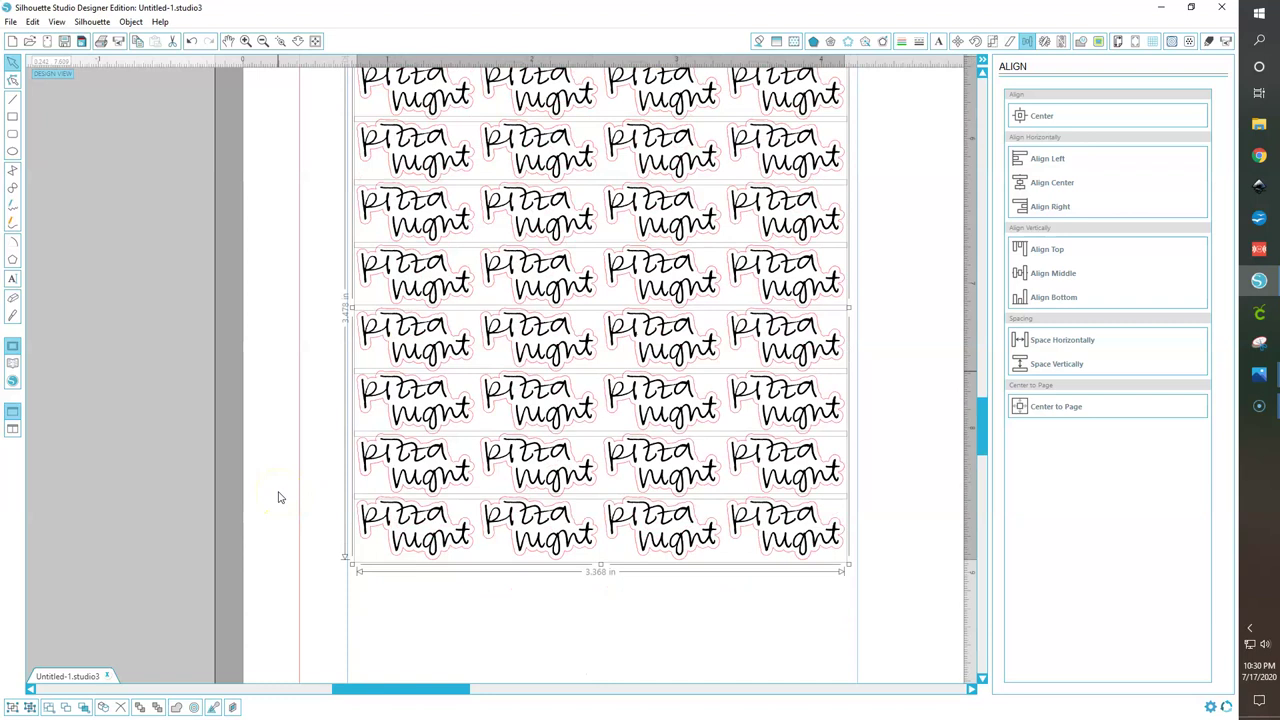
# Duplicate the last two pizza night rows below themselves to fill the quarter down to its lower guide.
pyautogui.click(280, 420)
pyautogui.click(394, 428)
pyautogui.click(408, 372)
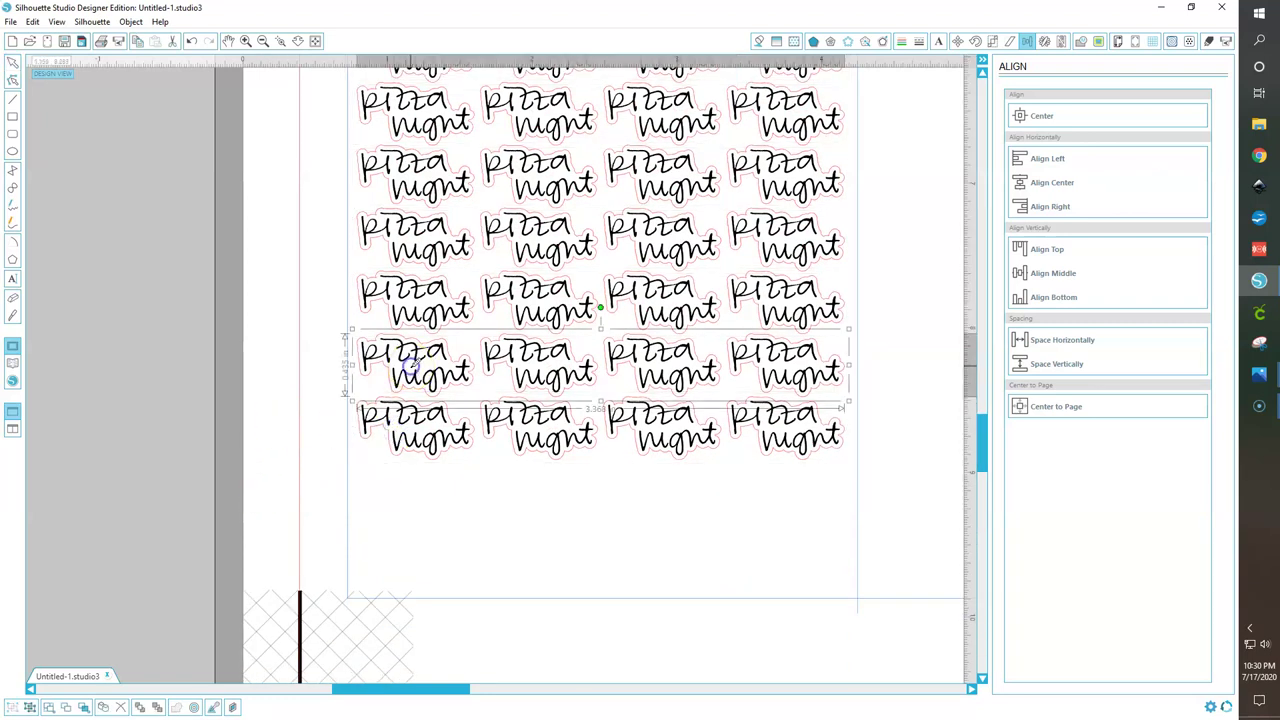
pyautogui.keyDown('shift'); pyautogui.click(448, 434); pyautogui.keyUp('shift')
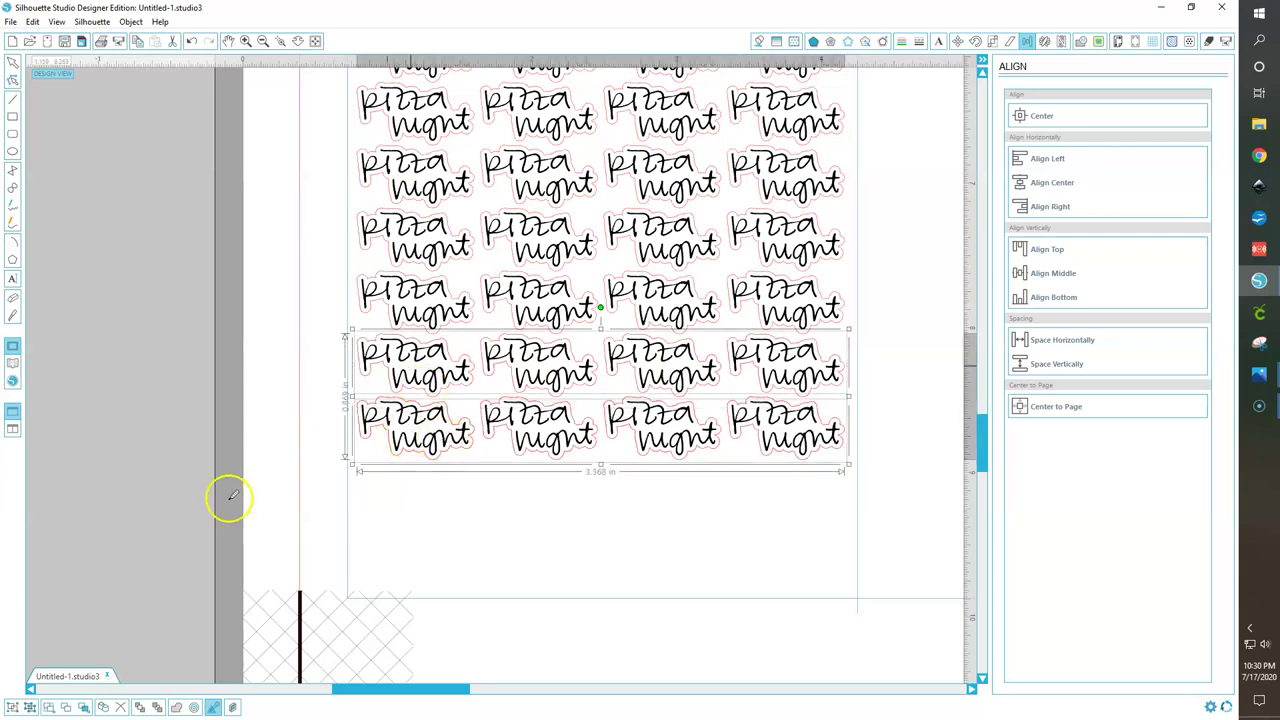
pyautogui.hotkey('ctrl', 'Down')
pyautogui.click(421, 485)
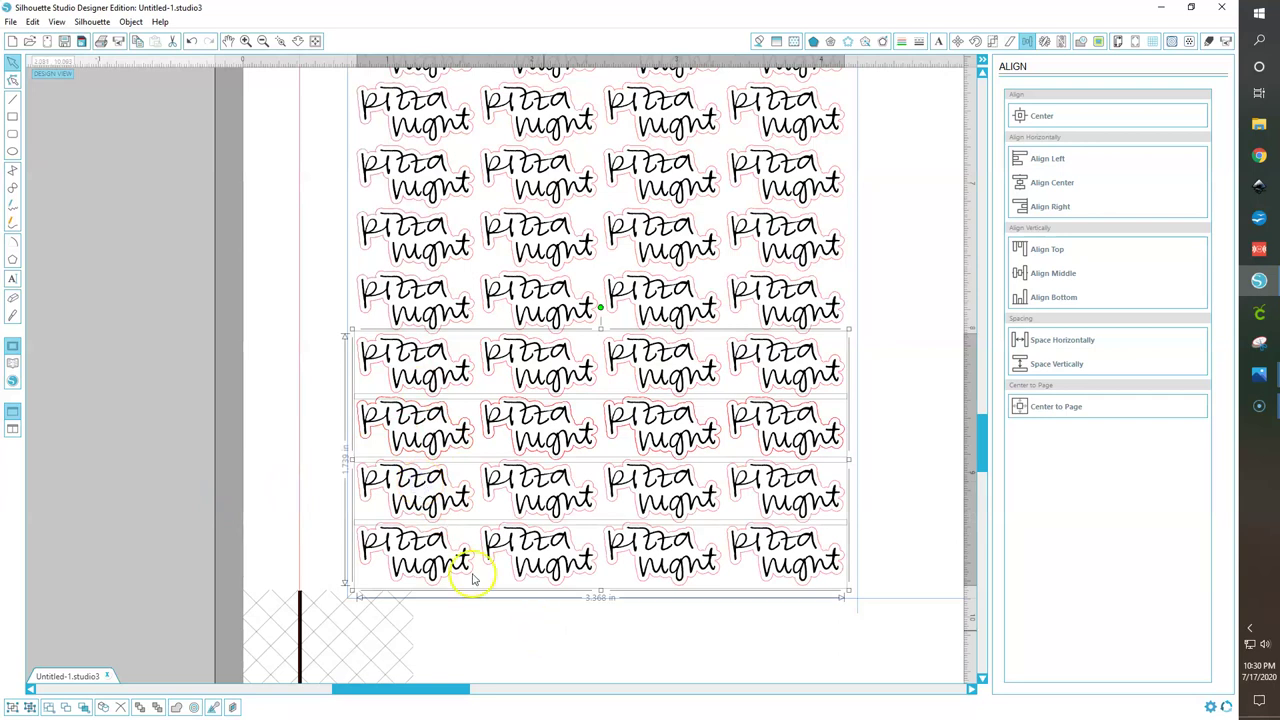
# Delete the second-to-last pizza night row and distribute all remaining rows evenly in the vertical direction.
pyautogui.click(420, 488)
pyautogui.click(421, 490)
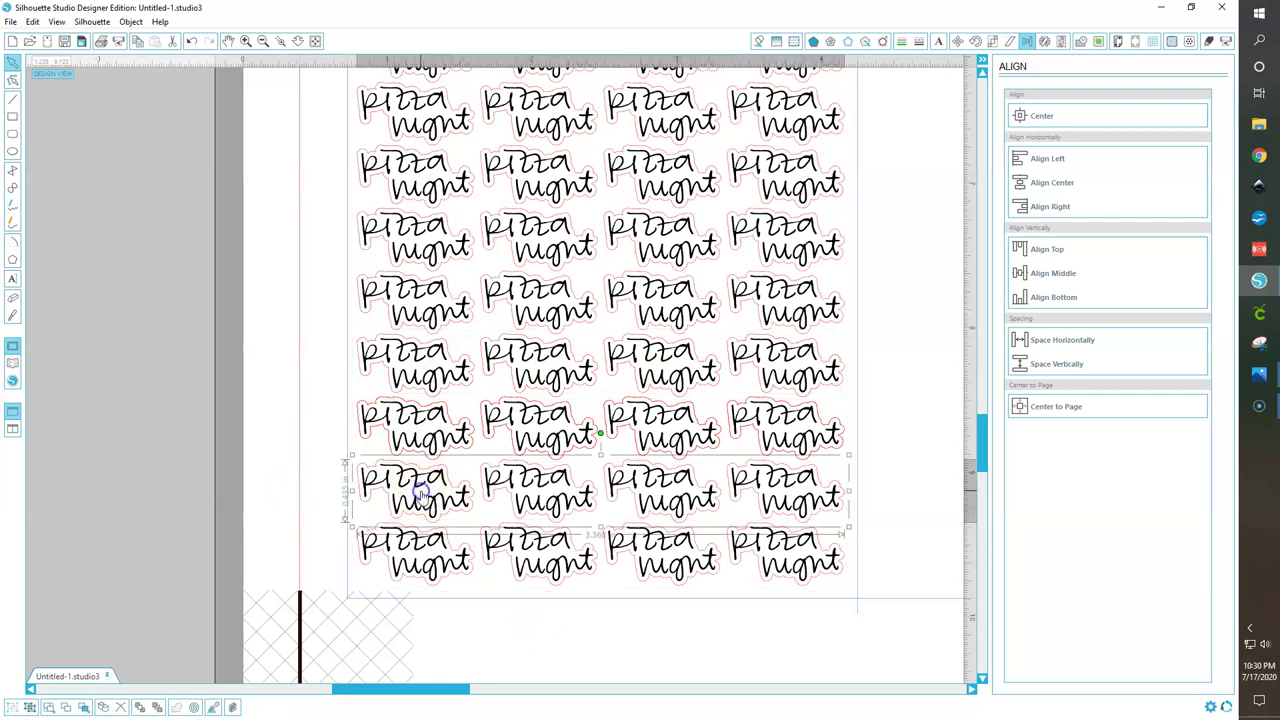
pyautogui.press('Delete')
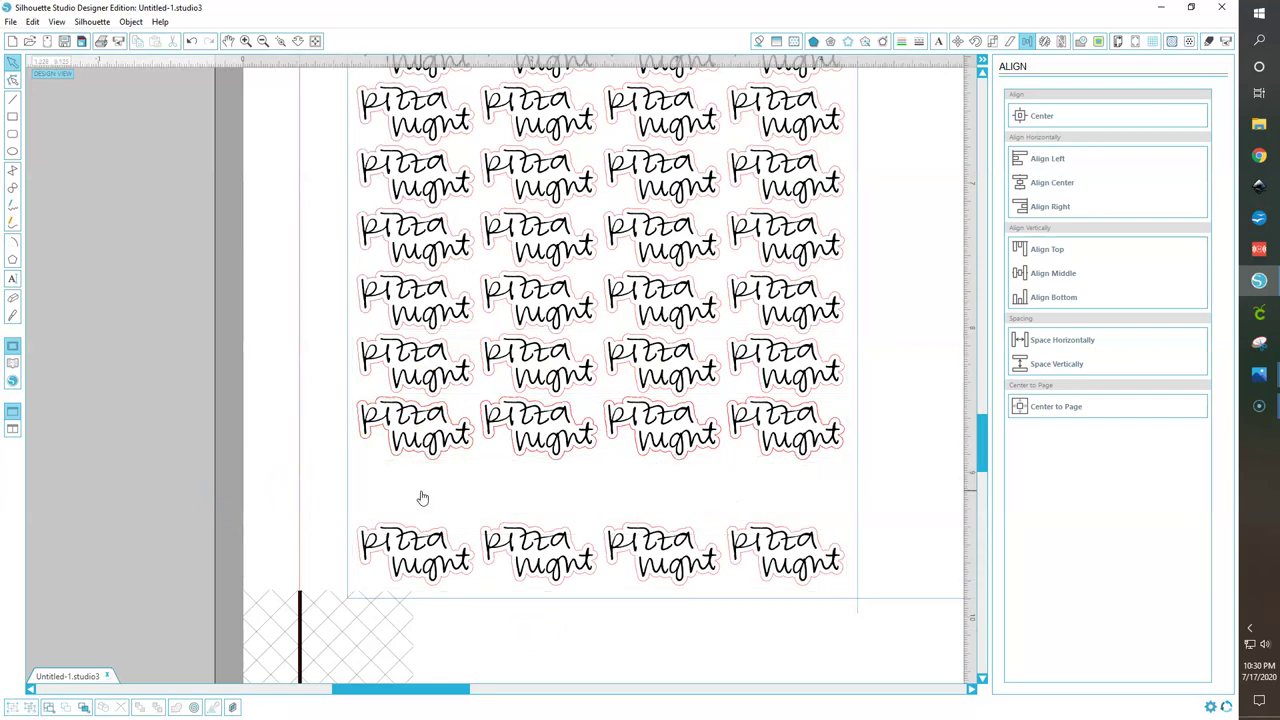
pyautogui.click(609, 583)
pyautogui.moveTo(604, 350); pyautogui.dragTo(582, 31)
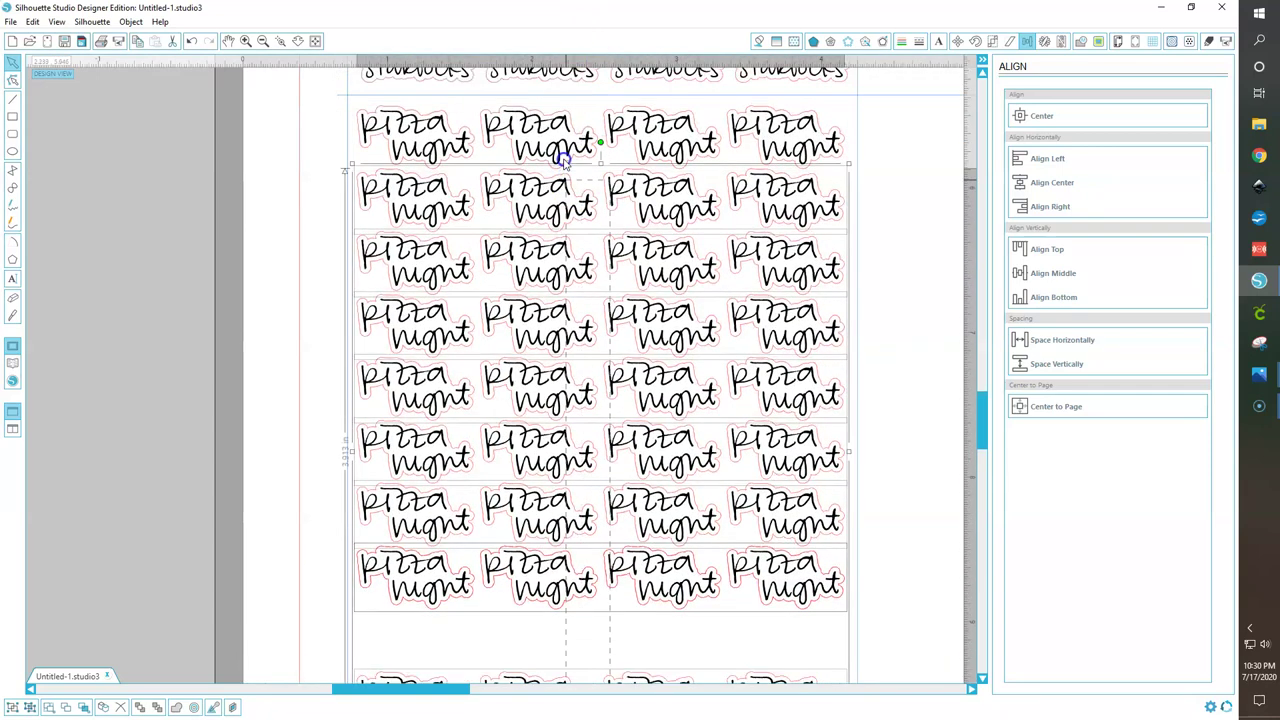
pyautogui.click(1052, 364)
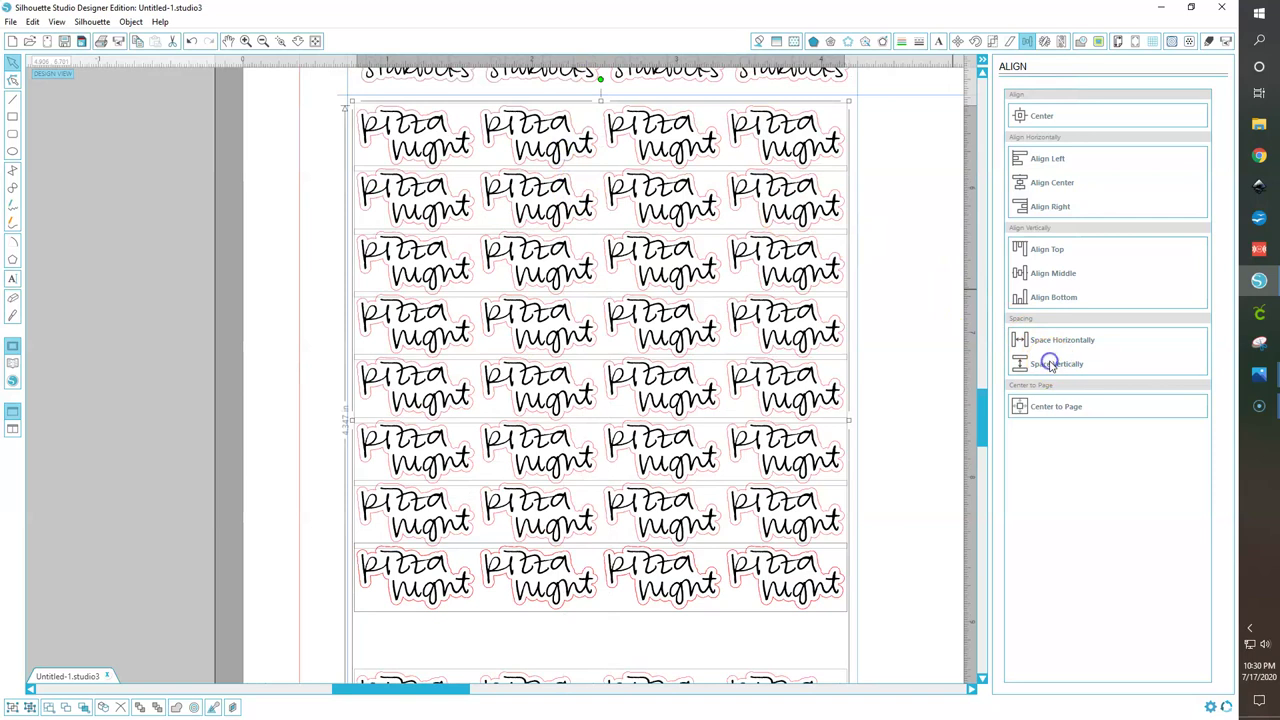
pyautogui.click(730, 563)
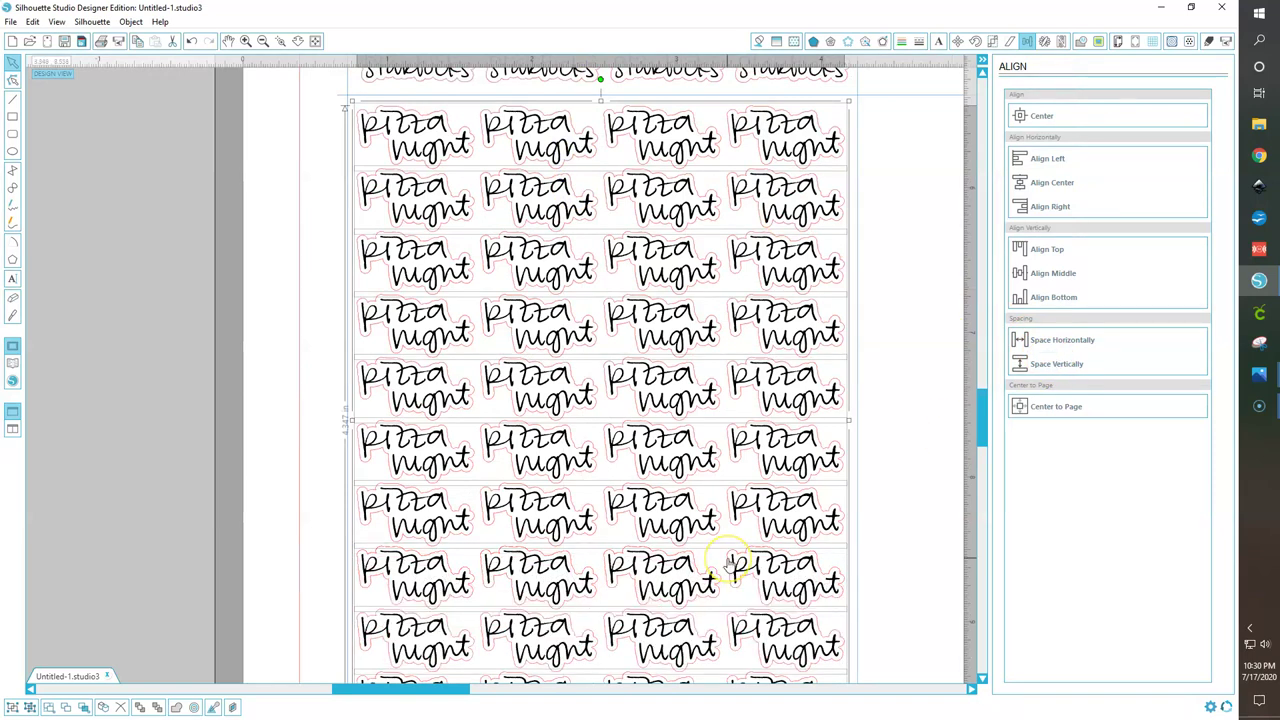
# Examine the finished Starbucks and pizza night blocks up close and across the whole page.
pyautogui.scroll(-1, 730, 563)
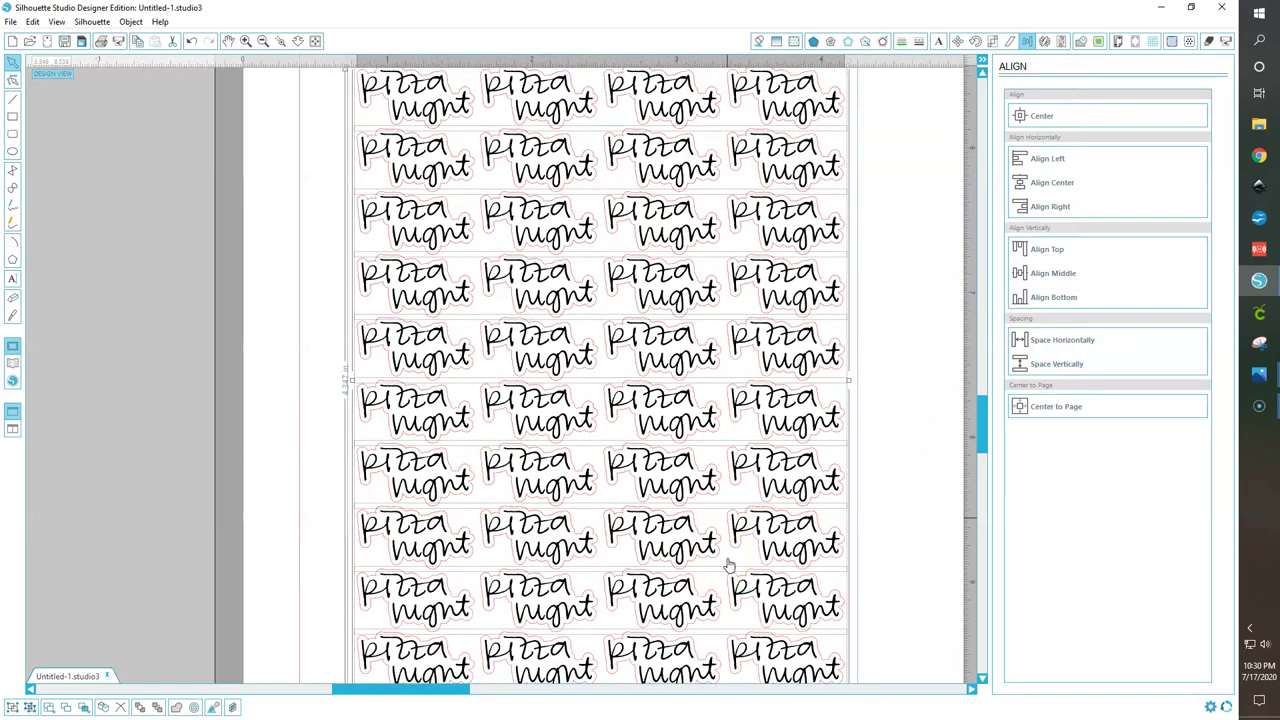
pyautogui.click(263, 43)
pyautogui.click(263, 43)
pyautogui.click(263, 43)
pyautogui.click(263, 43)
pyautogui.click(342, 300)
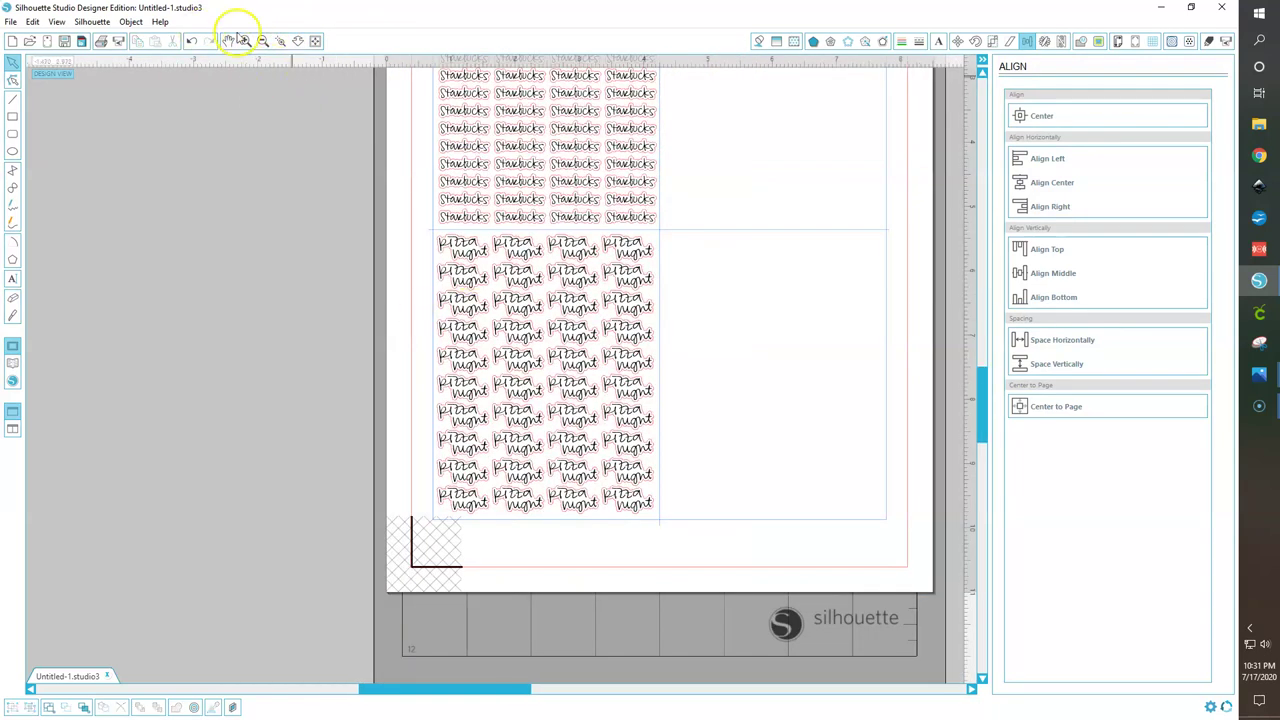
pyautogui.click(244, 41)
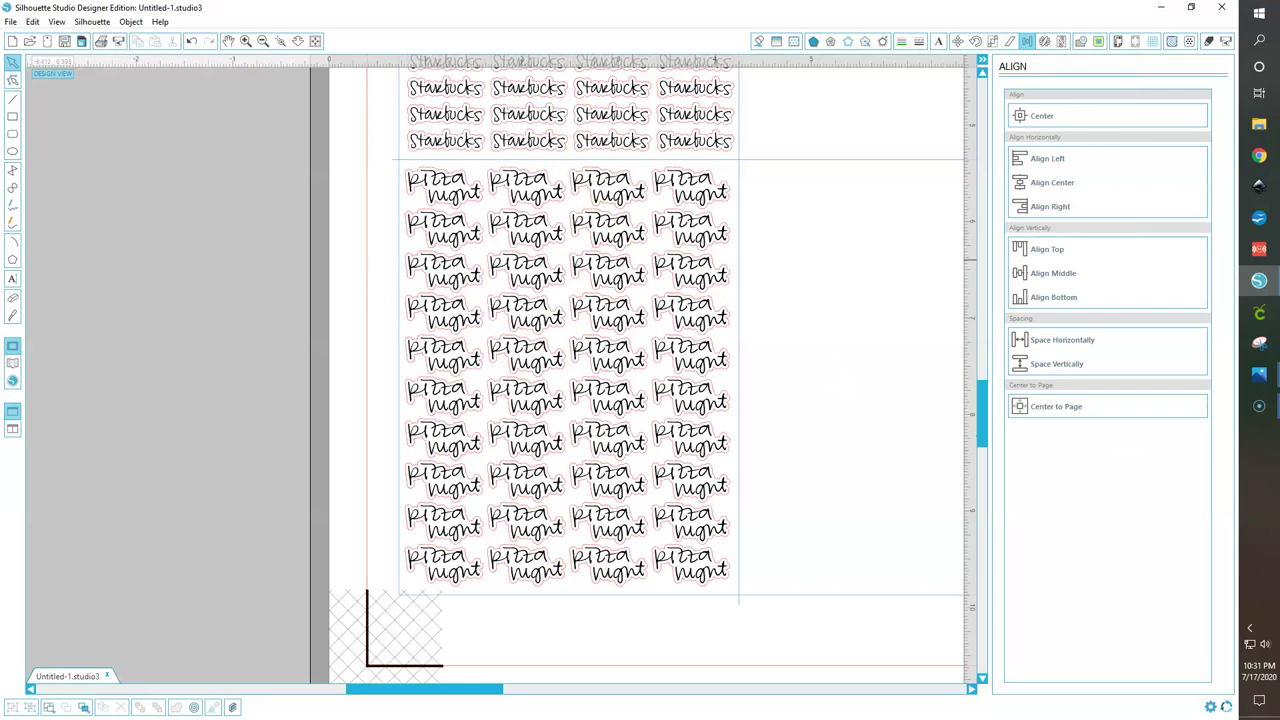
pyautogui.click(263, 41)
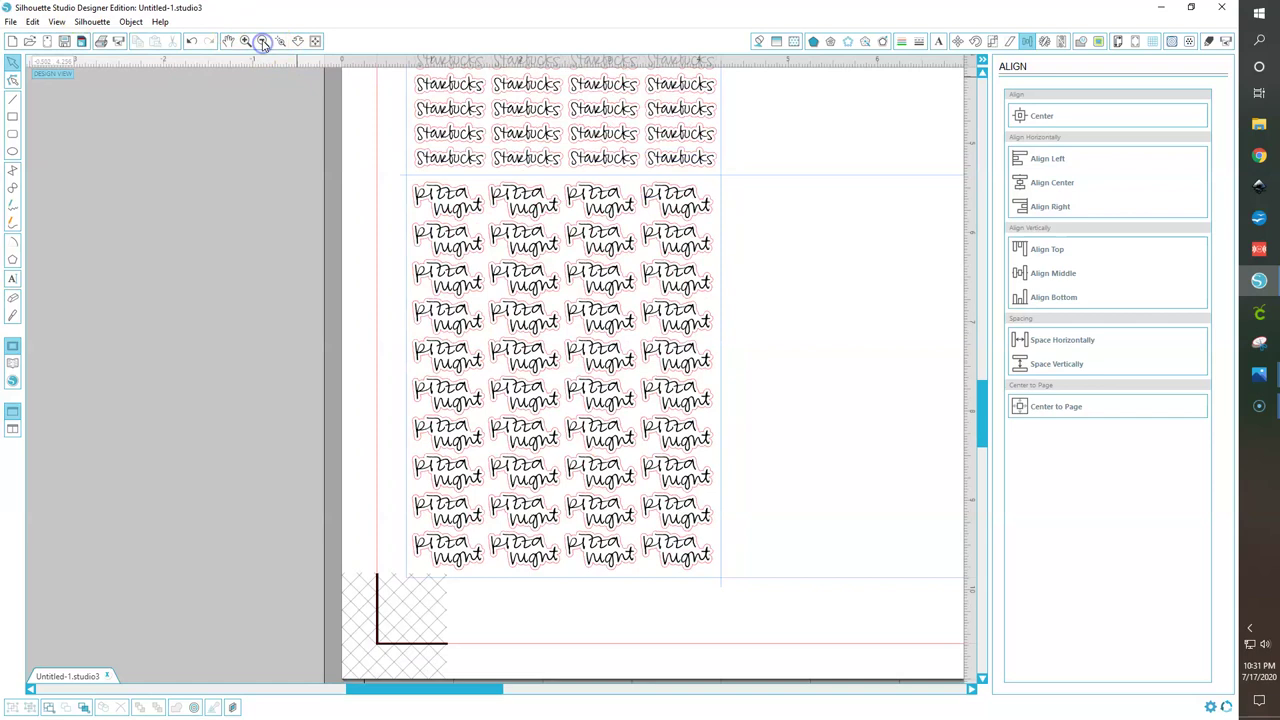
pyautogui.click(263, 41)
pyautogui.click(263, 41)
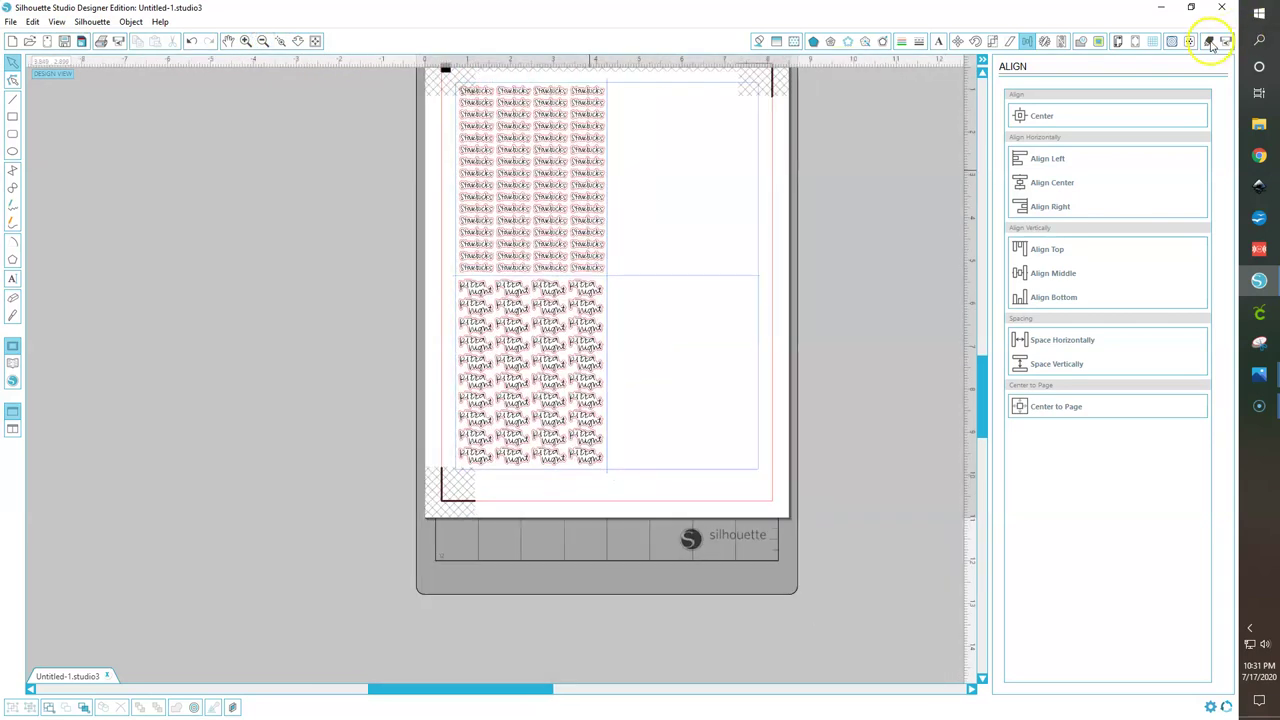
pyautogui.scroll(1, 920, 250)
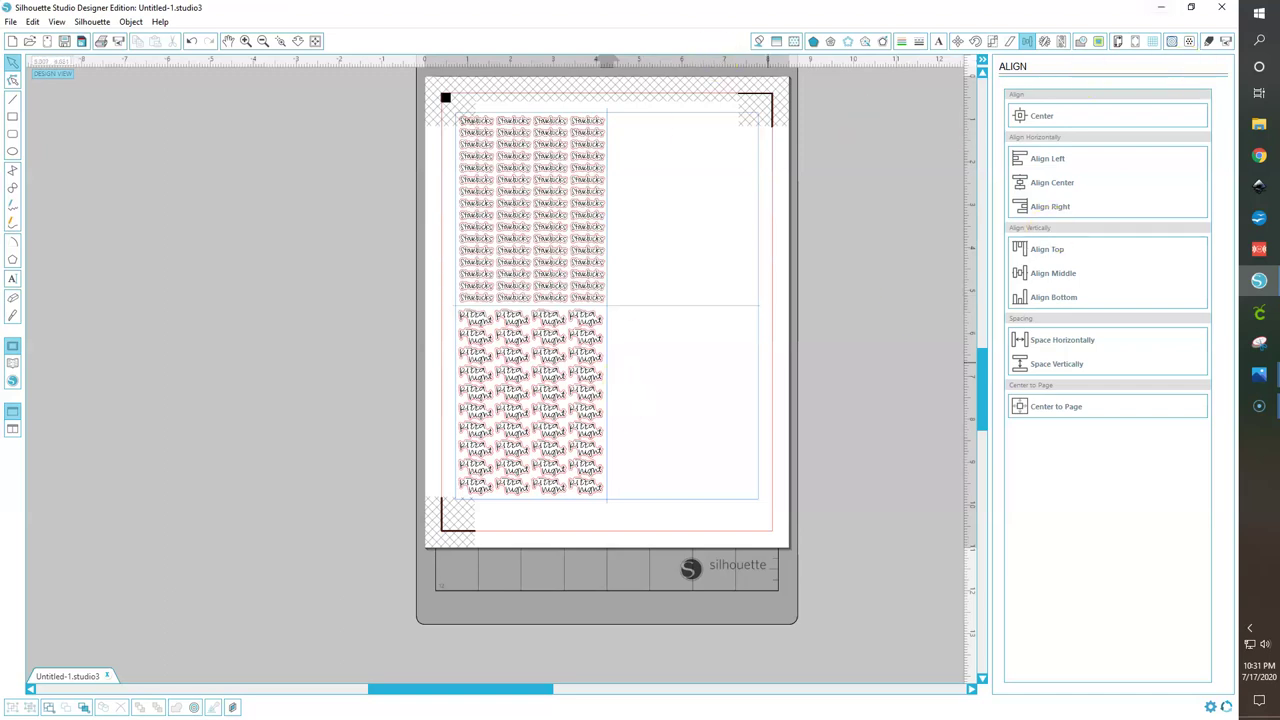
# Set up the cut in Advanced mode by line color, with the red lines ordered before the blue ones.
pyautogui.click(1208, 41)
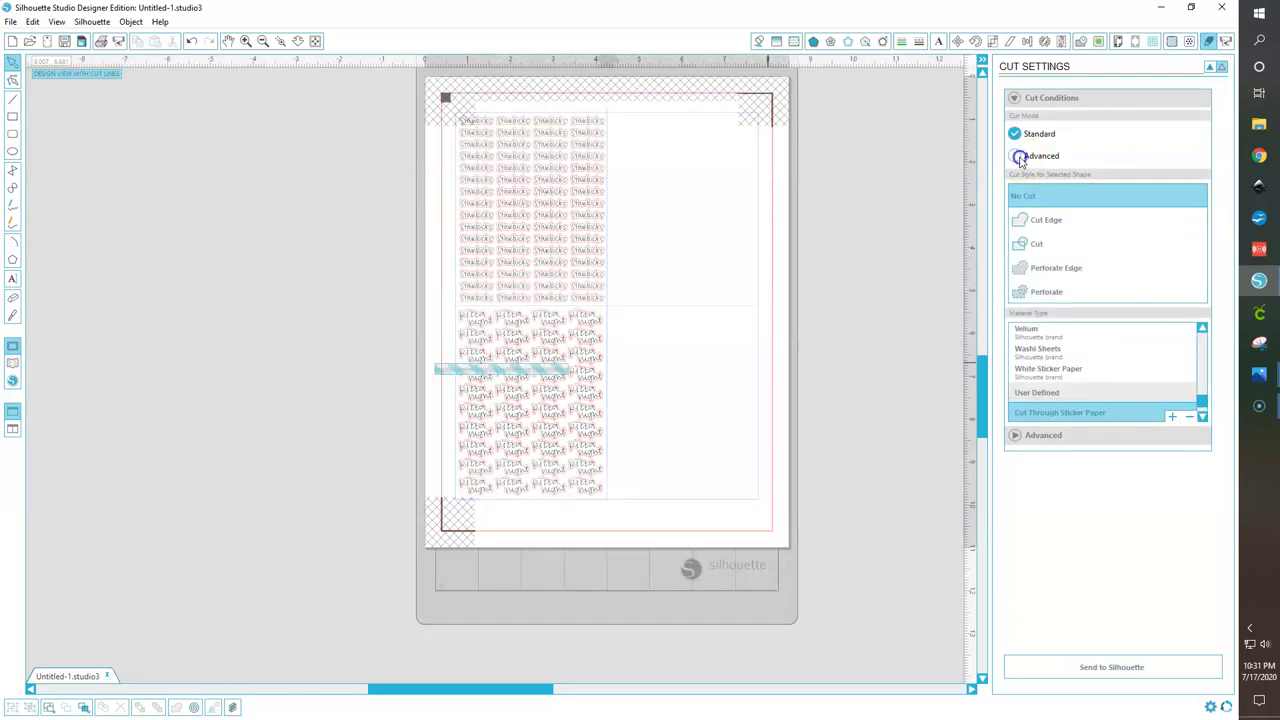
pyautogui.click(1016, 156)
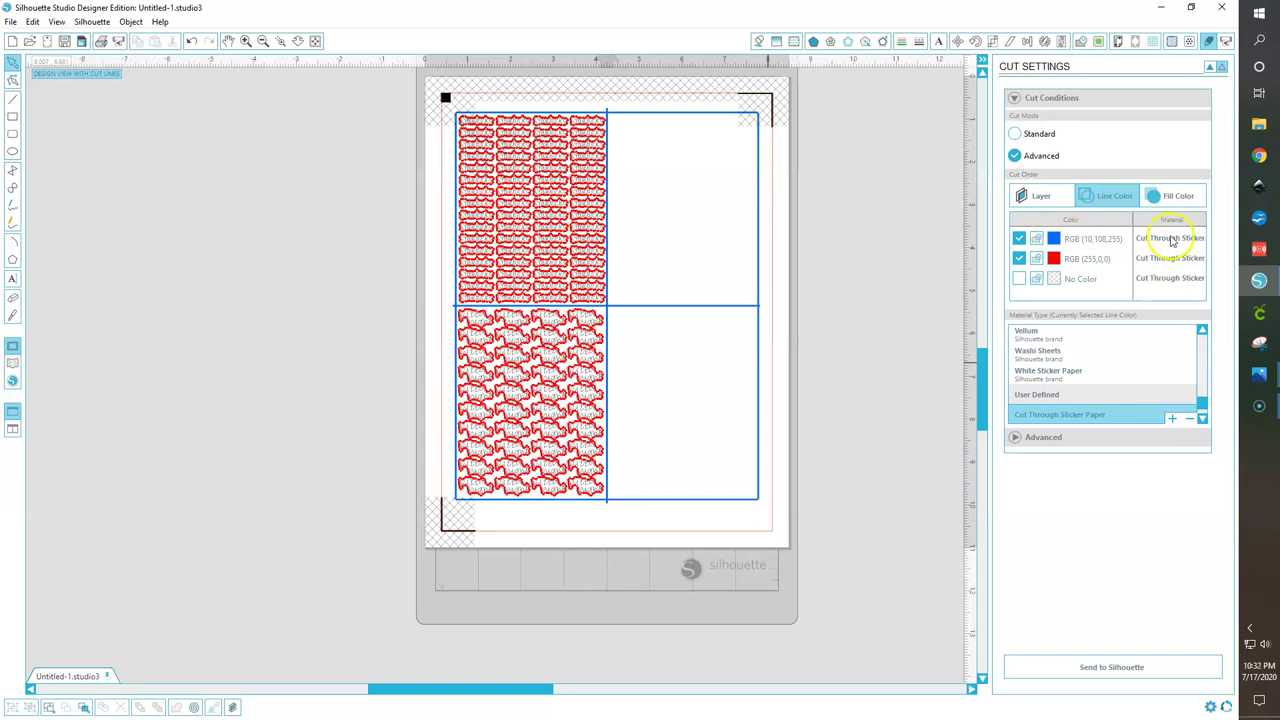
pyautogui.click(1089, 238)
pyautogui.moveTo(1087, 257); pyautogui.dragTo(1086, 271)
pyautogui.click(1098, 242)
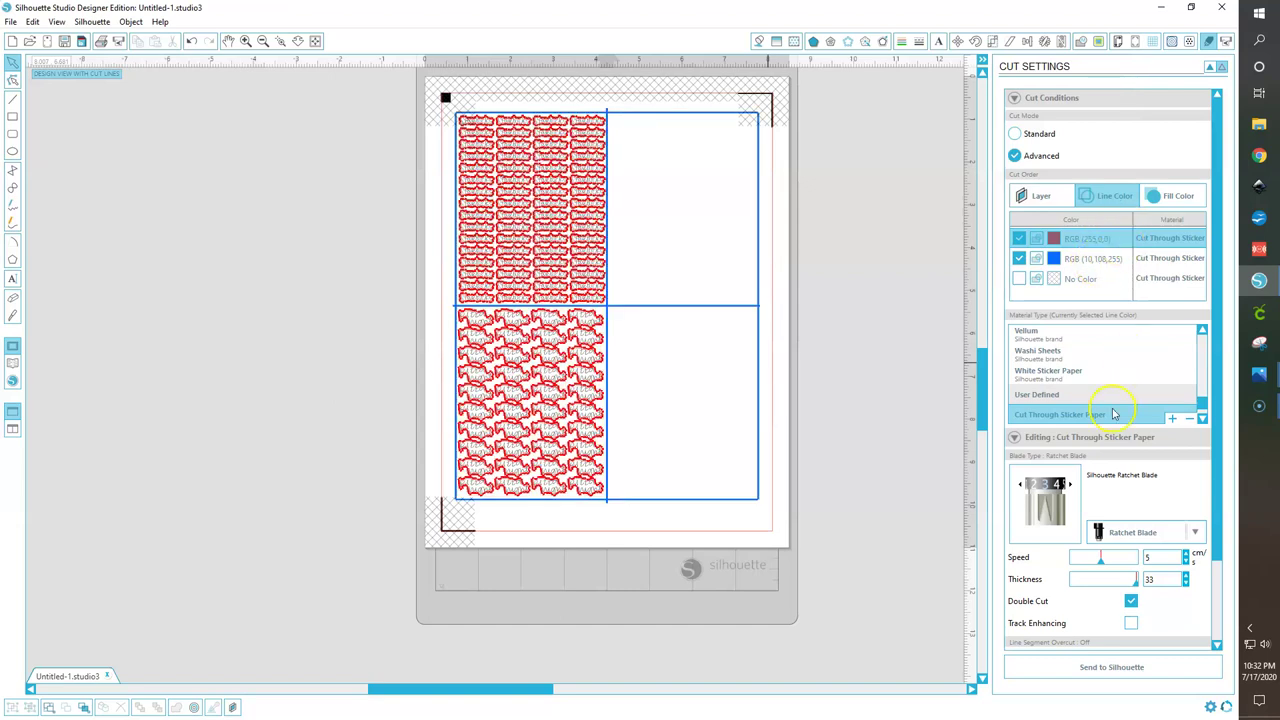
# Assign the user-defined Kiss Cut Sticker Paper material to the red label outlines.
pyautogui.click(1203, 419)
pyautogui.click(1203, 419)
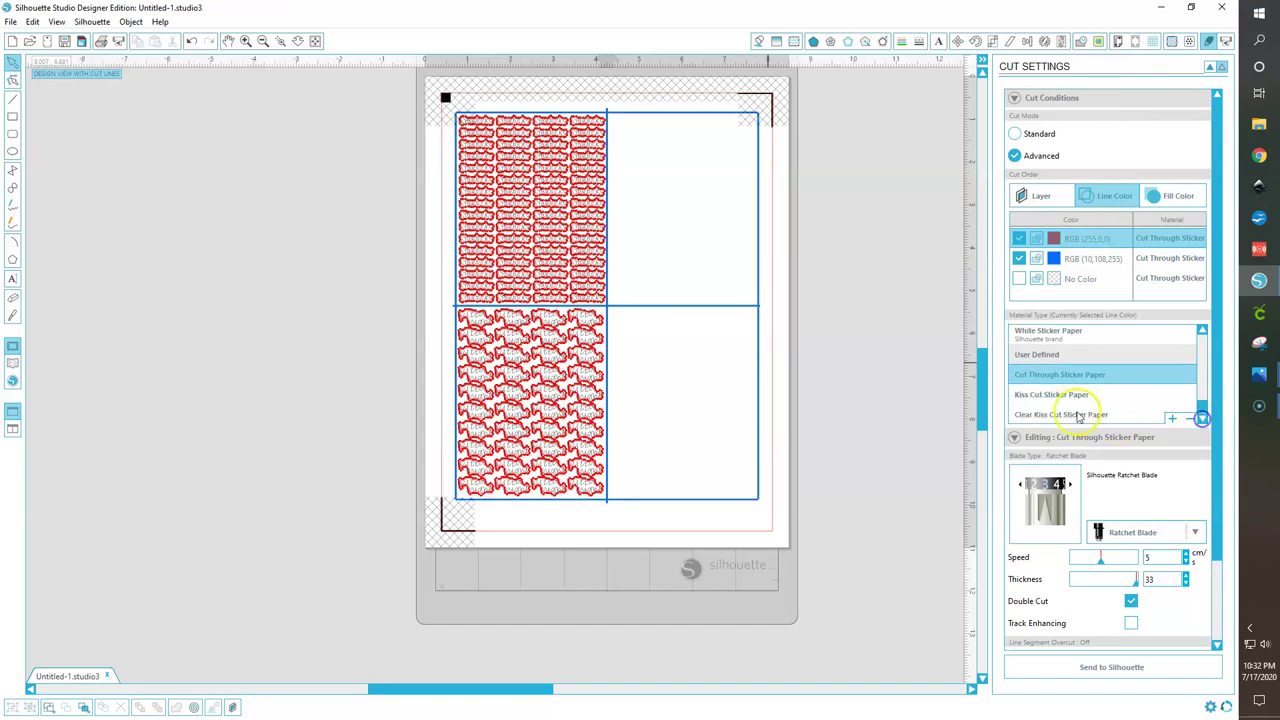
pyautogui.click(1069, 396)
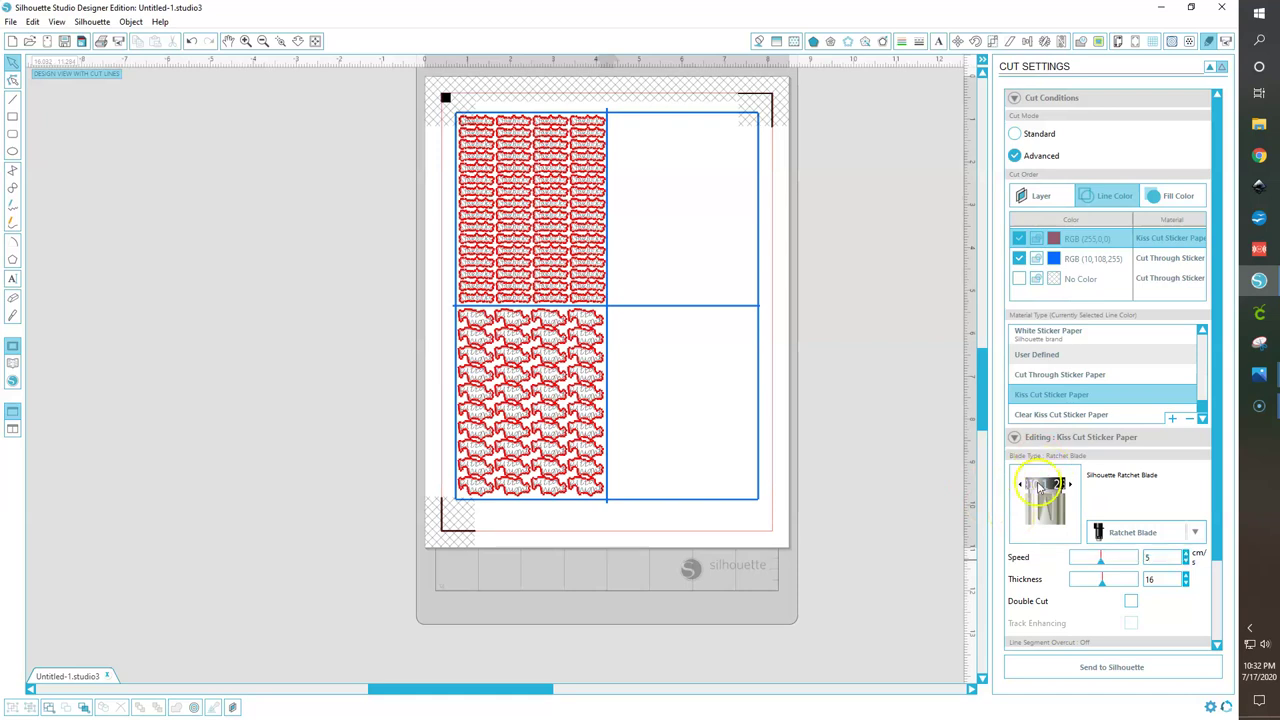
# Review the Kiss Cut Sticker Paper blade, thickness and double-cut settings against Cut Through Sticker Paper, and leave the cut setup.
pyautogui.click(1185, 584)
pyautogui.click(1130, 588)
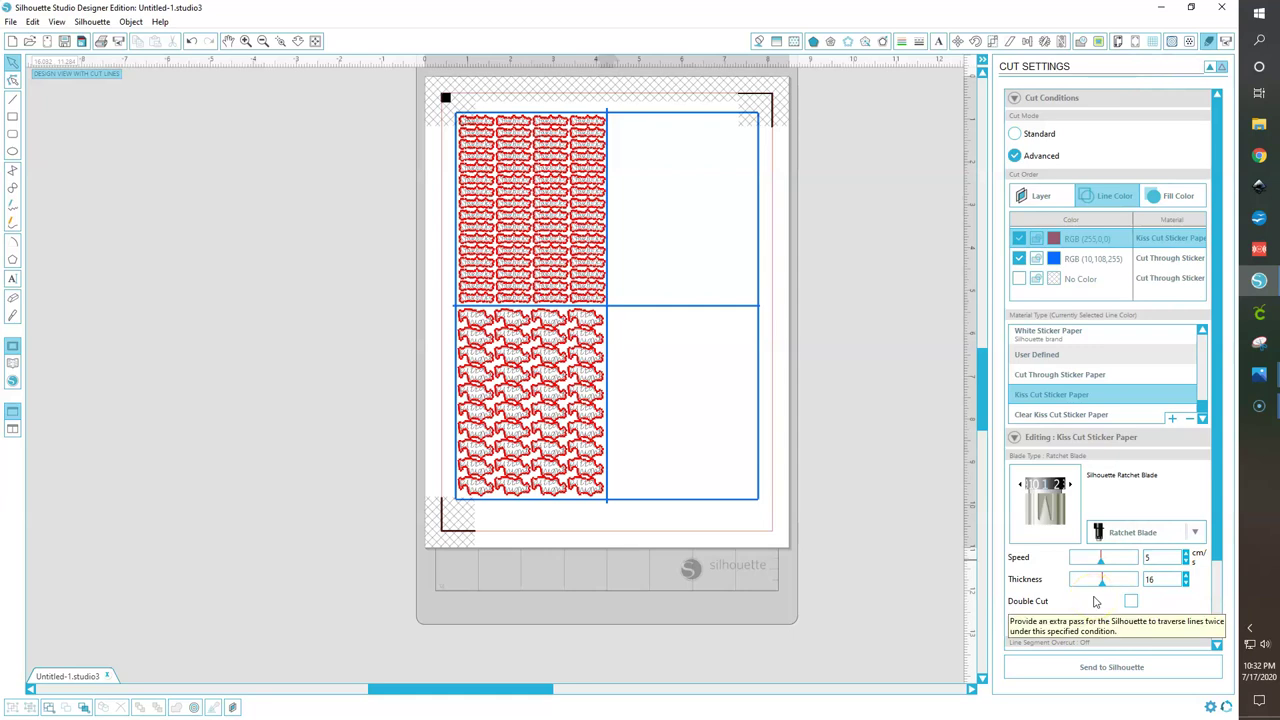
pyautogui.click(1136, 374)
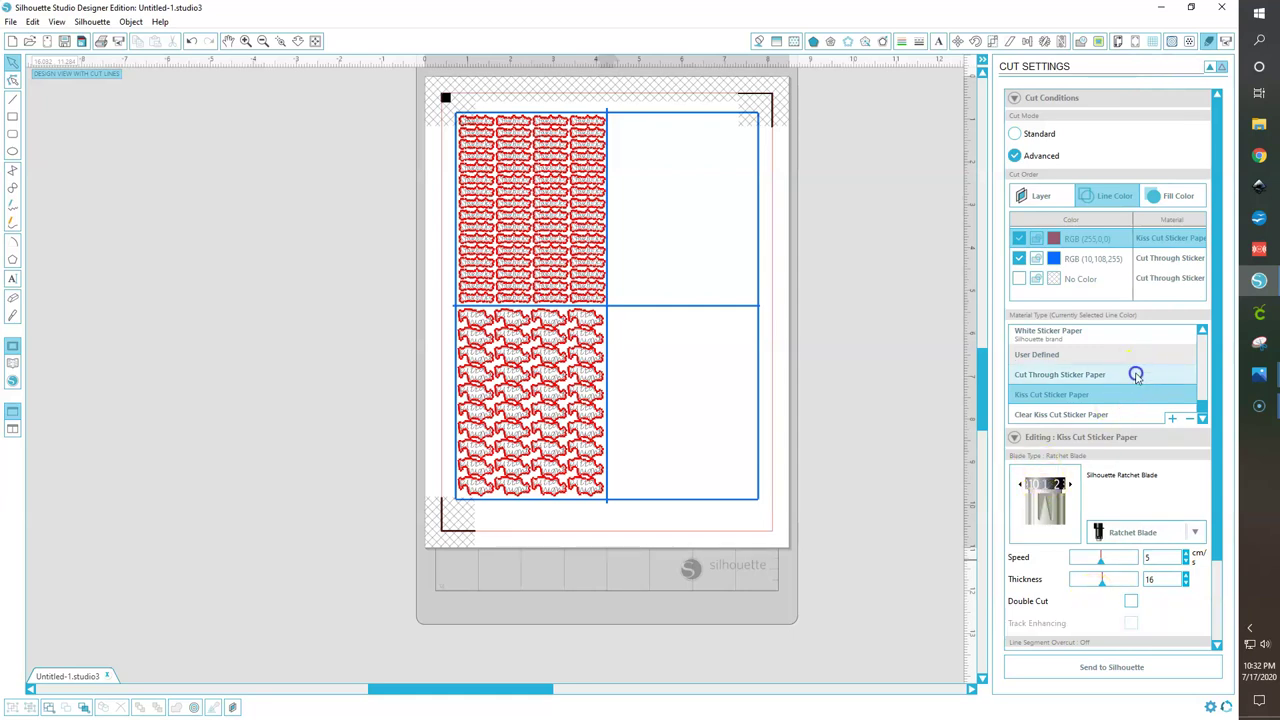
pyautogui.click(1081, 395)
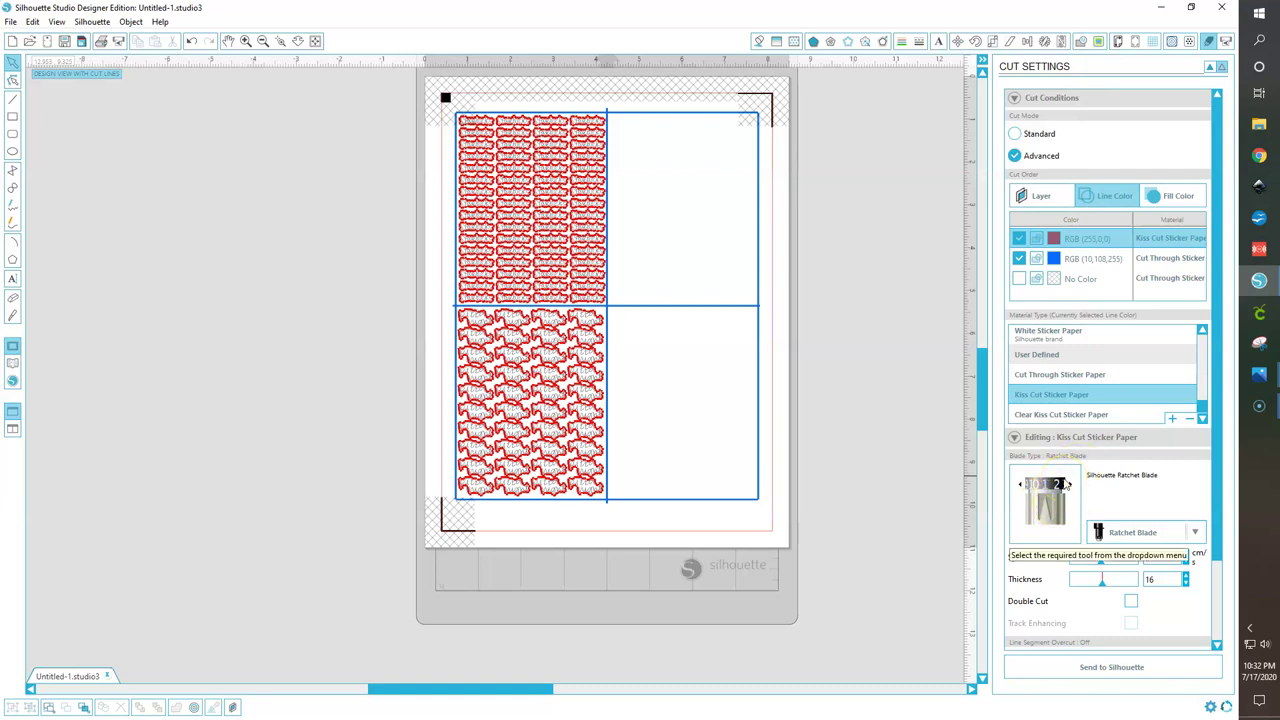
pyautogui.click(990, 40)
pyautogui.click(928, 342)
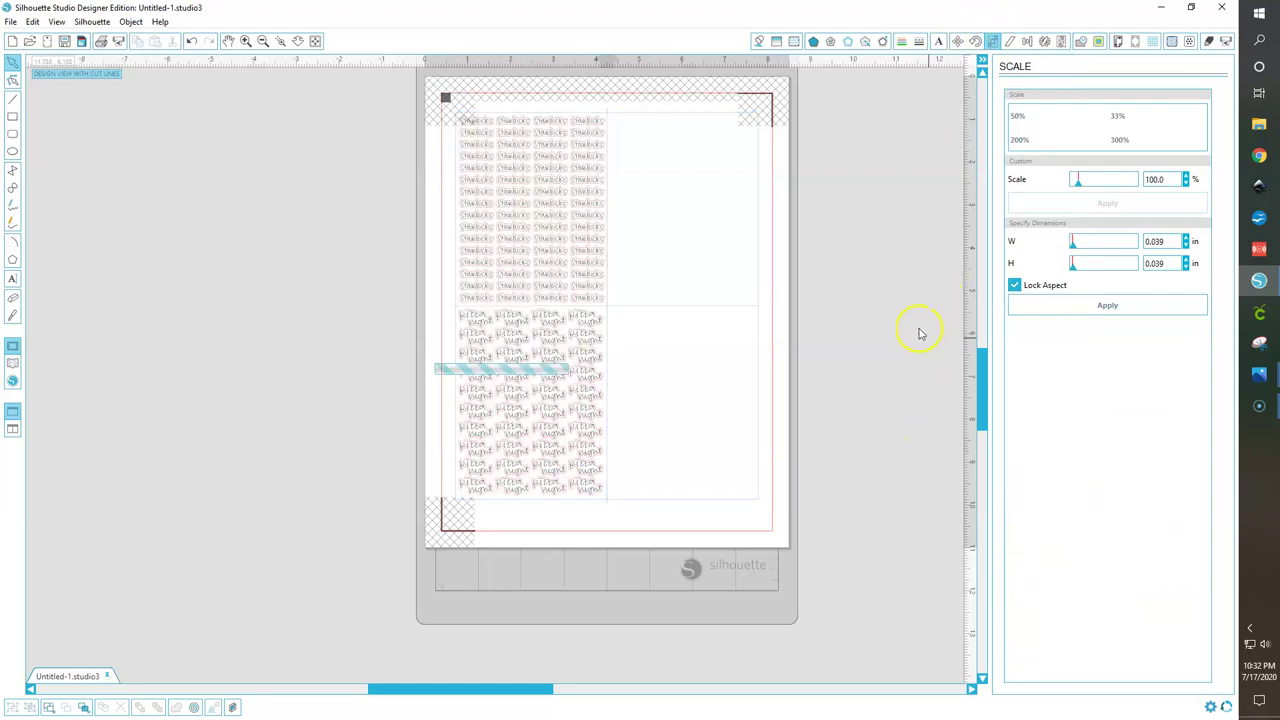
# Look over the handwriting photo IMG-3522.jpg in Photos and return to the label sheet.
pyautogui.click(1259, 375)
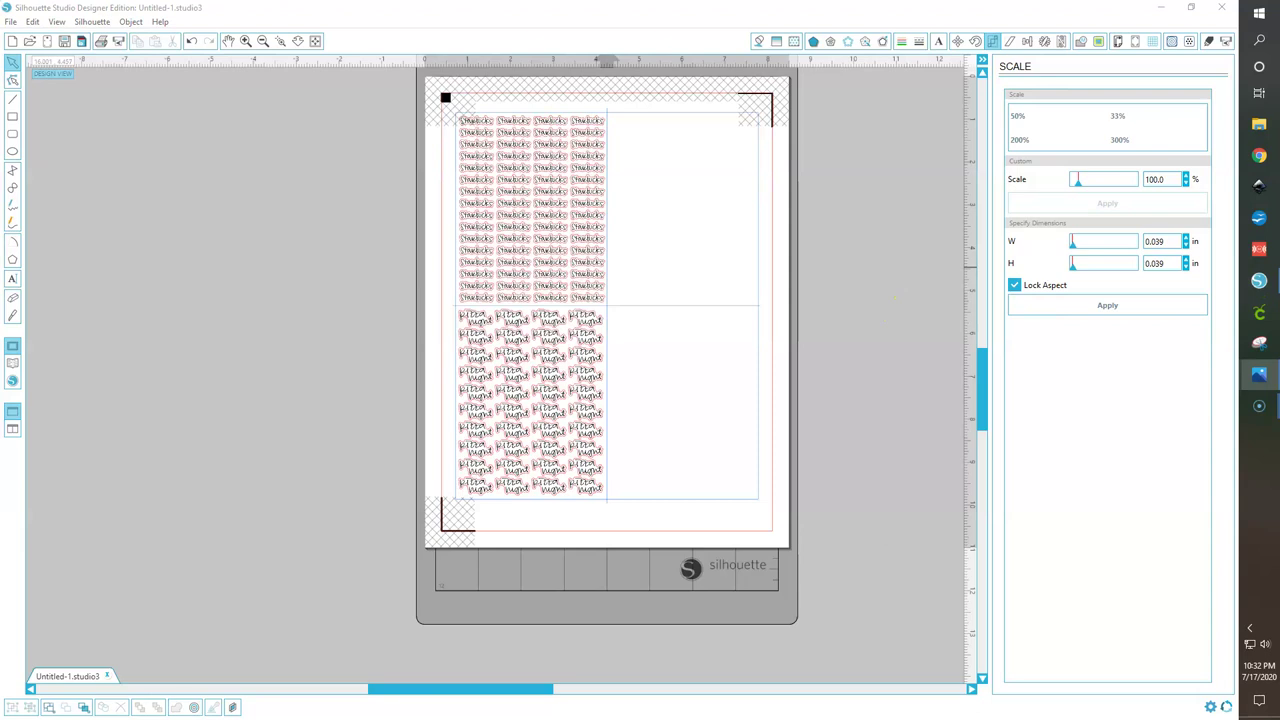
pyautogui.click(1259, 124)
pyautogui.click(1259, 374)
pyautogui.moveTo(871, 114); pyautogui.dragTo(457, 94)
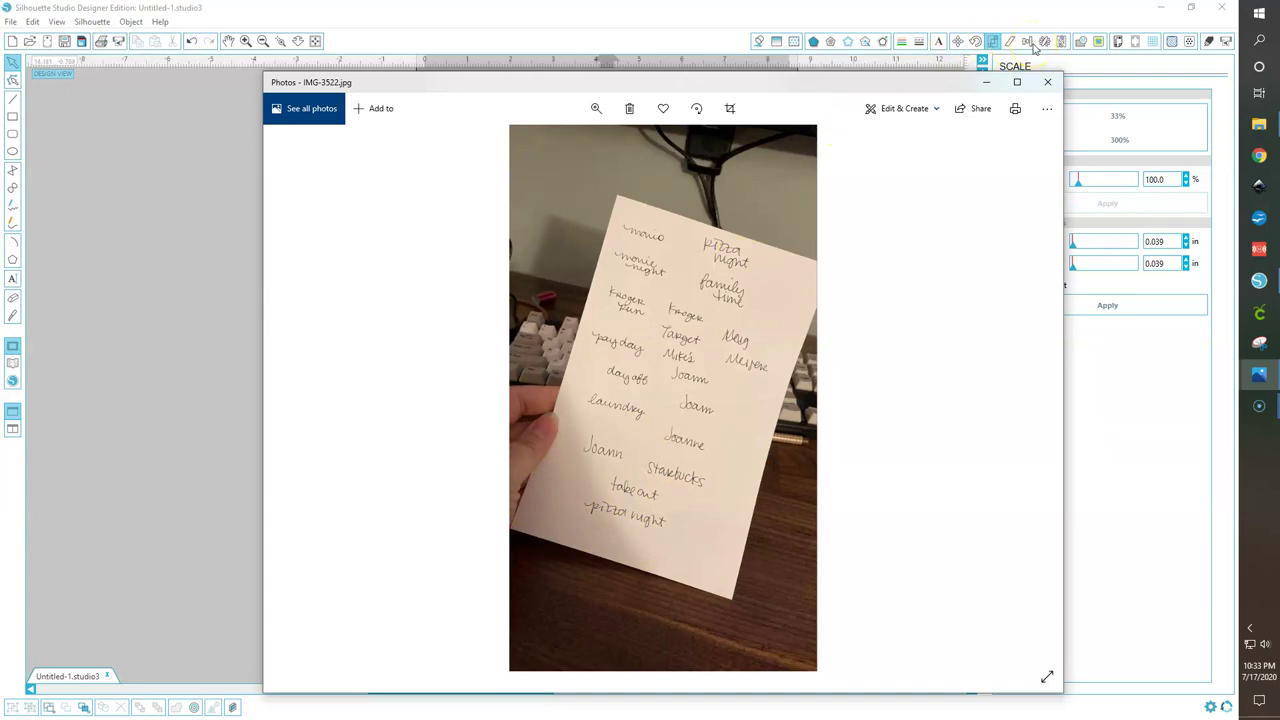
pyautogui.click(1093, 115)
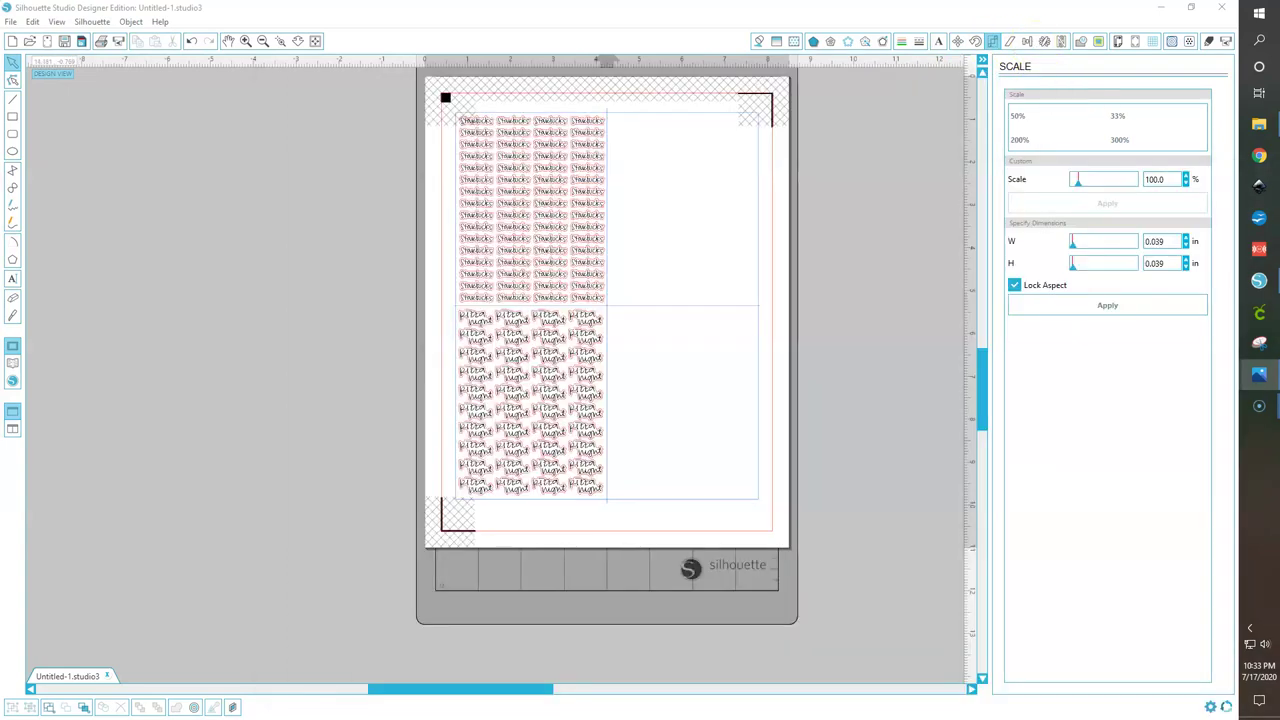